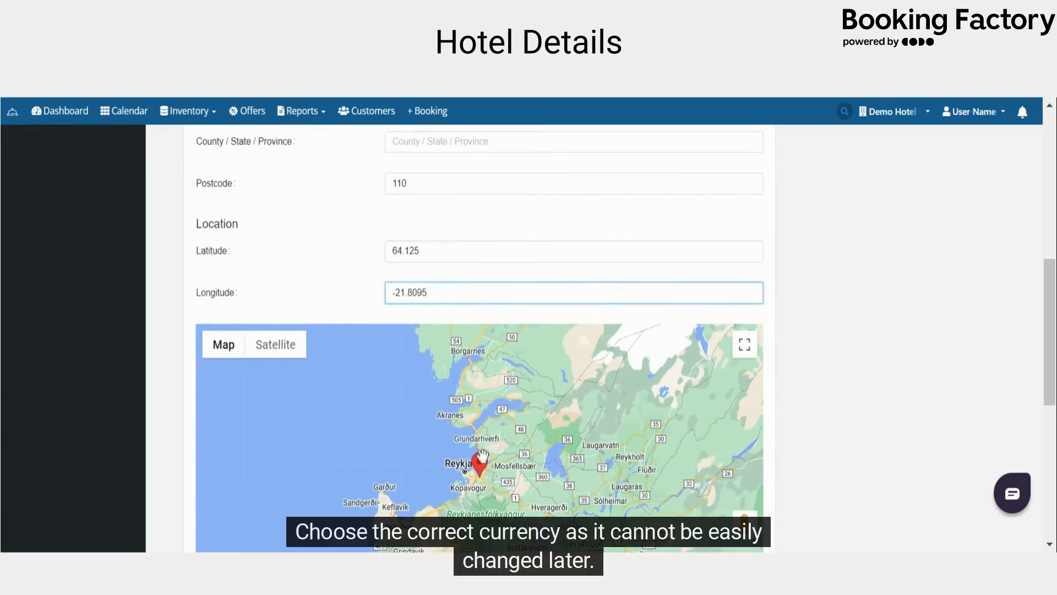
# Check the hotel's currency and timezone selections in the hotel details form.
pyautogui.scroll(-3, 1053, 369)
pyautogui.scroll(-4, 1053, 369)
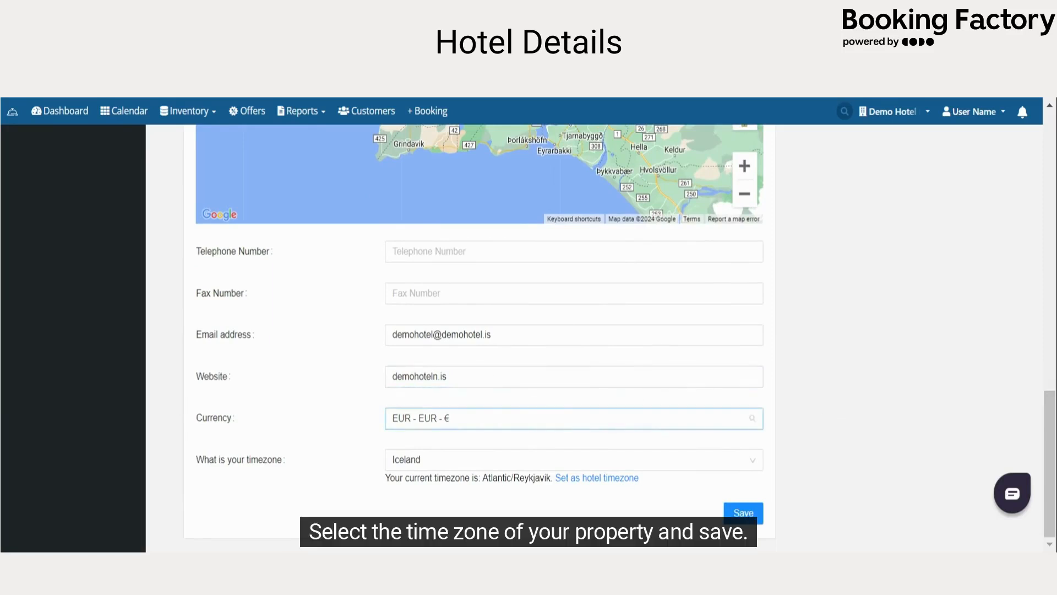
pyautogui.click(574, 419)
pyautogui.click(480, 459)
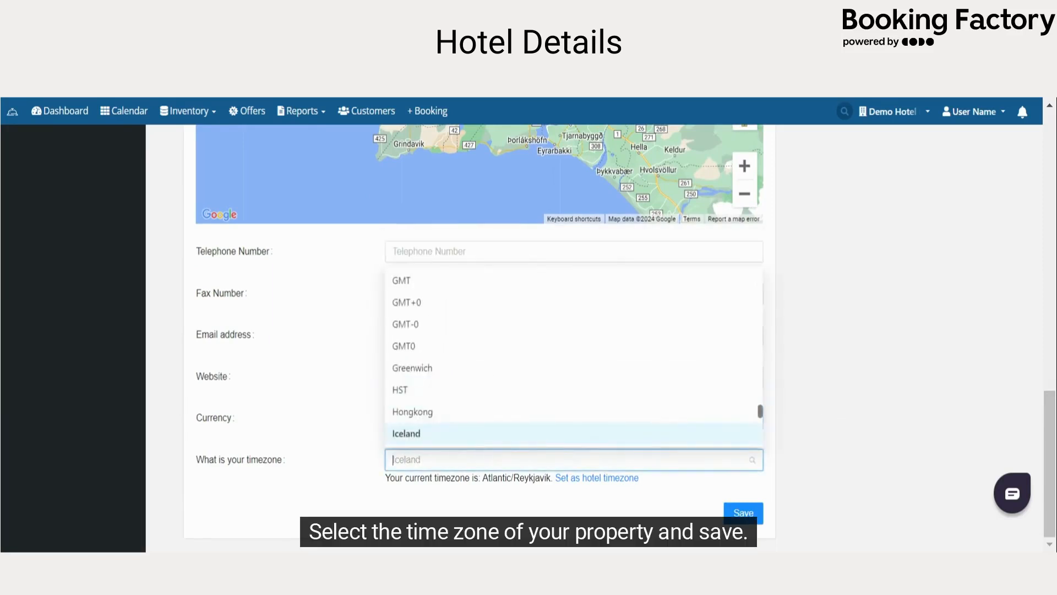
pyautogui.click(481, 509)
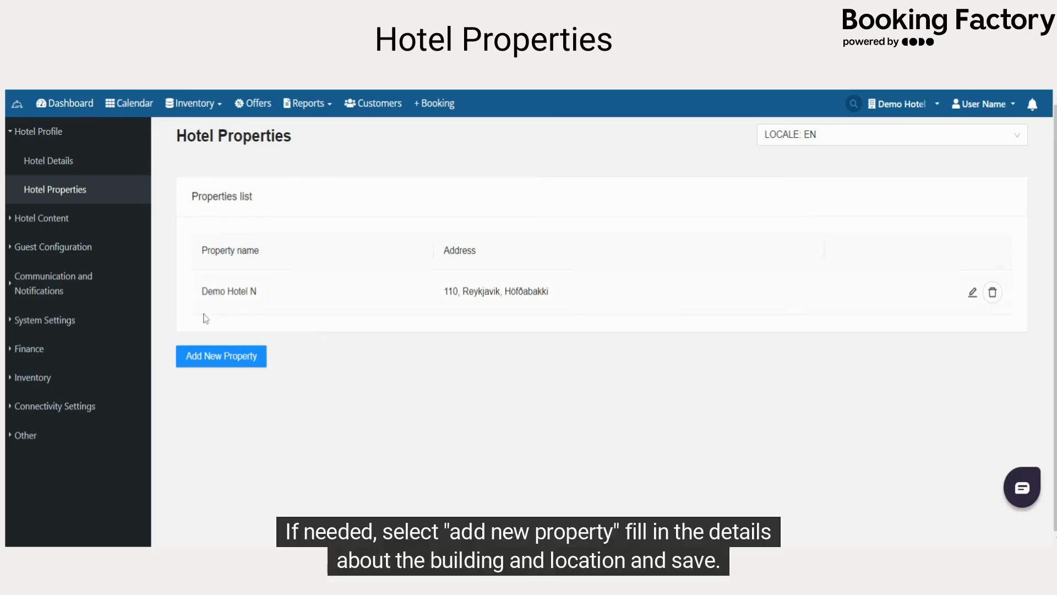
# Open the form for creating a new property, review its fields and location map, and cancel it.
pyautogui.click(212, 363)
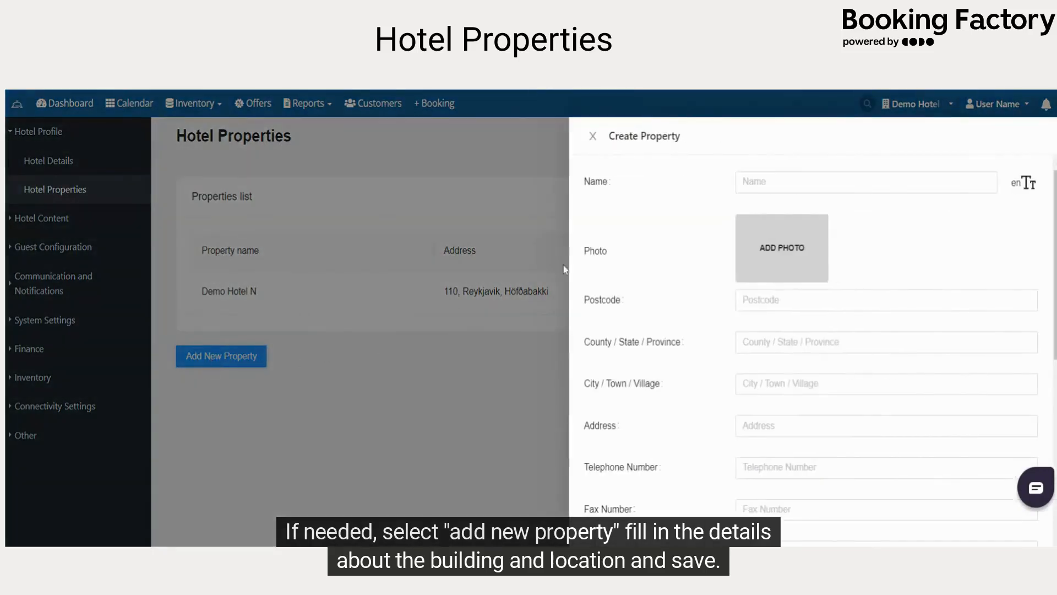
pyautogui.click(741, 186)
pyautogui.click(773, 301)
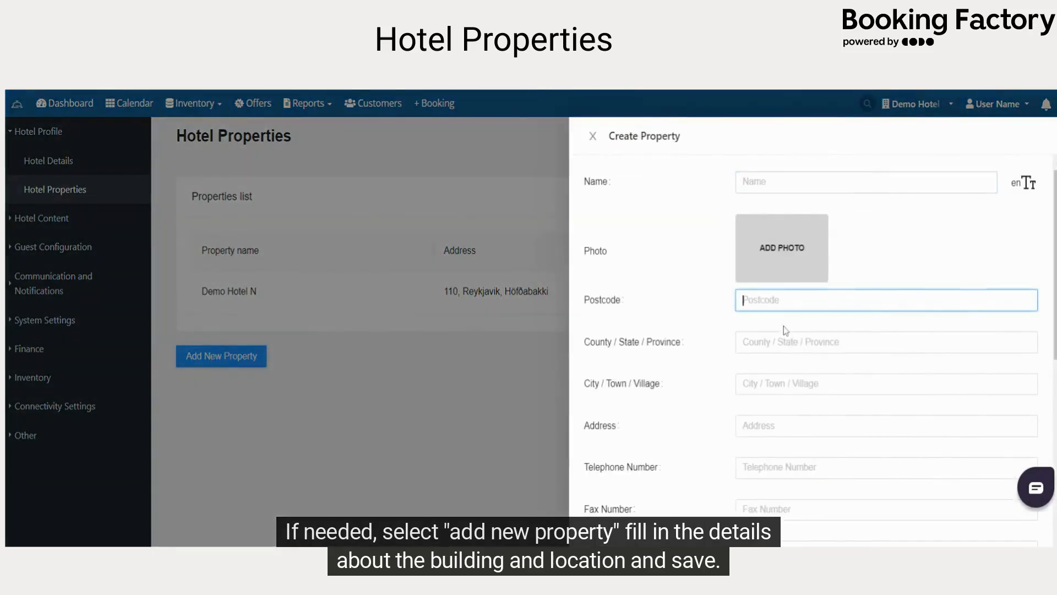
pyautogui.click(784, 343)
pyautogui.moveTo(1055, 264); pyautogui.dragTo(1055, 461)
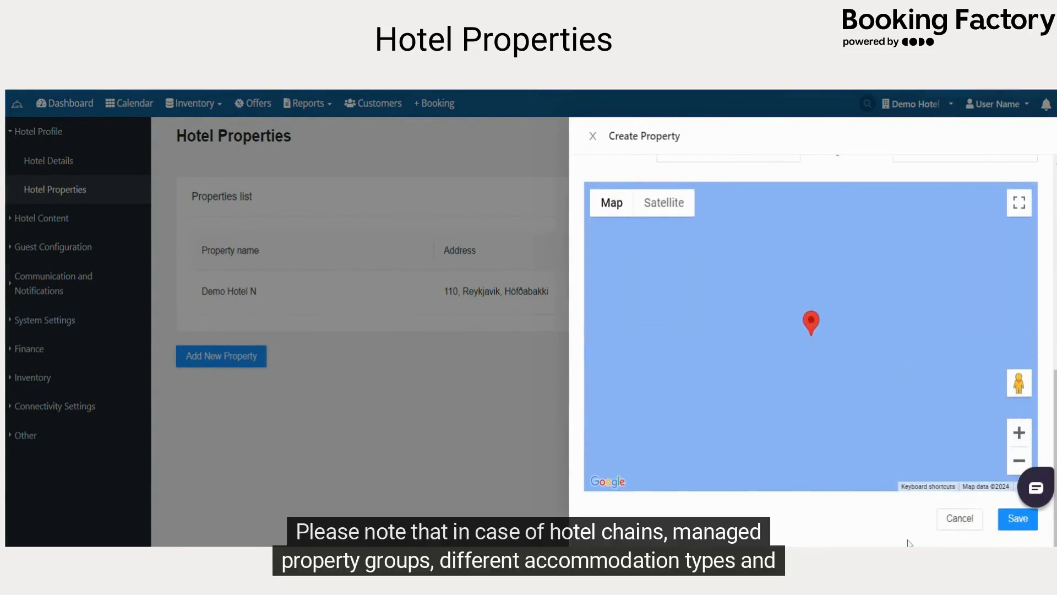
pyautogui.click(960, 518)
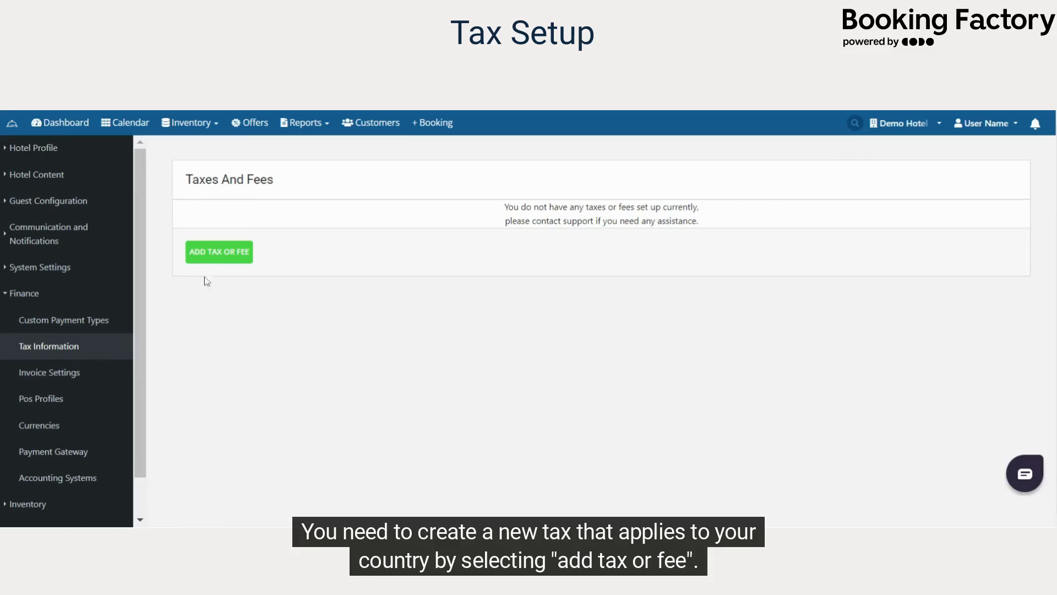
# Add a new entry of type Tax and title it "VAT 11%".
pyautogui.click(223, 254)
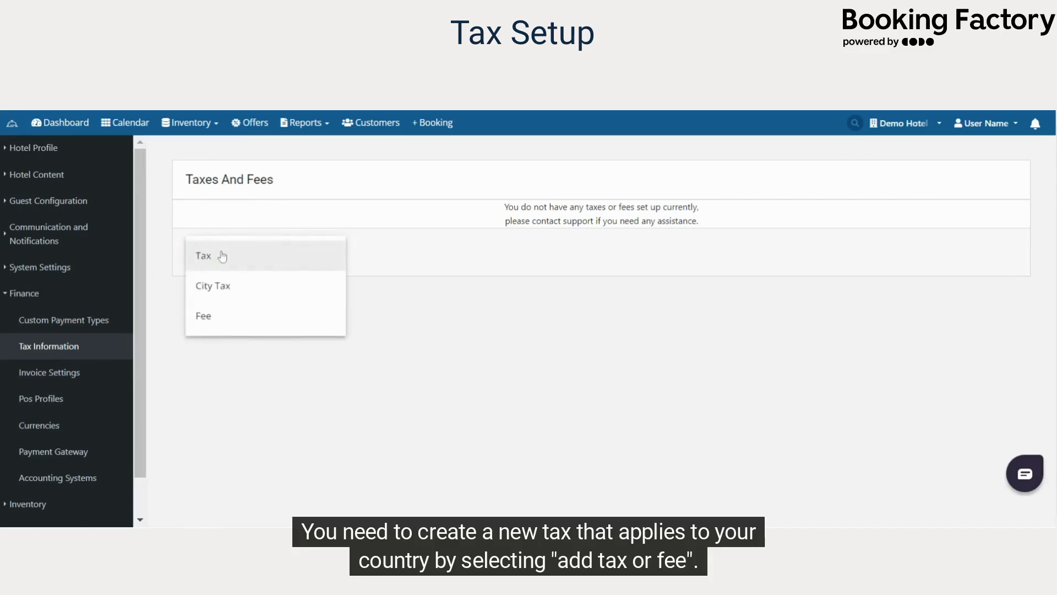
pyautogui.click(223, 254)
pyautogui.click(220, 277)
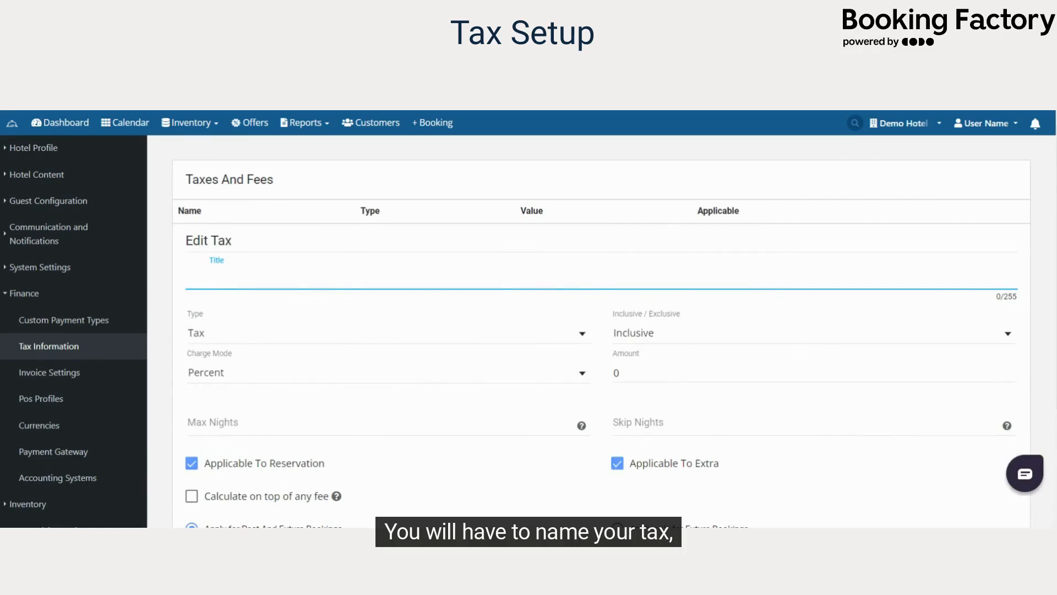
pyautogui.write('VAT 11%')
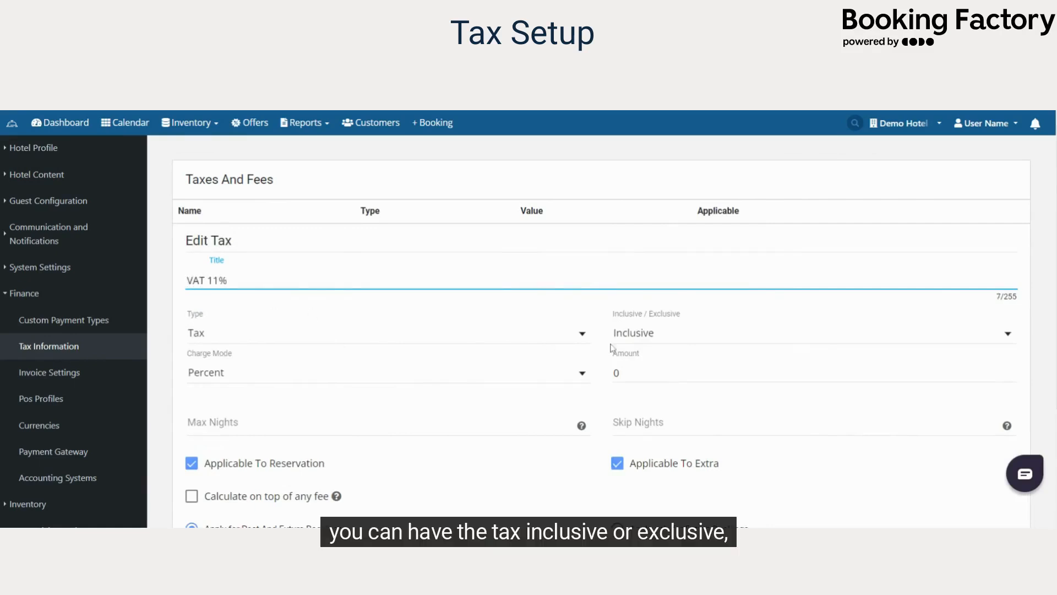
# Keep the tax Inclusive with the Percent charge mode and set its amount to 11.
pyautogui.click(633, 346)
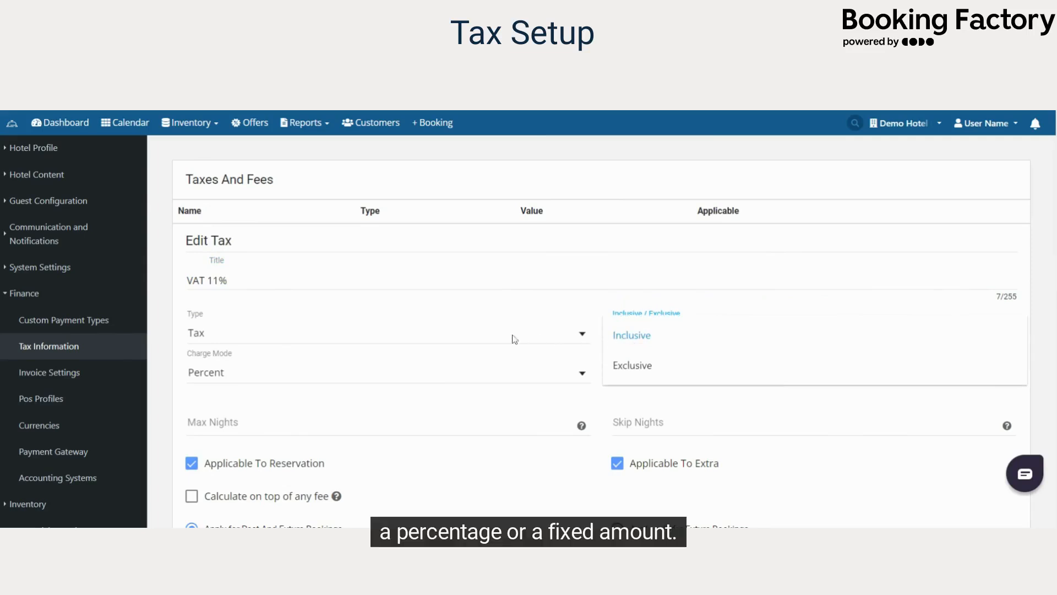
pyautogui.click(398, 384)
pyautogui.click(398, 384)
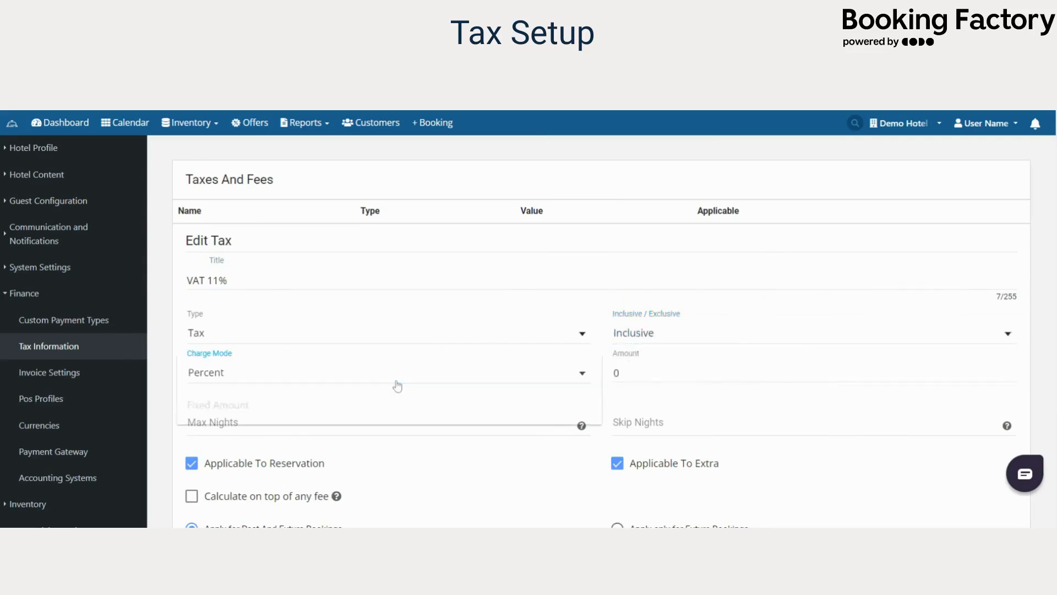
pyautogui.click(648, 376)
pyautogui.write('11')
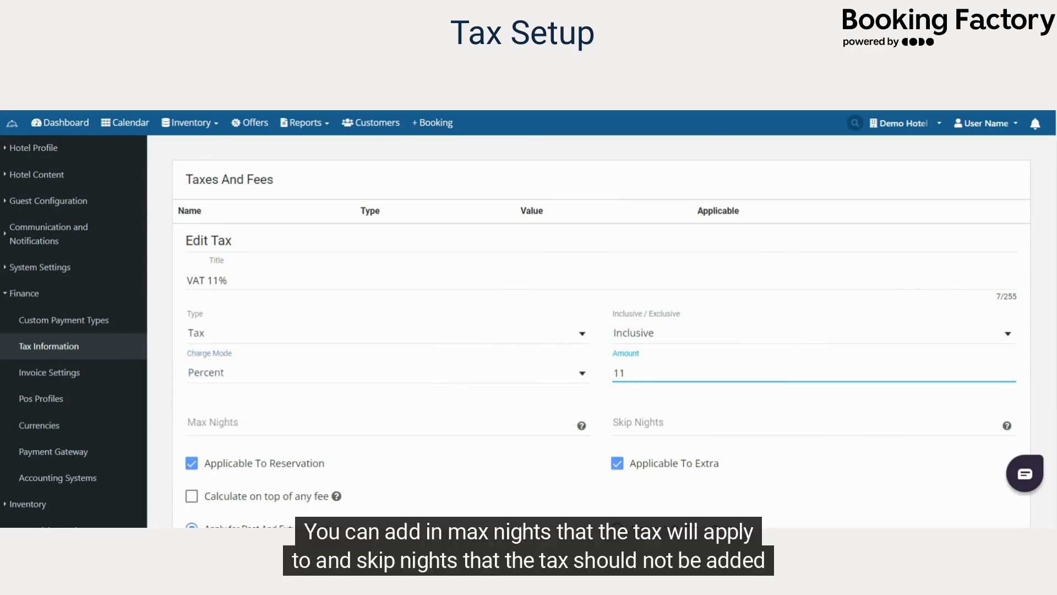
# Apply the tax to past and future bookings and save it.
pyautogui.scroll(-3, 528, 410)
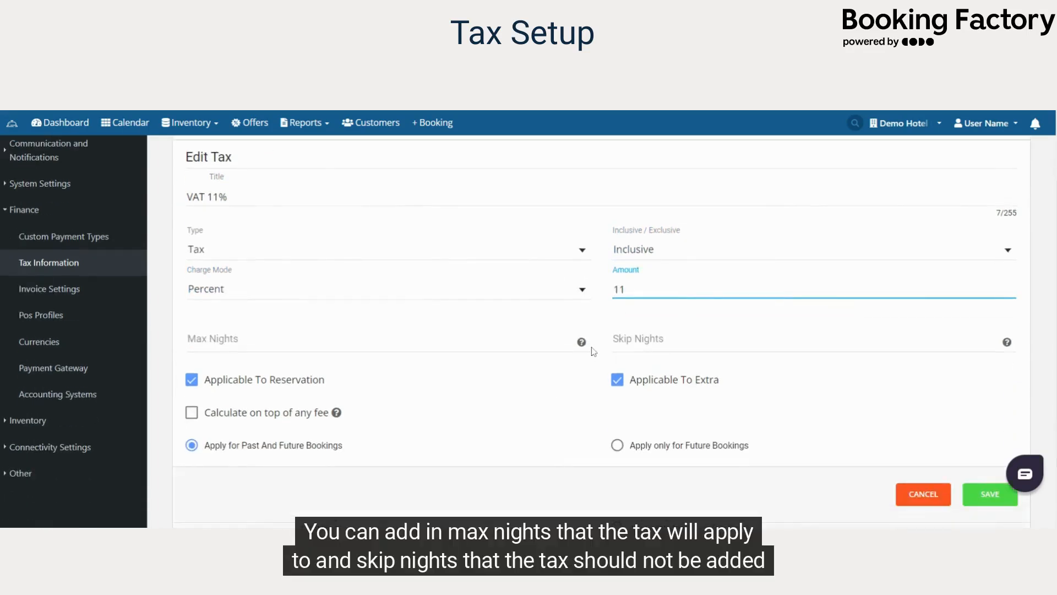
pyautogui.moveTo(581, 349)
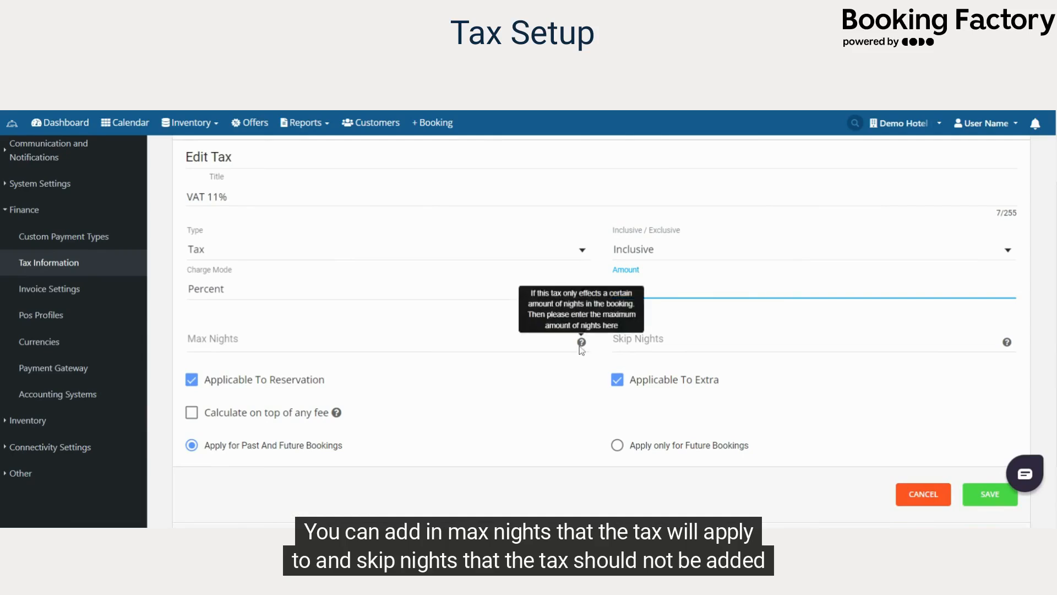
pyautogui.moveTo(1008, 346)
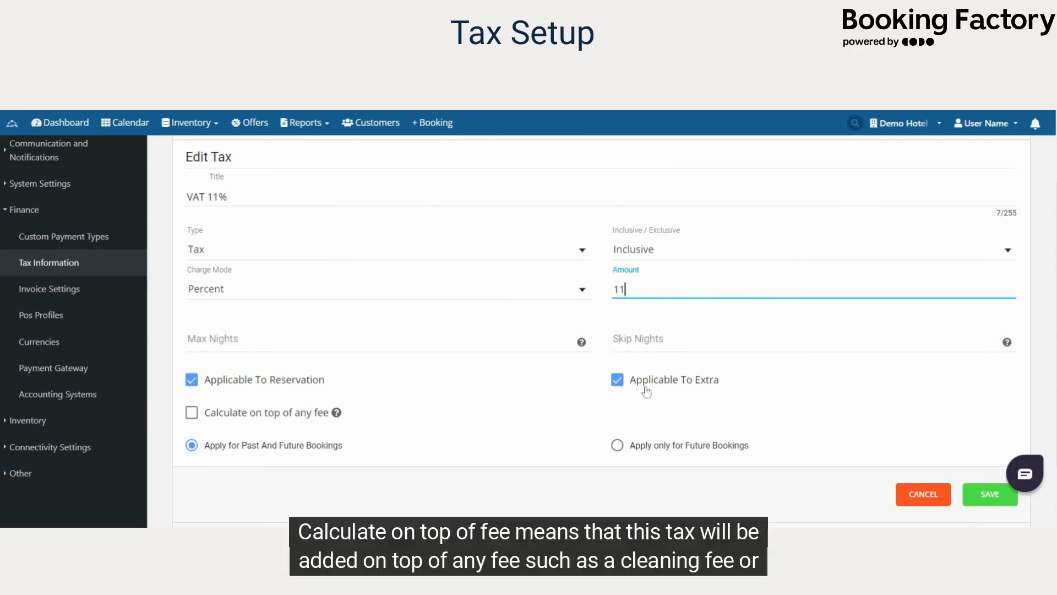
pyautogui.moveTo(337, 419)
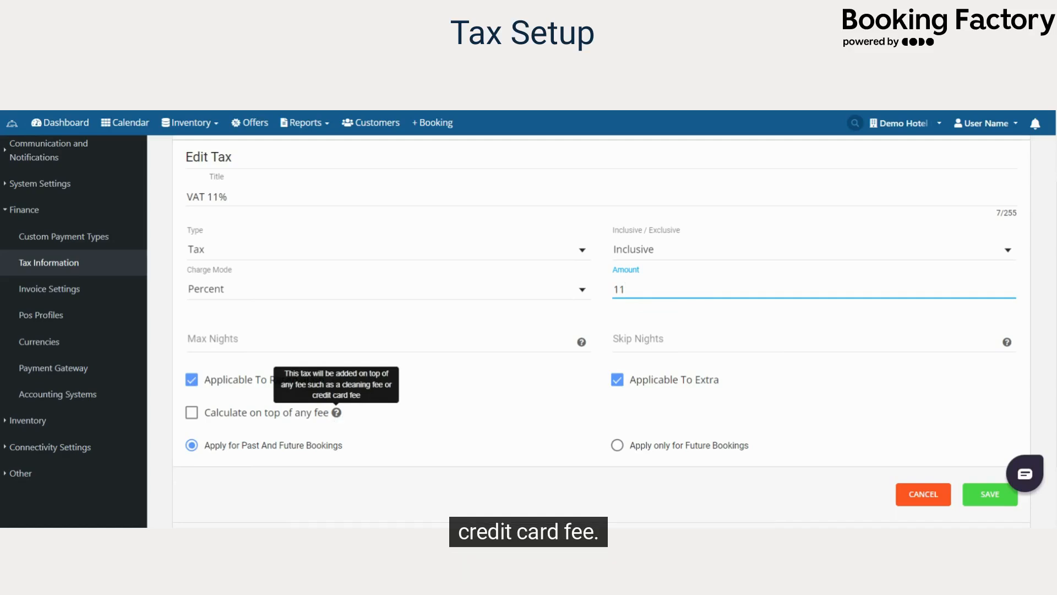
pyautogui.scroll(-1, 532, 434)
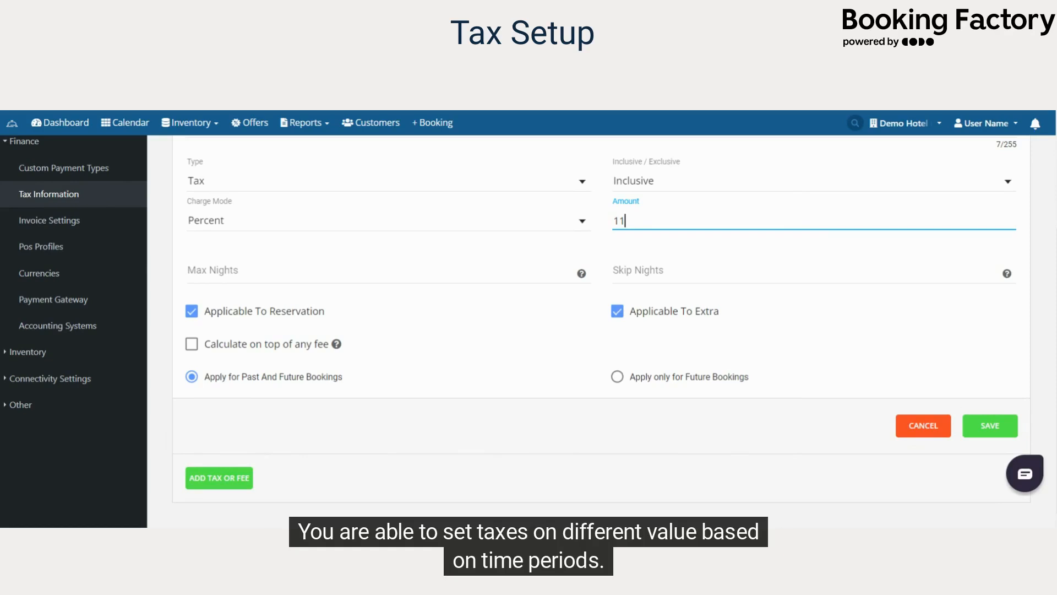
pyautogui.click(617, 378)
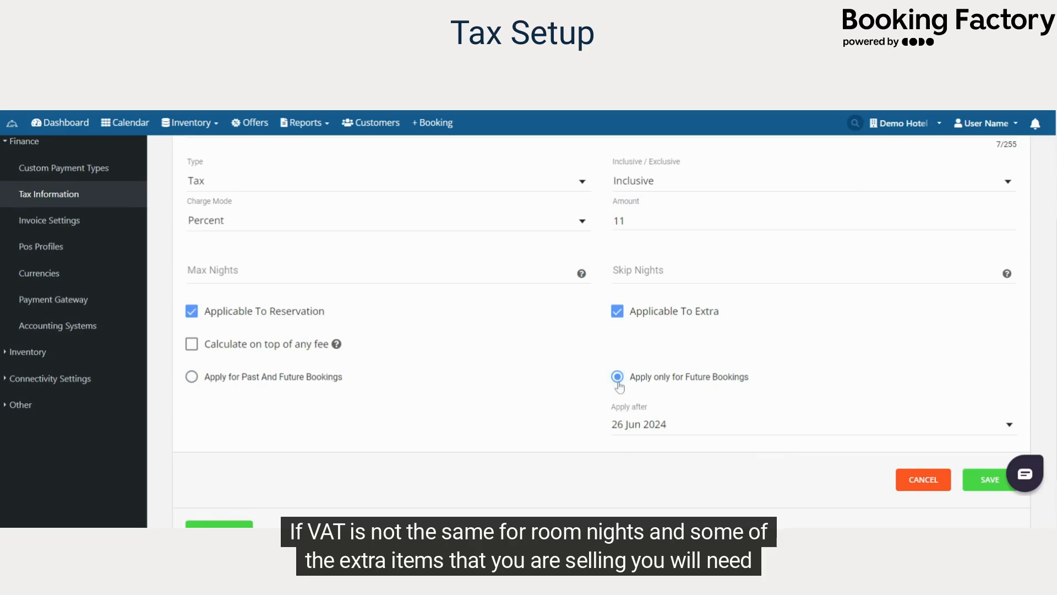
pyautogui.click(324, 377)
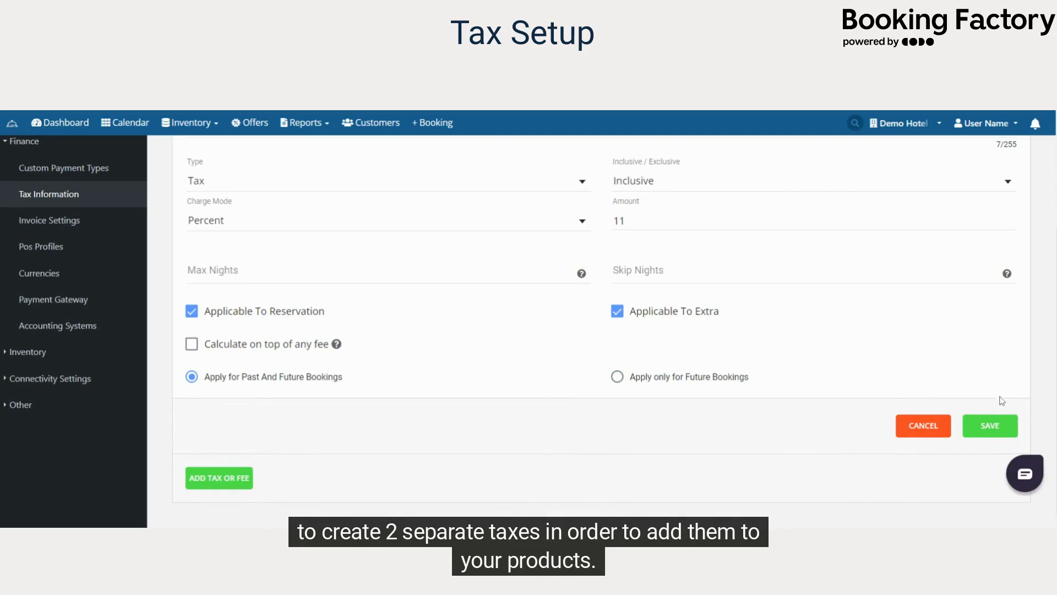
pyautogui.click(989, 427)
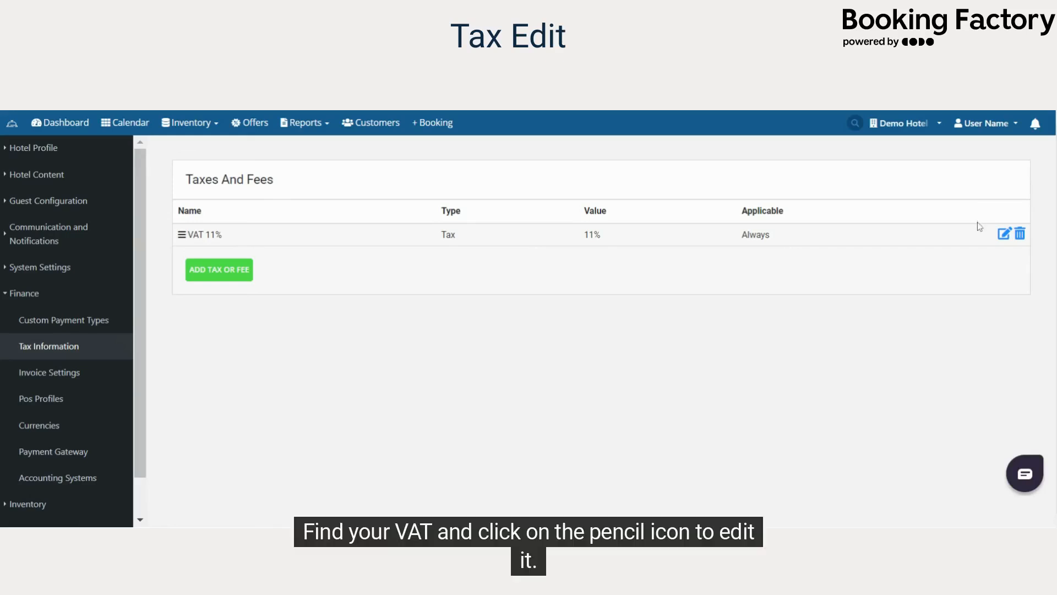
# Open the VAT 11% tax for editing, enable updating the tax amount, and set the new amount to 13.
pyautogui.click(1004, 235)
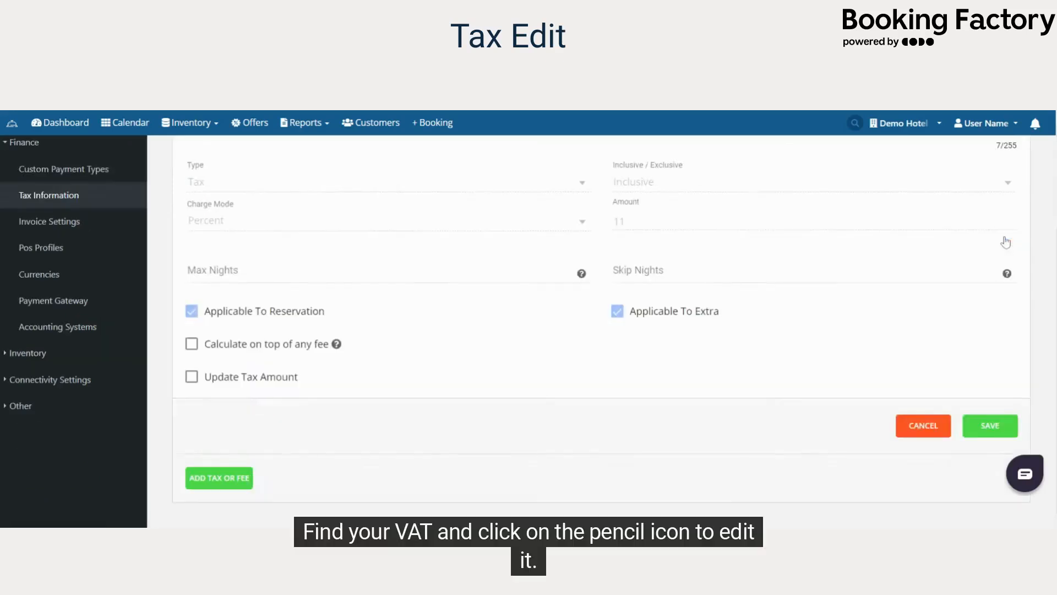
pyautogui.click(237, 378)
pyautogui.click(237, 419)
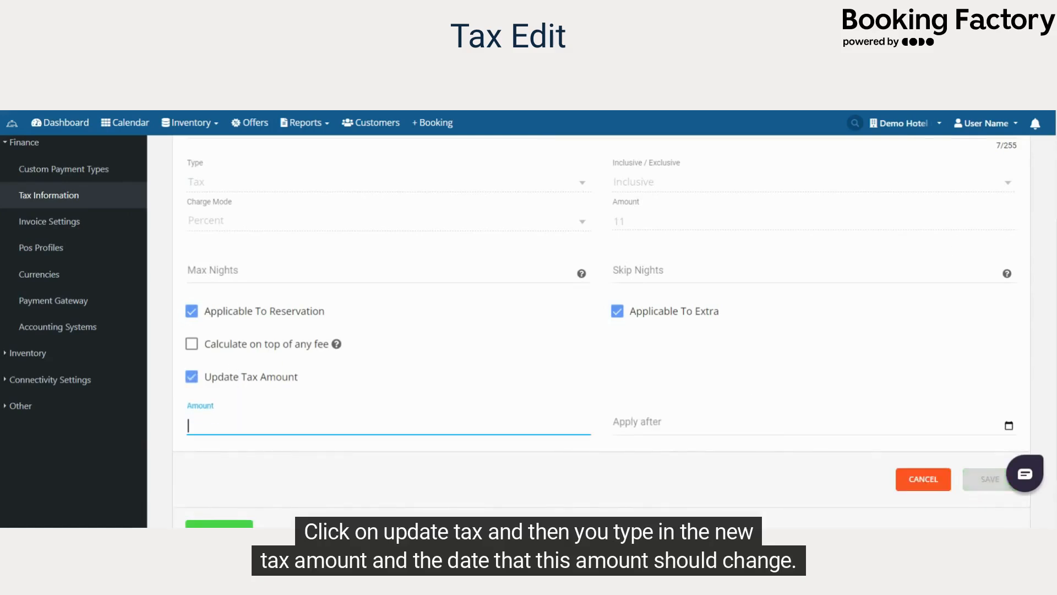
pyautogui.write('13')
# Make the new tax amount apply after 01/01/2025 and save the tax.
pyautogui.click(651, 426)
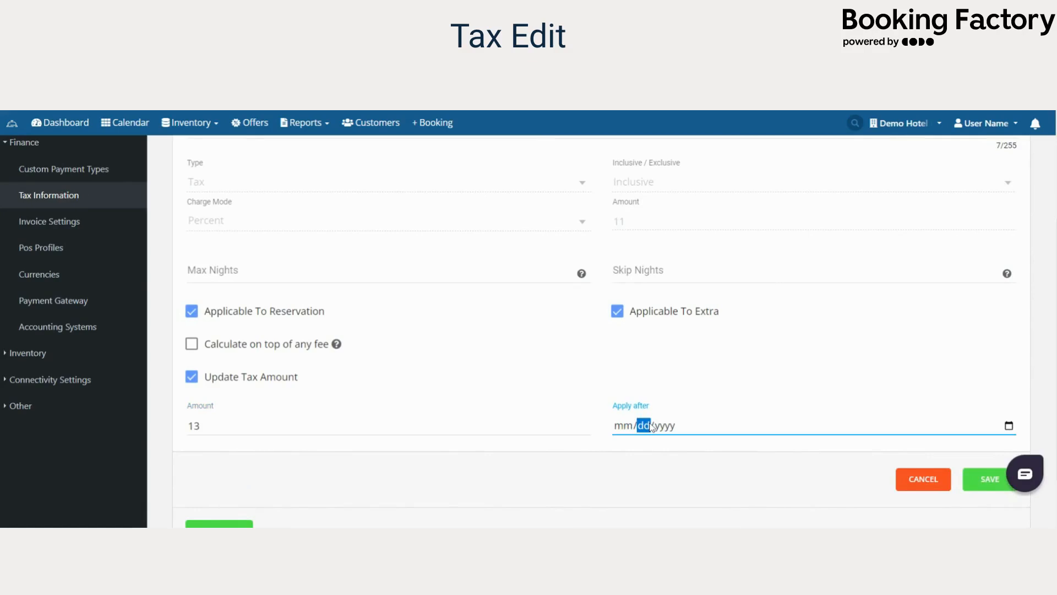
pyautogui.click(626, 428)
pyautogui.write('01/01/')
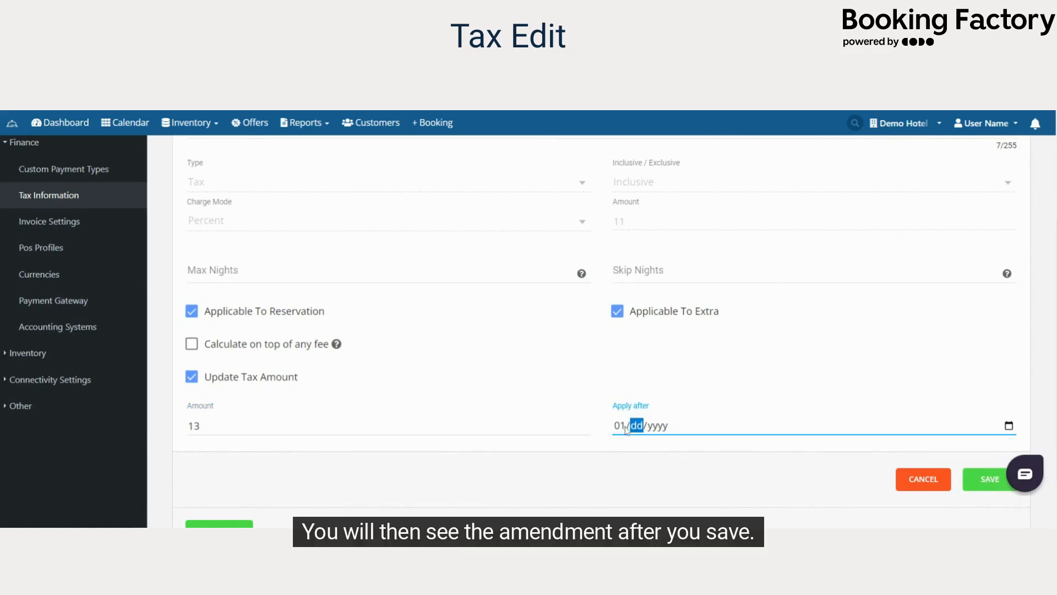
pyautogui.write('2025')
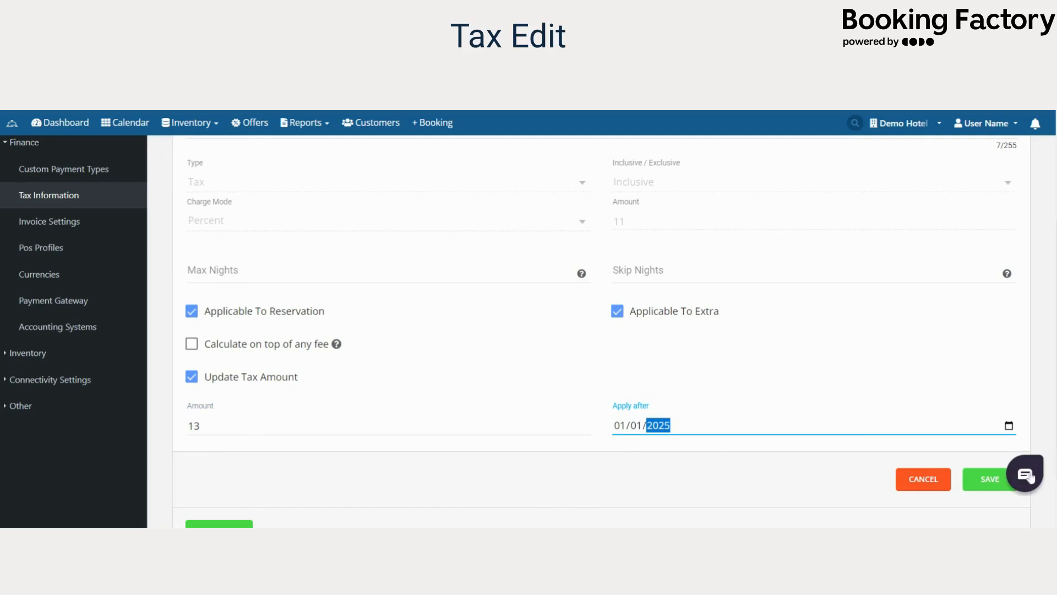
pyautogui.click(985, 478)
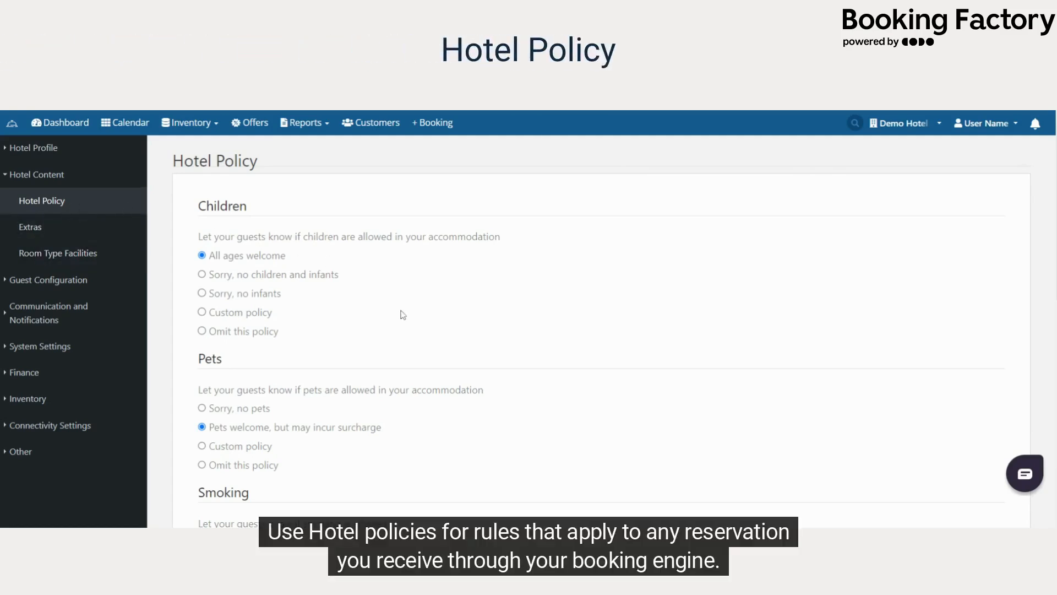
# Set the pets policy to "Sorry, no pets" and internet access to "Free WiFi in most areas depending on signal".
pyautogui.scroll(-2, 402, 313)
pyautogui.scroll(-2, 403, 314)
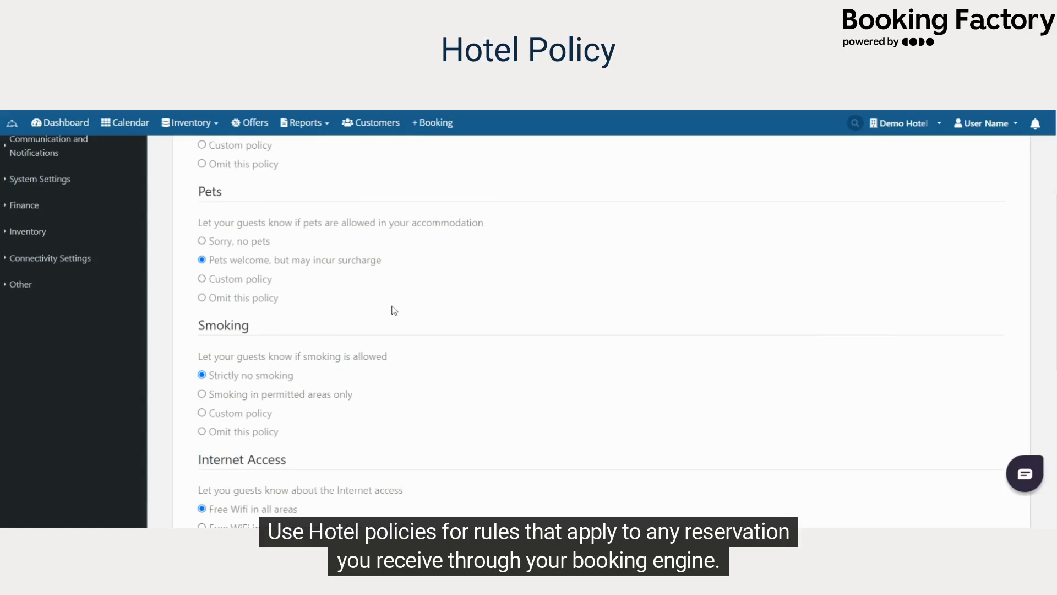
pyautogui.click(243, 241)
pyautogui.scroll(-2, 353, 350)
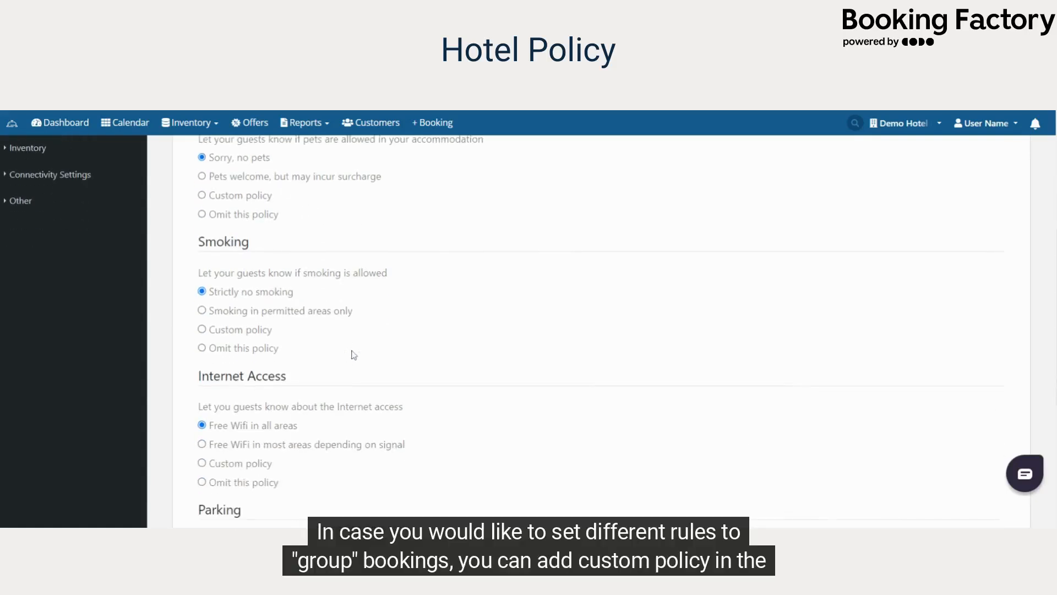
pyautogui.scroll(-2, 314, 352)
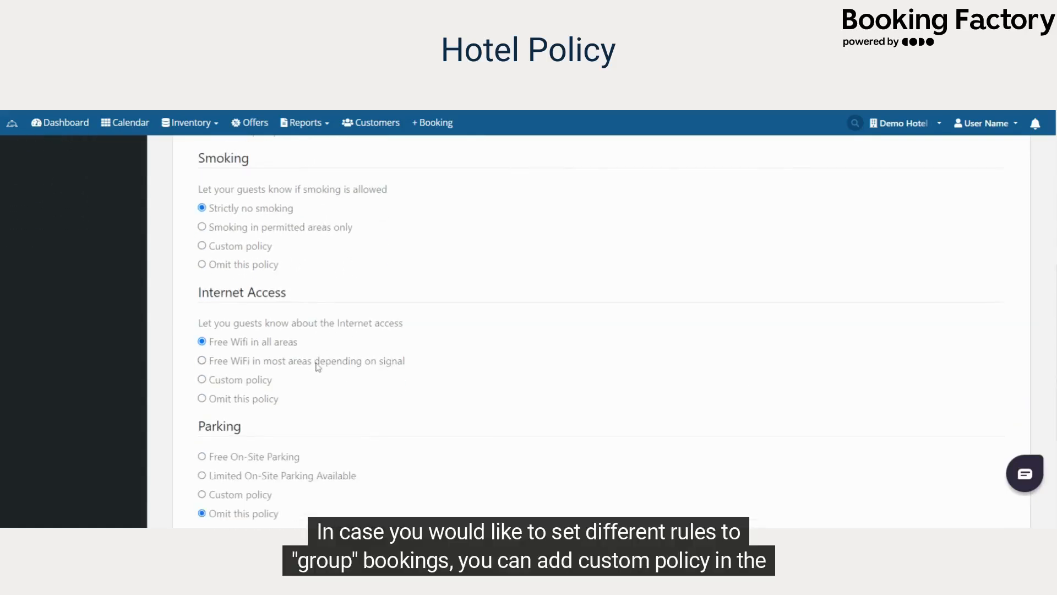
pyautogui.click(315, 364)
# Enter under Other Policies "In case of booking 3 or more rooms, different rules and cancellation policy apply." and, on a new line, "Check in at 14:00".
pyautogui.scroll(-4, 317, 369)
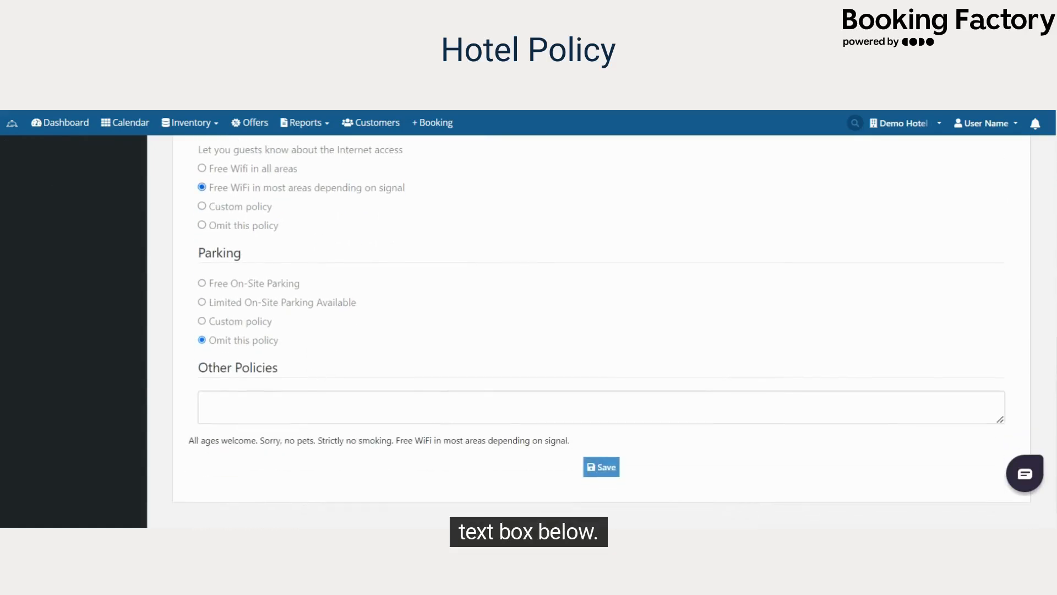
pyautogui.click(317, 407)
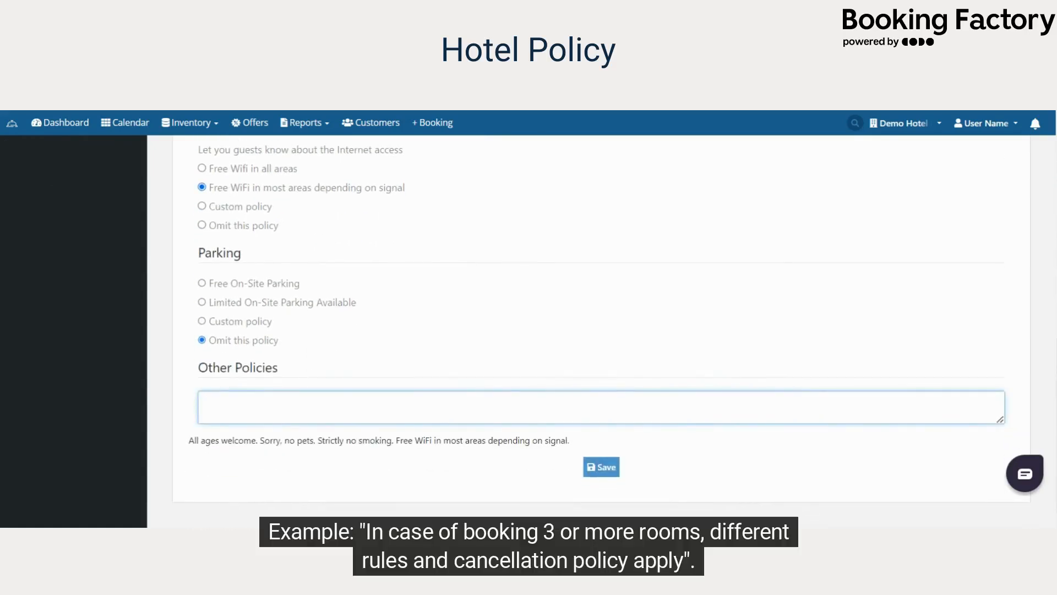
pyautogui.write('In case of booking 3 or more rooms, different rules and cancellation policy apply')
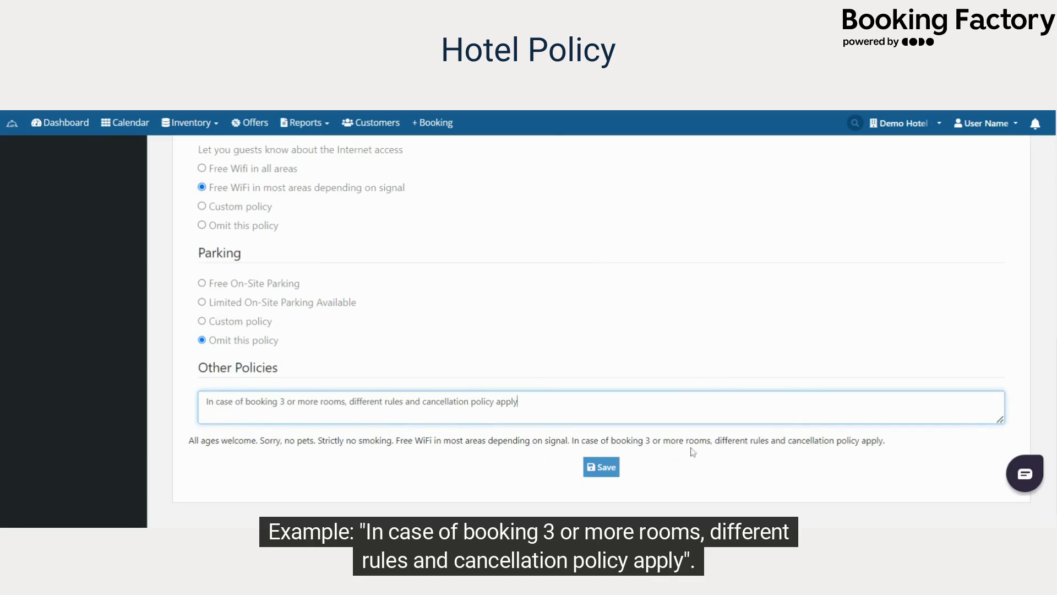
pyautogui.write('C')
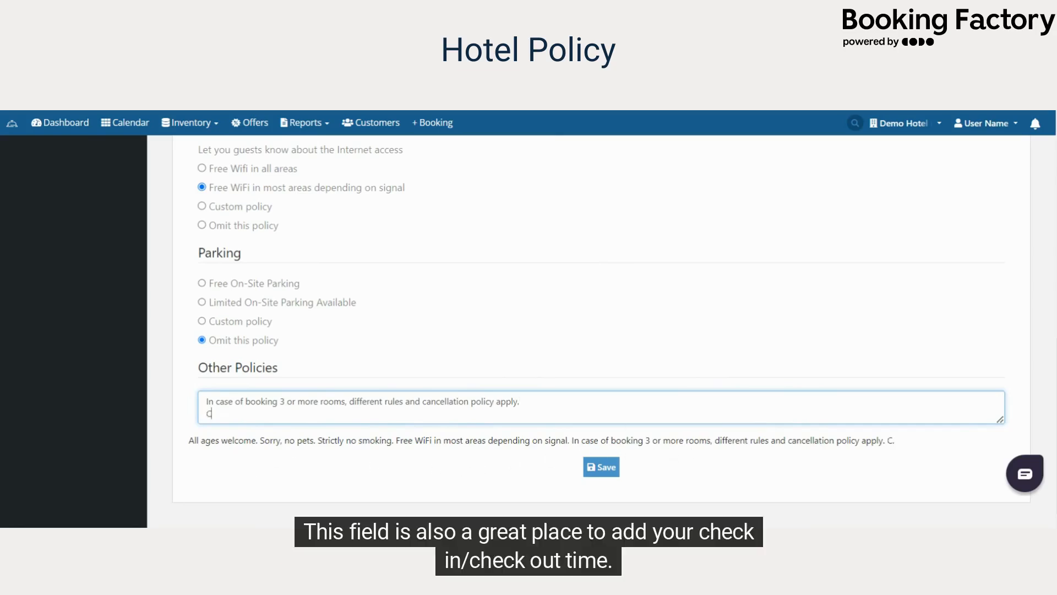
pyautogui.write('heck in at 14:00')
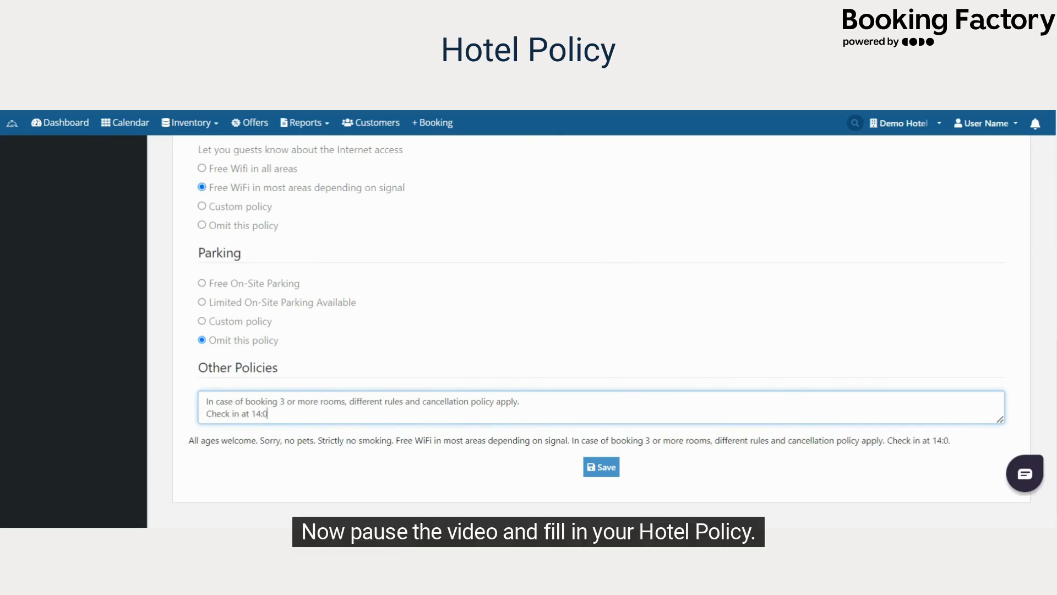
# Save the hotel policy.
pyautogui.click(600, 472)
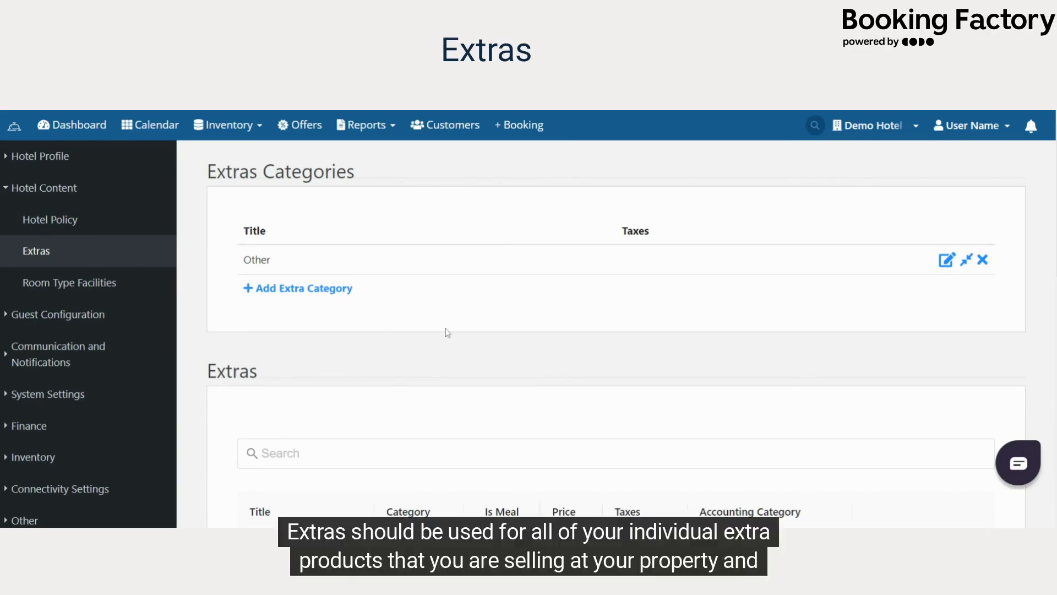
# Delete the Car Parking item from the extras list and confirm the deletion.
pyautogui.scroll(-3, 447, 332)
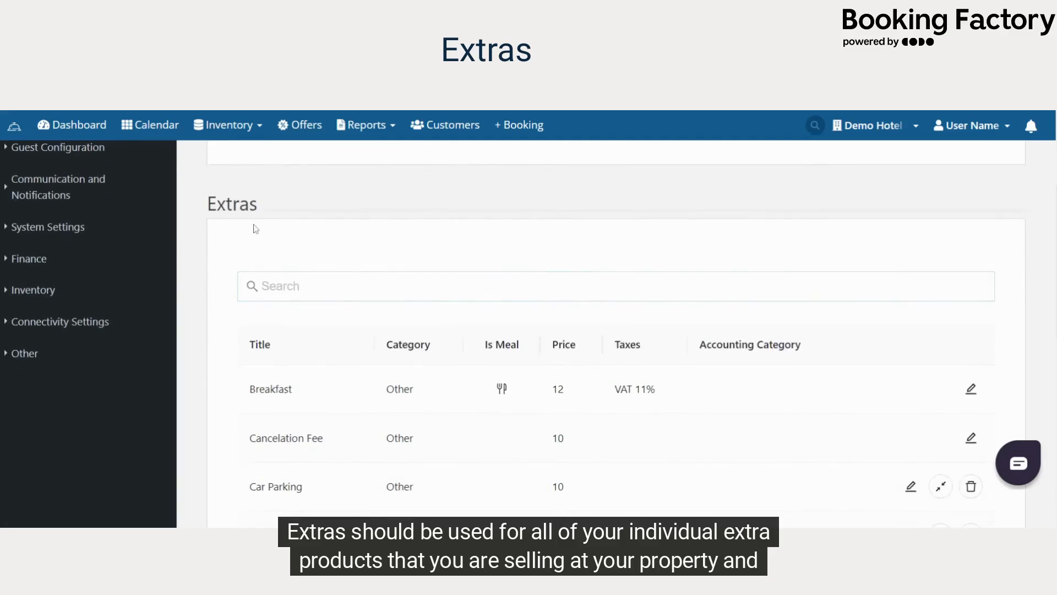
pyautogui.scroll(-4, 616, 333)
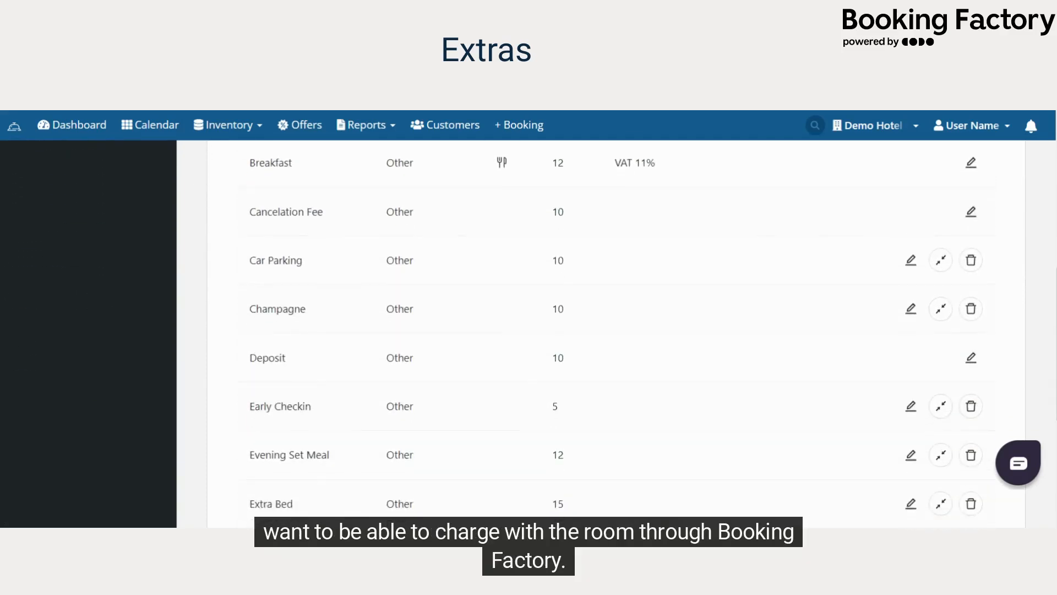
pyautogui.scroll(-4, 616, 334)
pyautogui.scroll(6, 616, 333)
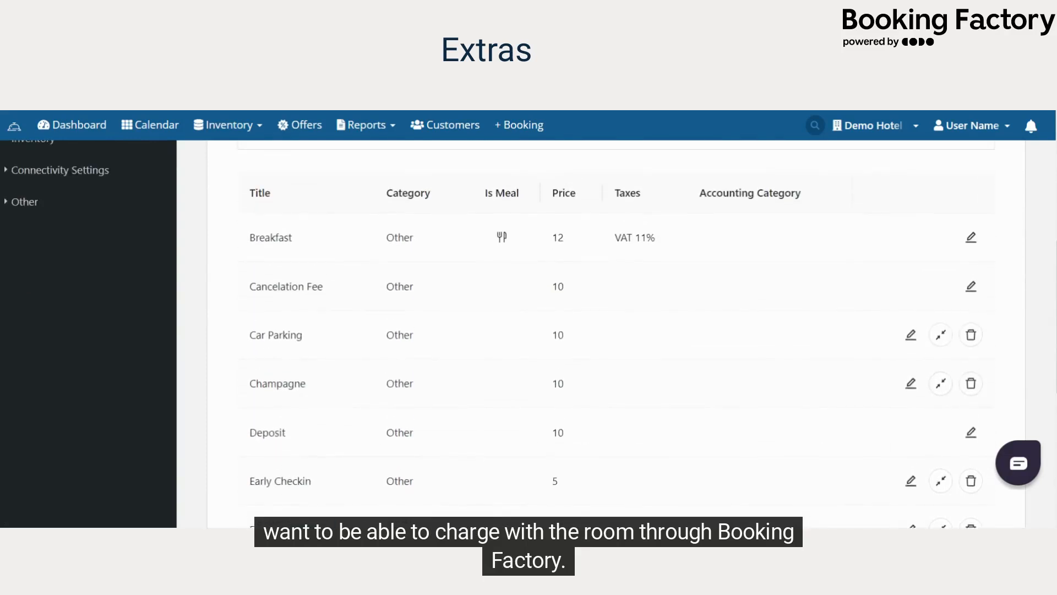
pyautogui.scroll(1, 615, 334)
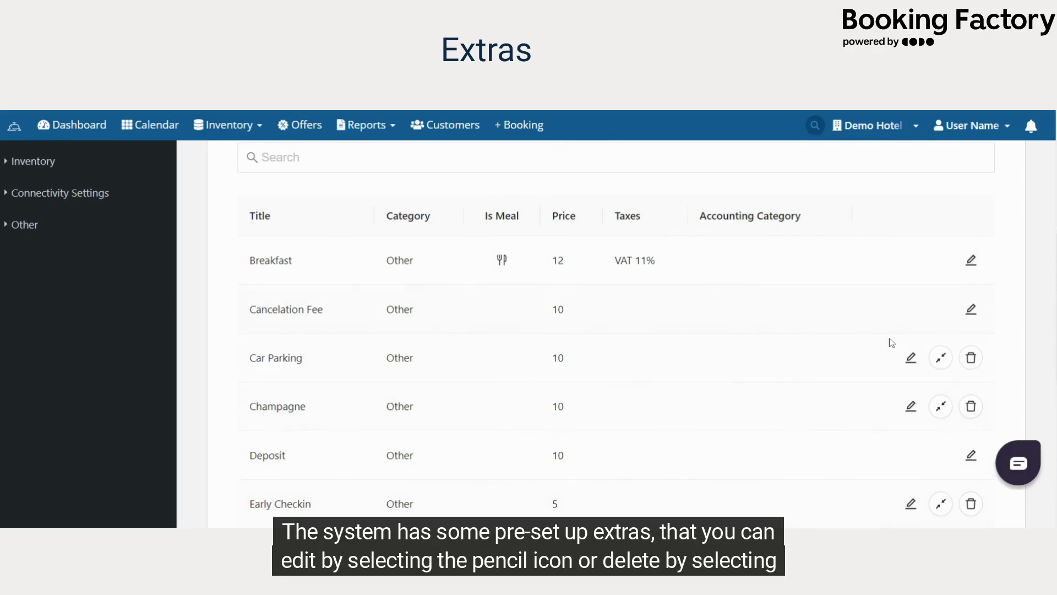
pyautogui.click(972, 362)
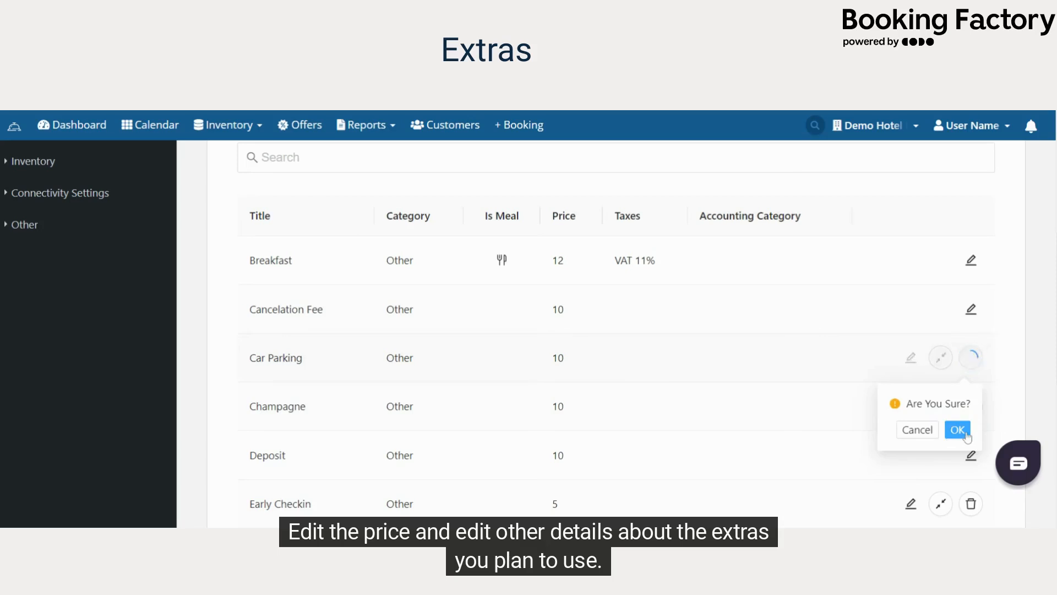
pyautogui.click(959, 426)
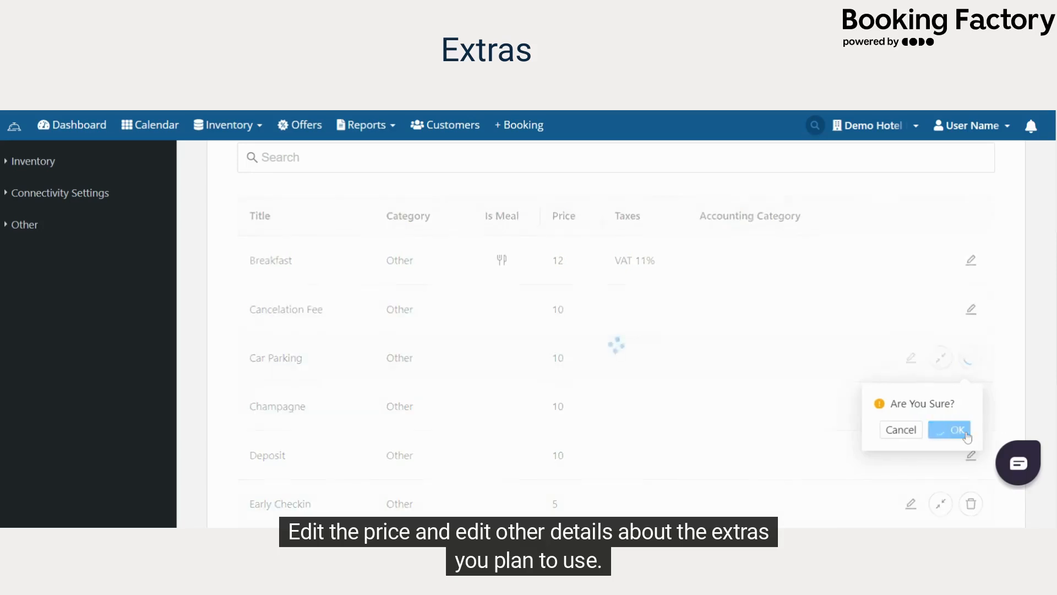
# Edit the Cancelation Fee extra to use the Fixed Count sell mode with the VAT 11% tax attached, and save it.
pyautogui.click(979, 315)
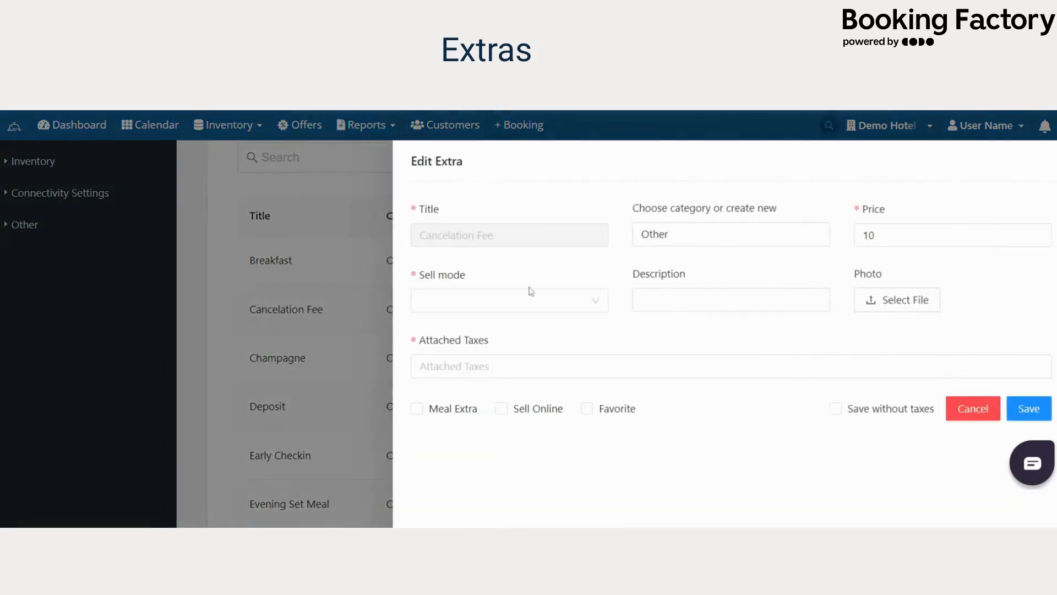
pyautogui.click(507, 300)
pyautogui.click(480, 329)
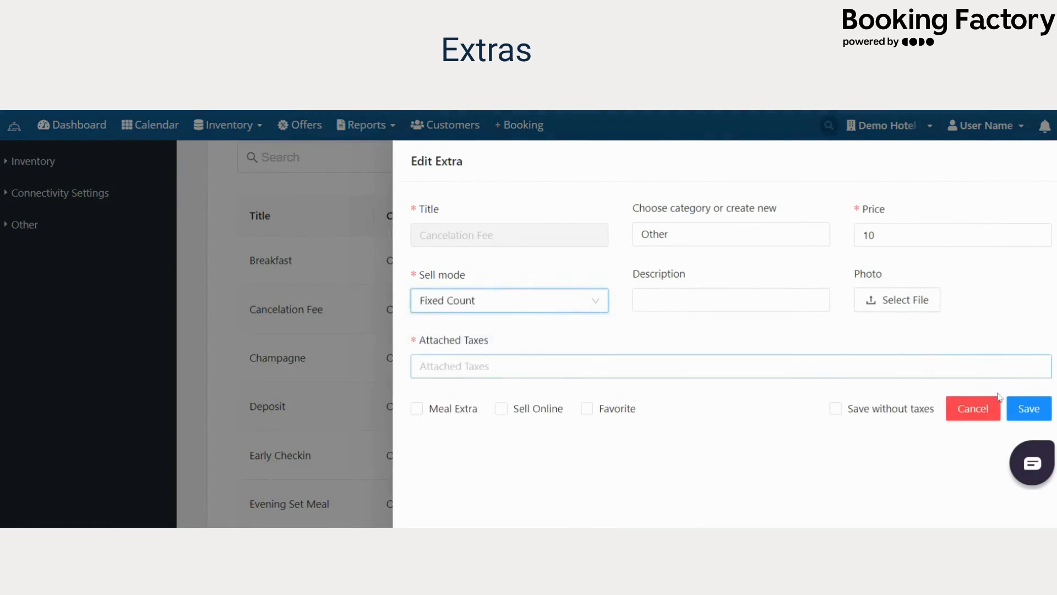
pyautogui.click(606, 367)
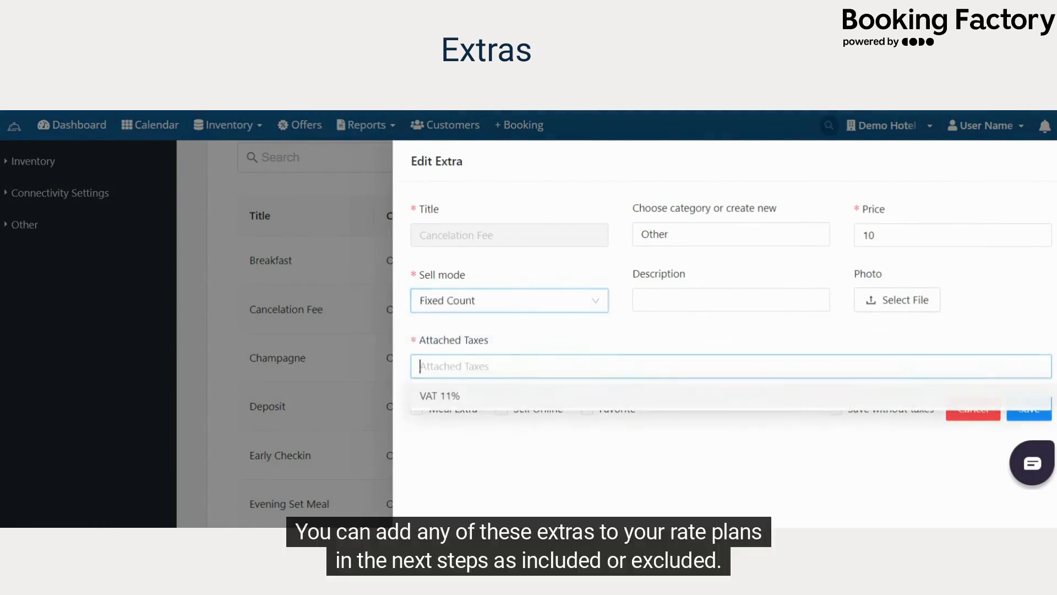
pyautogui.click(696, 397)
pyautogui.click(1044, 416)
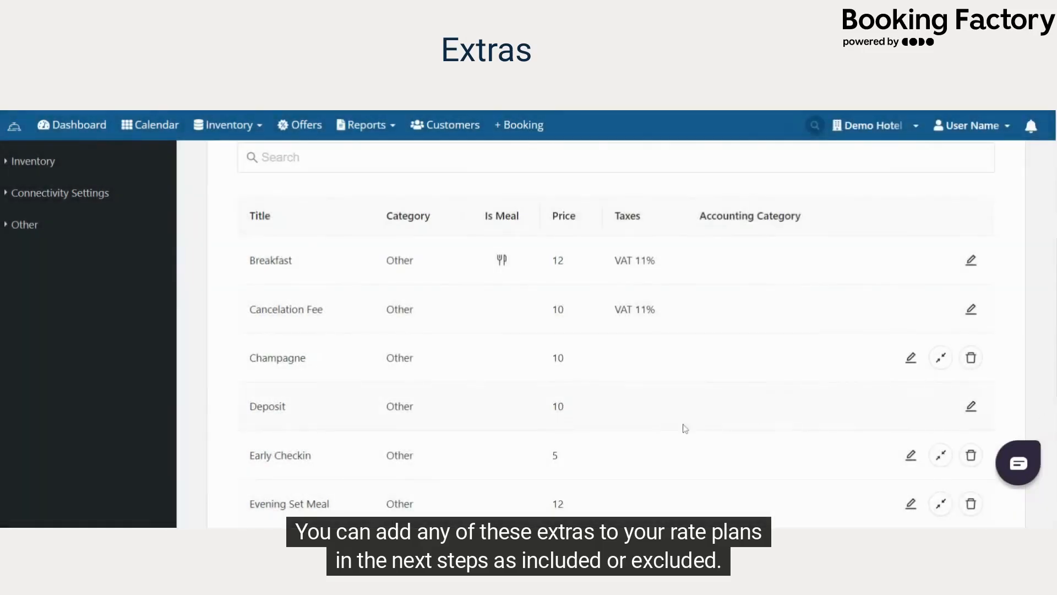
# Start a new extra titled "Late Check Out" with a price of 5.
pyautogui.scroll(-3, 667, 429)
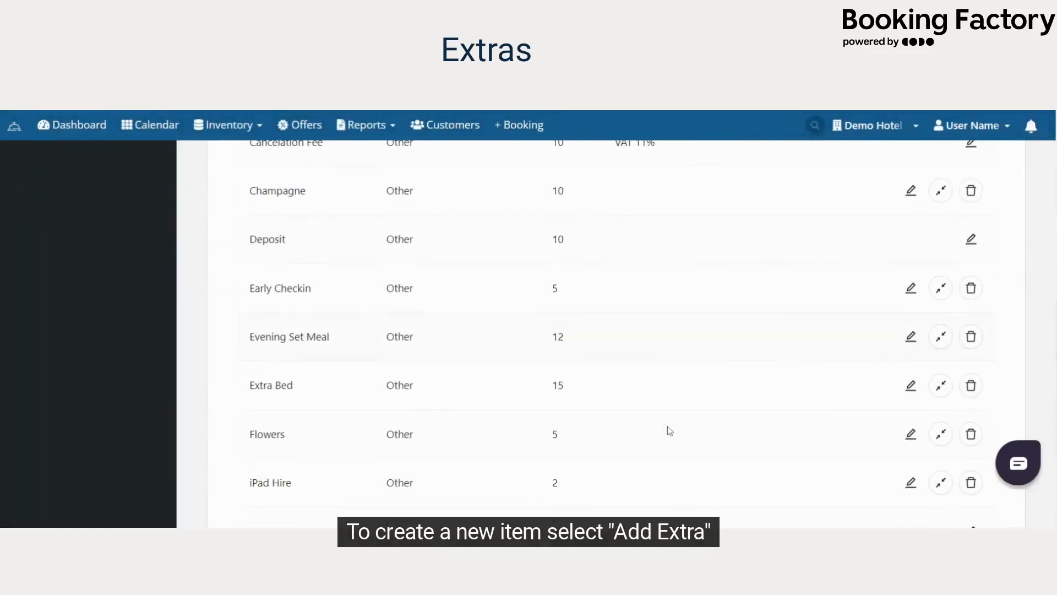
pyautogui.scroll(-3, 667, 429)
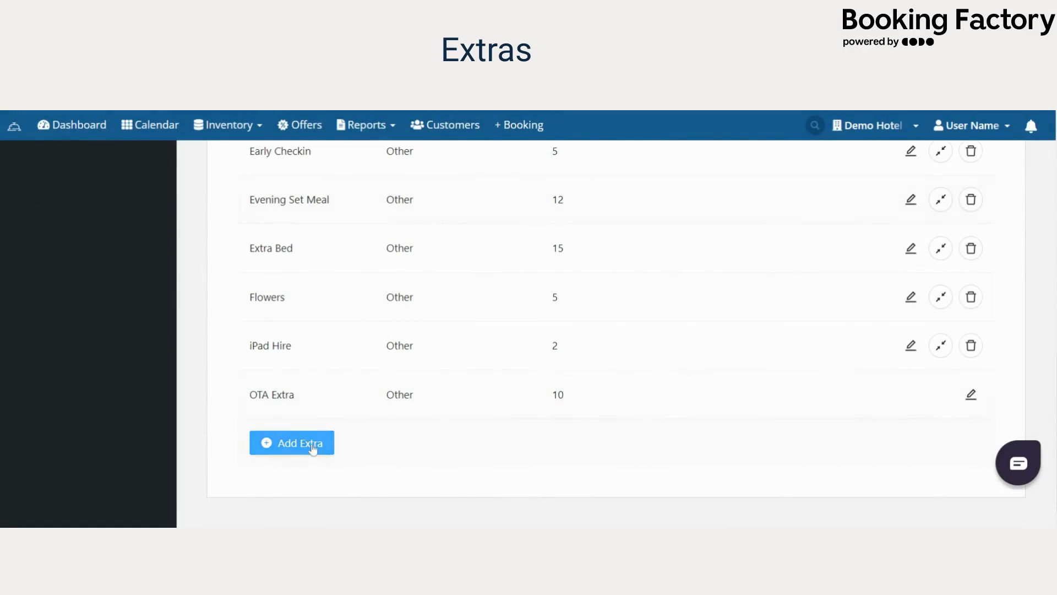
pyautogui.click(313, 449)
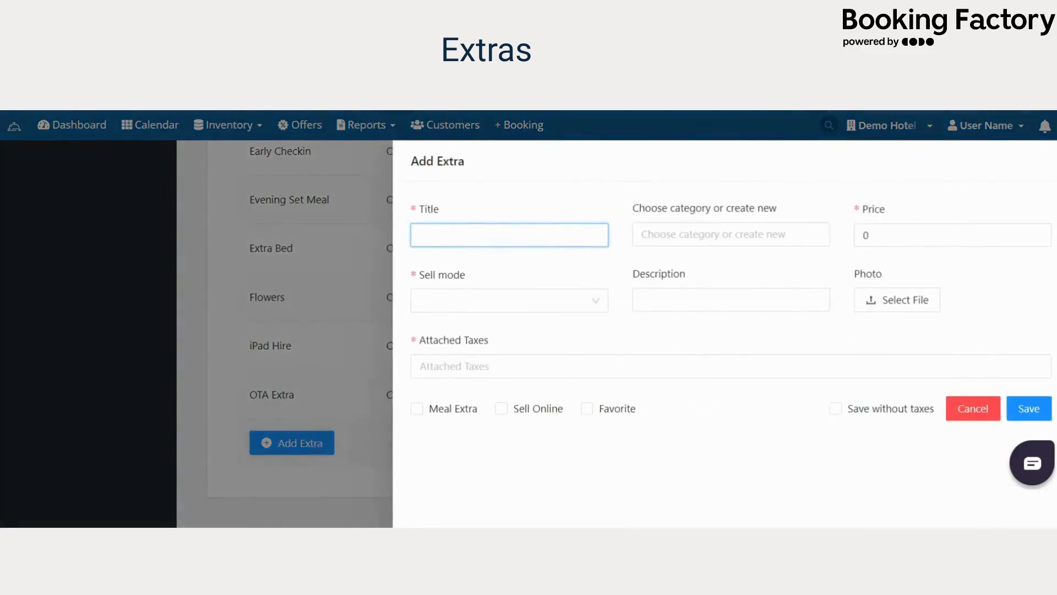
pyautogui.write('Late Check Out')
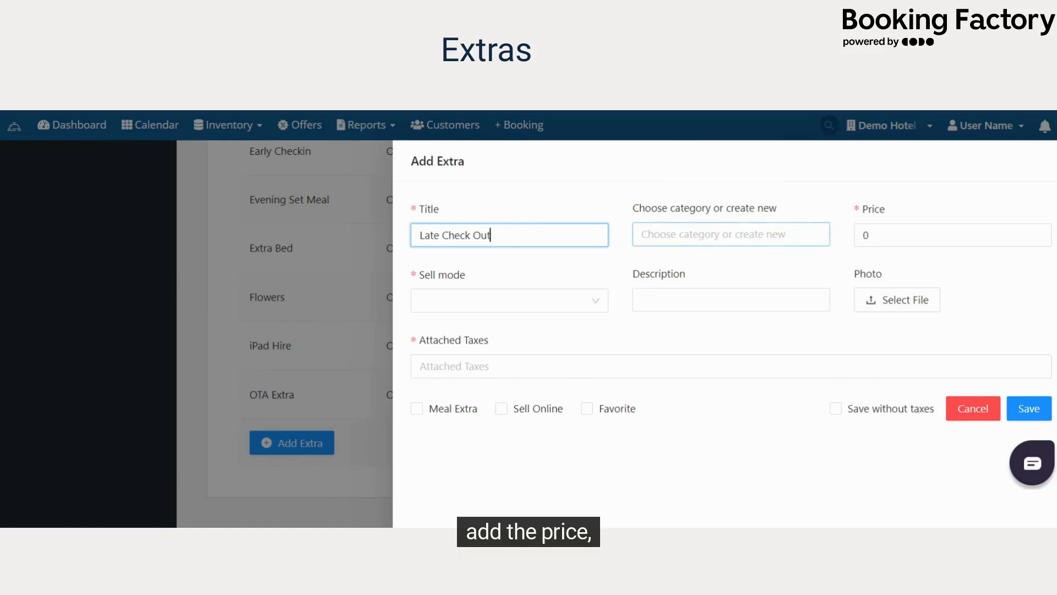
pyautogui.moveTo(877, 235); pyautogui.dragTo(861, 235)
pyautogui.write('5')
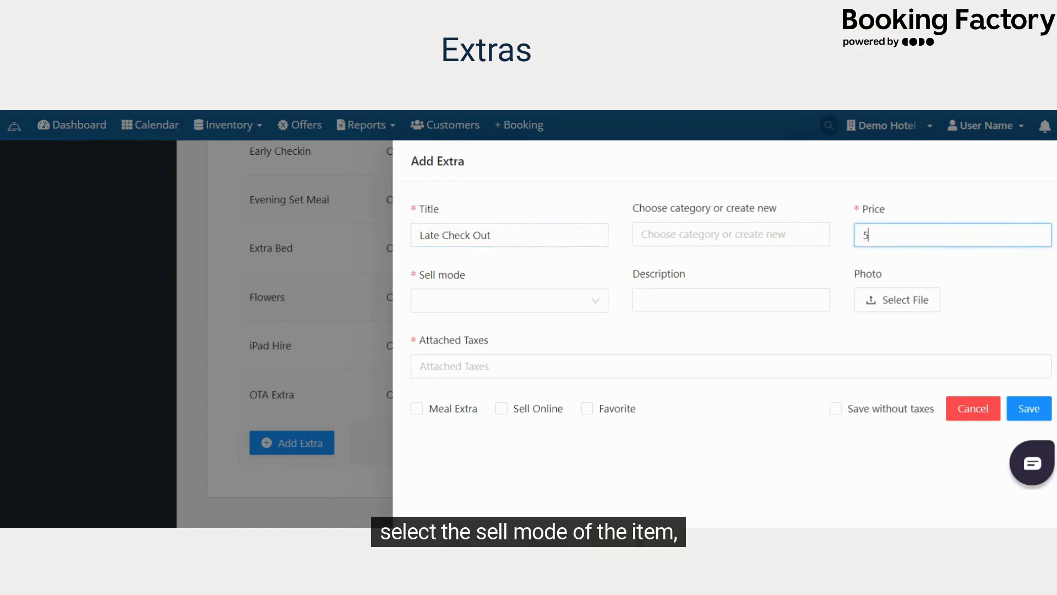
# Set the new extra's sell mode to Fixed Count, attach the VAT 11% tax, and save the extra.
pyautogui.click(463, 301)
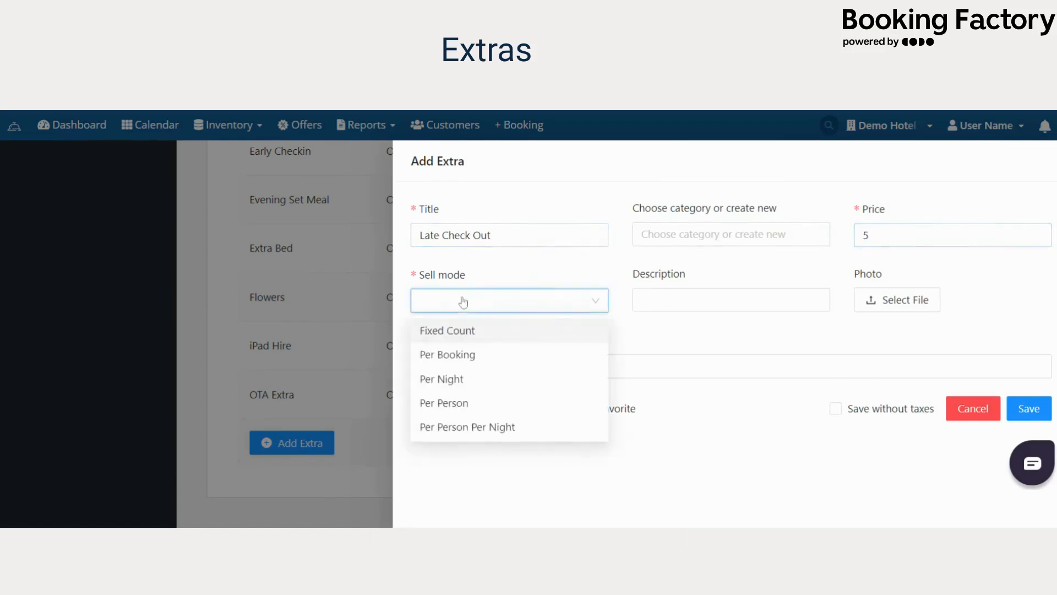
pyautogui.click(462, 331)
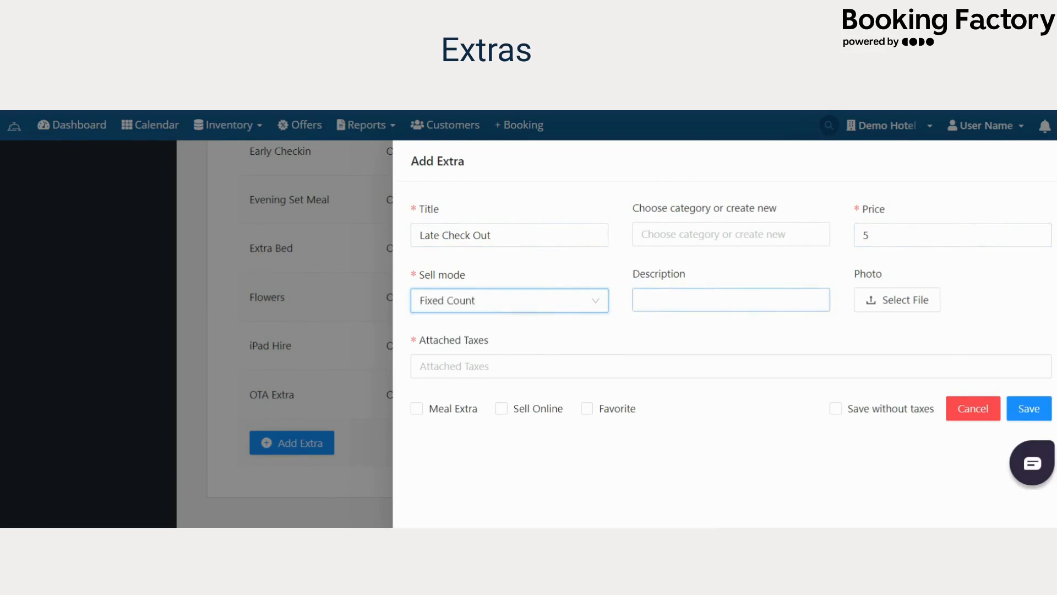
pyautogui.click(506, 366)
pyautogui.click(503, 397)
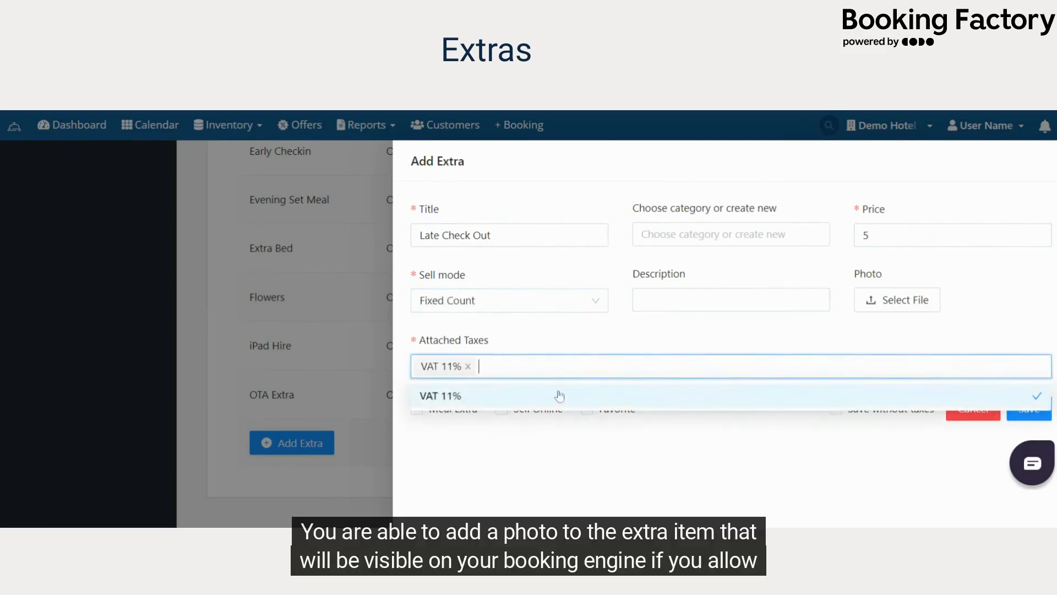
pyautogui.click(660, 460)
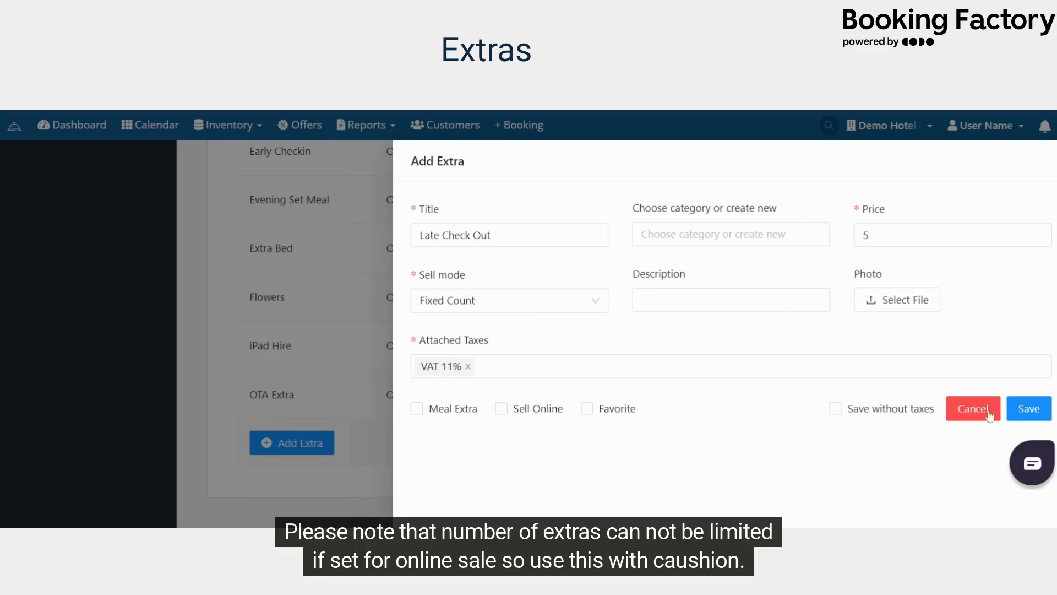
pyautogui.click(1037, 410)
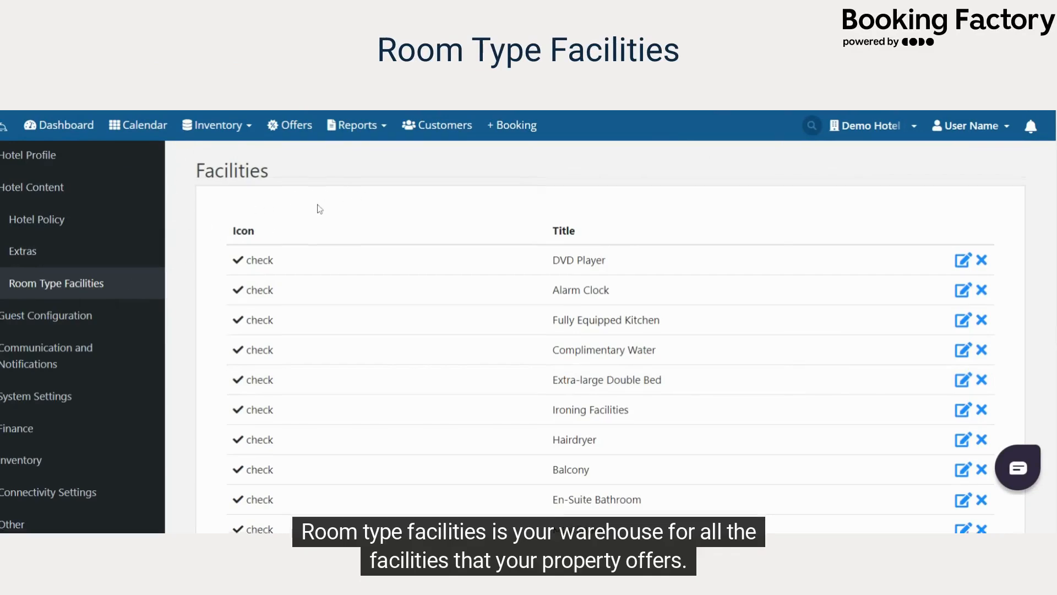
# Delete the DVD Player entry from the room type facilities and confirm the deletion.
pyautogui.scroll(-7, 365, 302)
pyautogui.scroll(7, 371, 306)
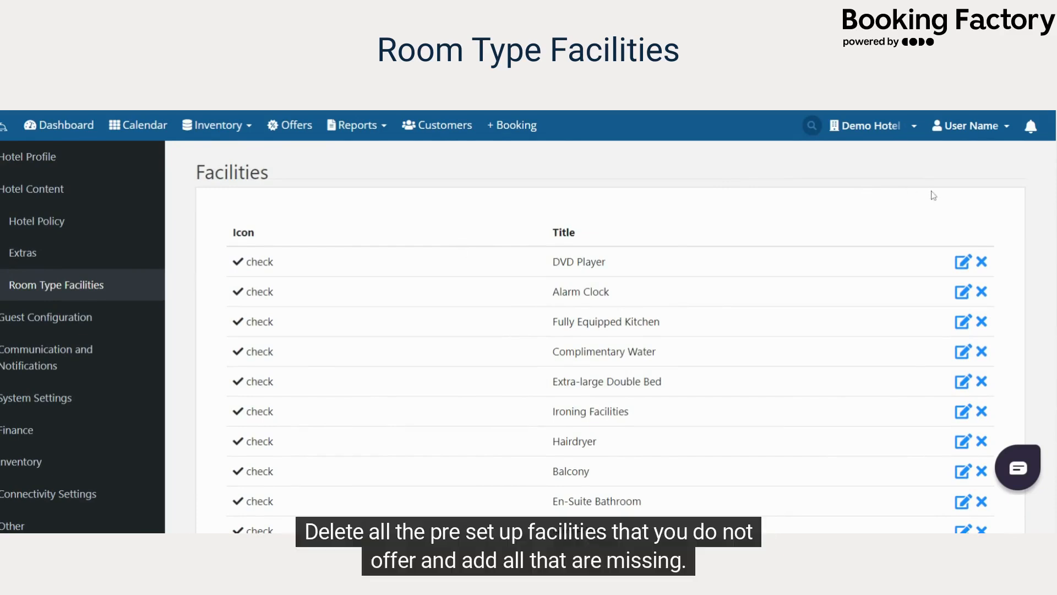
pyautogui.click(981, 262)
pyautogui.click(688, 363)
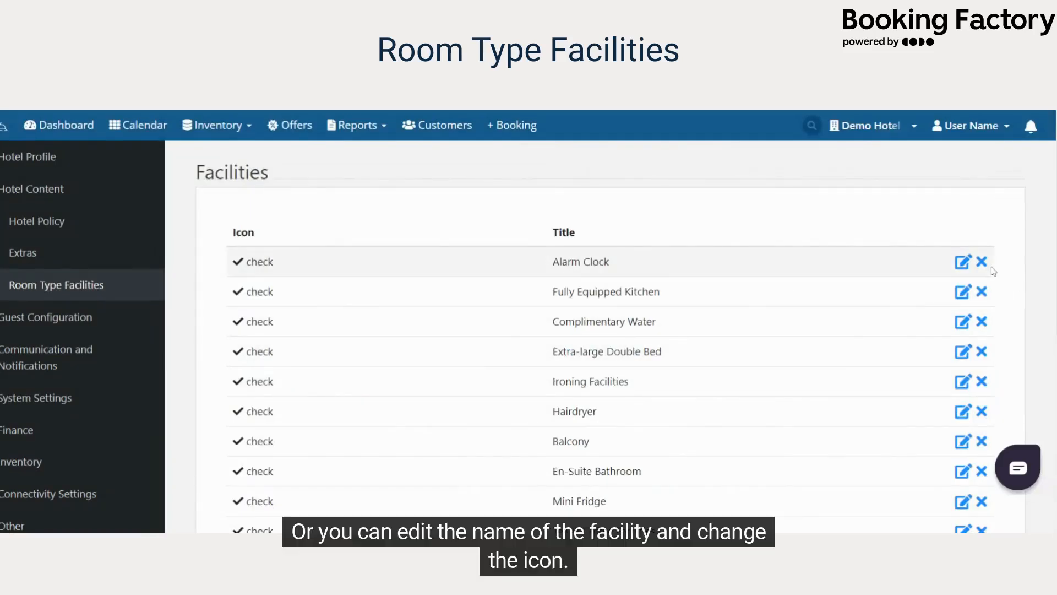
# Open the Alarm Clock facility for editing, browse its icon choices, and save it with the check icon.
pyautogui.click(962, 263)
pyautogui.click(414, 294)
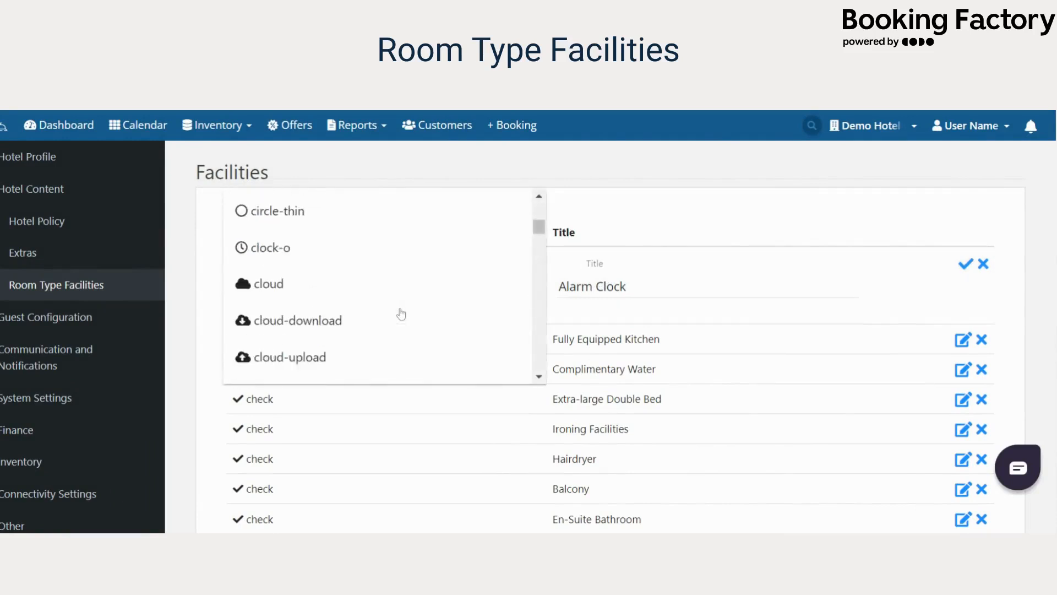
pyautogui.click(965, 264)
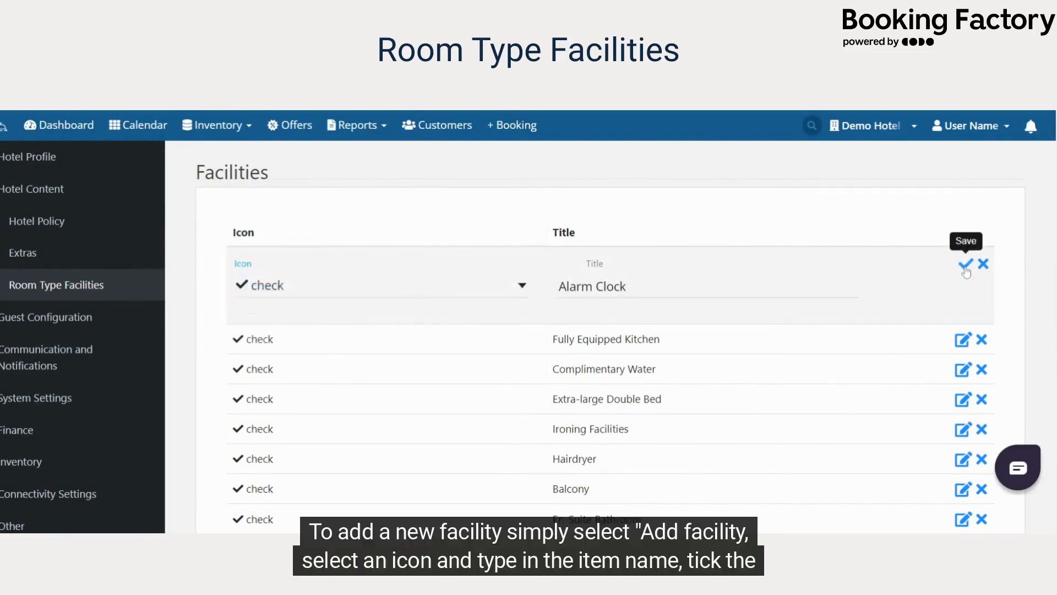
pyautogui.scroll(-7, 683, 352)
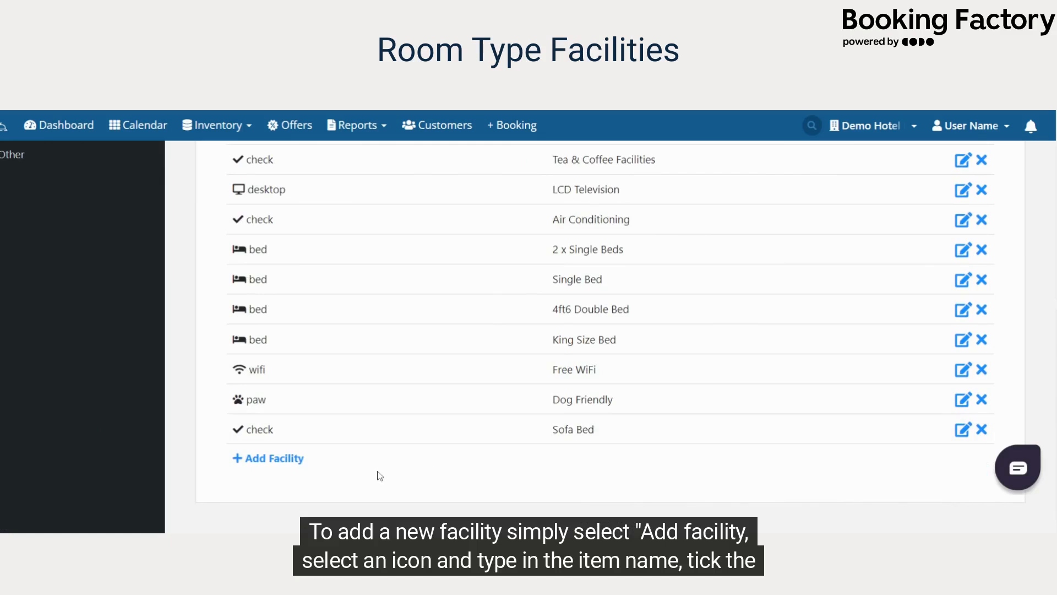
pyautogui.click(262, 467)
pyautogui.scroll(-1, 372, 475)
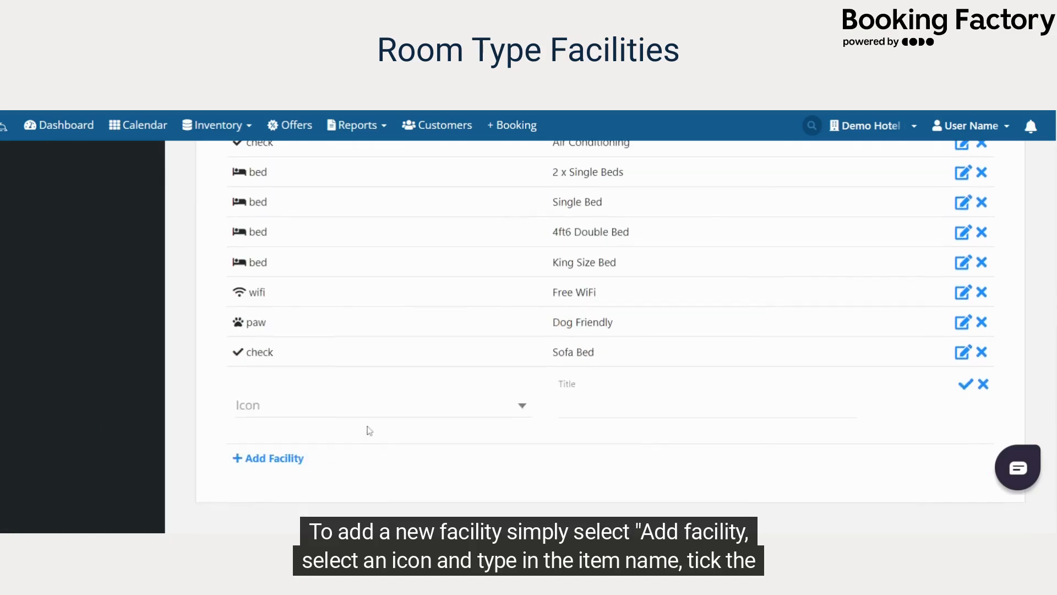
pyautogui.click(305, 406)
pyautogui.click(468, 349)
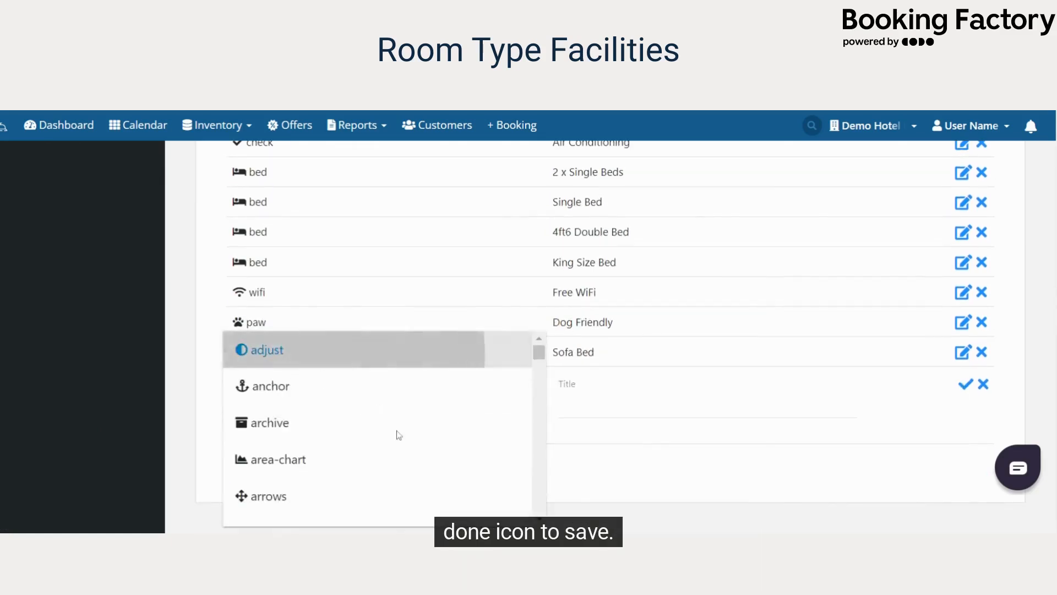
pyautogui.press('Tab')
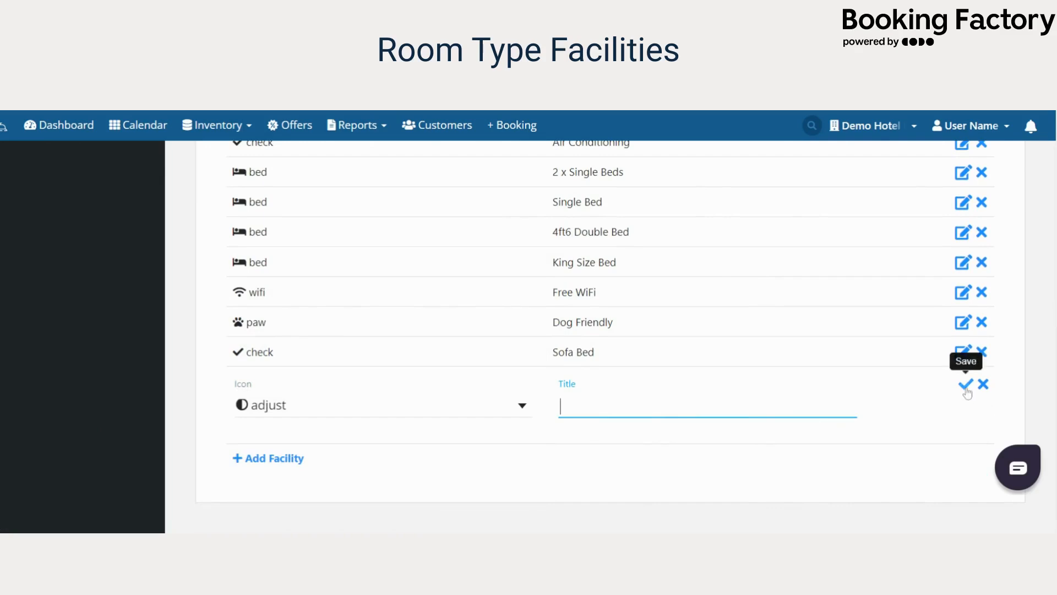
pyautogui.click(983, 384)
pyautogui.scroll(6, 408, 382)
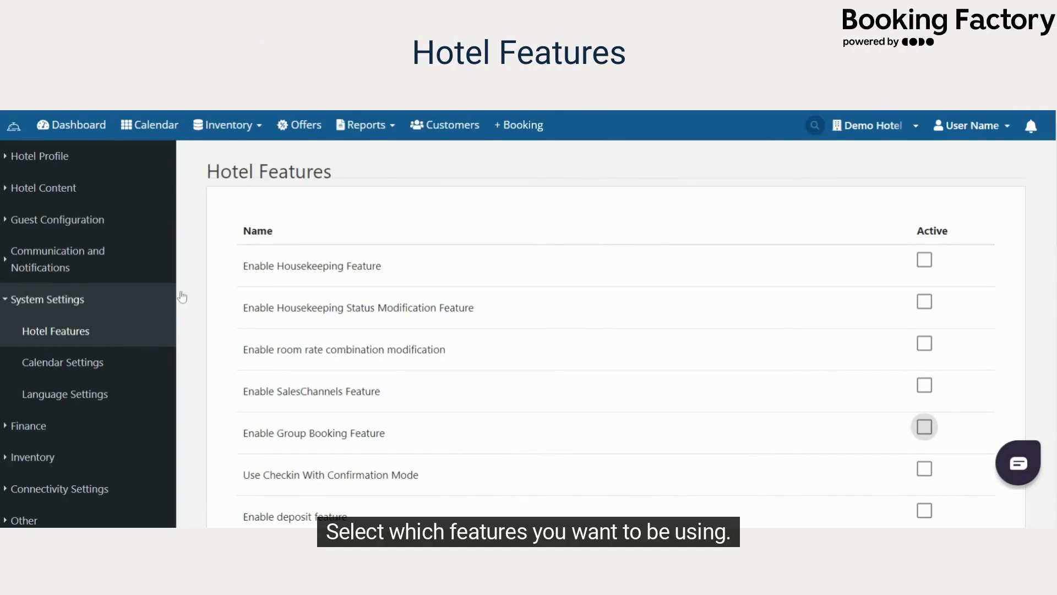
# Activate the Enable Housekeeping Feature and Enable Housekeeping Status Modification Feature options in the hotel features.
pyautogui.scroll(-1, 1043, 171)
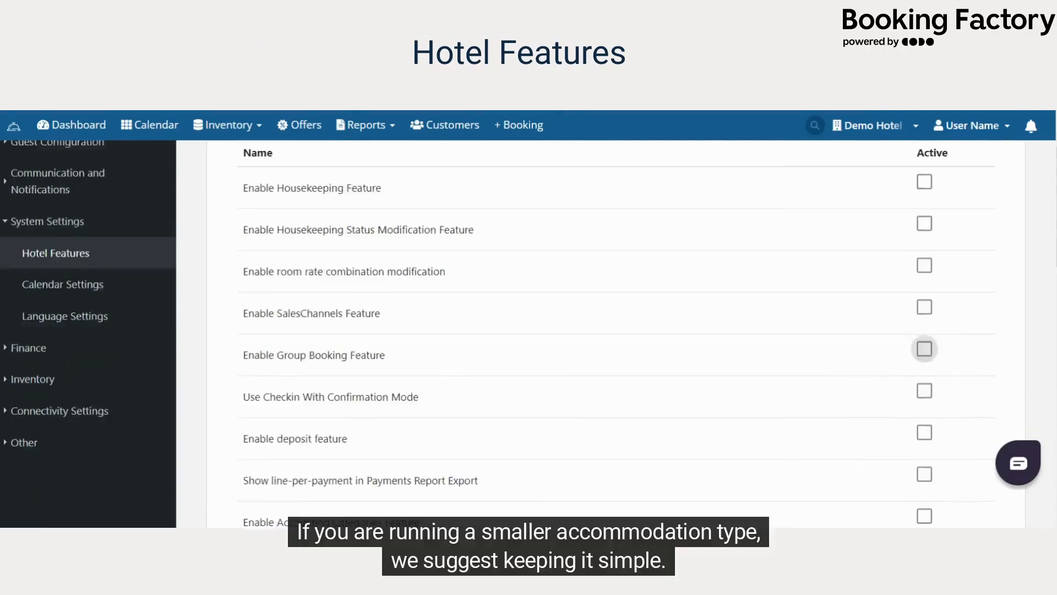
pyautogui.scroll(-12, 616, 334)
pyautogui.scroll(11, 617, 333)
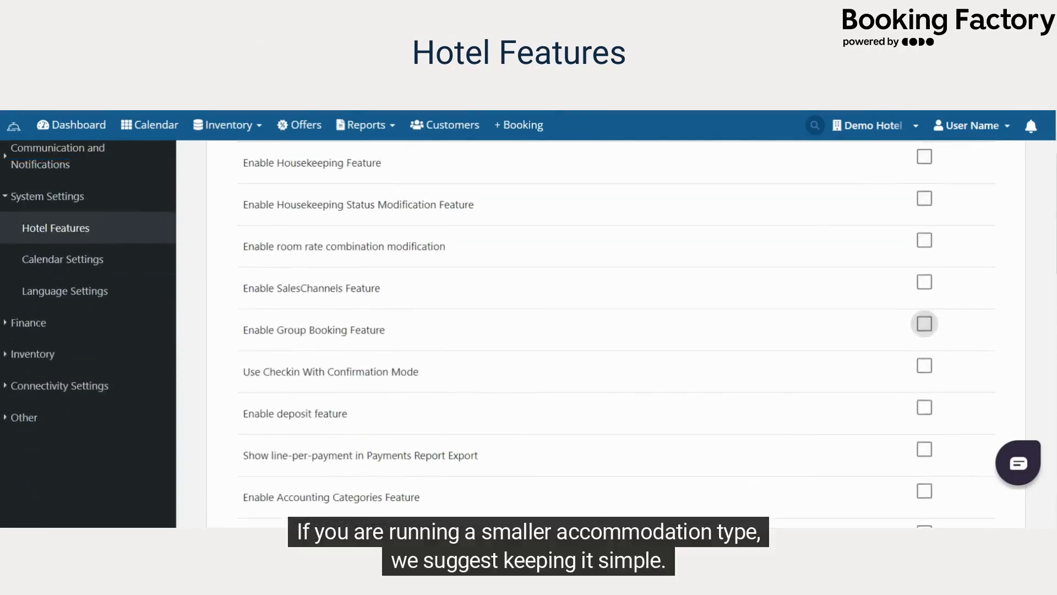
pyautogui.scroll(2, 617, 333)
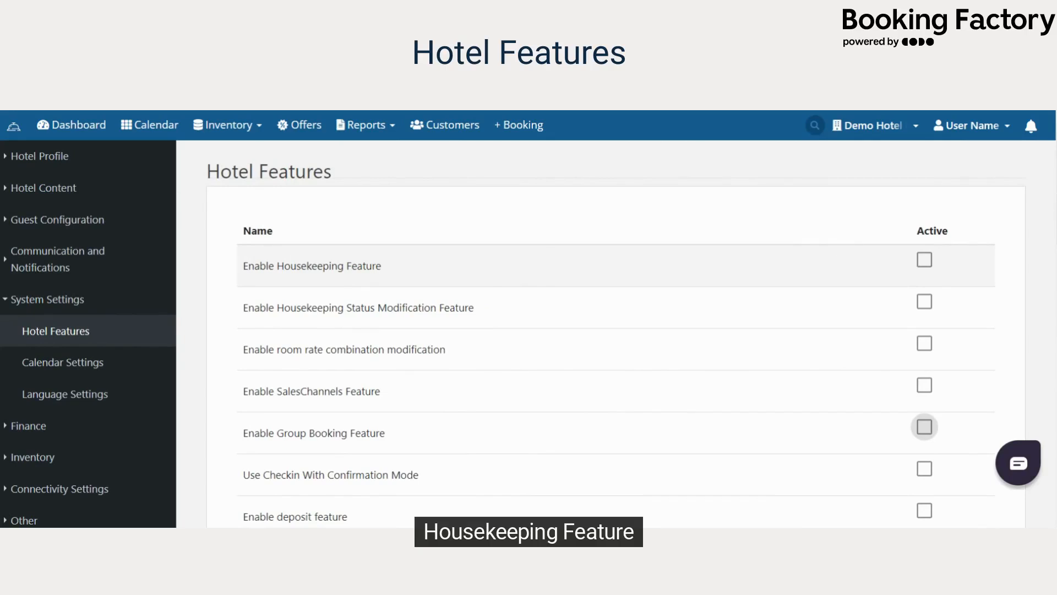
pyautogui.click(925, 259)
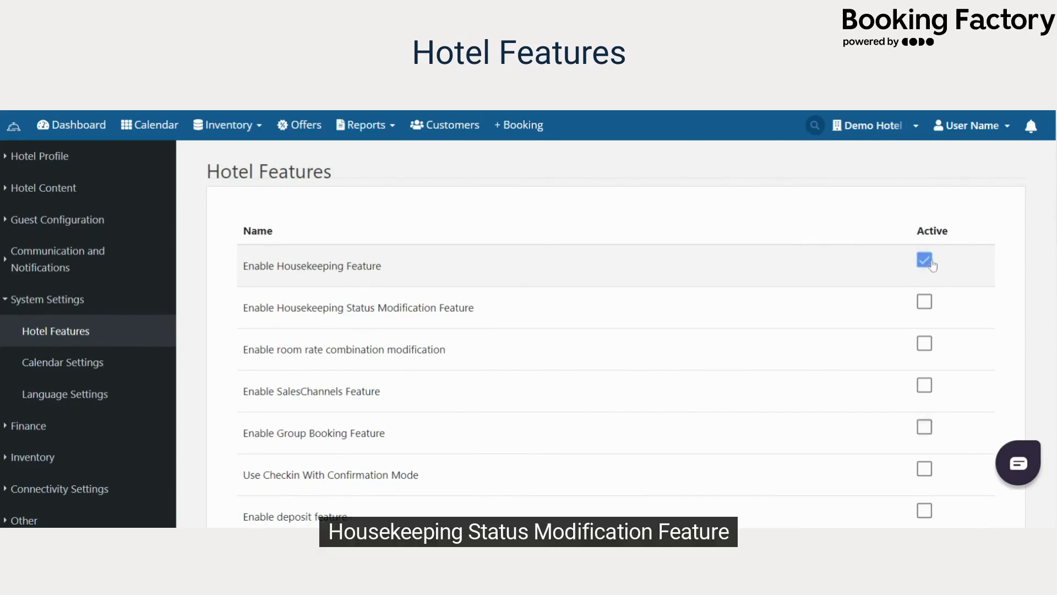
pyautogui.click(924, 304)
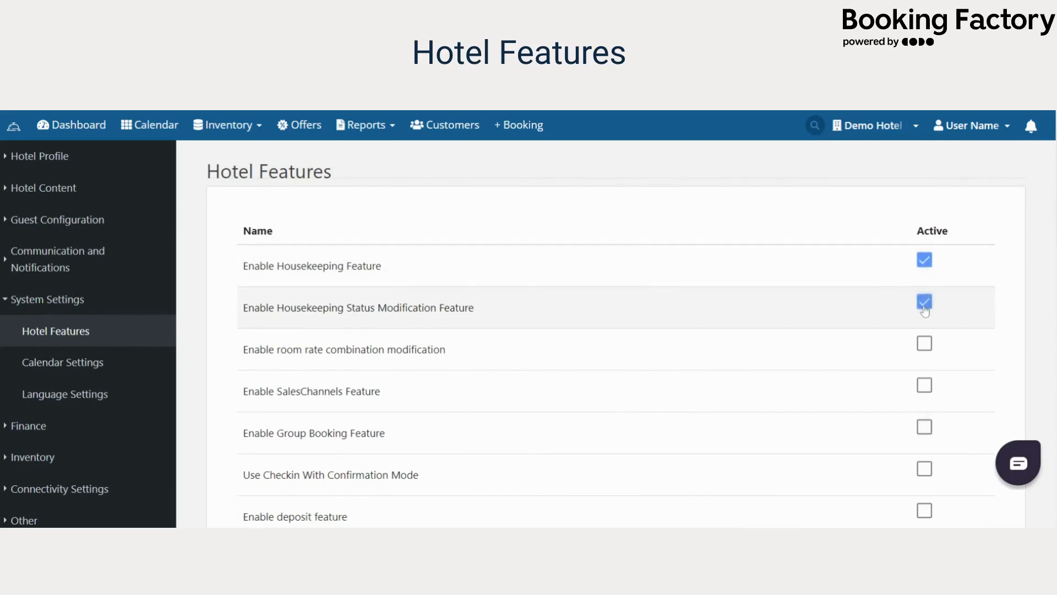
# Activate the Enable SalesChannels Feature and Enable Group Booking Feature options and save the hotel features.
pyautogui.click(928, 392)
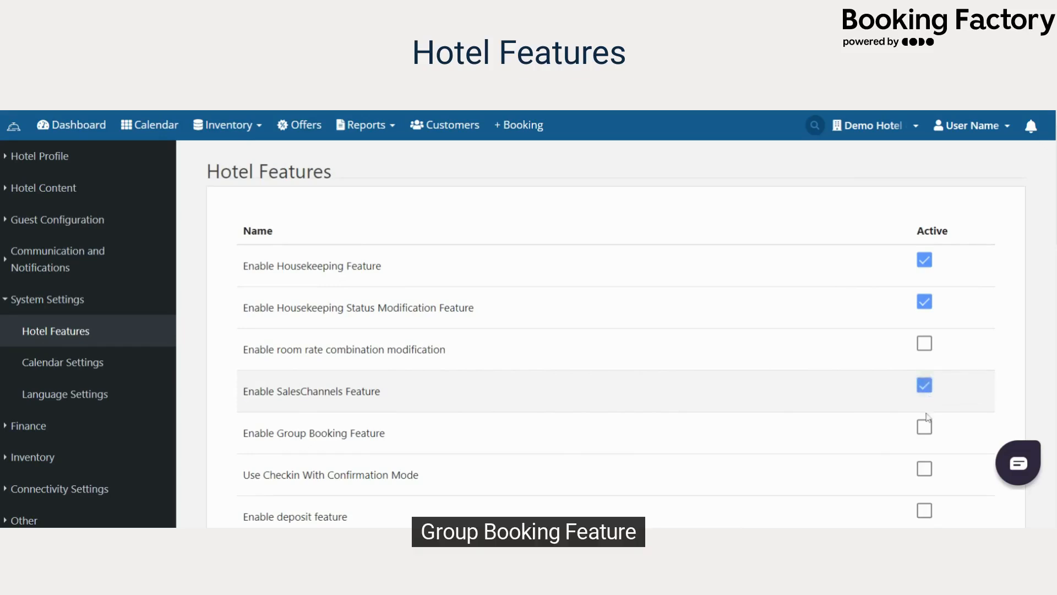
pyautogui.click(925, 429)
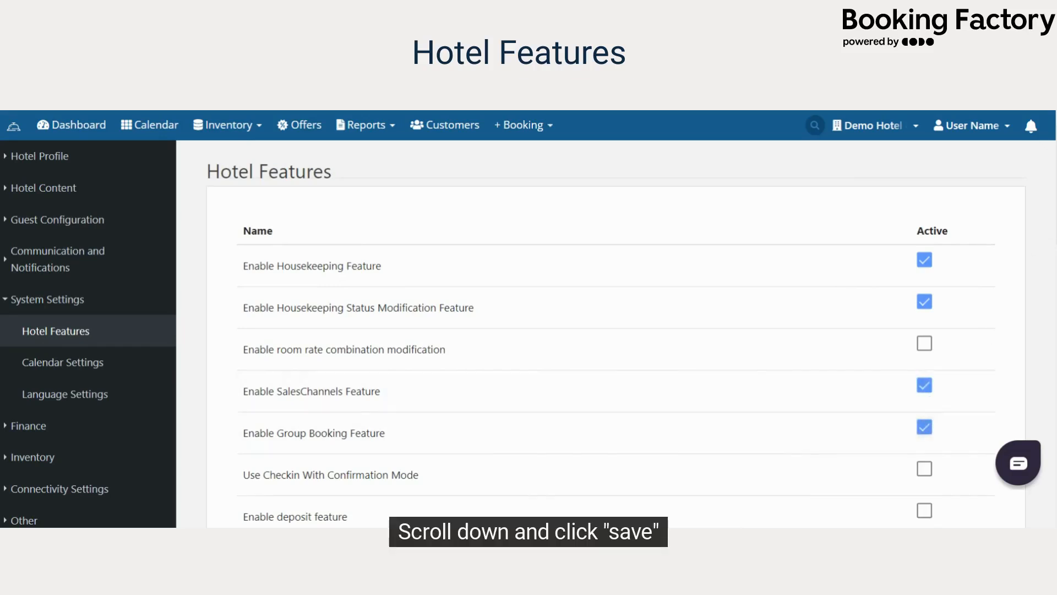
pyautogui.scroll(-15, 616, 330)
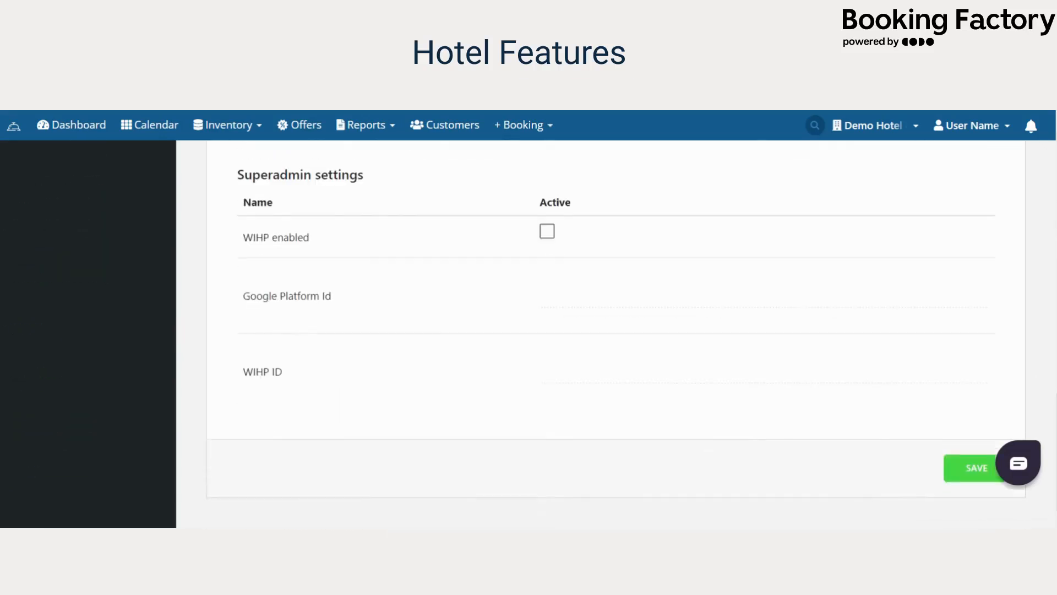
pyautogui.click(976, 467)
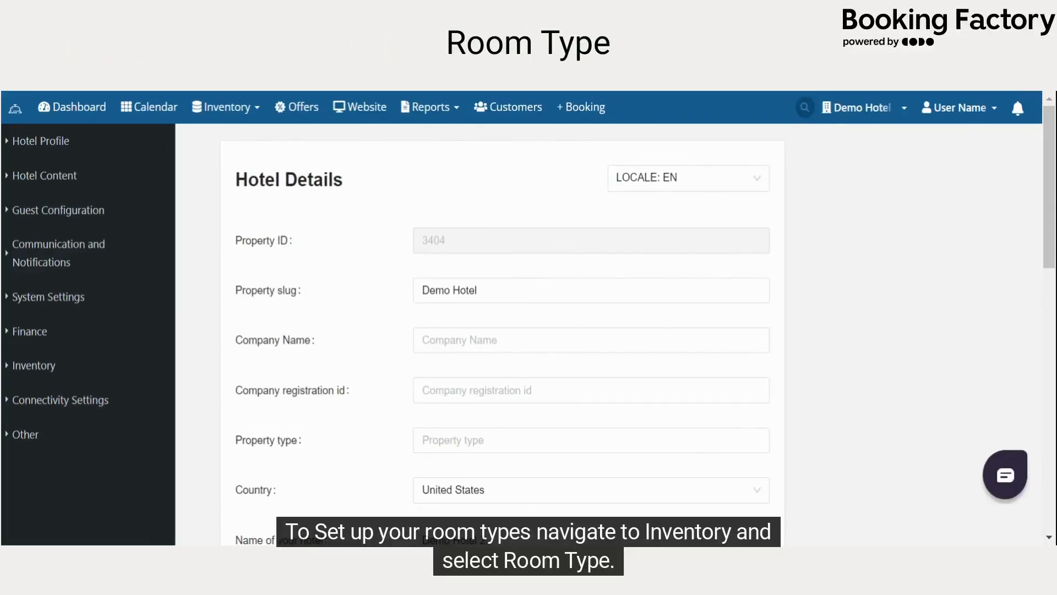
# Edit the existing Standard room type in the inventory, setting its room type and display name to Double Room and its short name to DBL.
pyautogui.click(100, 366)
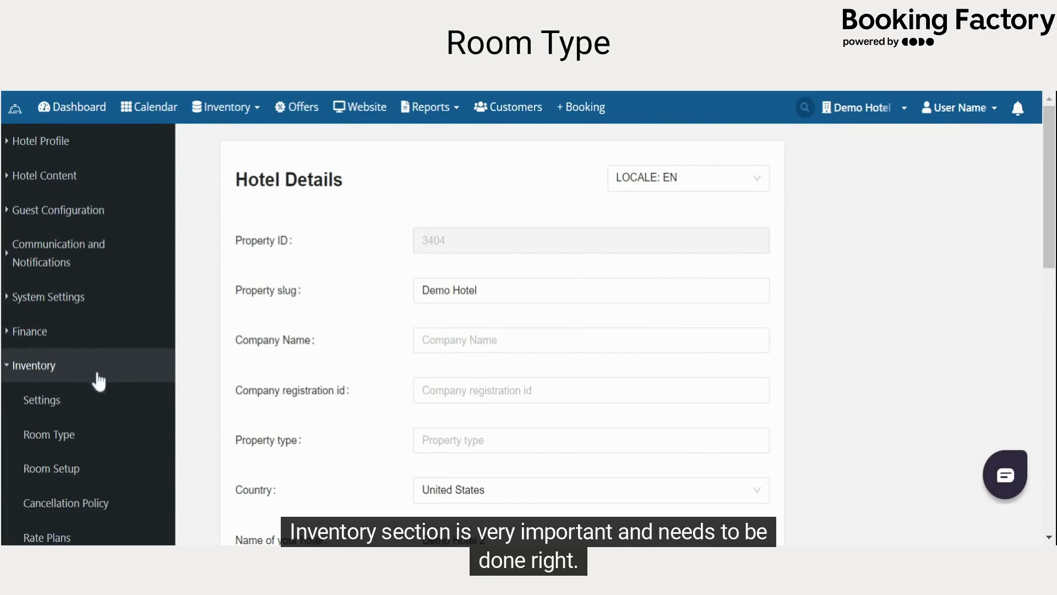
pyautogui.click(102, 433)
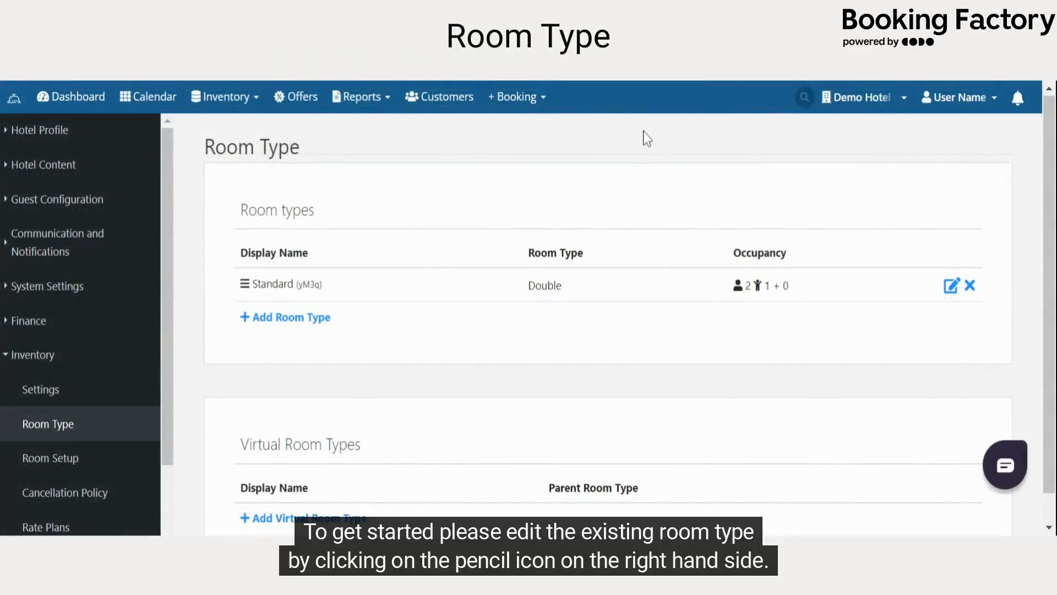
pyautogui.click(949, 291)
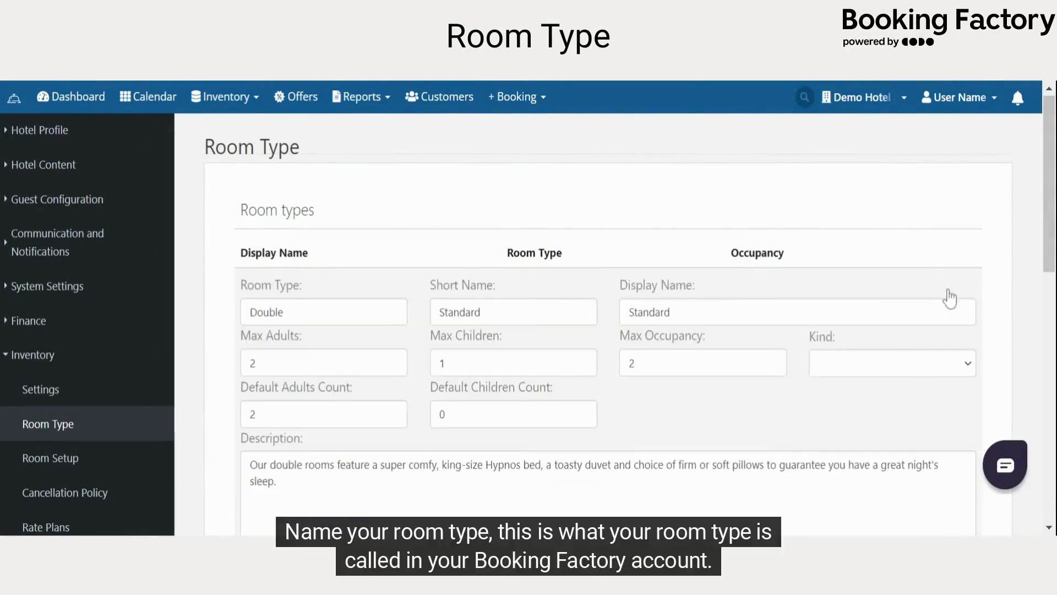
pyautogui.doubleClick(266, 312)
pyautogui.write('Double Room')
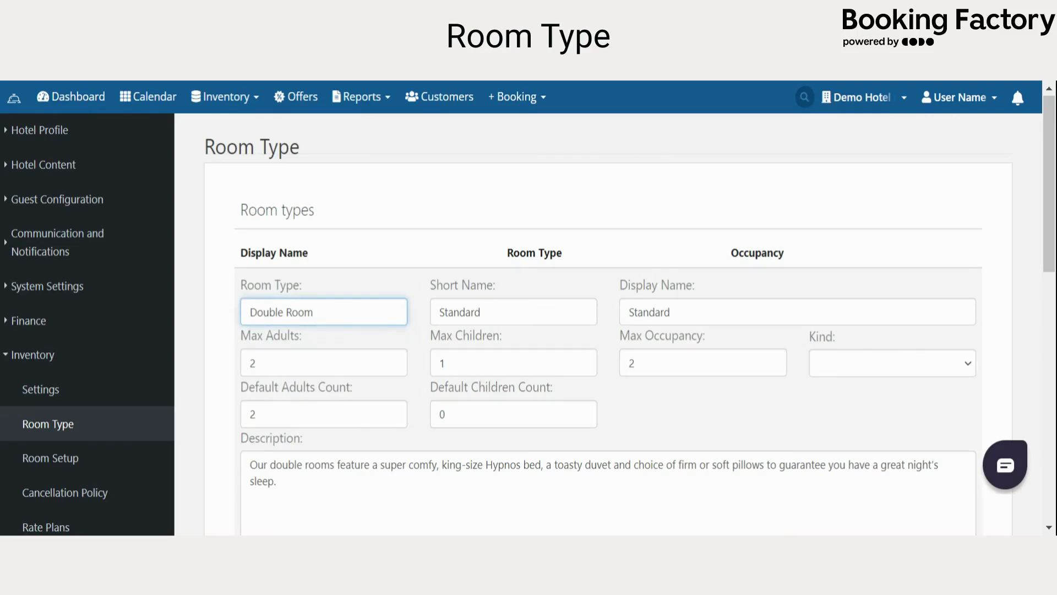
pyautogui.doubleClick(479, 312)
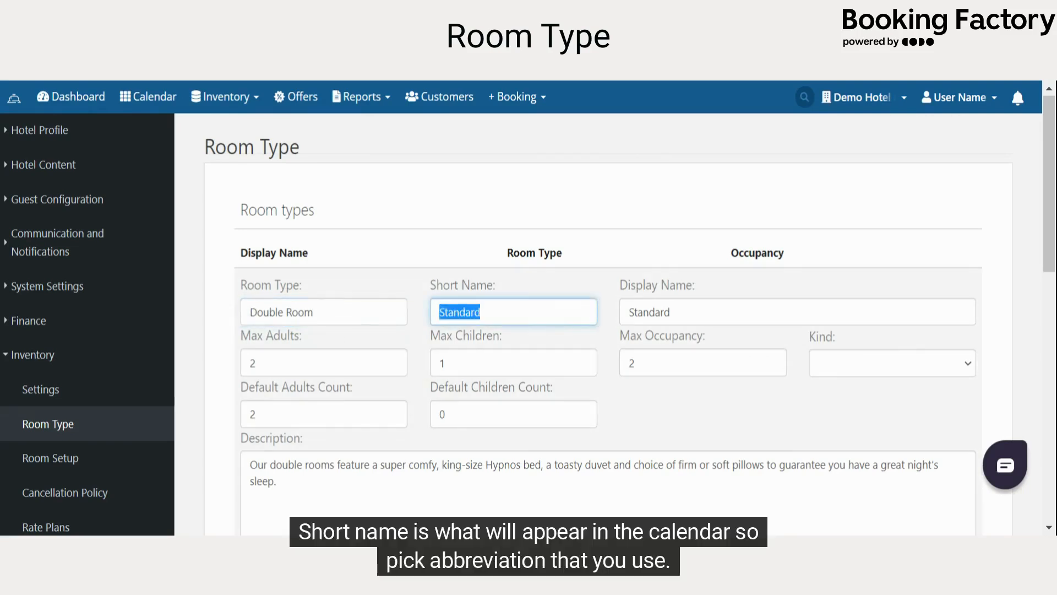
pyautogui.write('DBL')
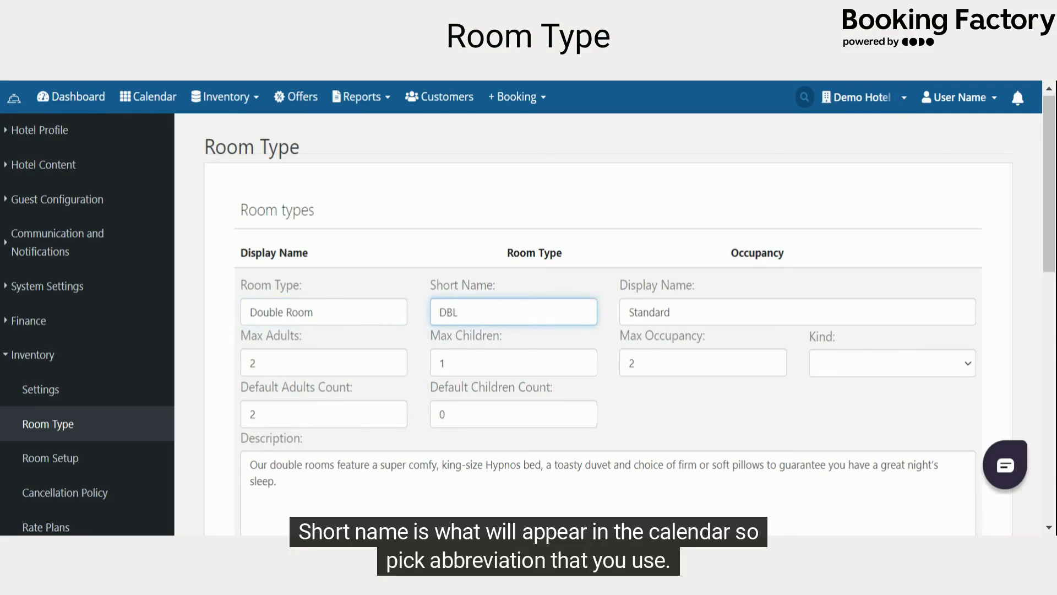
pyautogui.press('Tab')
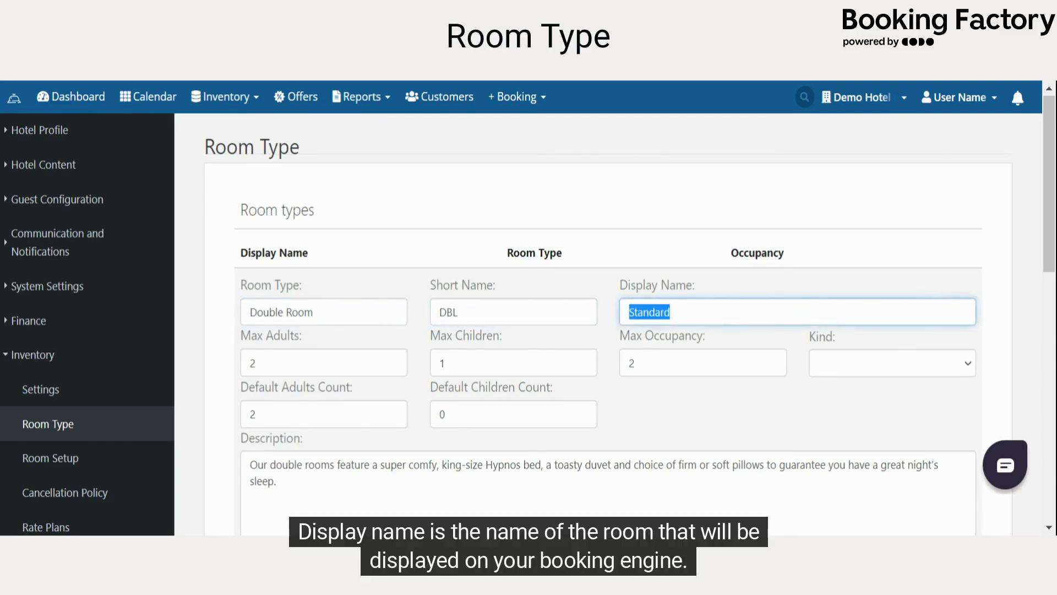
pyautogui.write('Double Room')
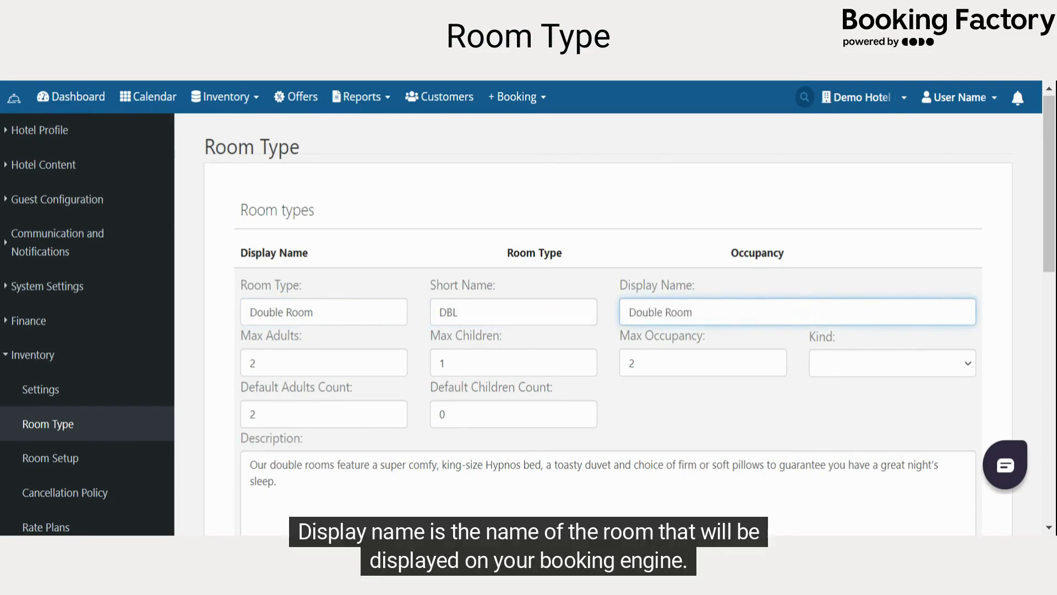
# Set the room type's max children to 0 and its kind to Room.
pyautogui.scroll(-1, 608, 325)
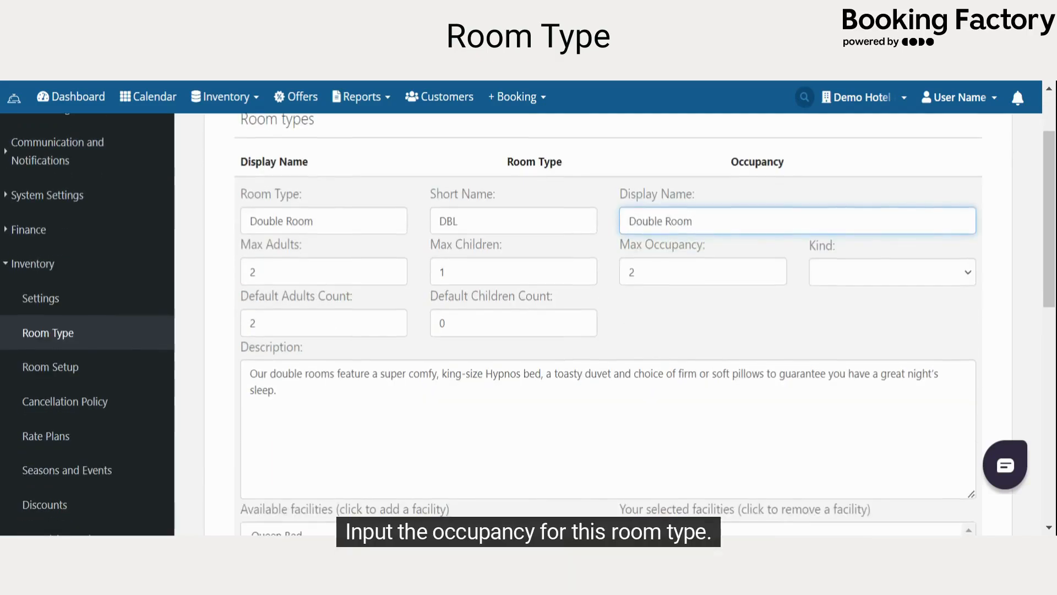
pyautogui.click(255, 272)
pyautogui.click(256, 323)
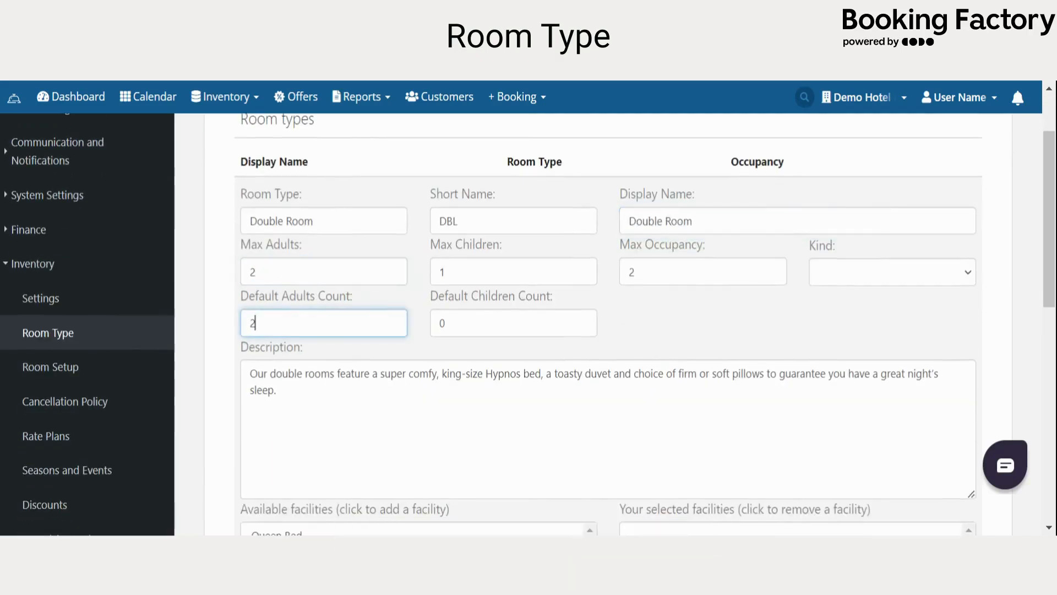
pyautogui.doubleClick(442, 272)
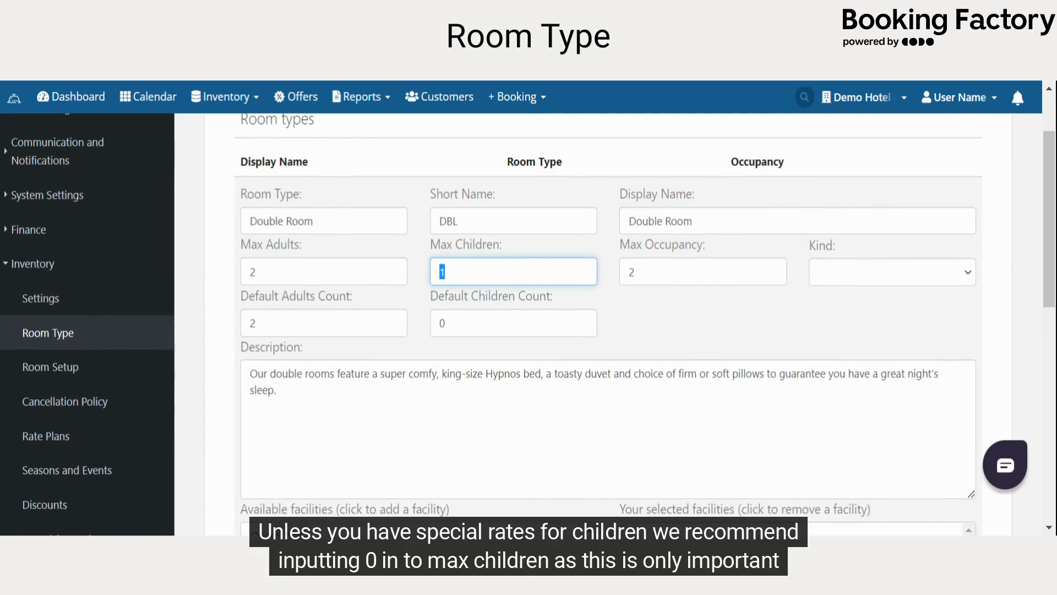
pyautogui.write('0')
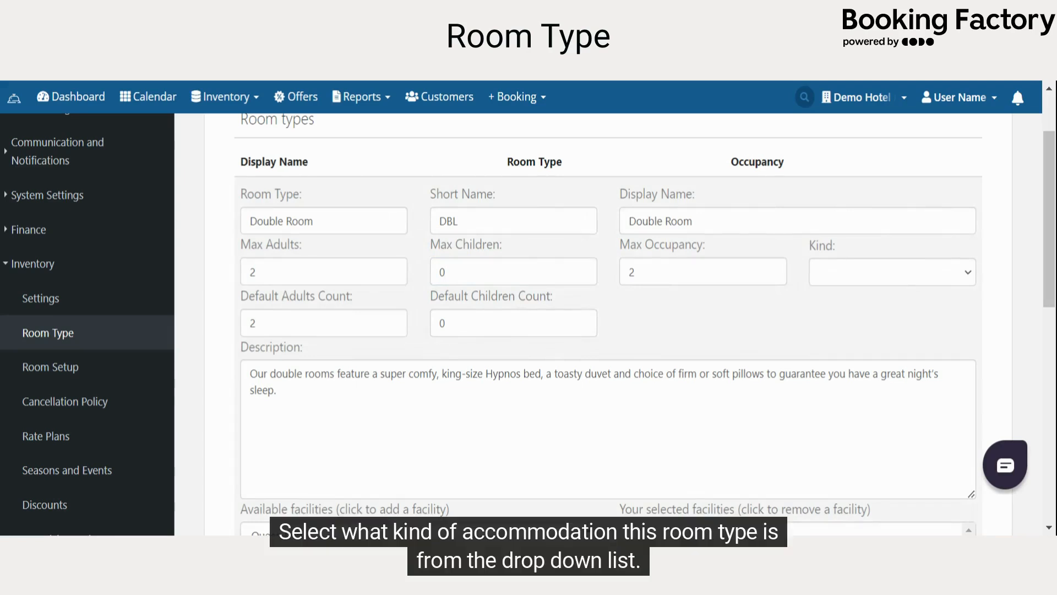
pyautogui.click(871, 279)
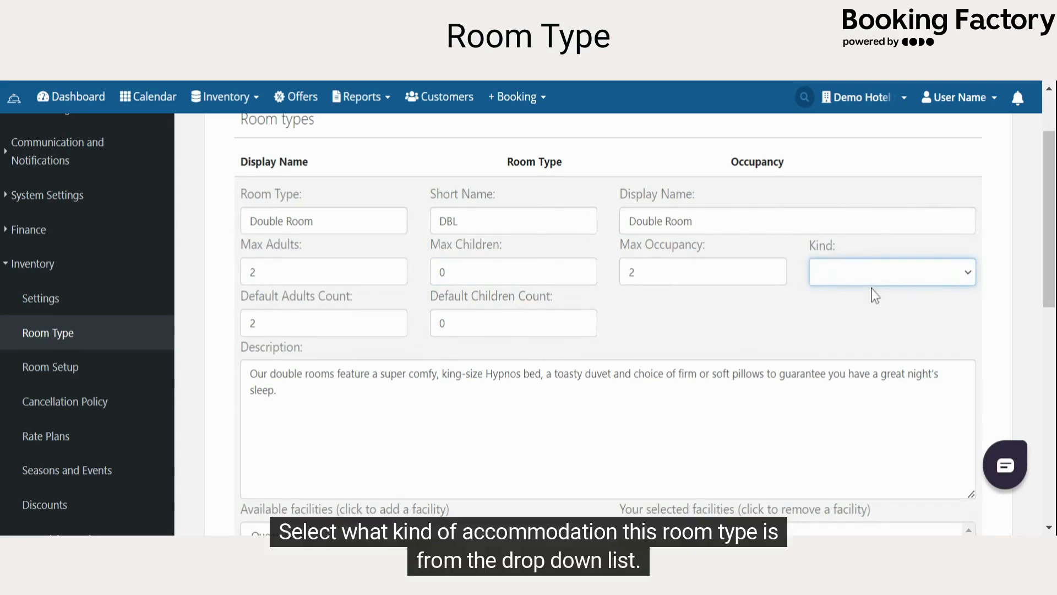
pyautogui.click(857, 344)
# Replace the room description with new text starting "Indulge in spacious comfort and modern elegance with our double room.".
pyautogui.click(277, 390)
pyautogui.scroll(-1, 607, 421)
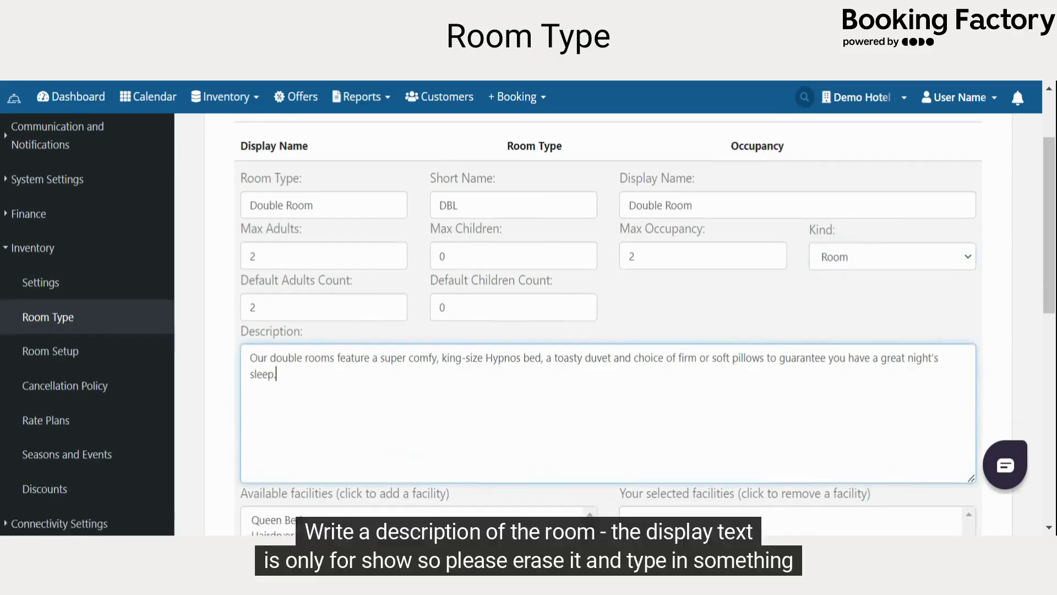
pyautogui.scroll(-2, 608, 330)
pyautogui.moveTo(277, 299); pyautogui.dragTo(248, 282)
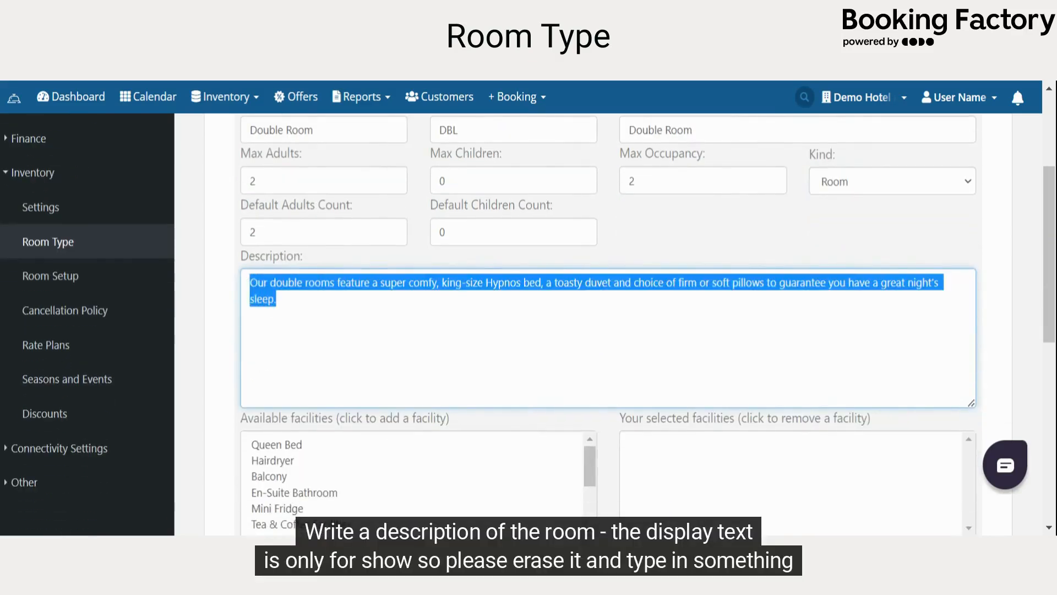
pyautogui.write("Indulge in spacious comfort and modern elegance with our double room. Featuring a cozy queen-size bed, contemporary decor, and all the essential amenities for a relaxing stay, this room is perfect for couples or solo travelers seeking a peaceful retreat. Unwind in style and enjoy a restful night's sleep in our inviting double room")
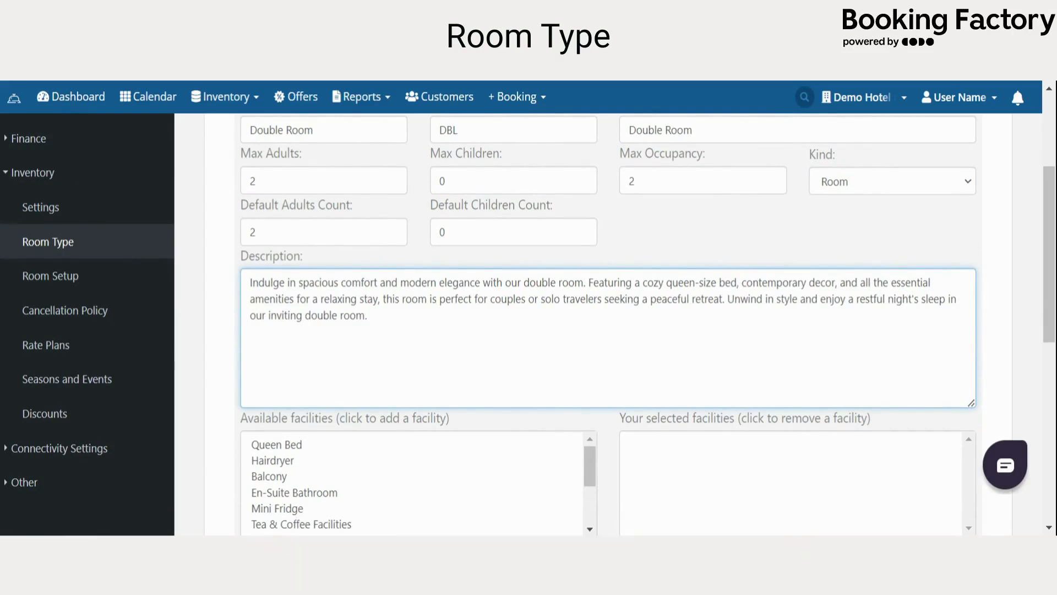
# Add Queen Bed, Hairdryer, En-Suite Bathroom, Mini Fridge, Tea & Coffee Facilities, Flat Screen TV and Free WiFi to the room type's selected facilities.
pyautogui.scroll(-3, 396, 332)
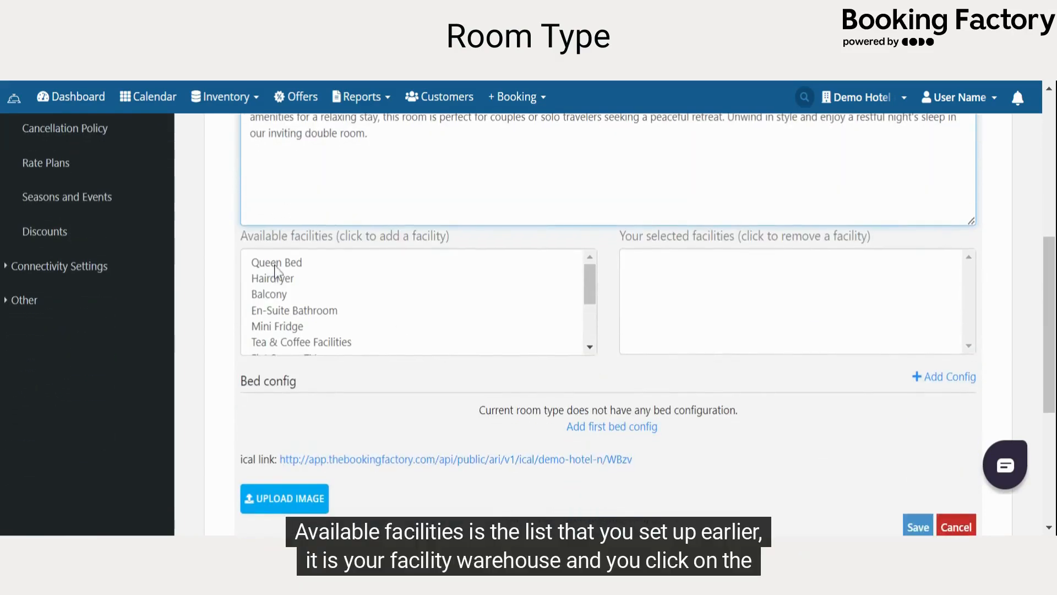
pyautogui.click(270, 268)
pyautogui.click(270, 265)
pyautogui.click(287, 280)
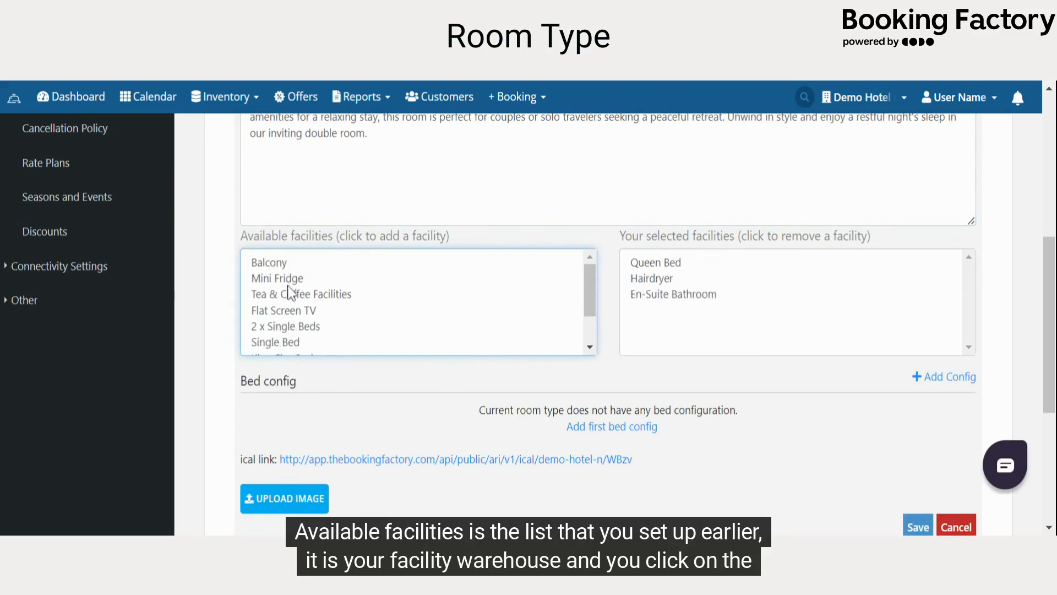
pyautogui.click(288, 279)
pyautogui.click(322, 283)
pyautogui.click(309, 279)
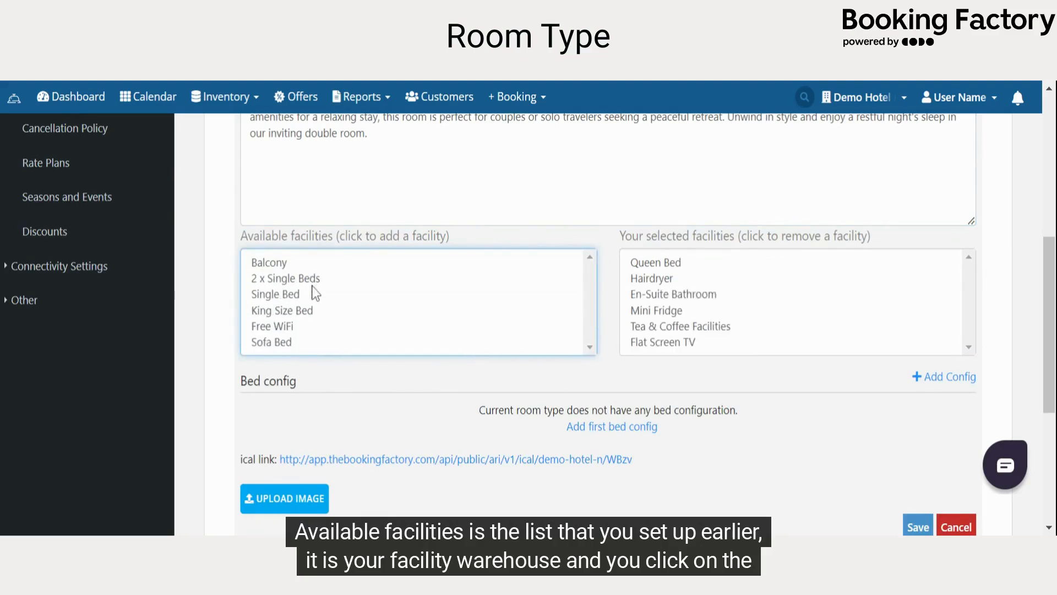
pyautogui.click(306, 329)
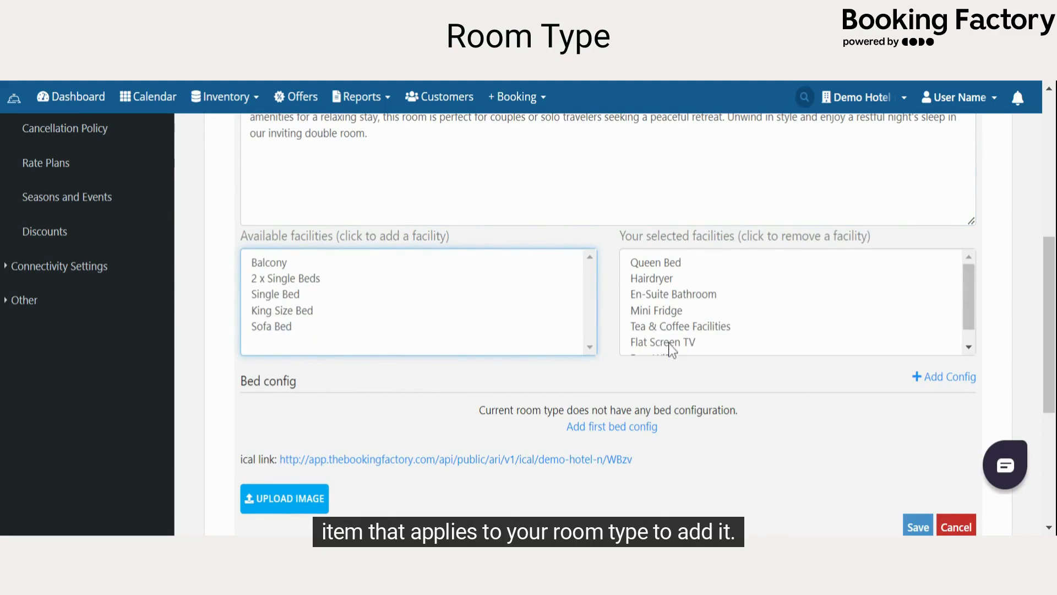
# Add a bed configuration to the room type with one Queen Bed of size 160 cm.
pyautogui.click(944, 377)
pyautogui.click(429, 447)
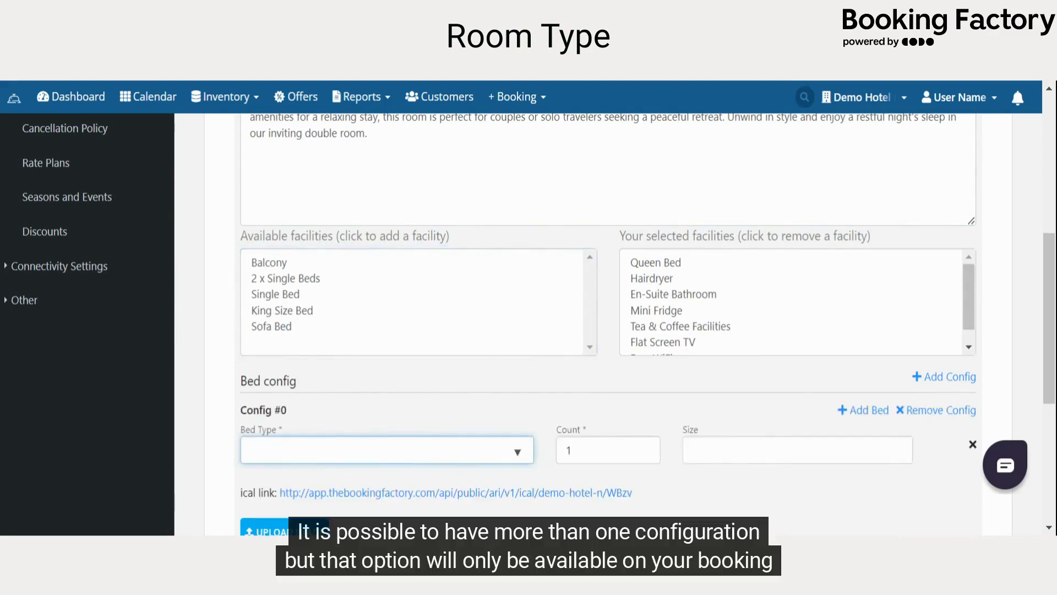
pyautogui.write('q')
pyautogui.press('Down')
pyautogui.press('Return')
pyautogui.click(693, 450)
pyautogui.write('160')
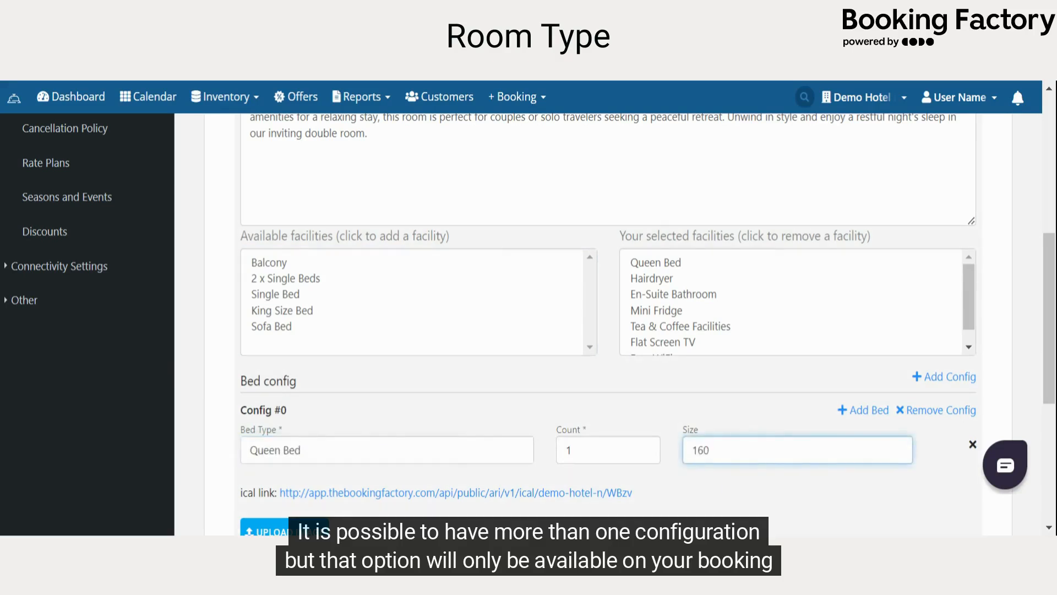
pyautogui.write(' cm')
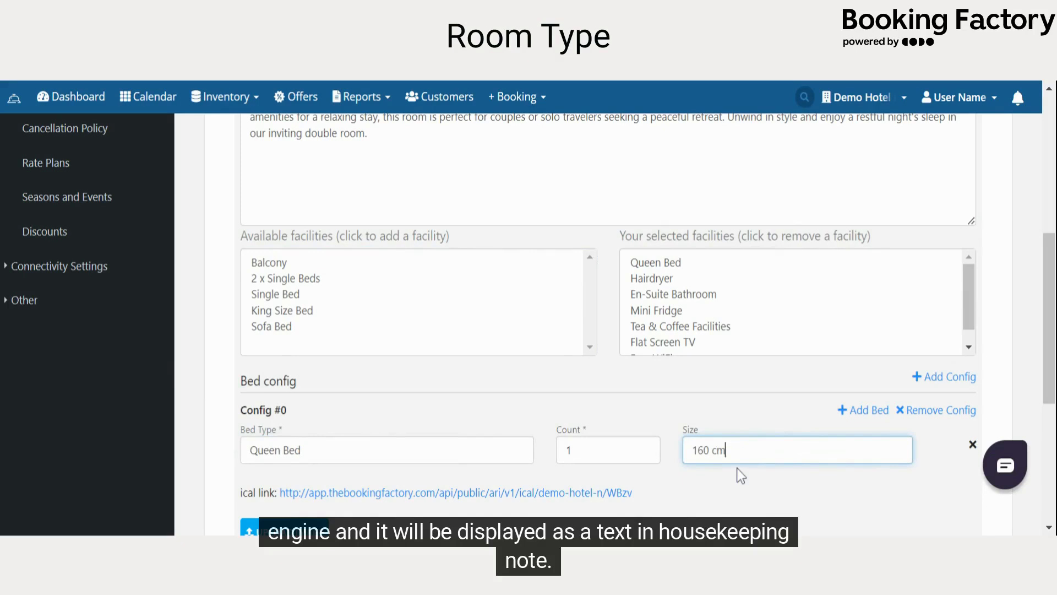
pyautogui.click(758, 477)
# Add a second bed configuration and remove its empty bed entry.
pyautogui.scroll(-2, 759, 479)
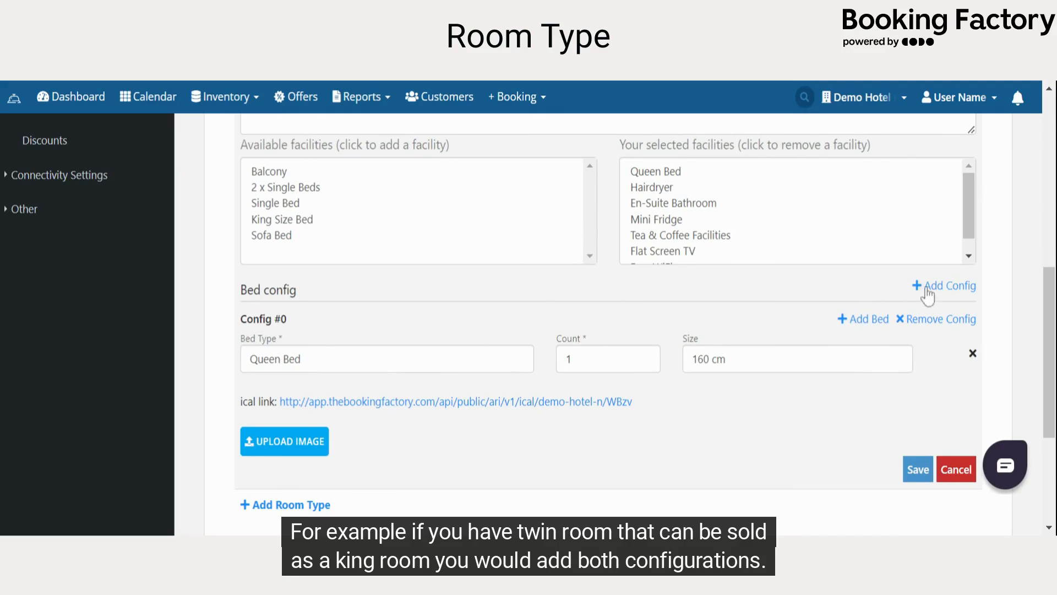
pyautogui.click(930, 288)
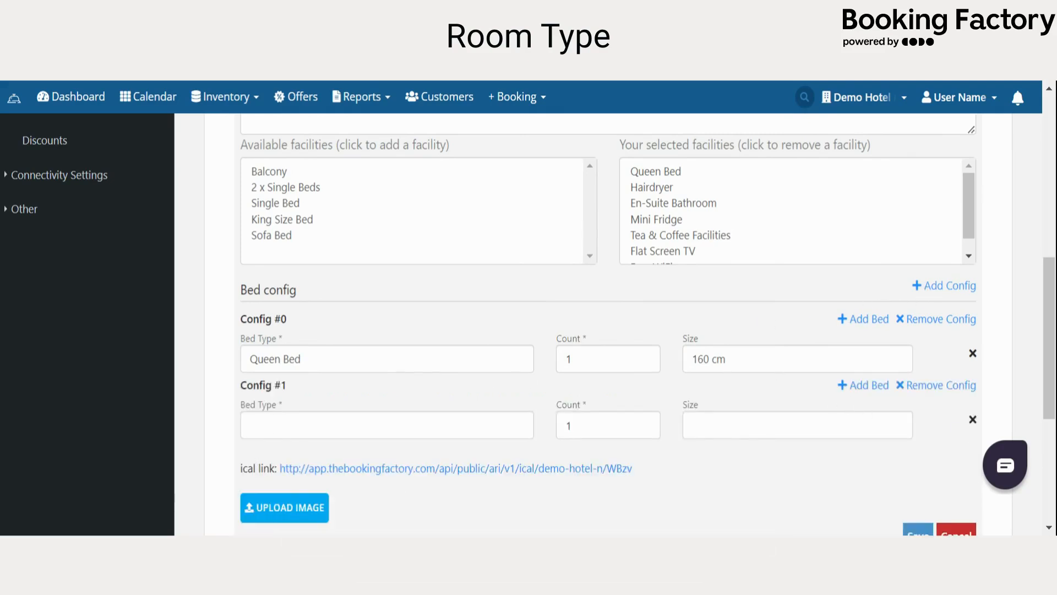
pyautogui.click(972, 421)
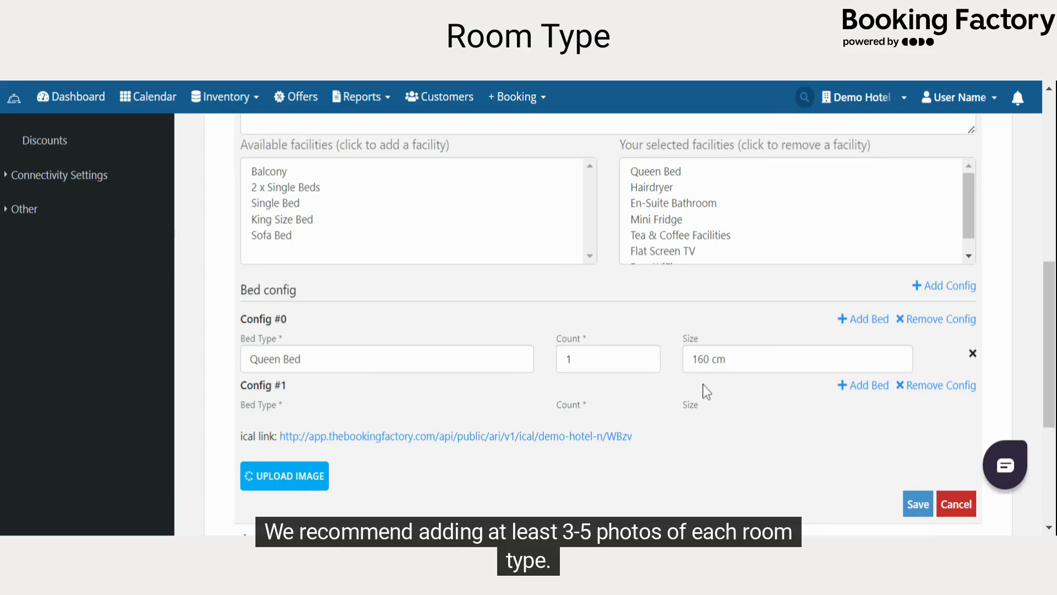
# Upload five photos for the Double Room type and save the room type.
pyautogui.click(858, 507)
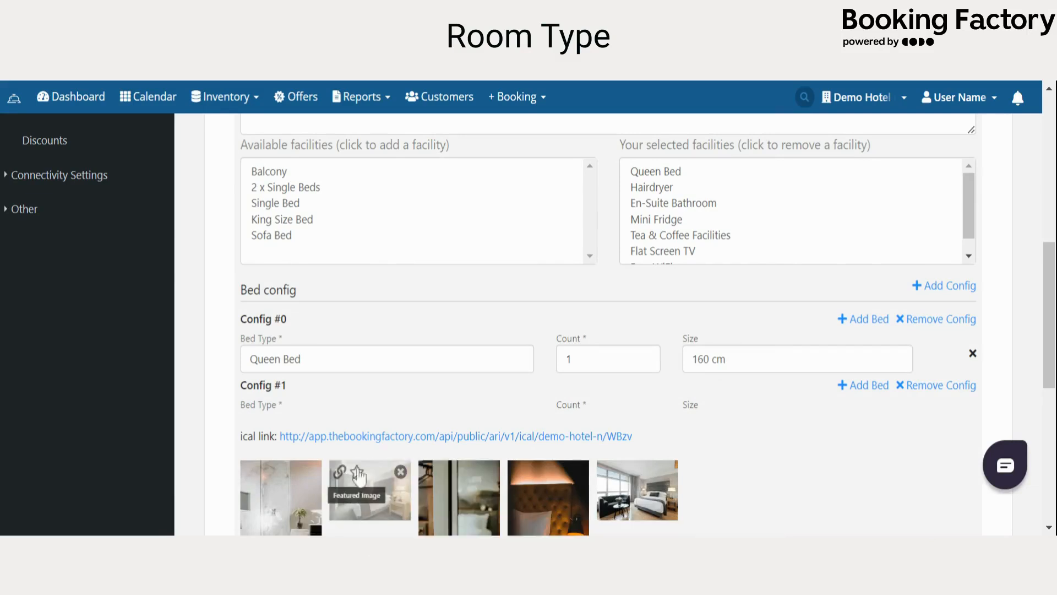
pyautogui.scroll(-3, 765, 474)
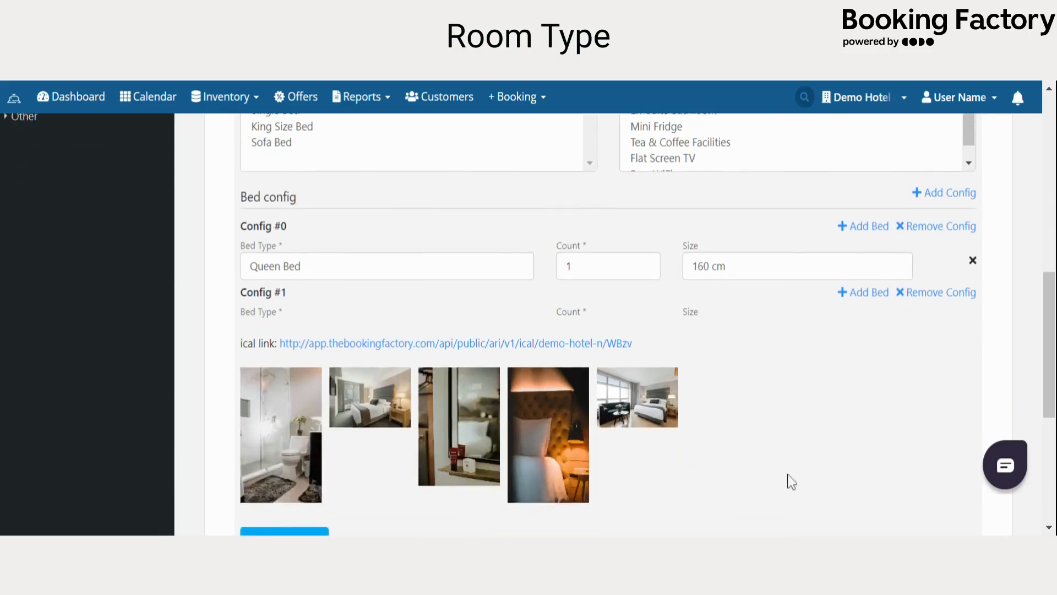
pyautogui.click(909, 482)
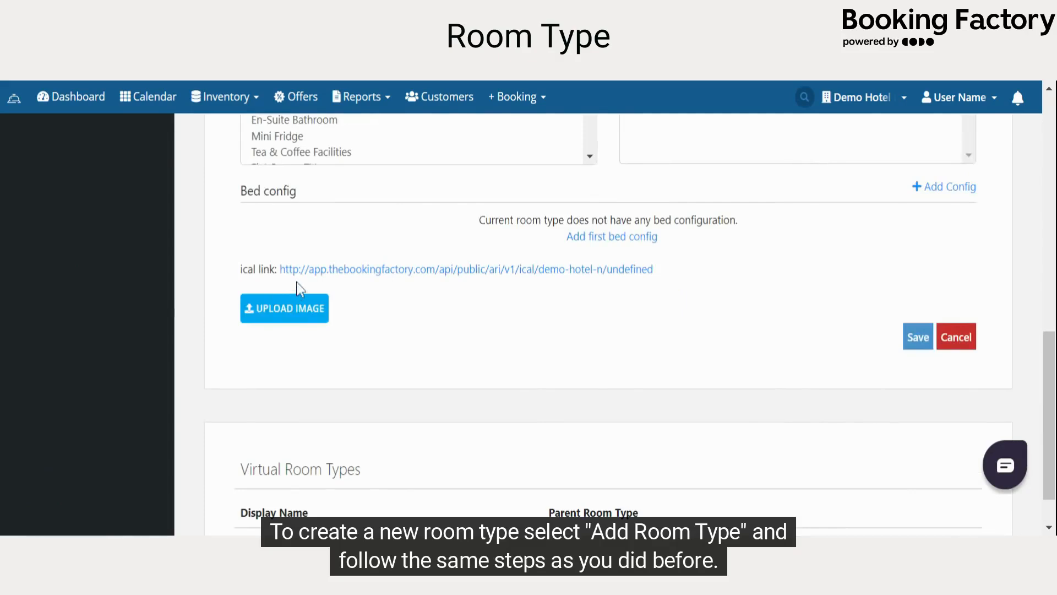
pyautogui.scroll(15, 298, 287)
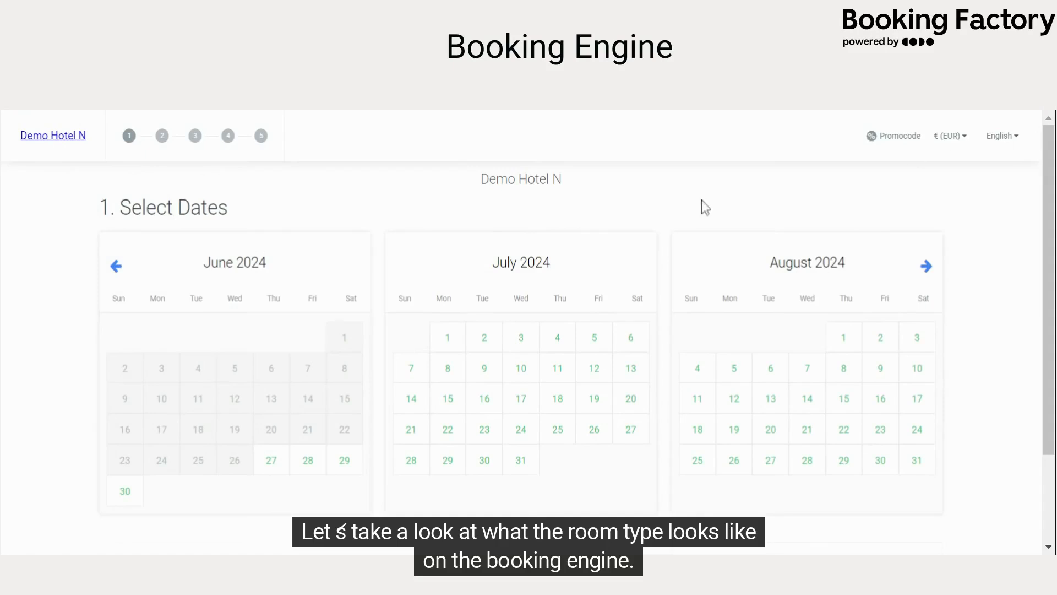
# Look up availability for July 10 to July 11, 2024 on the booking engine and review the Double Room's description, facilities and photos.
pyautogui.click(521, 369)
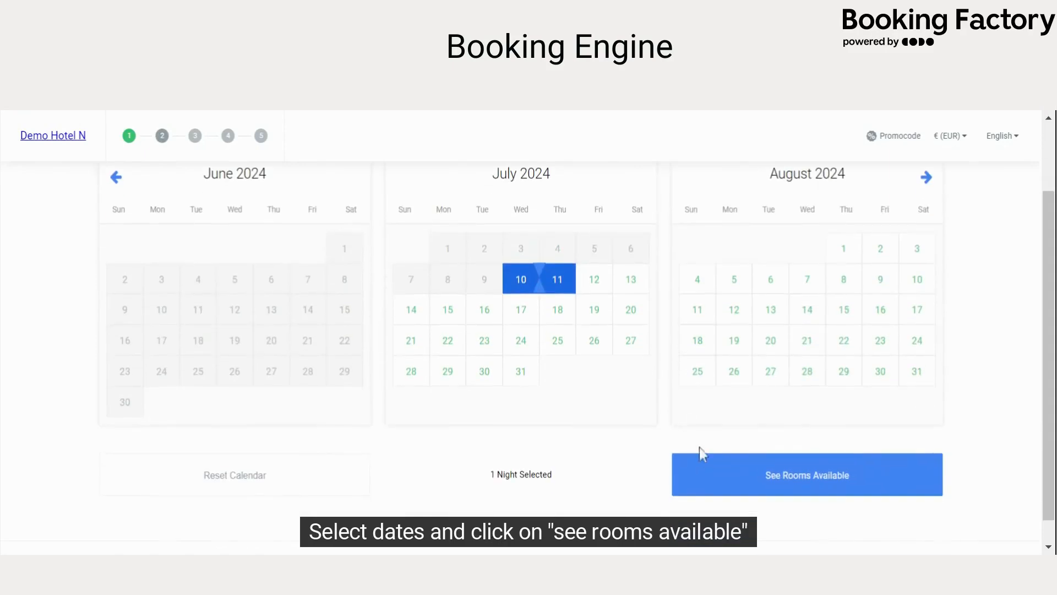
pyautogui.click(721, 484)
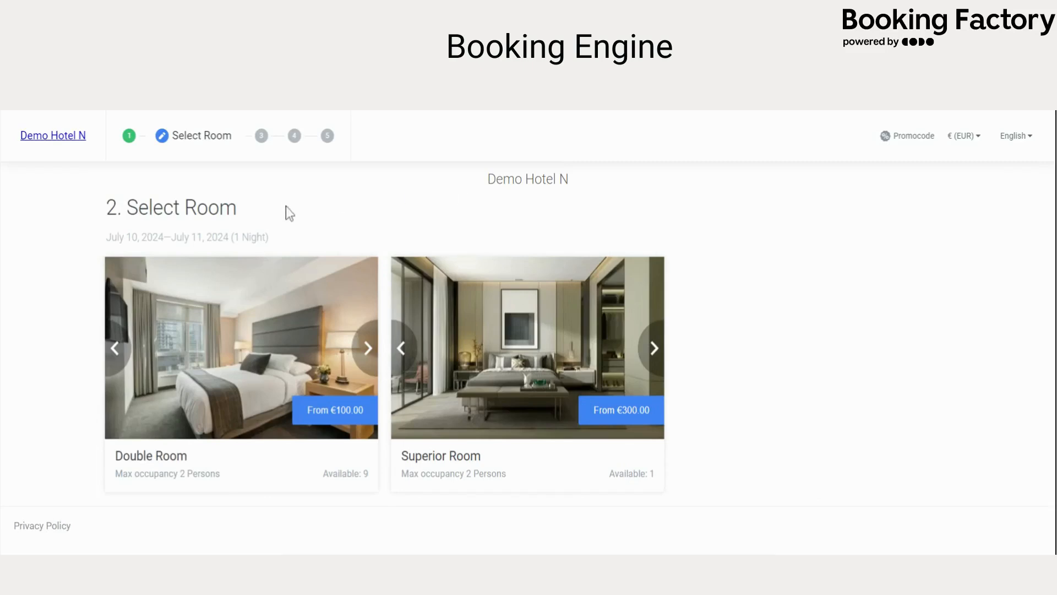
pyautogui.click(217, 338)
pyautogui.scroll(-2, 320, 320)
pyautogui.scroll(1, 320, 320)
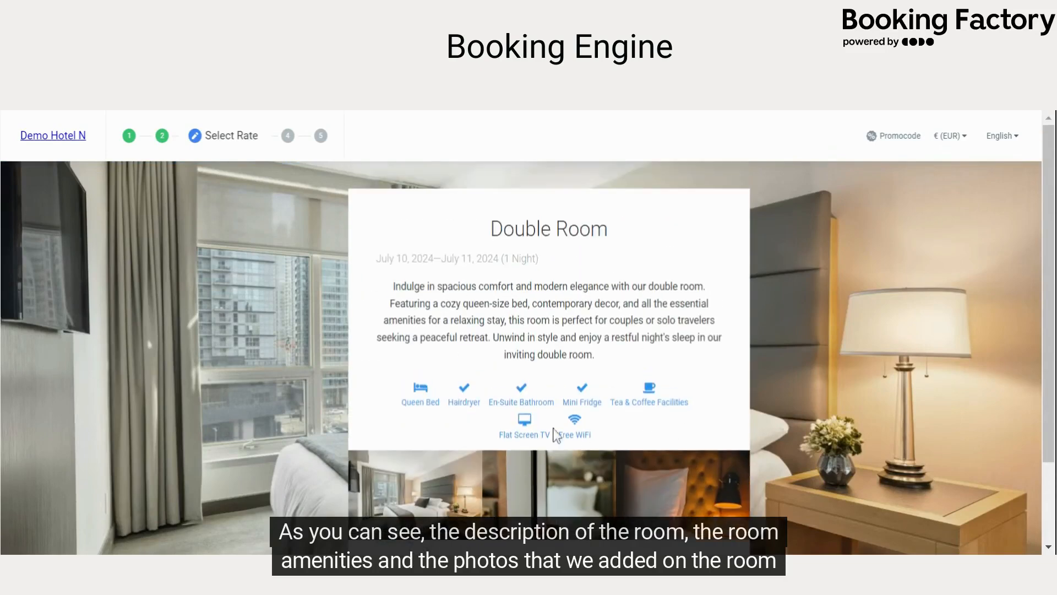
pyautogui.scroll(-1, 618, 384)
pyautogui.scroll(-1, 618, 384)
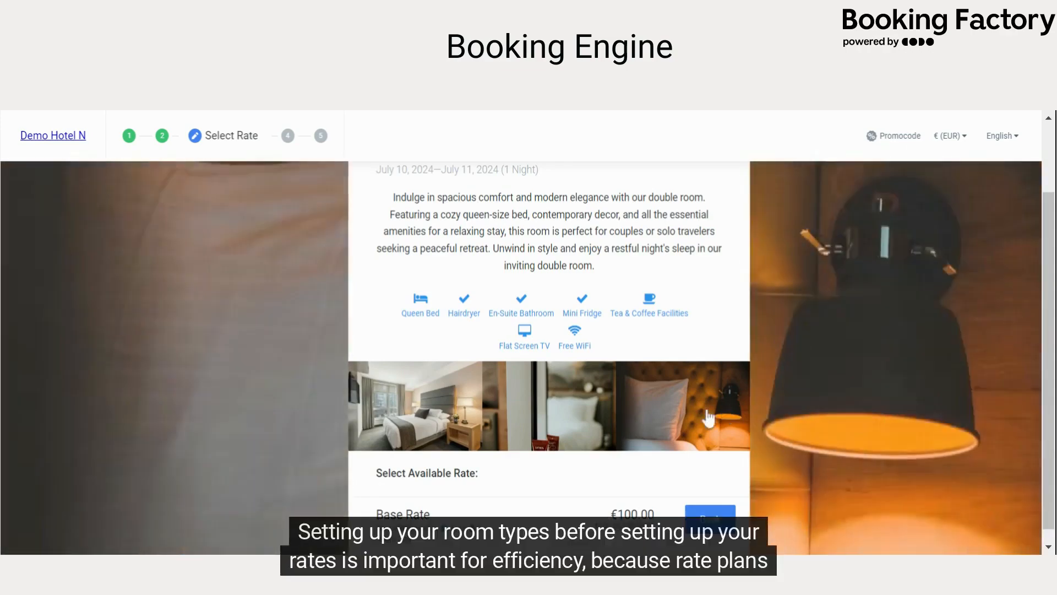
# Browse the Double Room's enlarged photos on the booking engine and close the photo view.
pyautogui.click(708, 418)
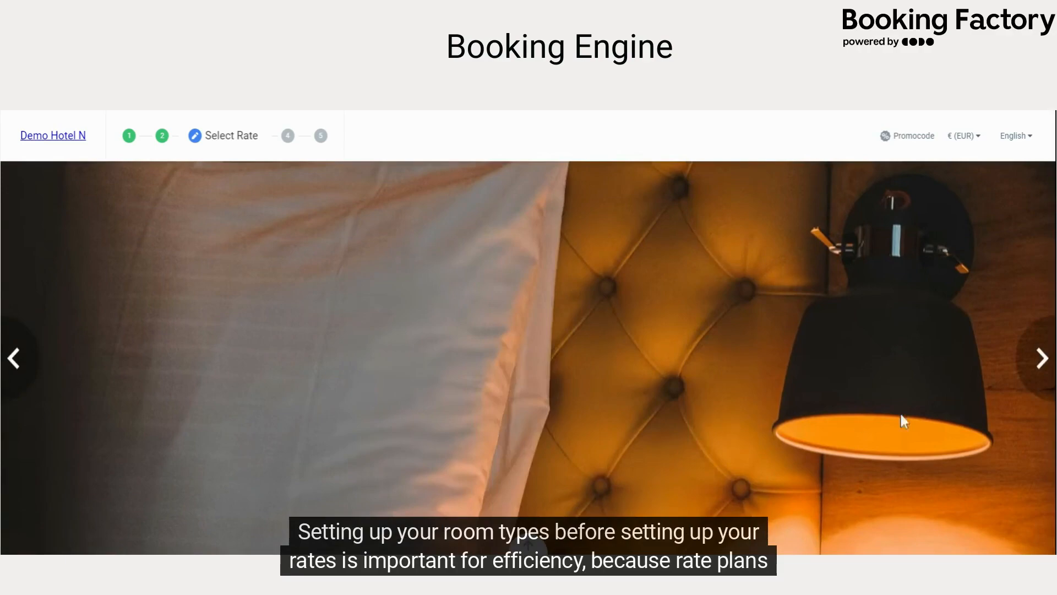
pyautogui.click(1030, 374)
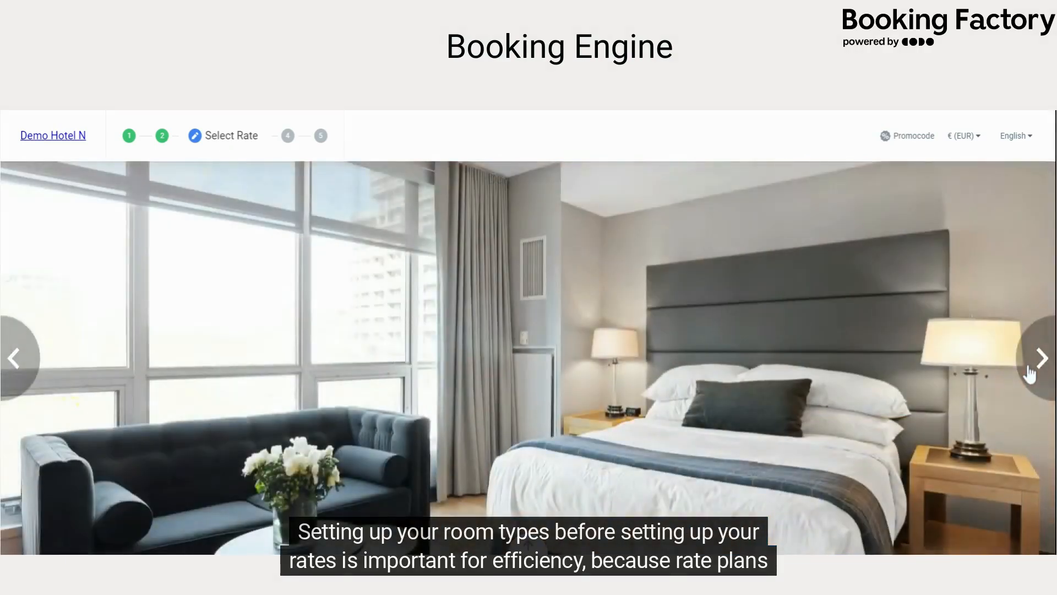
pyautogui.click(1030, 374)
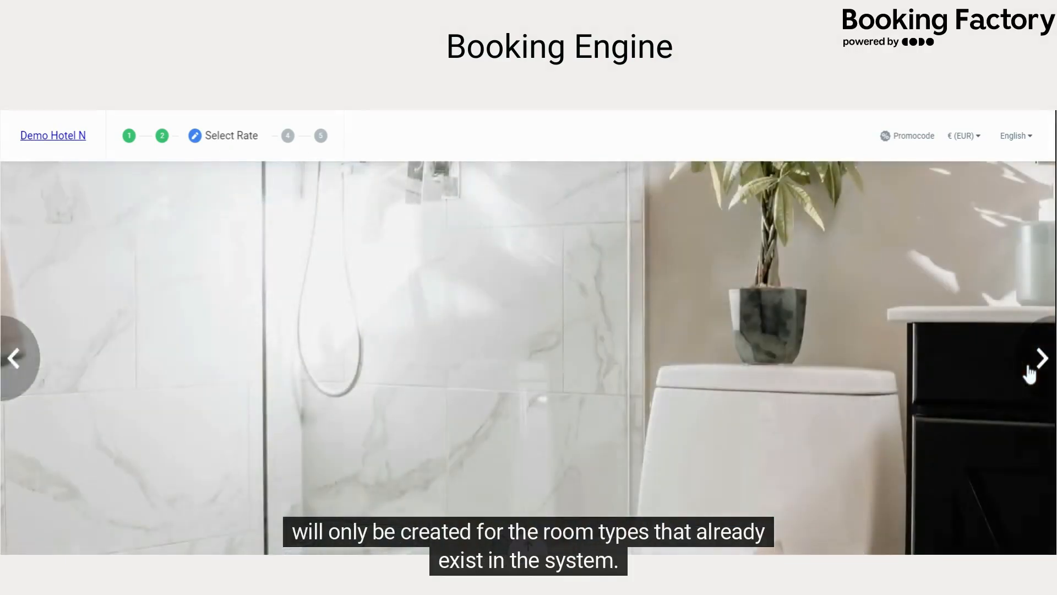
pyautogui.click(1030, 375)
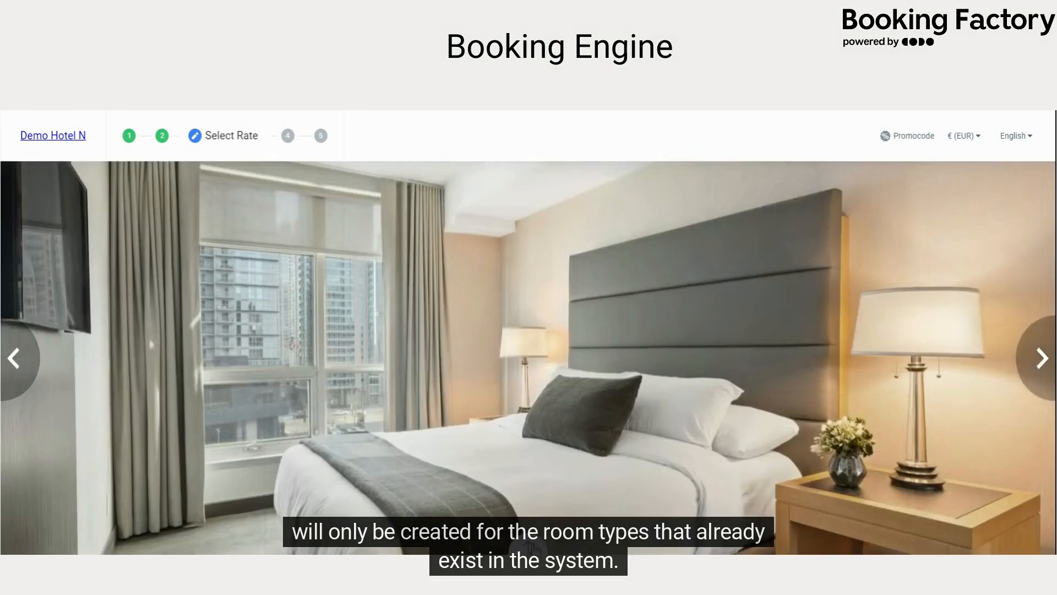
pyautogui.click(531, 546)
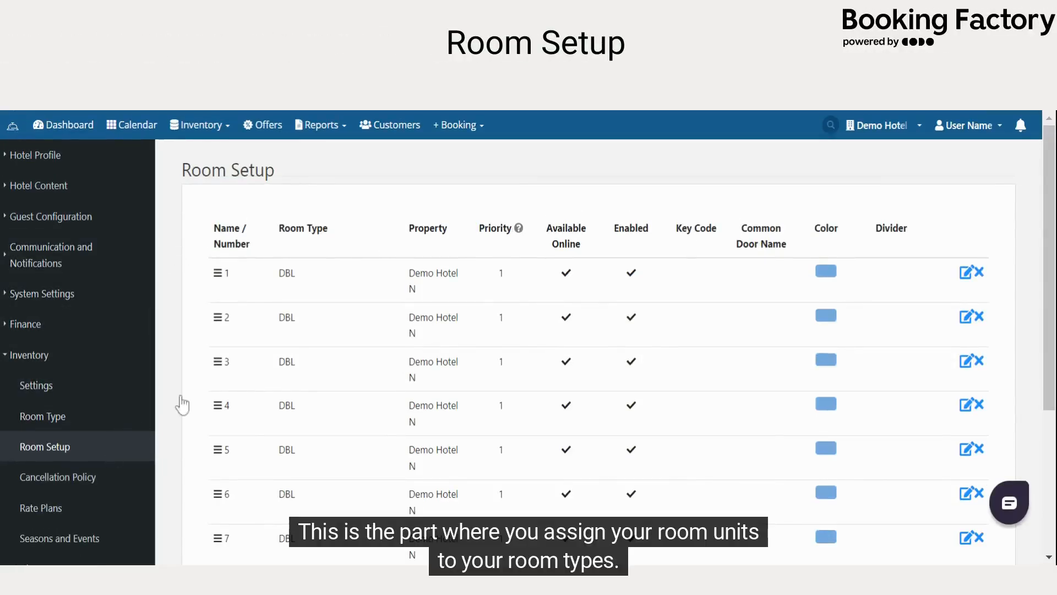
# Review the list of preset rooms in Room Setup and rename room 1 as 101.
pyautogui.scroll(-2, 956, 231)
pyautogui.scroll(-3, 955, 232)
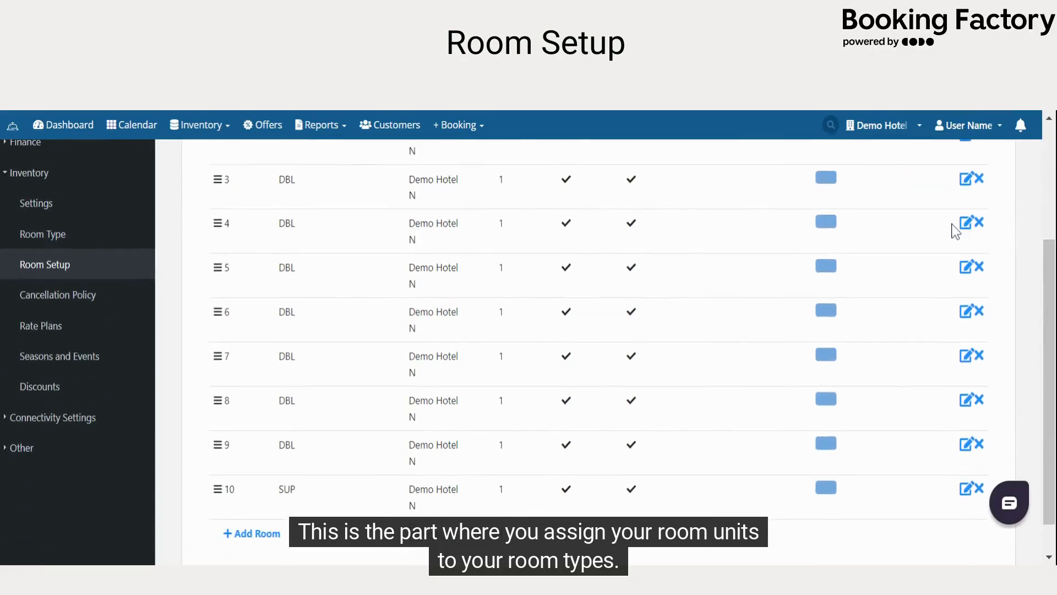
pyautogui.scroll(4, 904, 360)
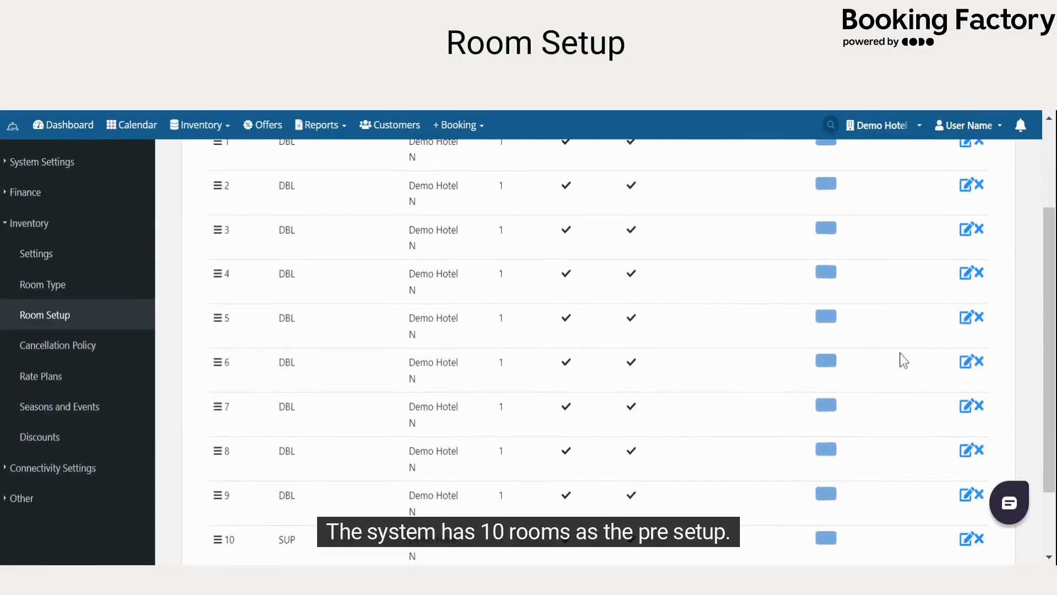
pyautogui.scroll(1, 904, 361)
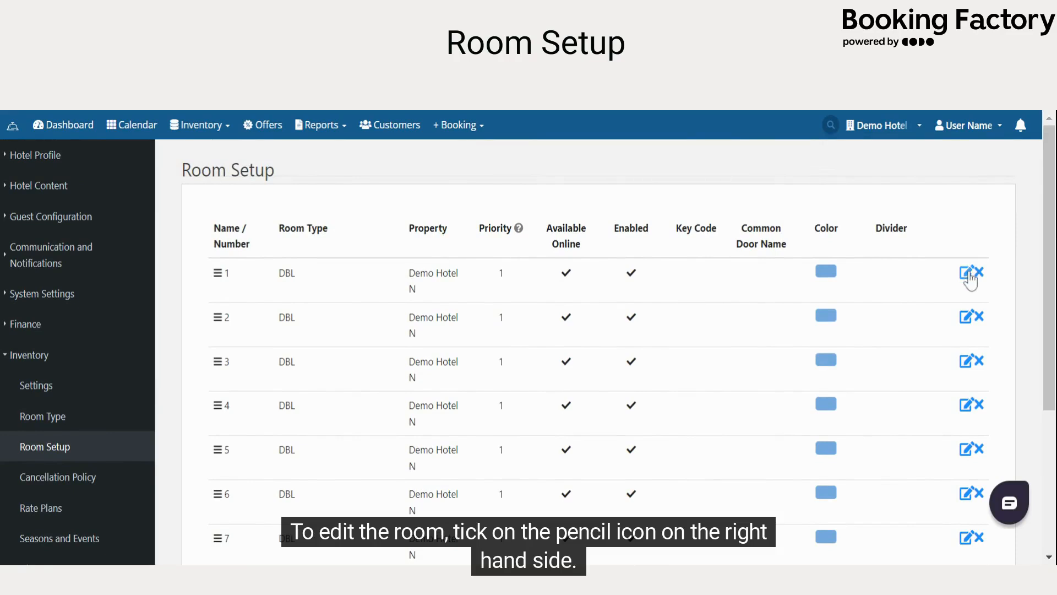
pyautogui.click(969, 275)
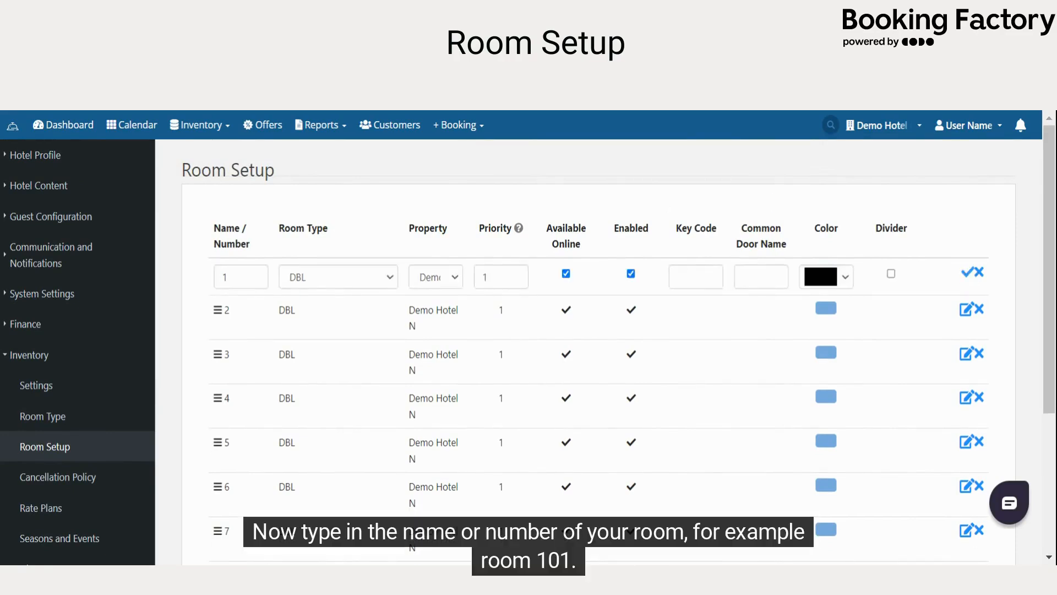
pyautogui.click(257, 273)
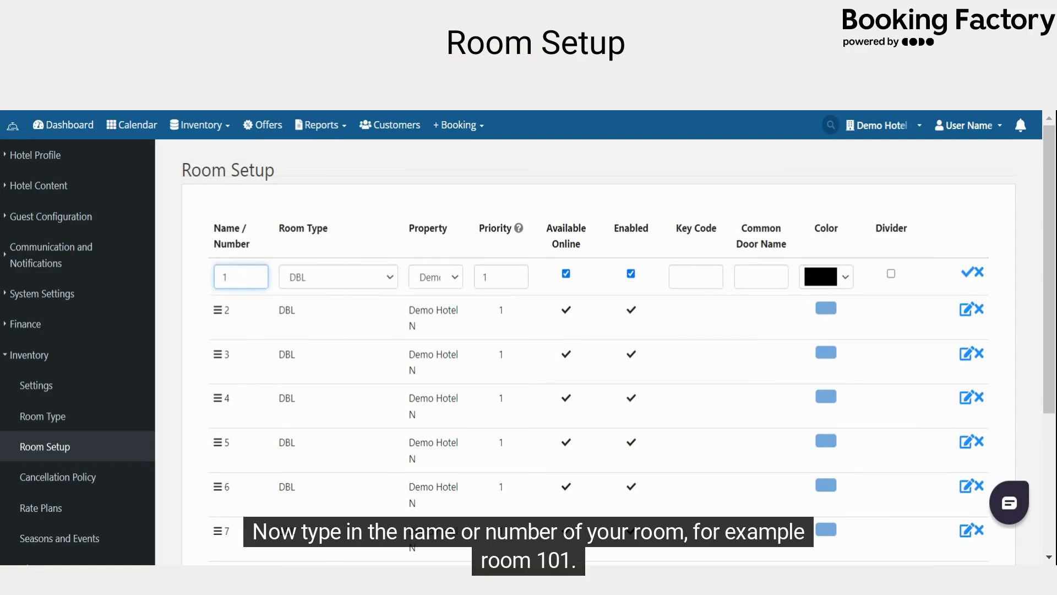
pyautogui.write('01')
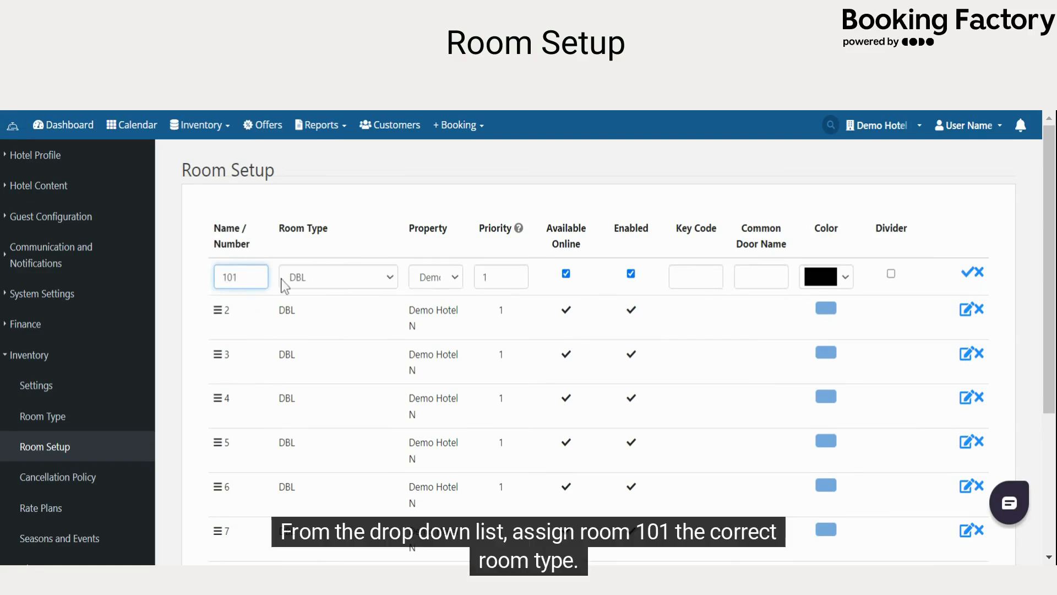
# Assign room 101 the DBL room type and the Demo Hotel N property.
pyautogui.click(368, 279)
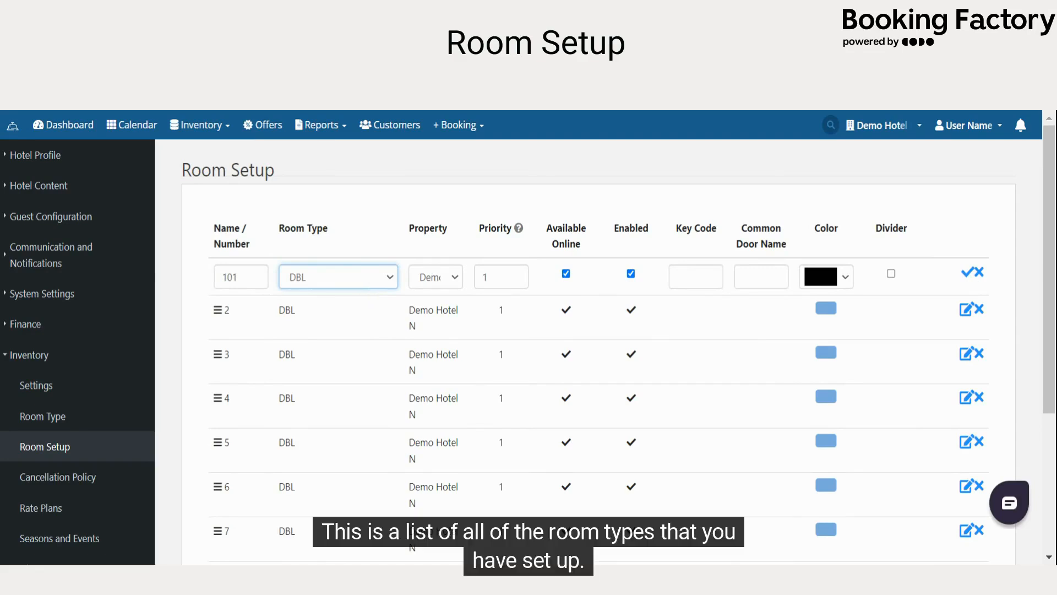
pyautogui.click(436, 286)
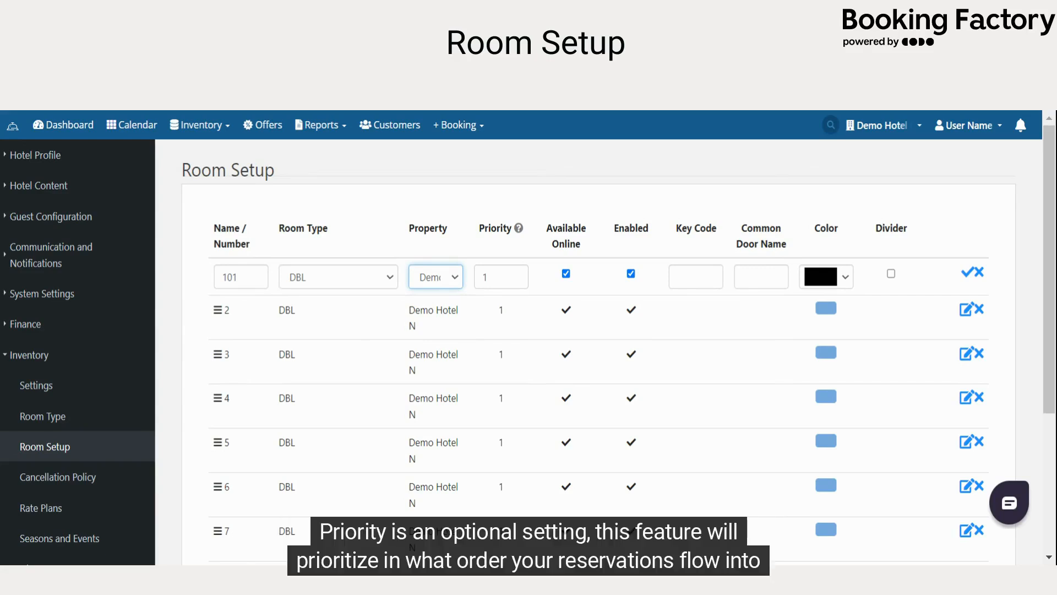
pyautogui.click(497, 199)
pyautogui.moveTo(518, 232)
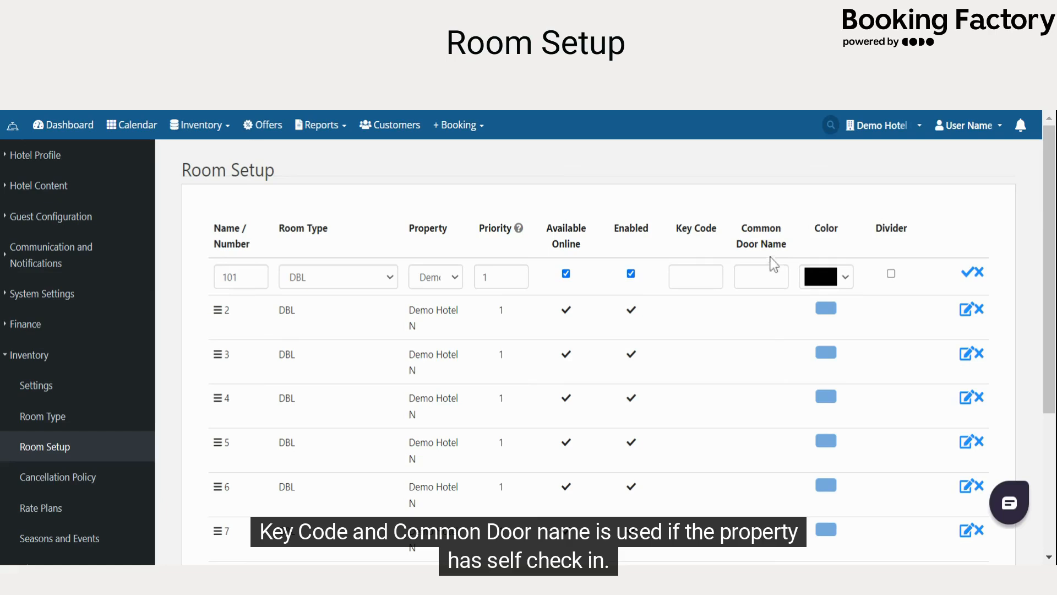
# Set room 101's color to yellow, enable its divider and save the room.
pyautogui.click(843, 281)
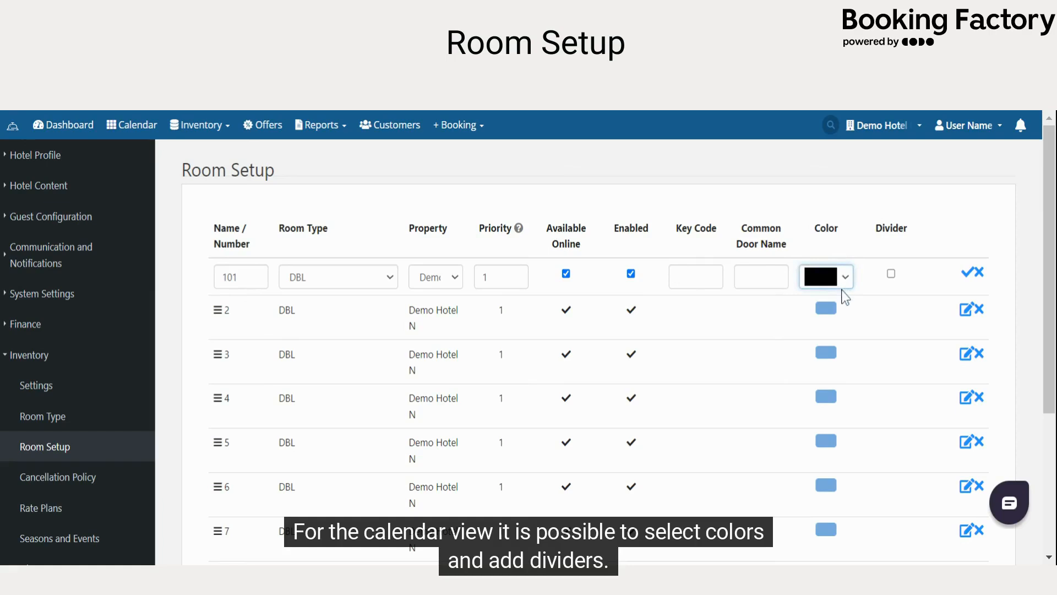
pyautogui.click(848, 305)
pyautogui.click(891, 273)
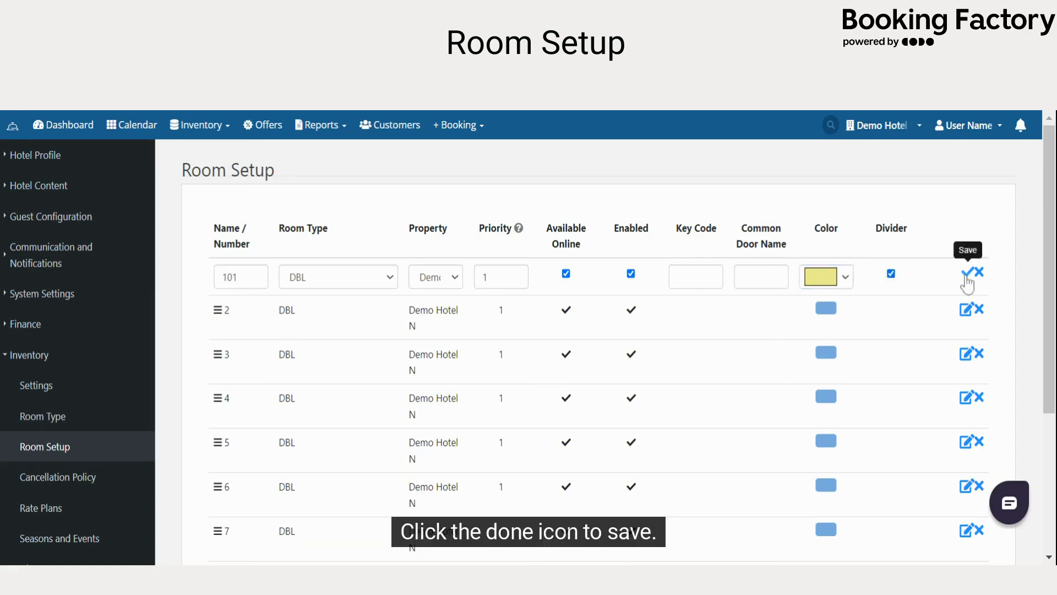
pyautogui.click(966, 275)
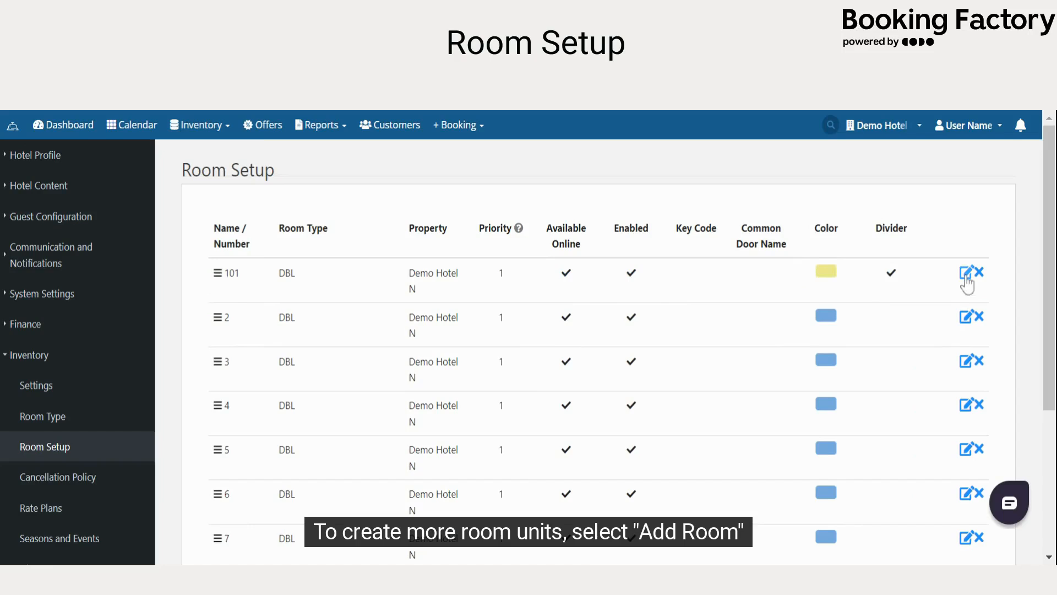
# Add a new room entry covering the room number range 201-210.
pyautogui.scroll(-4, 589, 416)
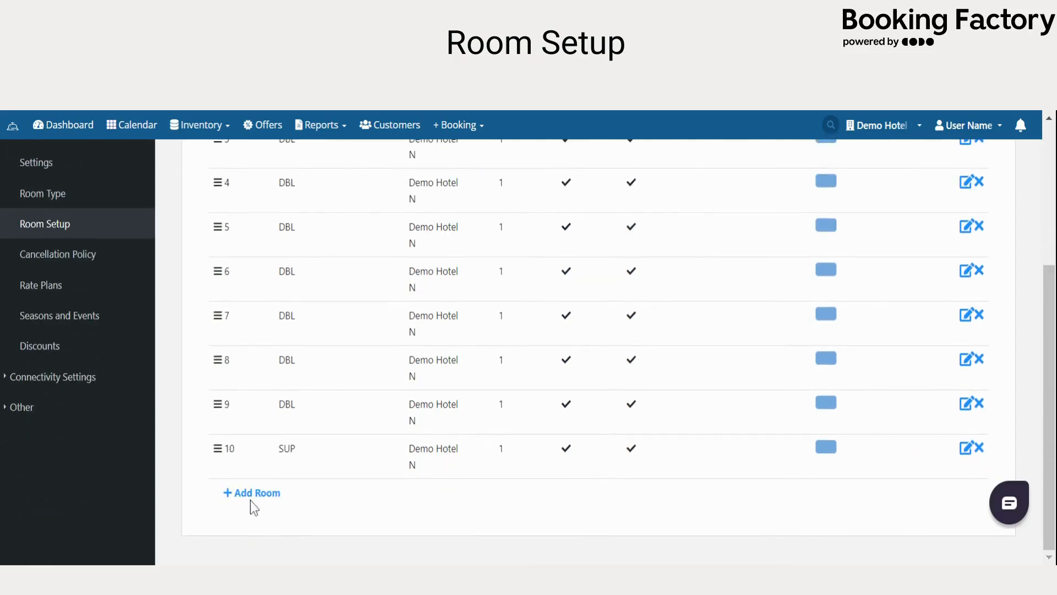
pyautogui.click(252, 494)
pyautogui.click(241, 497)
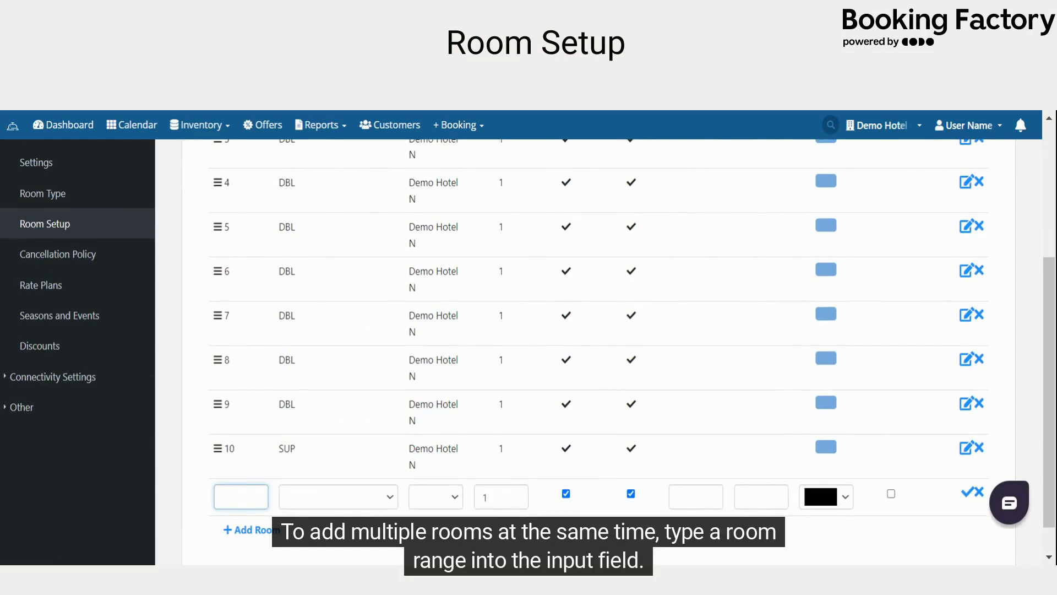
pyautogui.write('20')
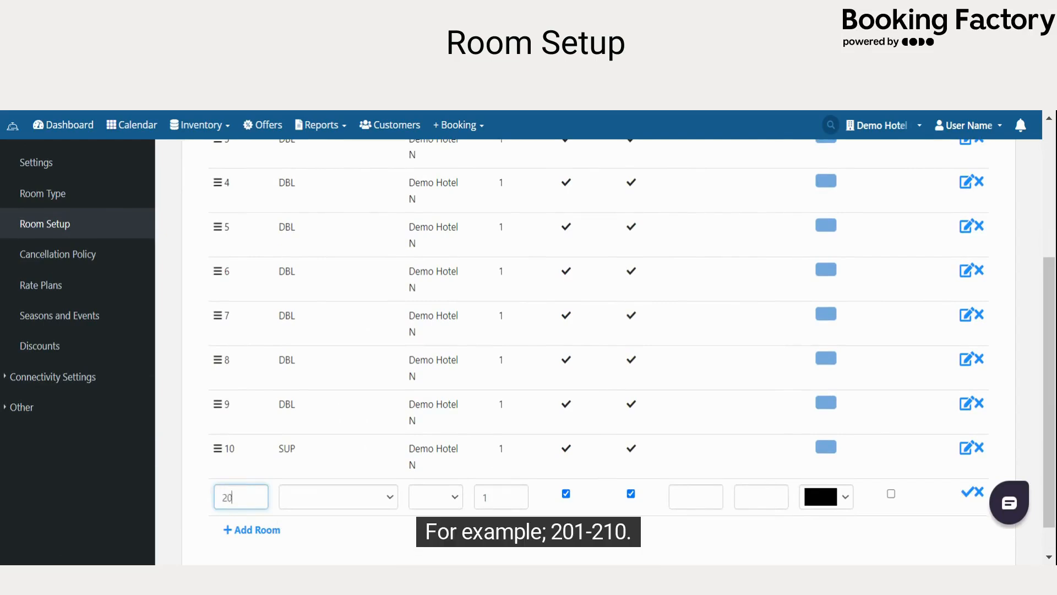
pyautogui.write('1-210')
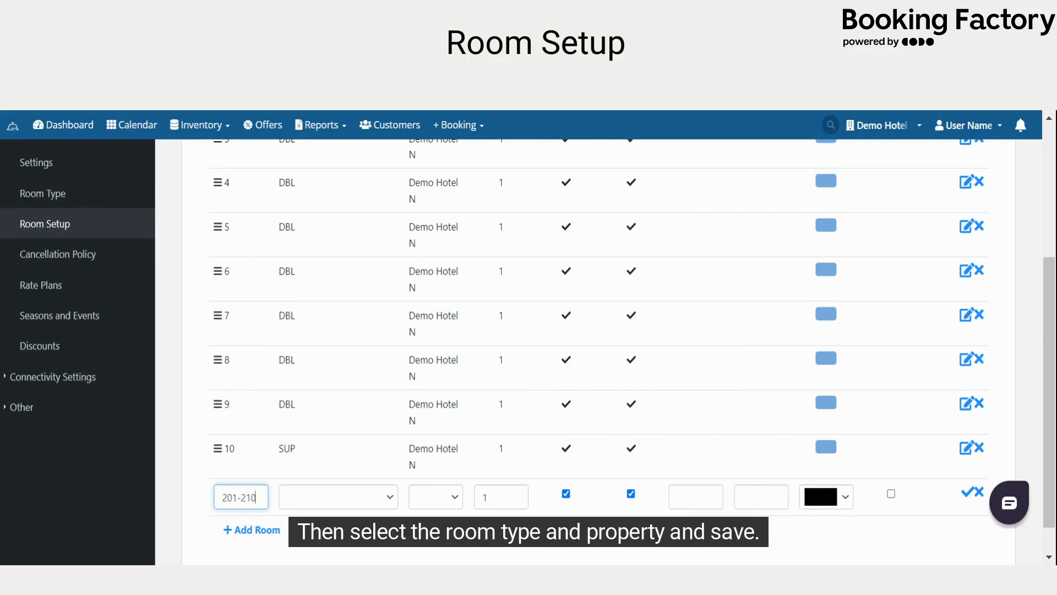
# Assign the new room range the SUP room type and the Demo Hotel N property, and save the rooms.
pyautogui.click(345, 502)
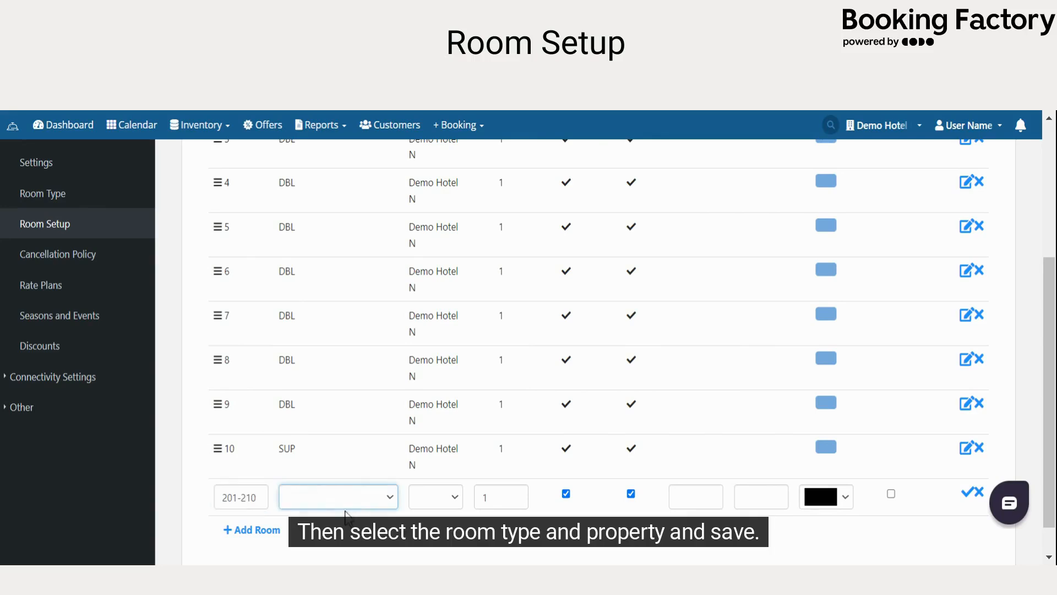
pyautogui.click(331, 523)
pyautogui.click(436, 508)
pyautogui.click(439, 517)
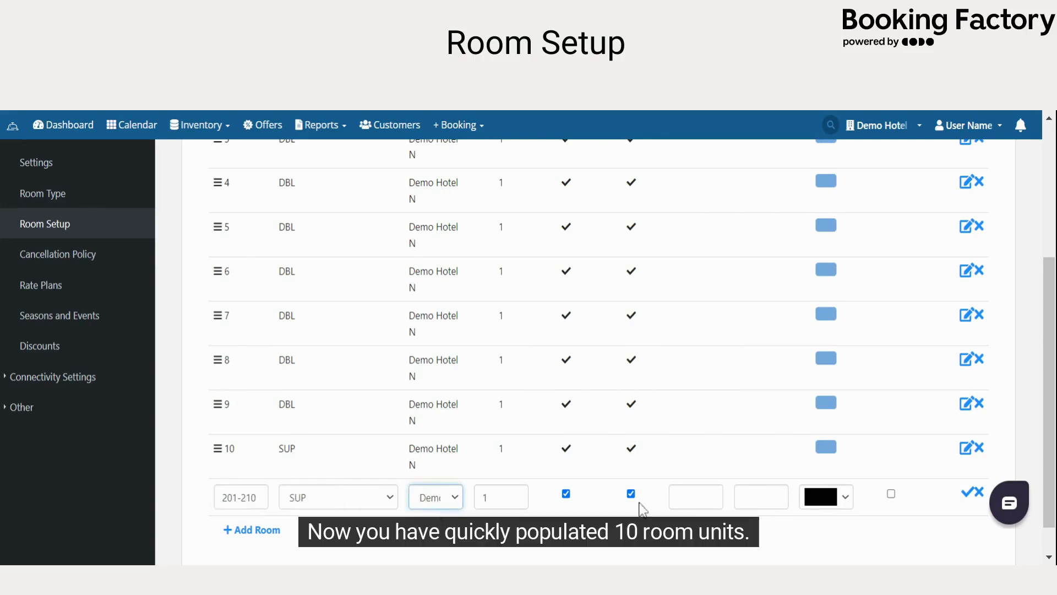
pyautogui.click(968, 493)
pyautogui.scroll(-8, 710, 460)
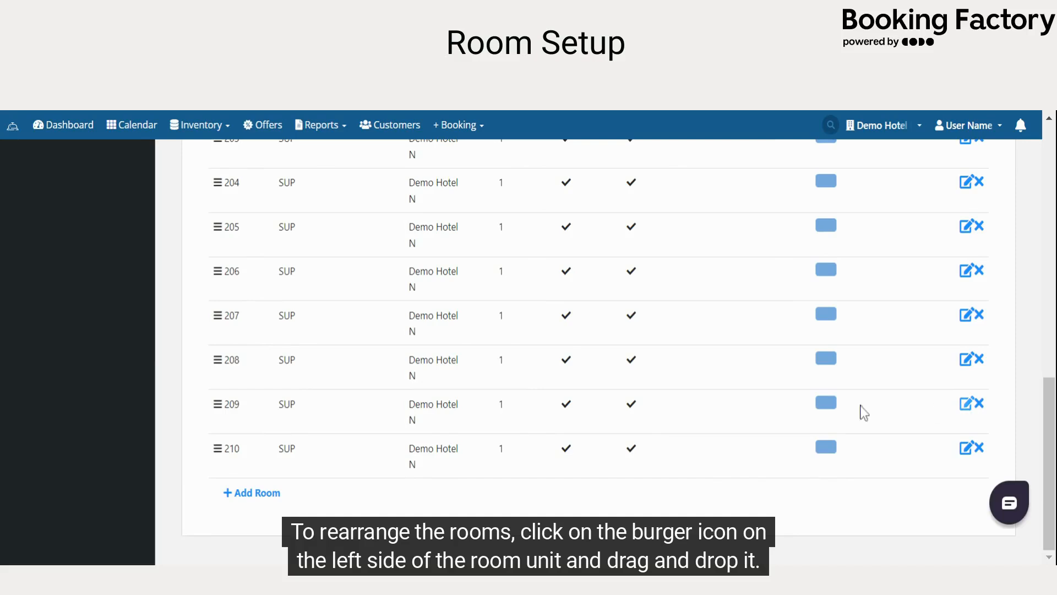
# Move room 3 above room 2 in the room order and open the calendar.
pyautogui.scroll(10, 538, 418)
pyautogui.scroll(3, 515, 421)
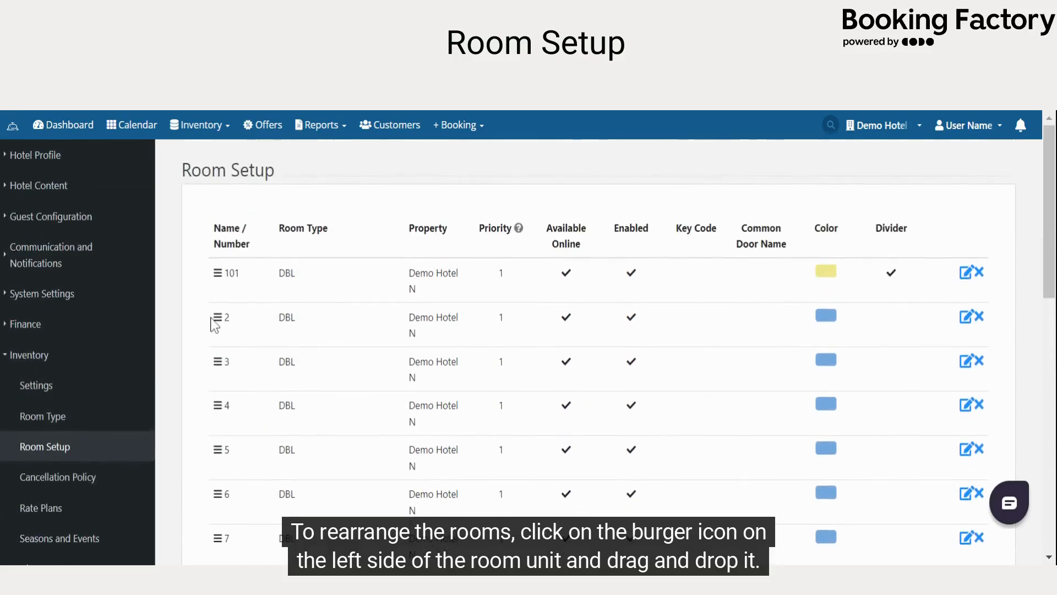
pyautogui.moveTo(218, 361); pyautogui.dragTo(214, 311)
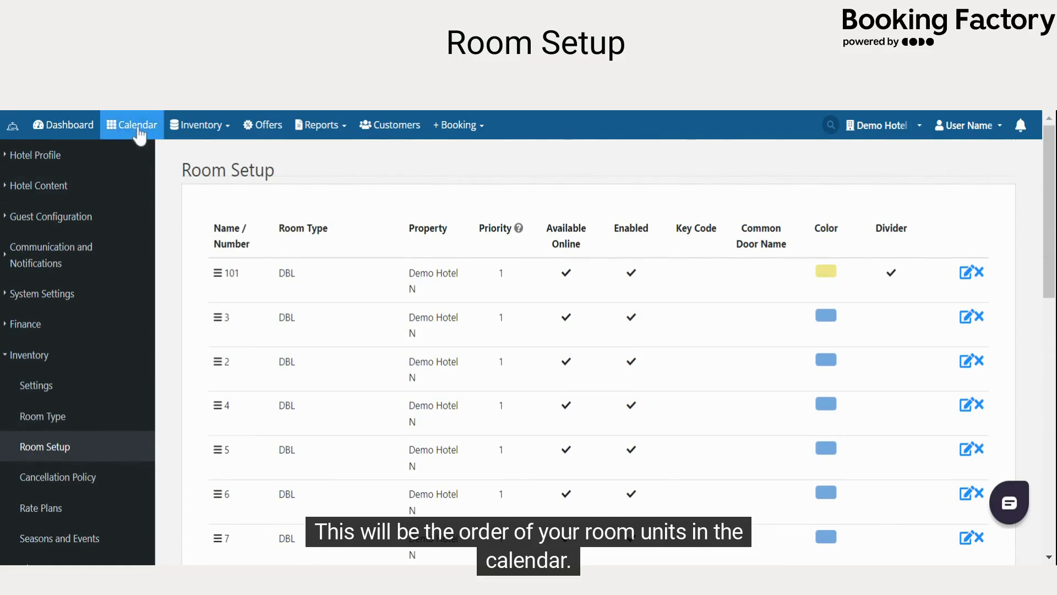
pyautogui.click(138, 133)
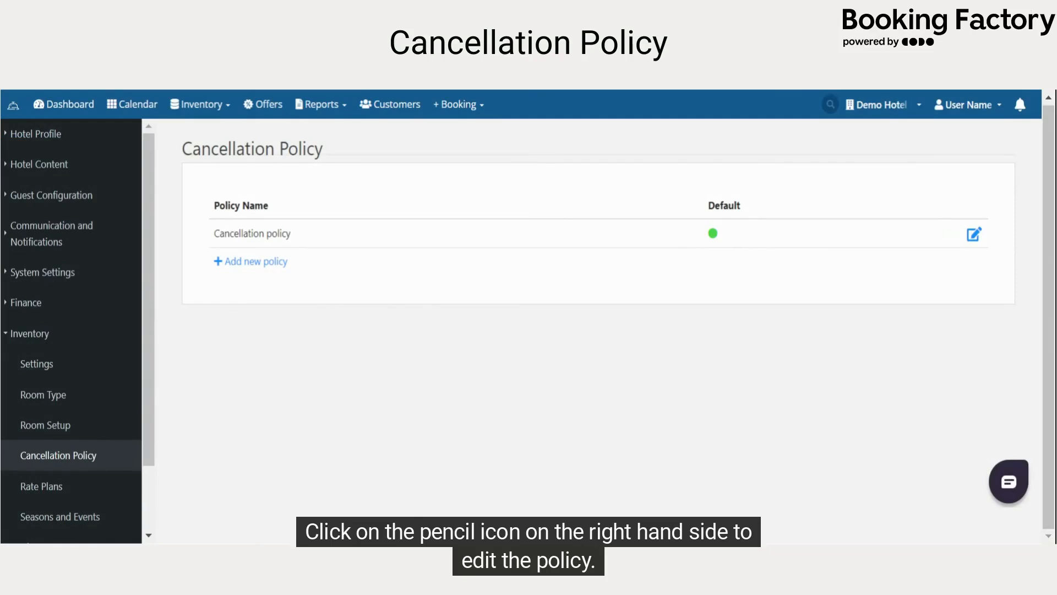
# Edit the default cancellation policy and set its title to "24h Flexible Cancellation".
pyautogui.click(972, 237)
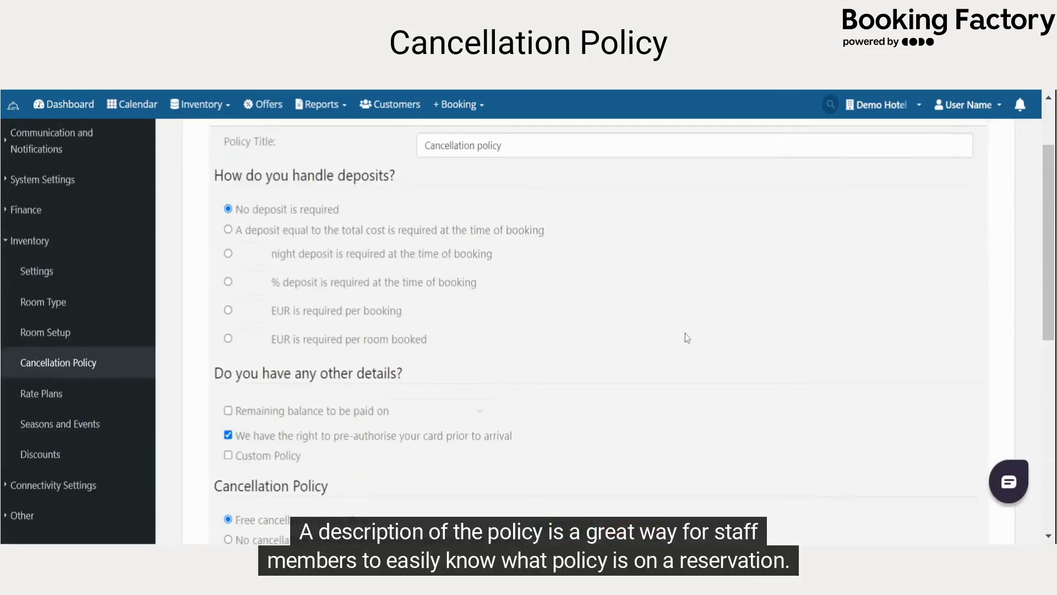
pyautogui.scroll(2, 652, 325)
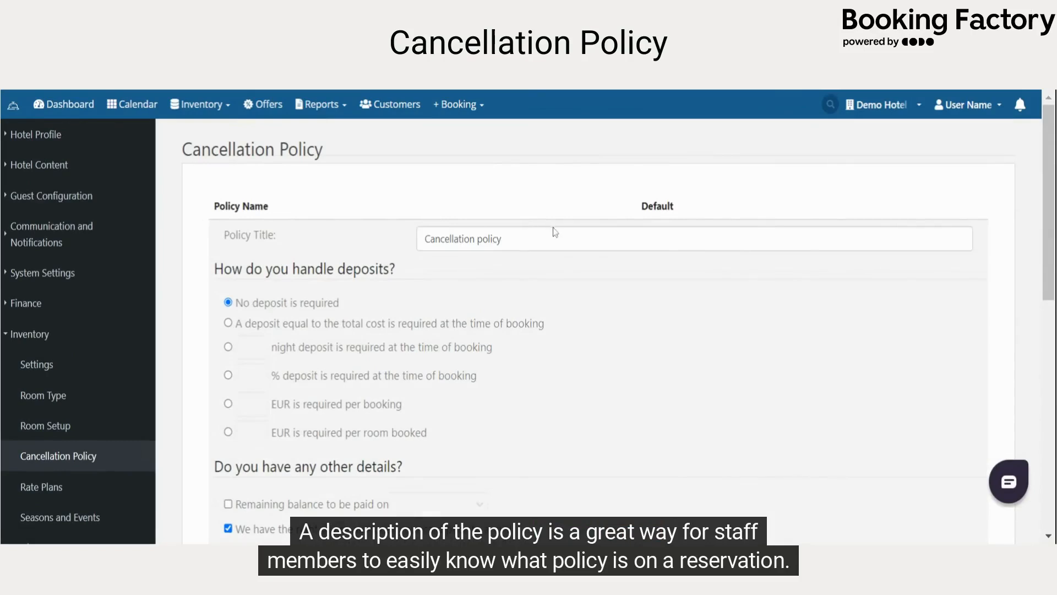
pyautogui.moveTo(555, 234); pyautogui.dragTo(425, 238)
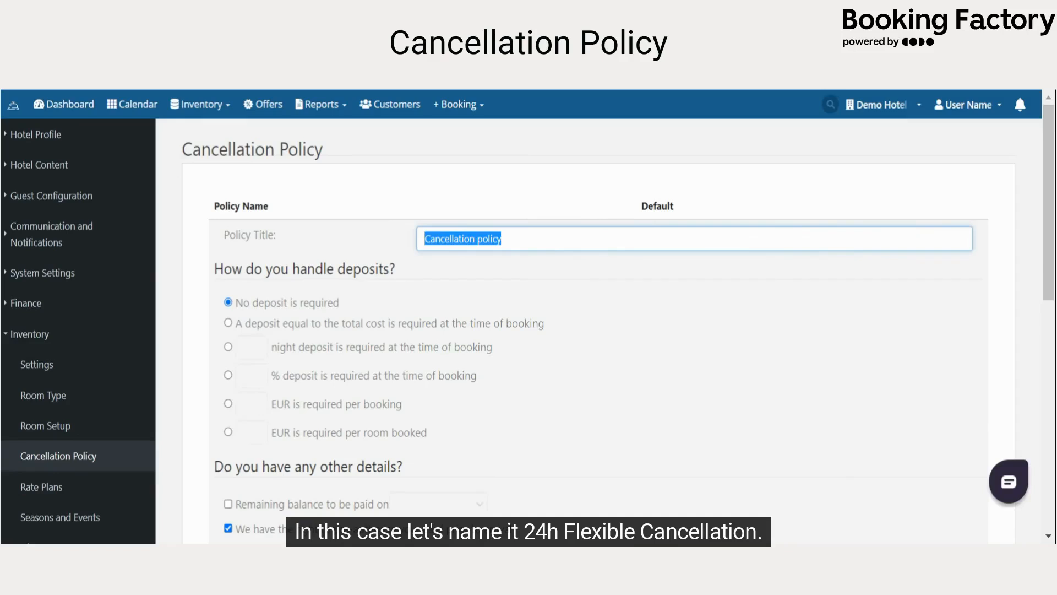
pyautogui.write('24h Flexible Cancellation')
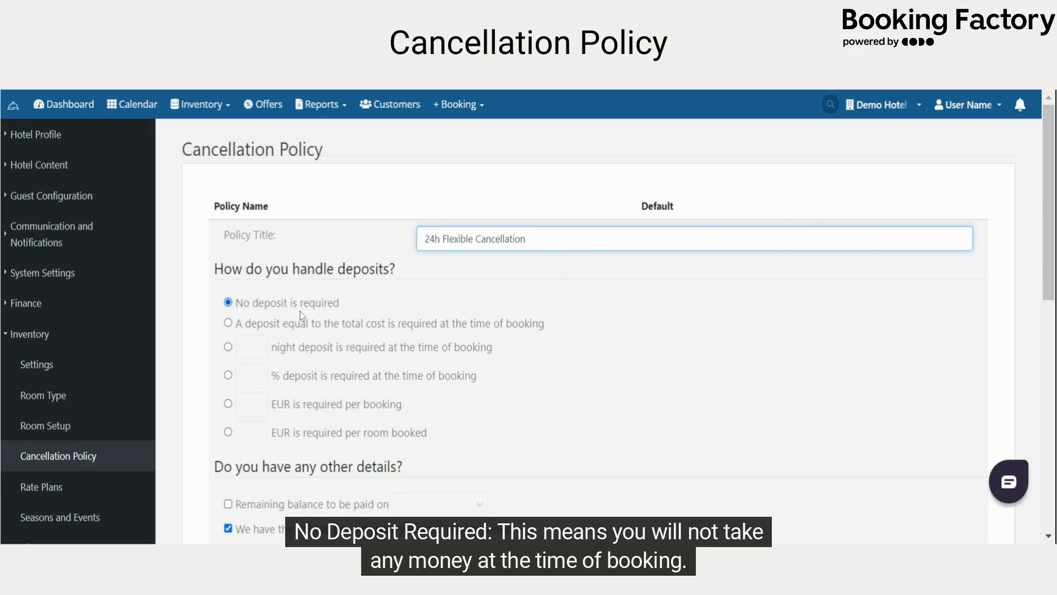
# Try requiring a deposit of the total cost, of 1 night, and of 20% at the time of booking.
pyautogui.click(228, 323)
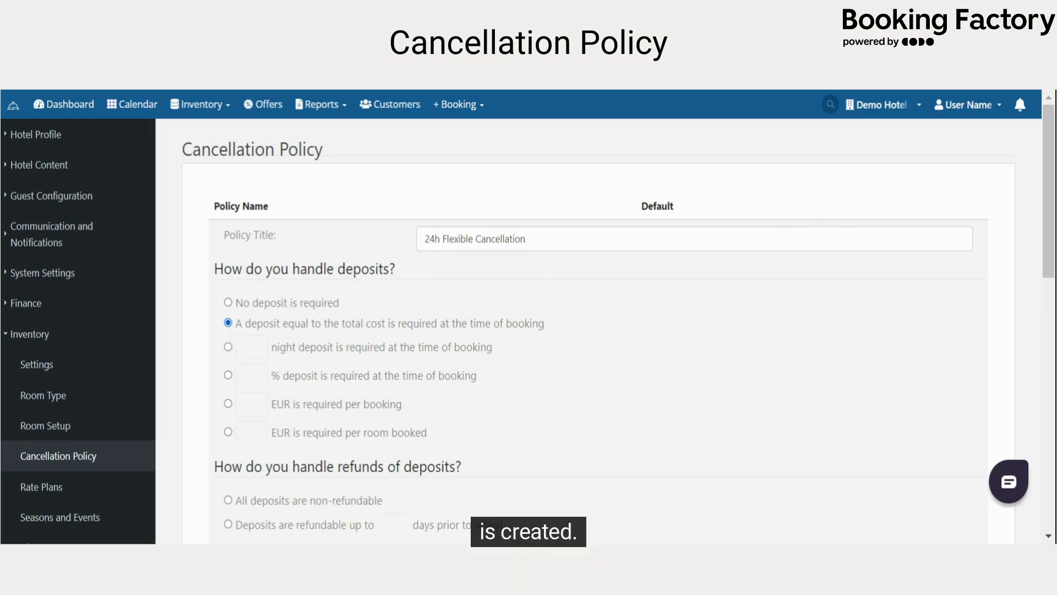
pyautogui.click(228, 346)
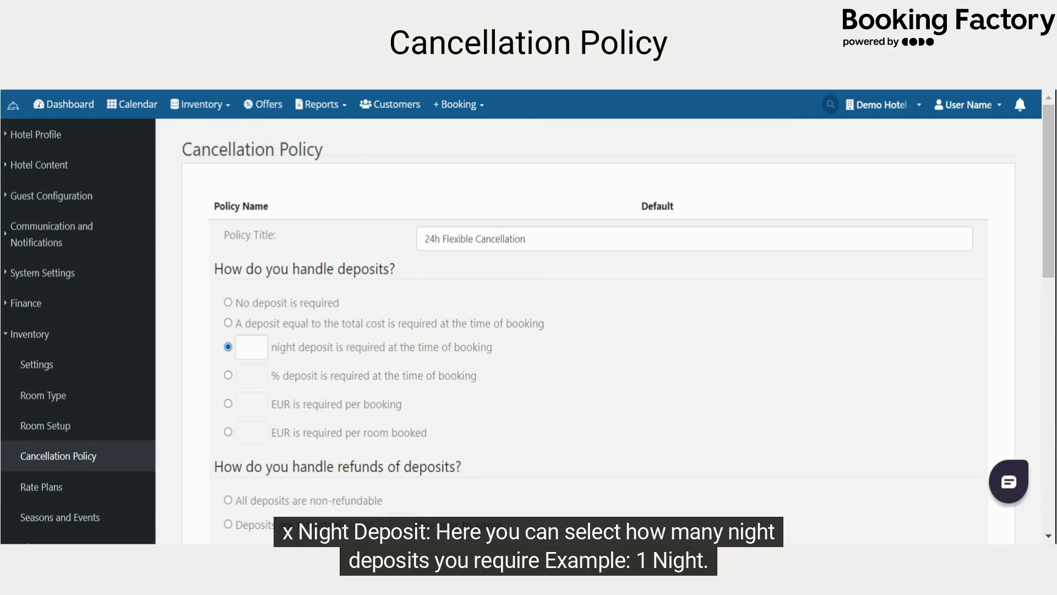
pyautogui.click(251, 348)
pyautogui.click(228, 376)
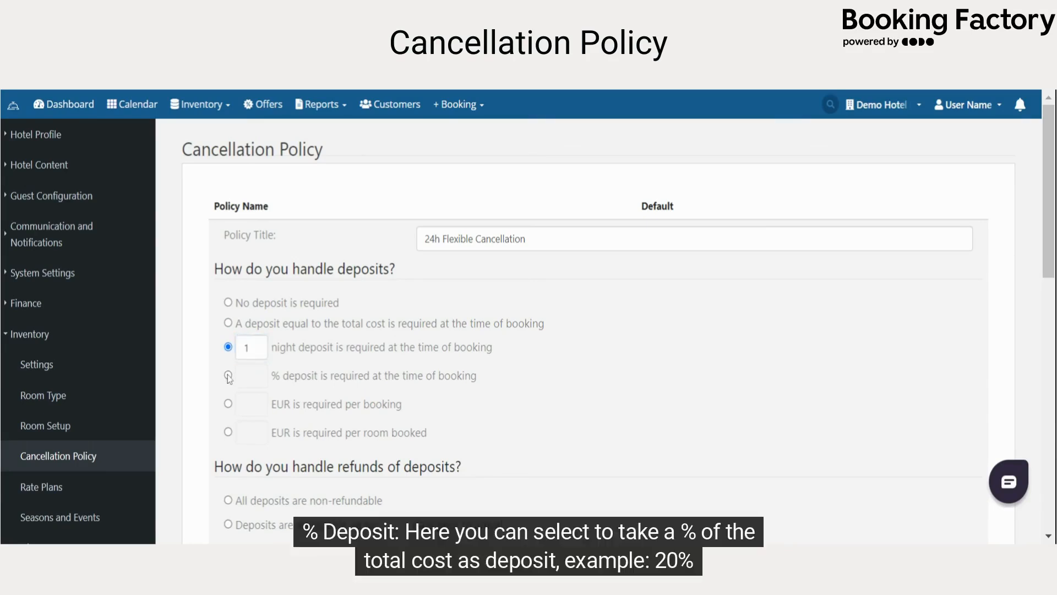
pyautogui.click(245, 375)
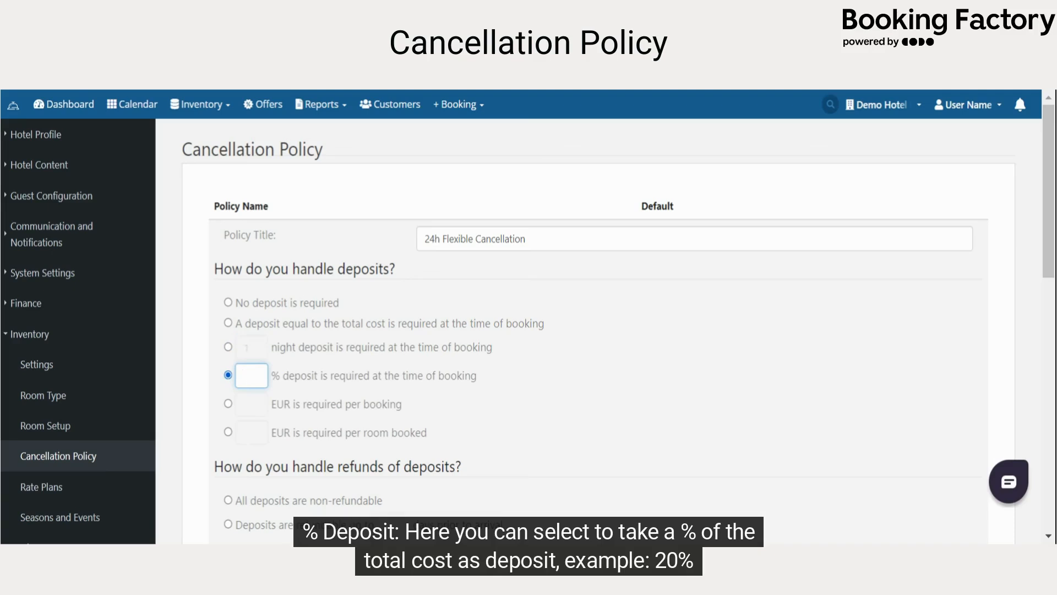
pyautogui.write('20')
# Try fixed deposits of 10 EUR per booking and per room booked, and return to no deposit required.
pyautogui.click(228, 404)
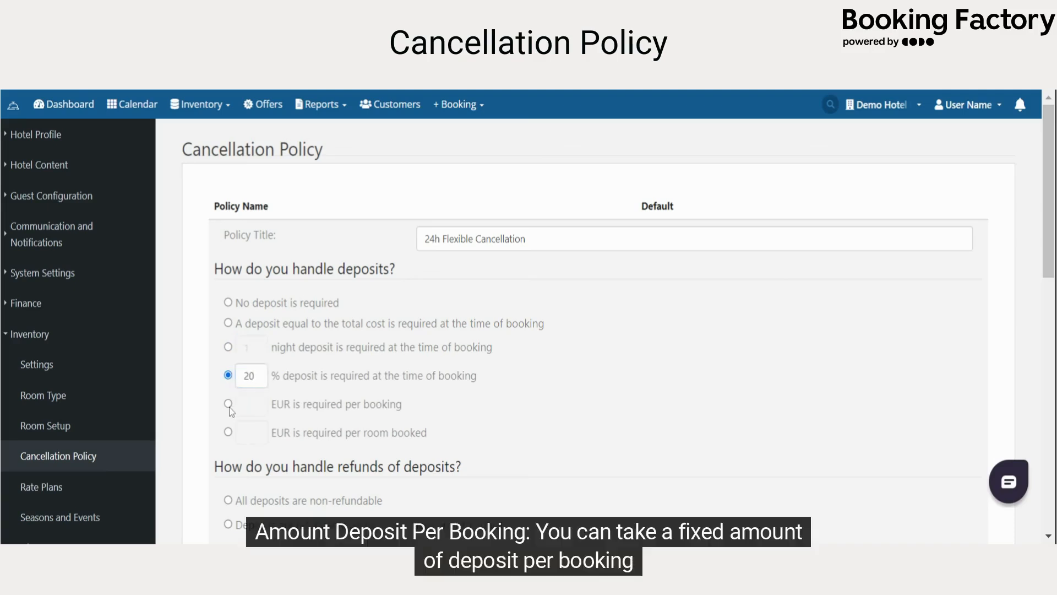
pyautogui.click(248, 403)
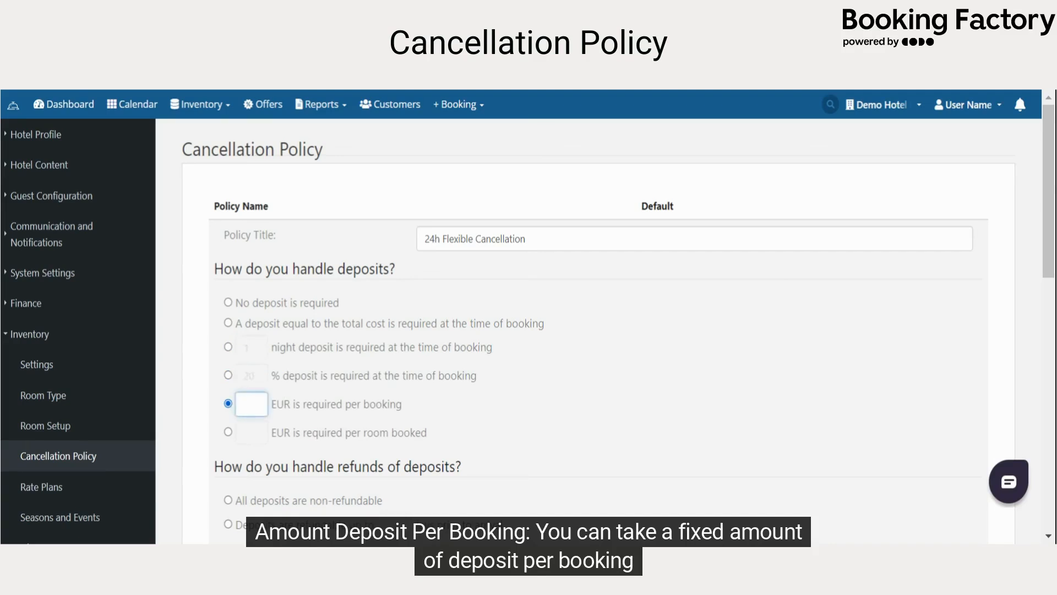
pyautogui.write('10')
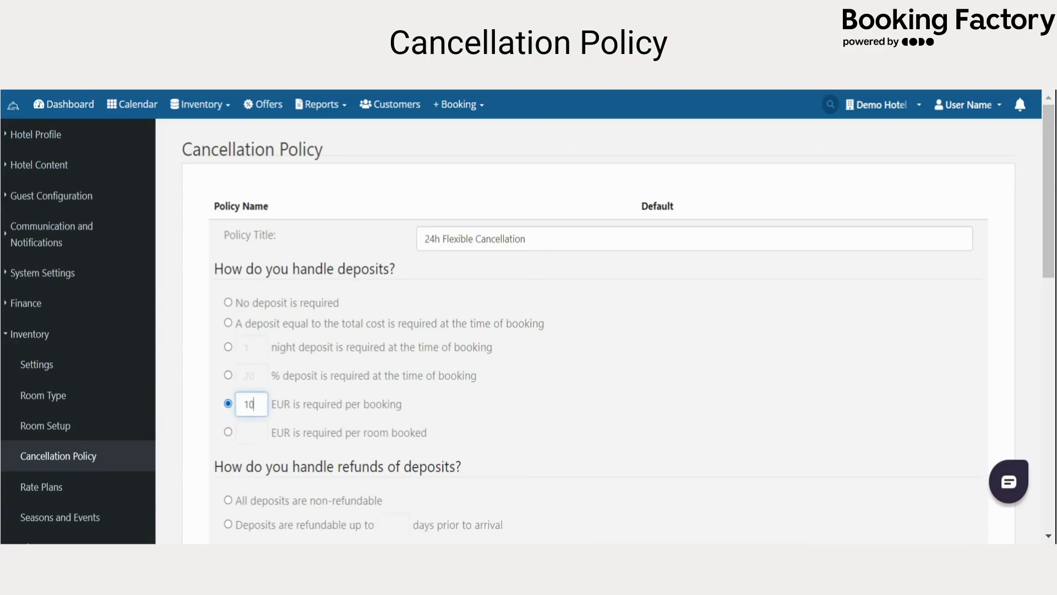
pyautogui.click(228, 432)
pyautogui.click(252, 432)
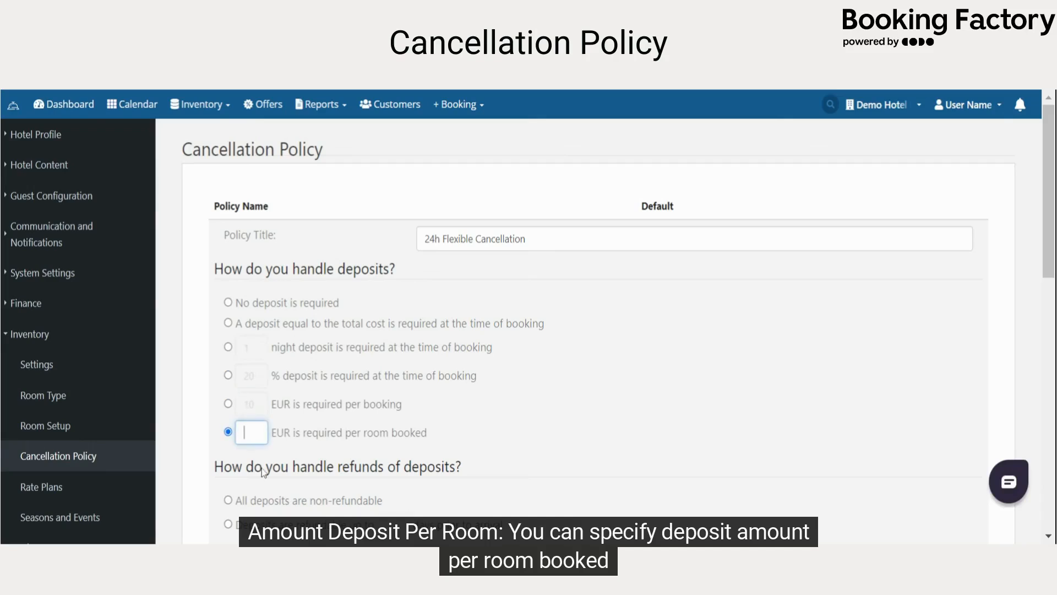
pyautogui.write('10')
pyautogui.scroll(-2, 229, 469)
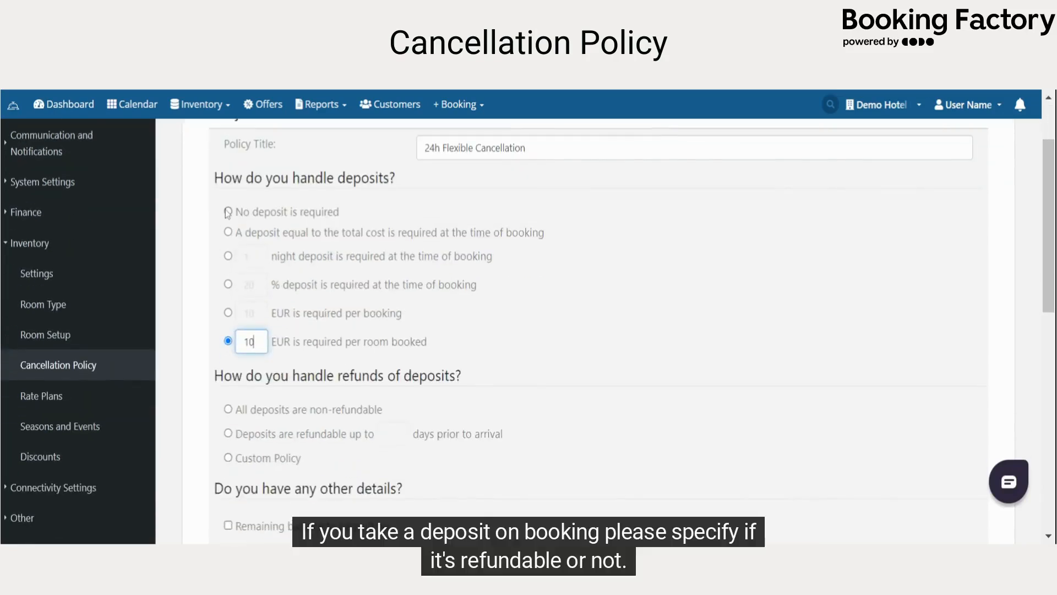
pyautogui.click(212, 375)
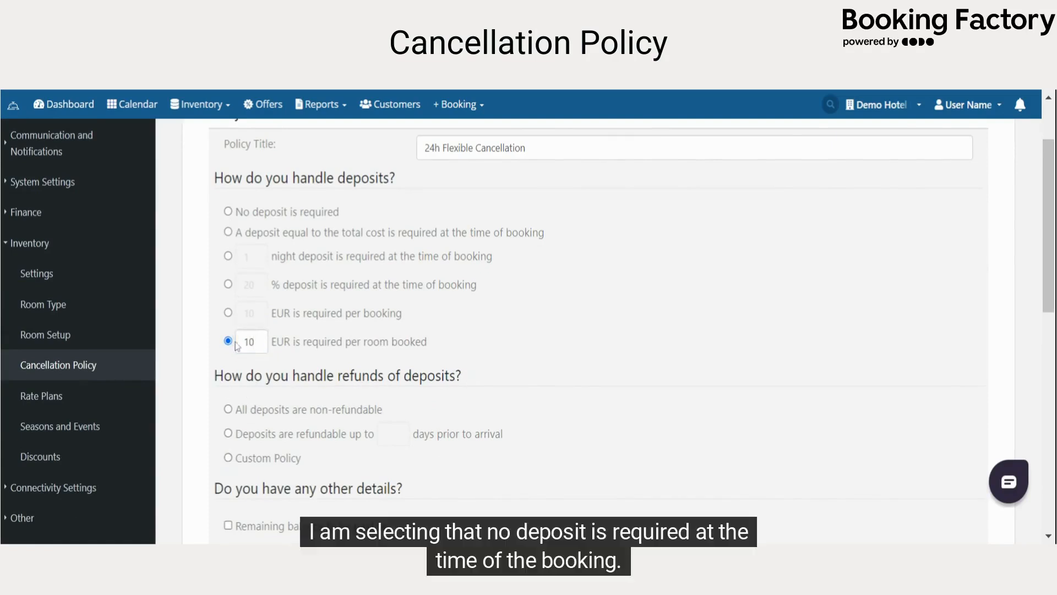
pyautogui.click(228, 212)
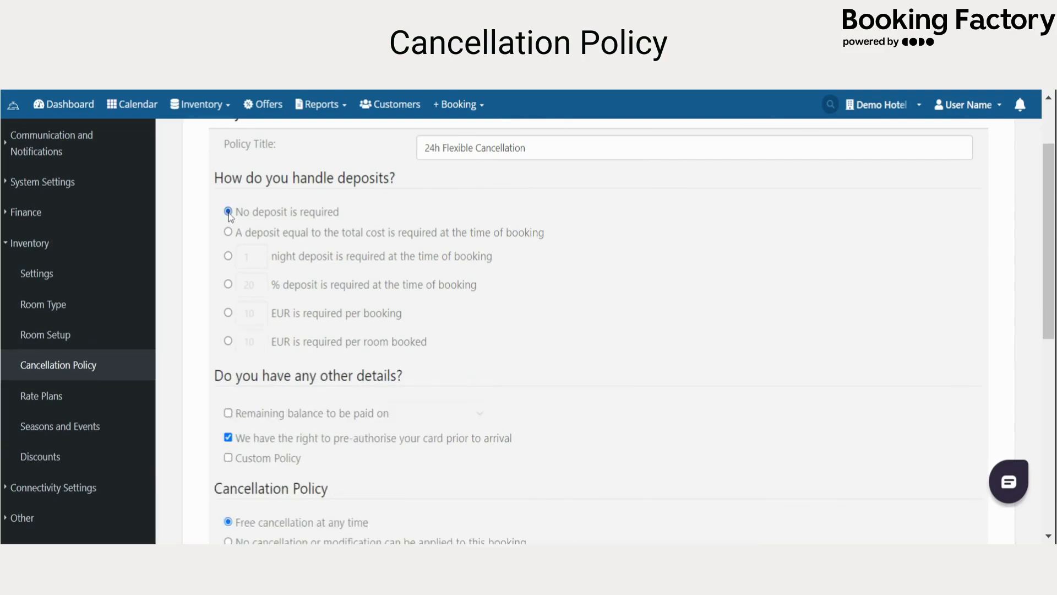
# Toggle the remaining balance and custom policy details of the deposit on and off again.
pyautogui.scroll(-2, 413, 366)
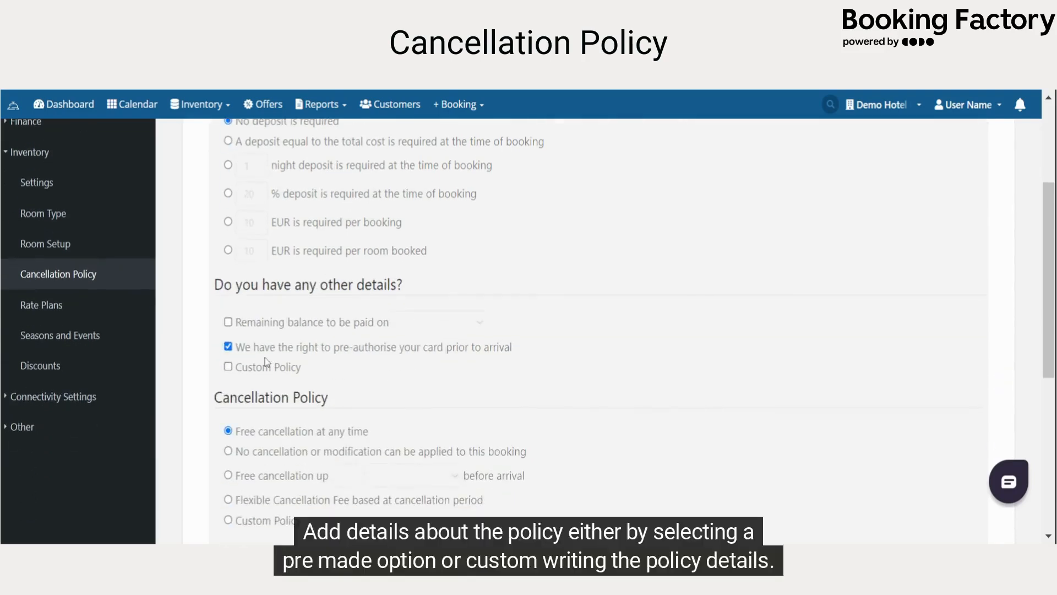
pyautogui.click(244, 325)
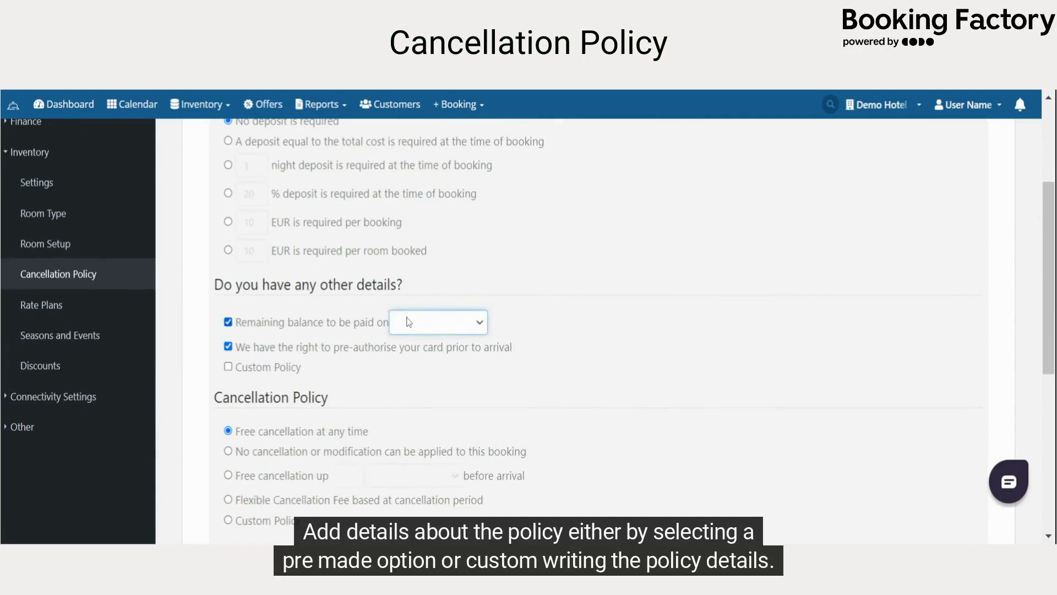
pyautogui.click(273, 323)
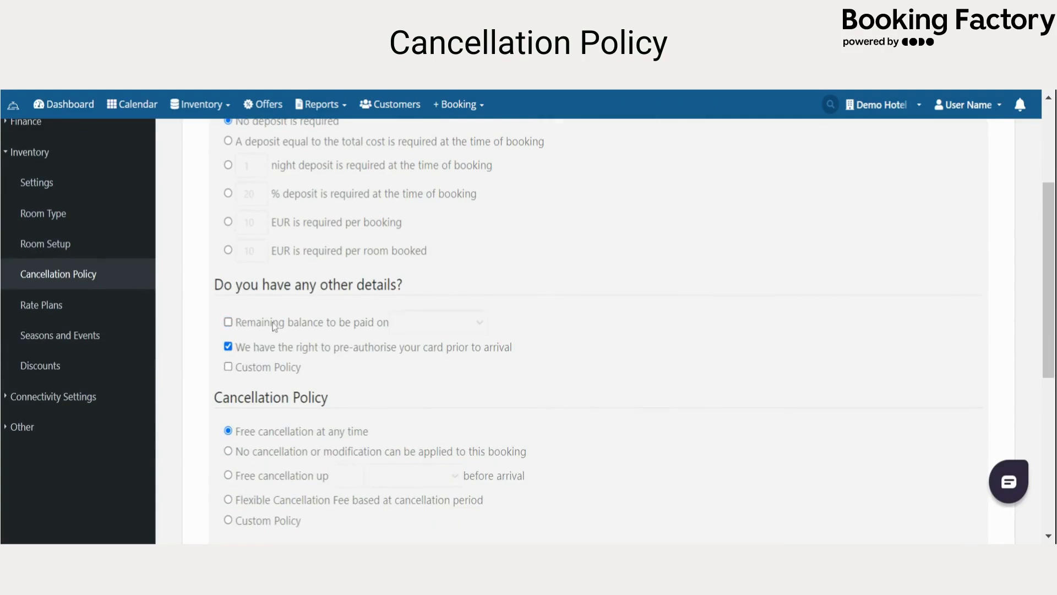
pyautogui.click(256, 372)
pyautogui.click(256, 369)
# Set free cancellation up to 24 hours before arrival and save the 24h Flexible Cancellation policy.
pyautogui.scroll(-3, 256, 372)
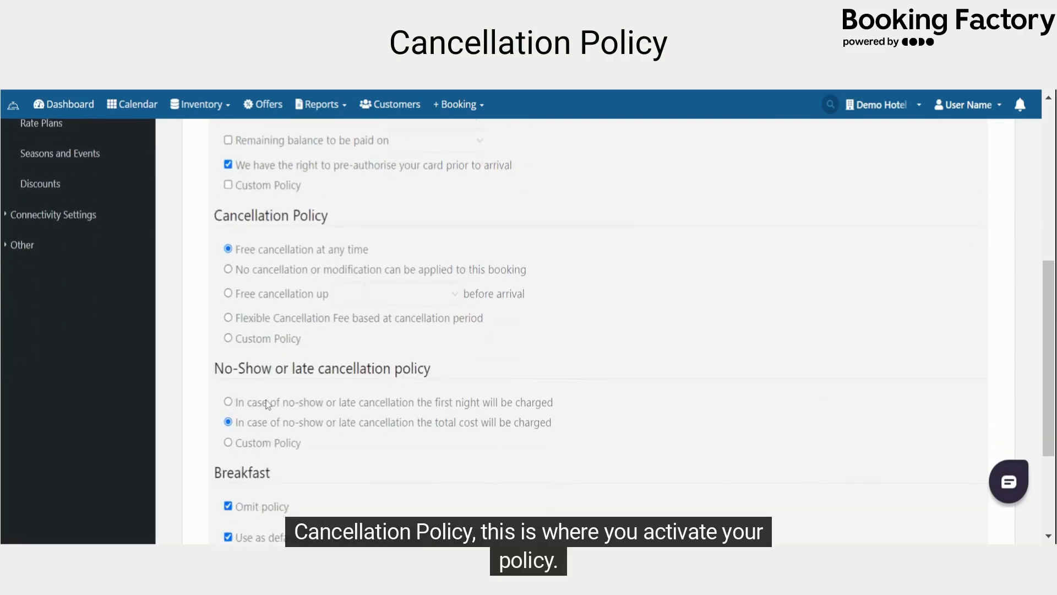
pyautogui.click(265, 297)
pyautogui.click(340, 293)
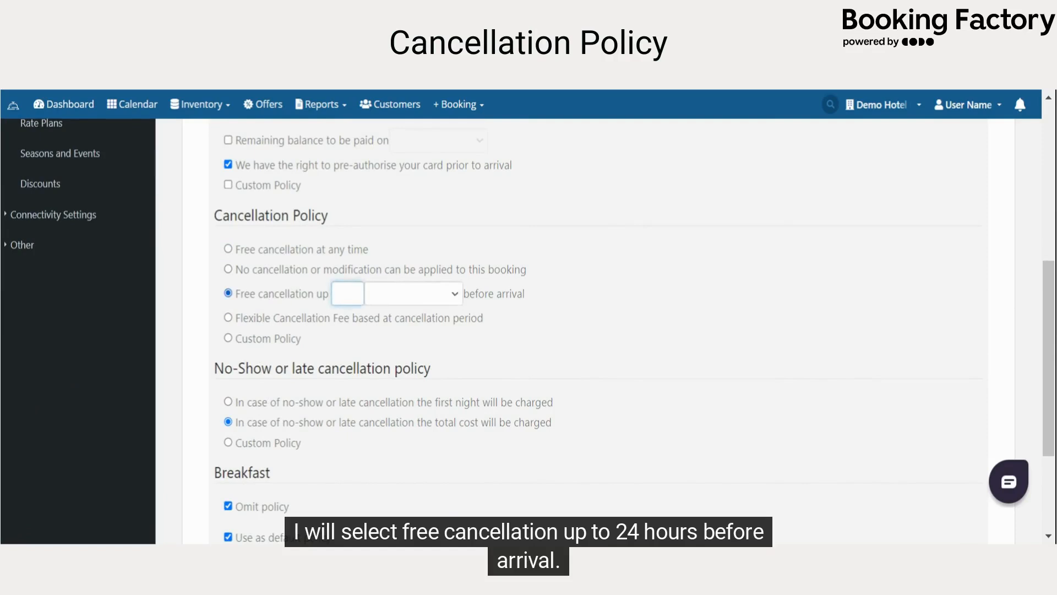
pyautogui.write('24')
pyautogui.click(394, 294)
pyautogui.click(400, 311)
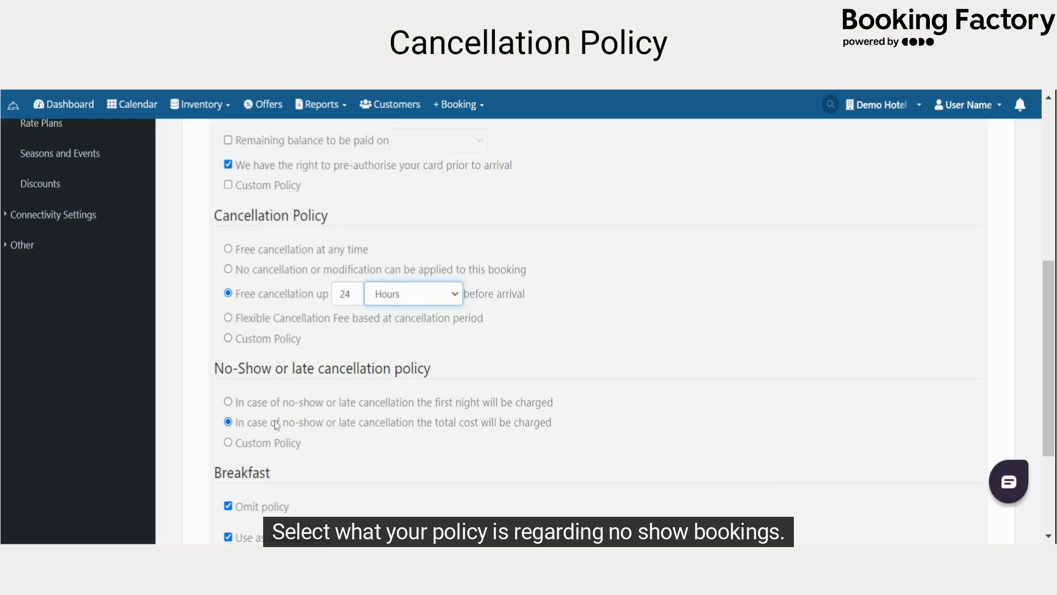
pyautogui.scroll(-2, 271, 429)
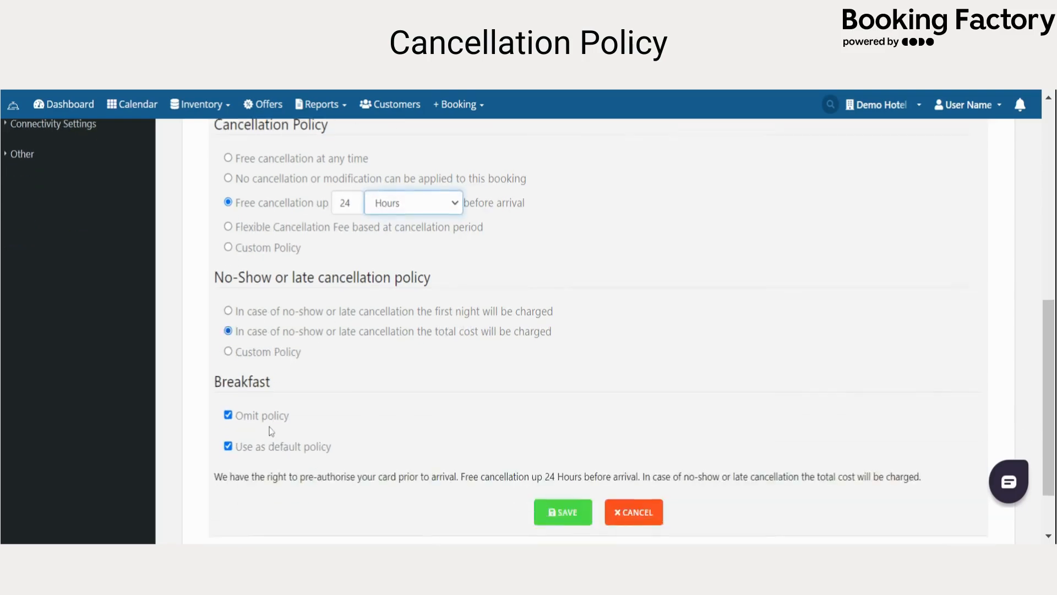
pyautogui.scroll(-2, 271, 431)
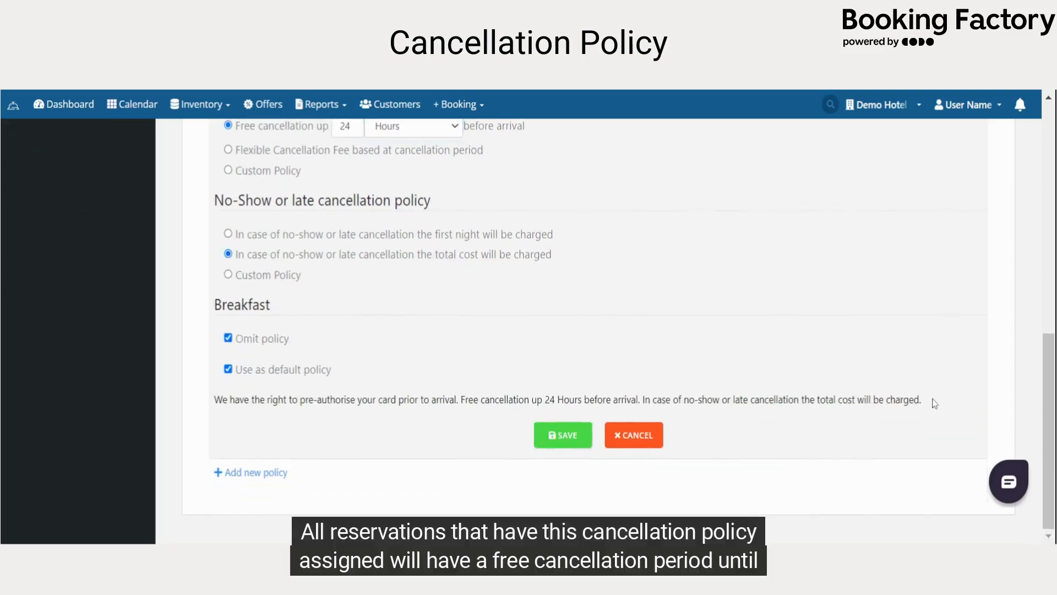
pyautogui.click(564, 435)
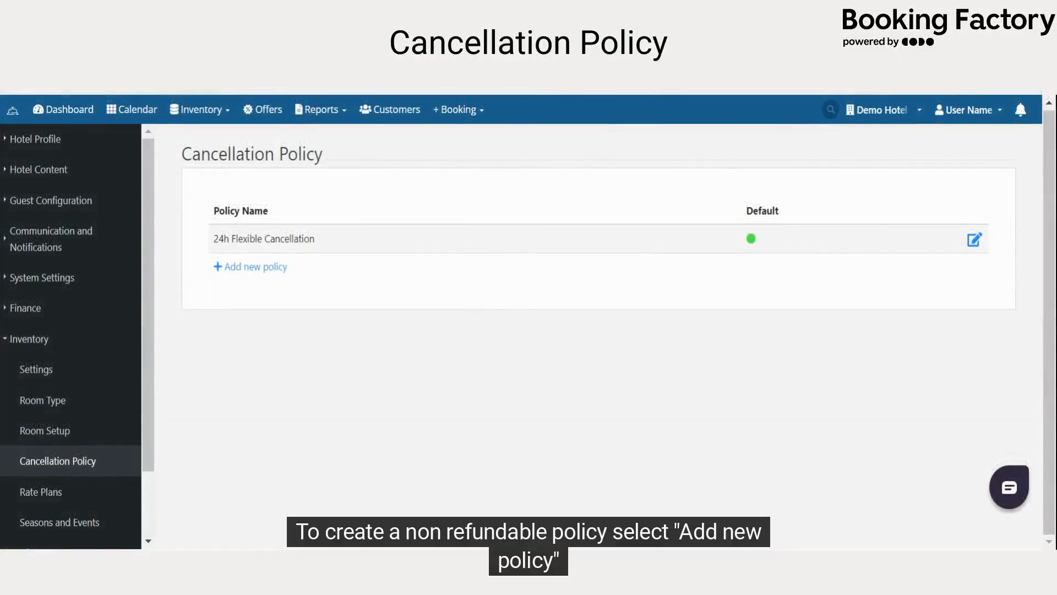
# Add a new cancellation policy titled "Non Refundable Policy".
pyautogui.click(247, 274)
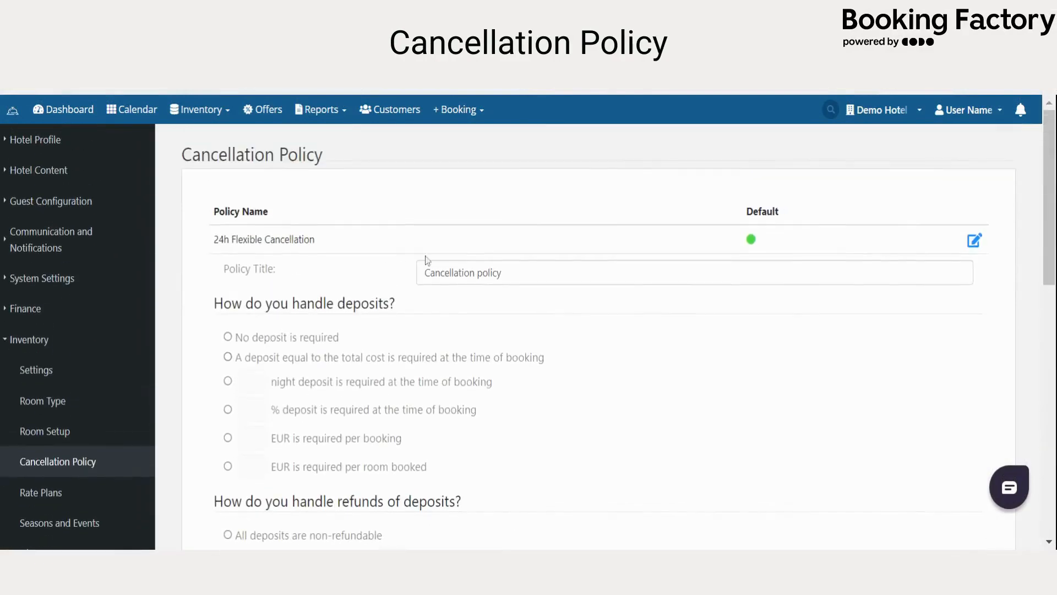
pyautogui.tripleClick(429, 272)
pyautogui.write('Non Refundable Policy')
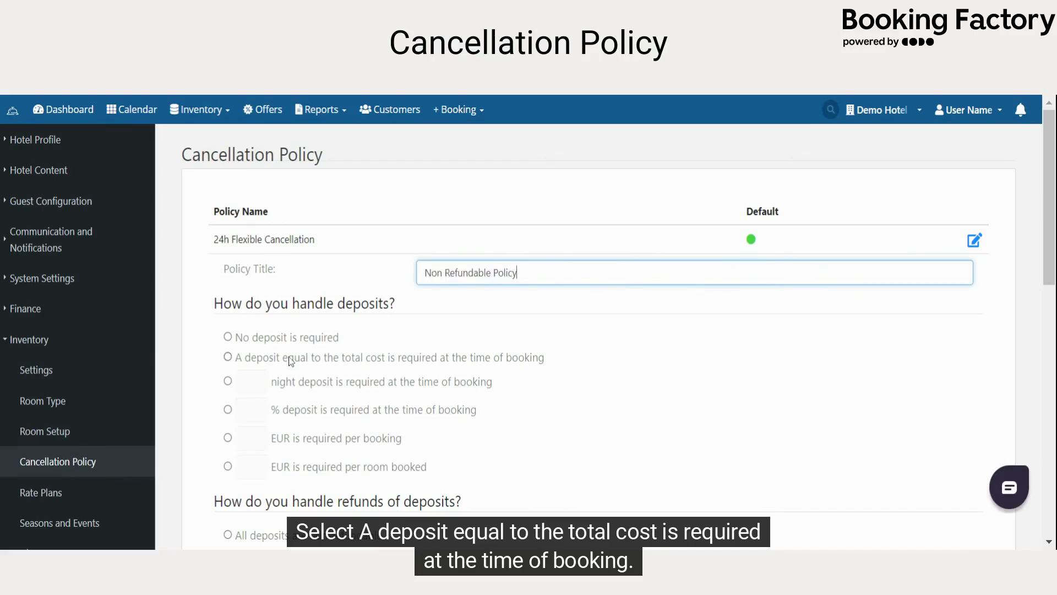
# Require a deposit equal to the total cost at the time of booking and make all deposits non-refundable.
pyautogui.click(247, 357)
pyautogui.scroll(-2, 331, 359)
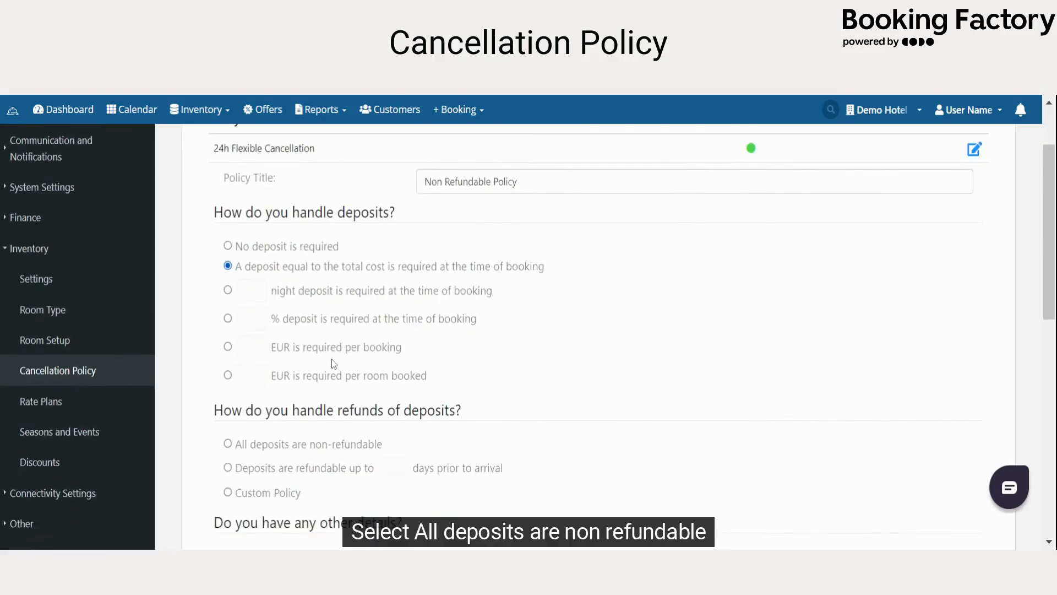
pyautogui.click(280, 447)
# Disallow cancellation or modification, charge the total cost for no-show or late cancellation, and save the non-refundable policy.
pyautogui.scroll(-6, 404, 462)
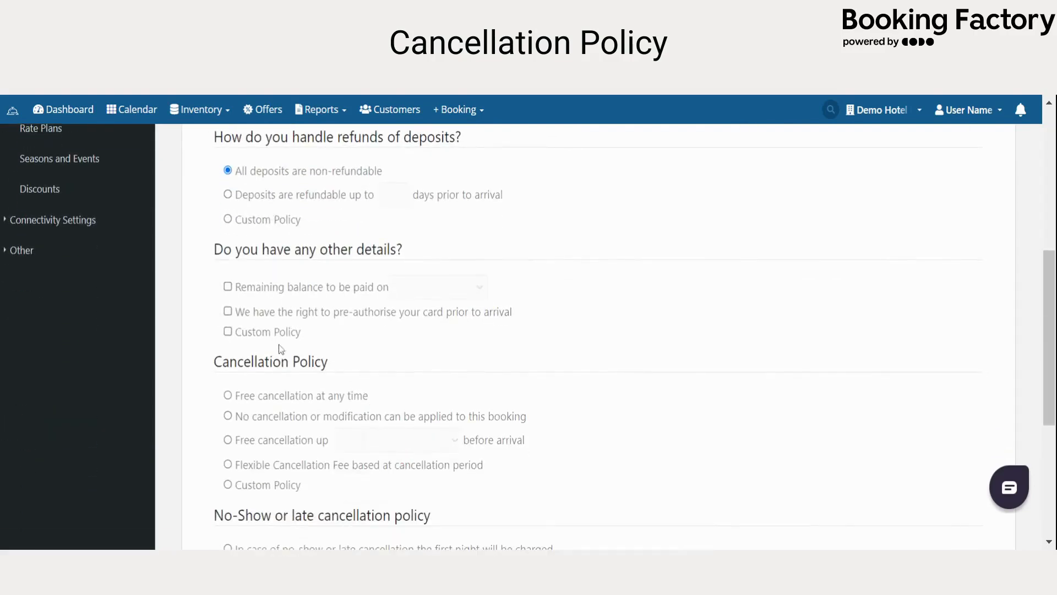
pyautogui.scroll(-2, 256, 443)
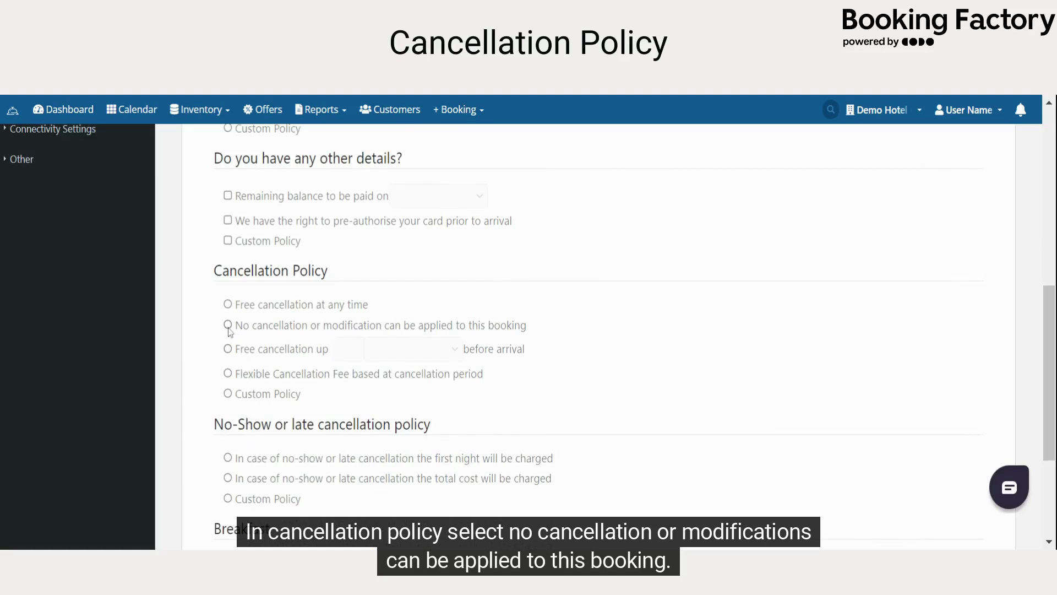
pyautogui.scroll(-4, 230, 329)
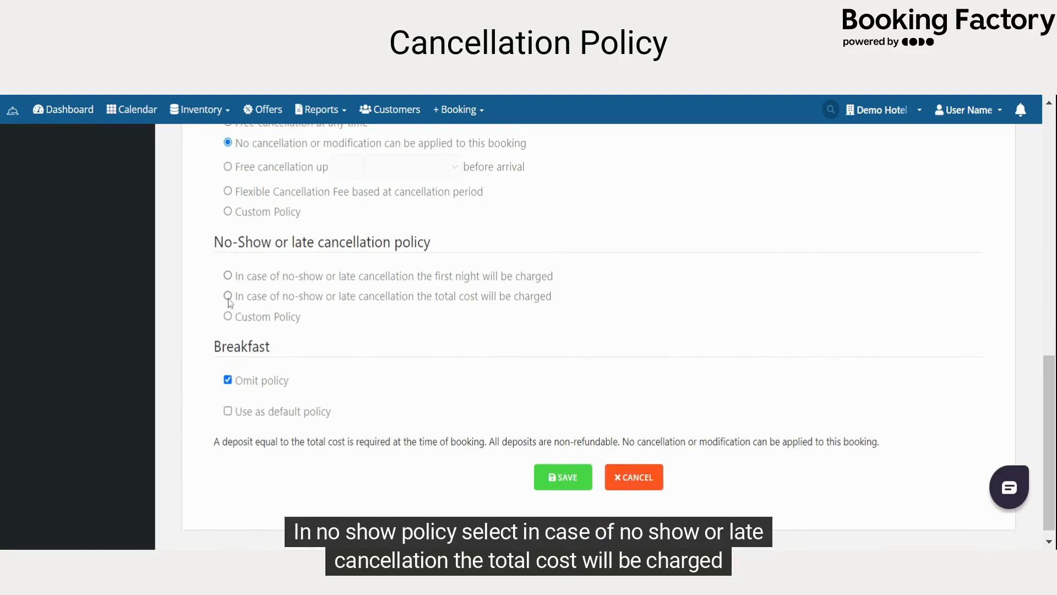
pyautogui.click(228, 297)
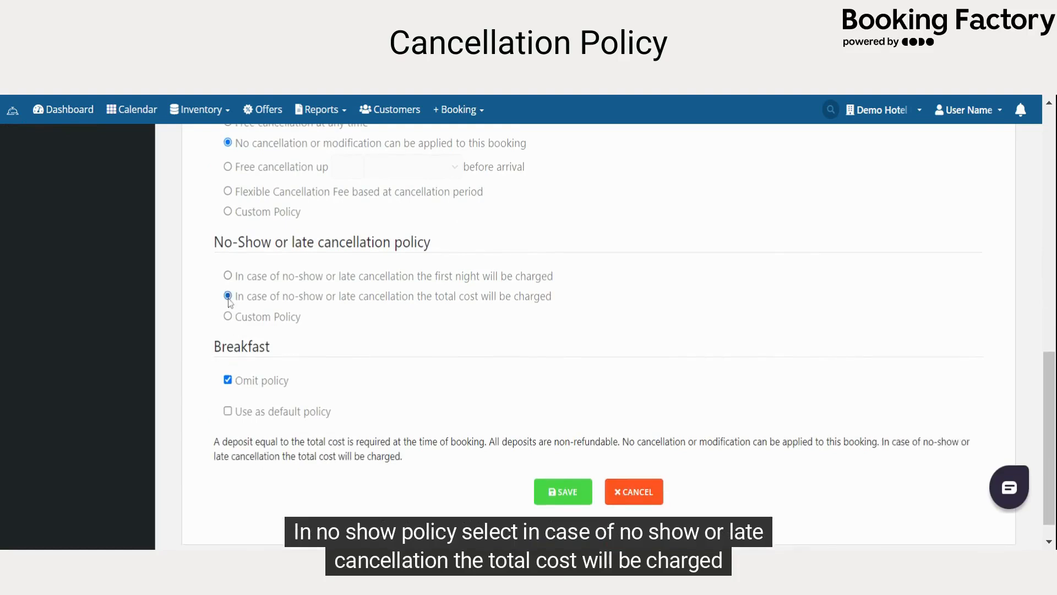
pyautogui.click(563, 495)
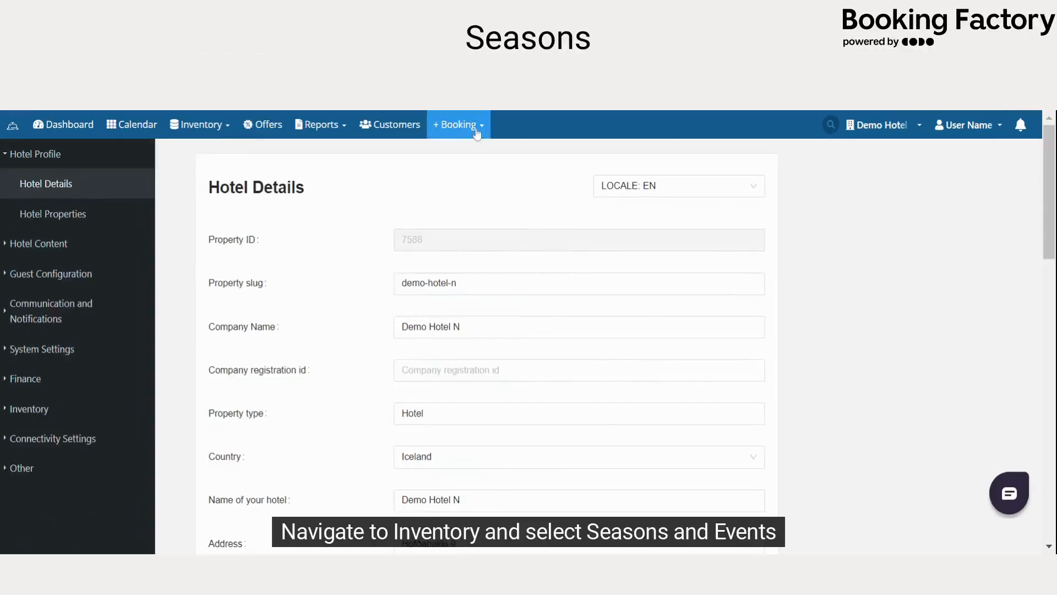
# Open the hotel's Seasons and Events inventory settings.
pyautogui.click(99, 407)
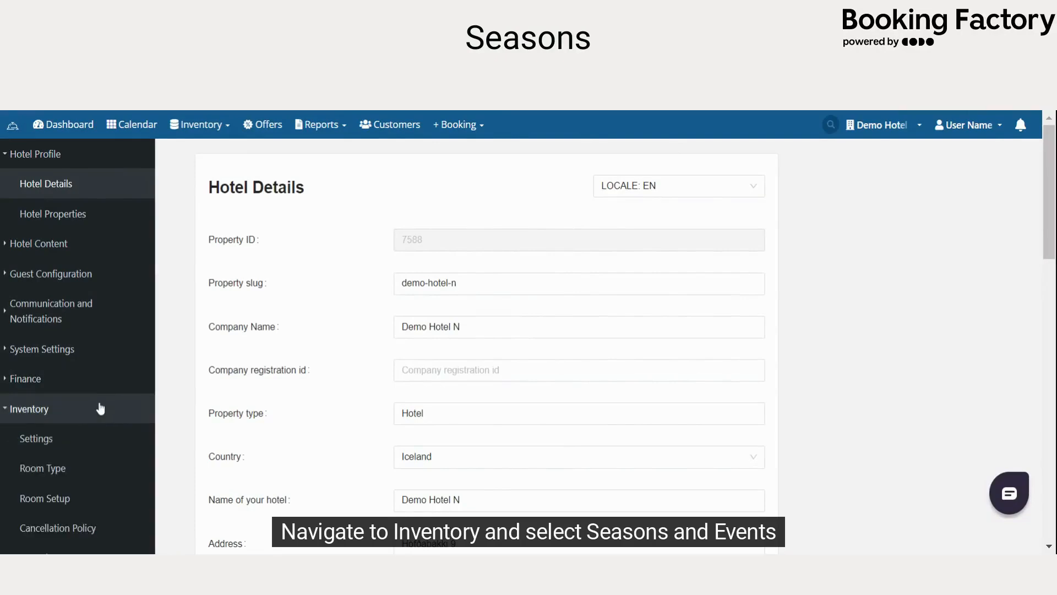
pyautogui.scroll(-2, 94, 418)
pyautogui.click(88, 493)
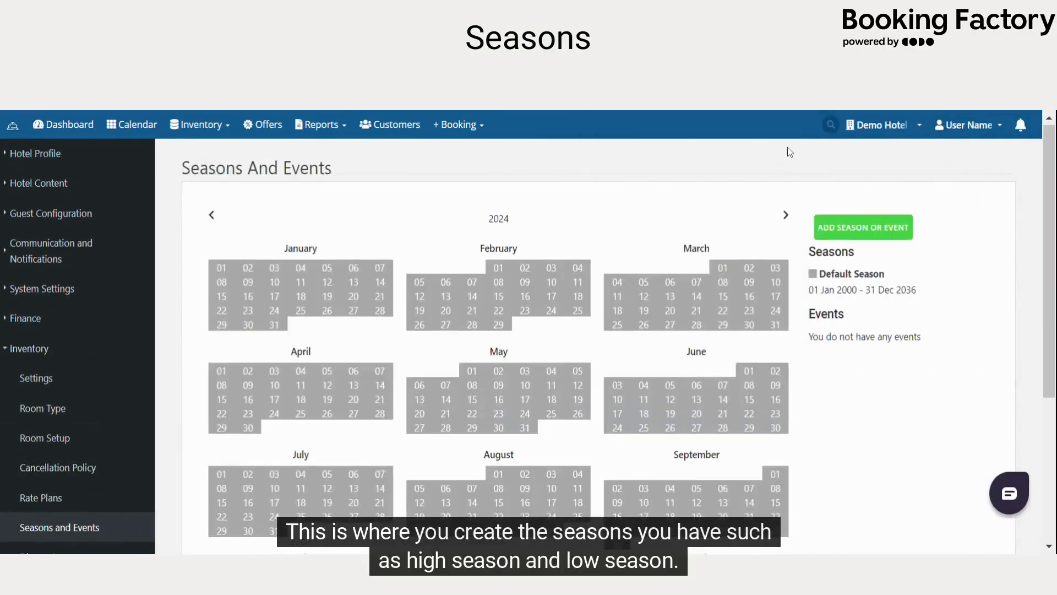
# Examine the default season's date range and its coverage in the 2024 and 2025 calendars.
pyautogui.scroll(-4, 532, 226)
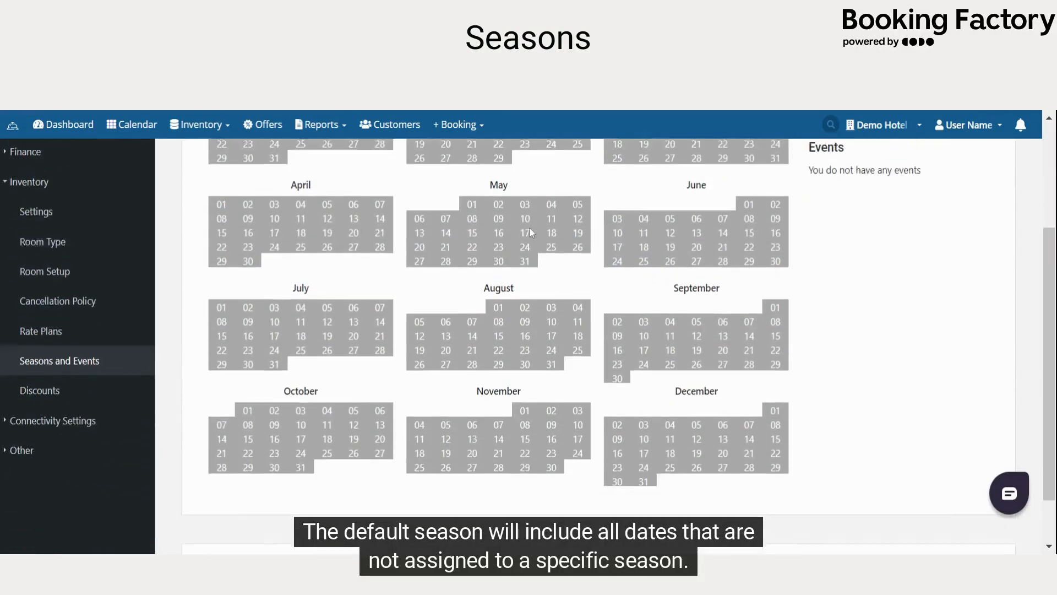
pyautogui.moveTo(529, 232)
pyautogui.scroll(2, 528, 232)
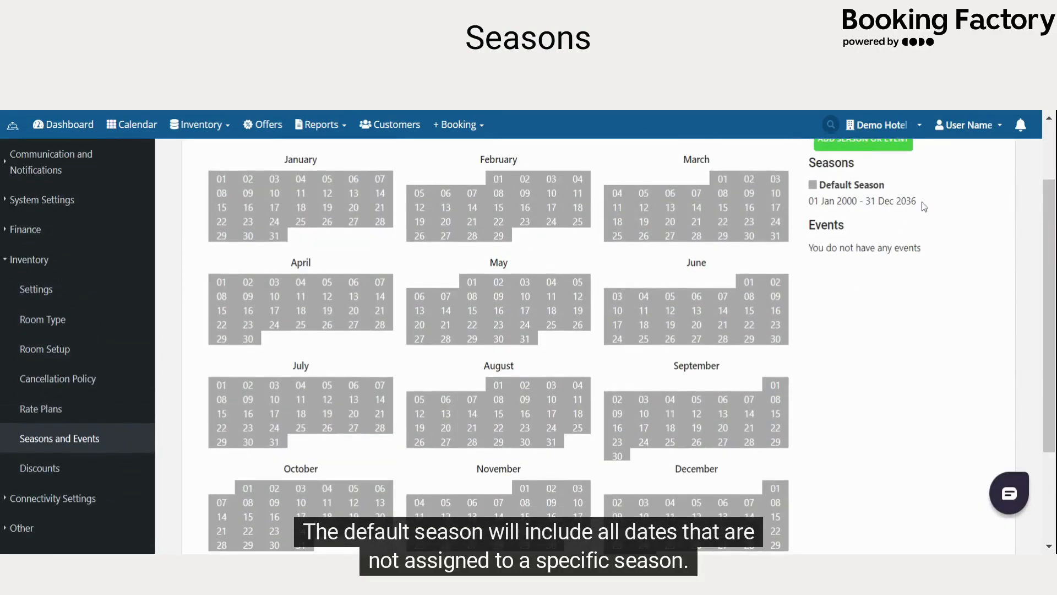
pyautogui.moveTo(925, 207); pyautogui.dragTo(806, 187)
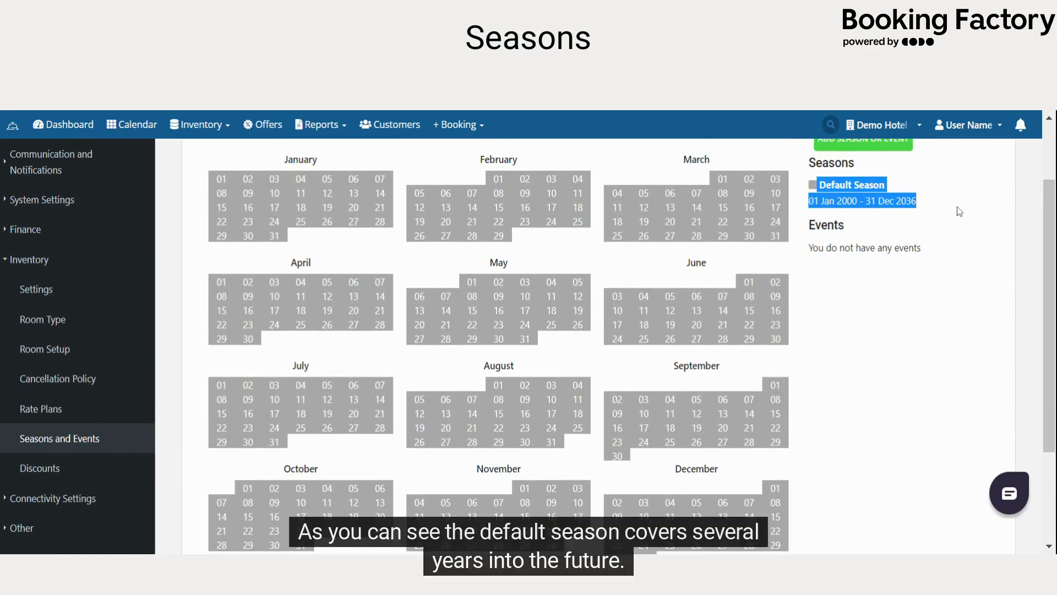
pyautogui.scroll(2, 955, 212)
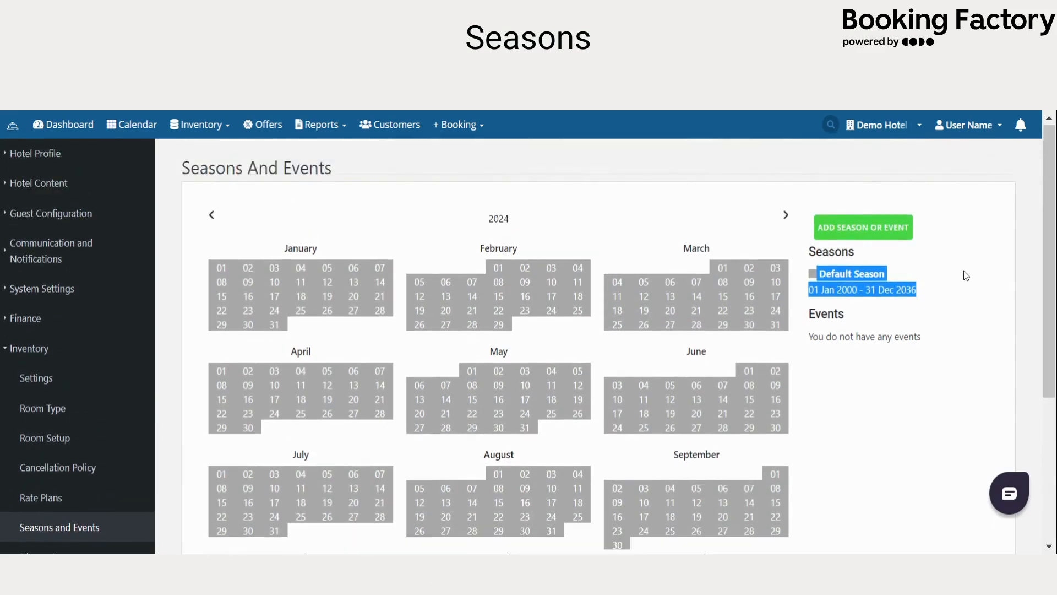
pyautogui.click(966, 275)
pyautogui.click(785, 215)
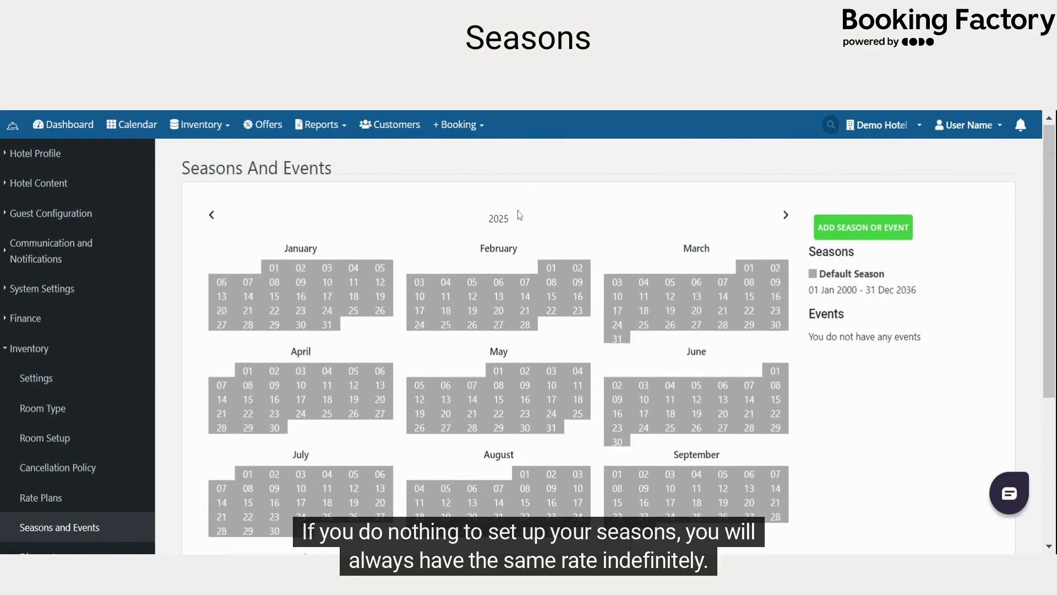
# Examine the default season's coverage in the 2026 calendar and return to the 2024 calendar.
pyautogui.click(786, 214)
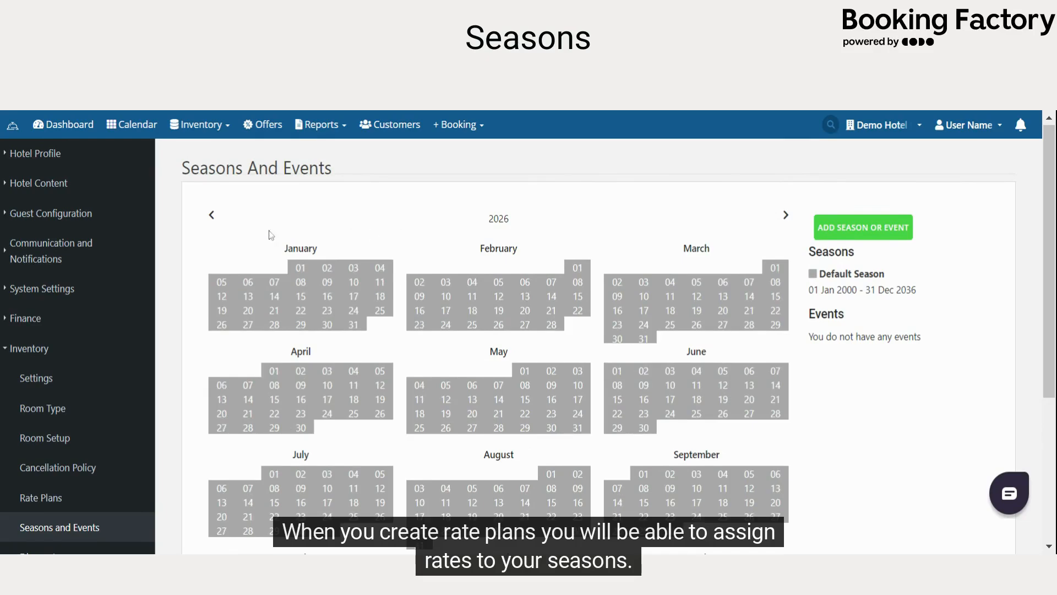
pyautogui.click(211, 214)
pyautogui.click(211, 214)
pyautogui.scroll(-2, 468, 355)
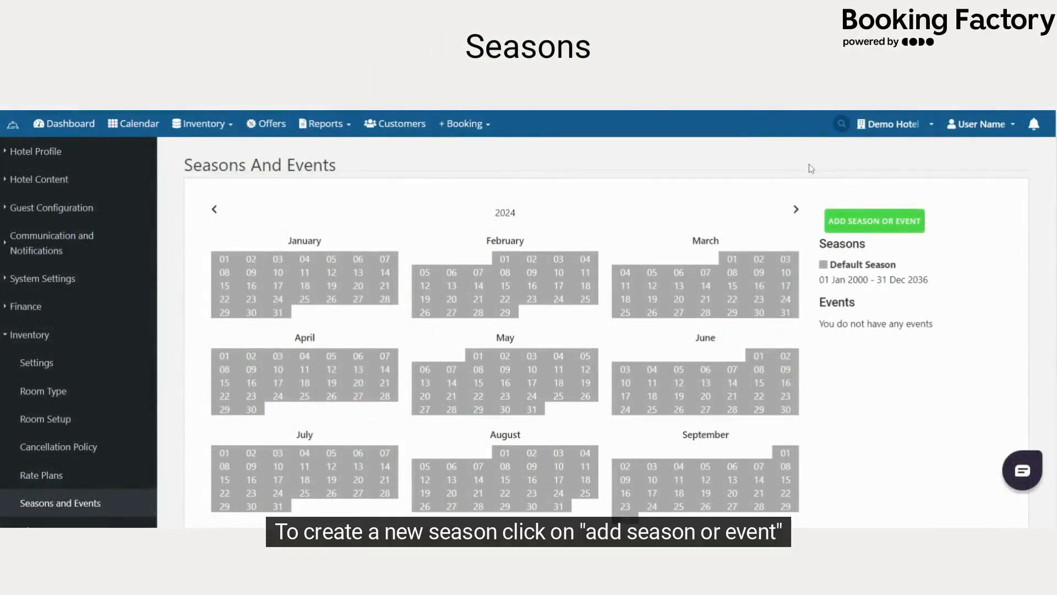
# Create a light blue season titled Low Season covering 01 Jan 2024 to 30 Apr 2024 and save it.
pyautogui.click(892, 224)
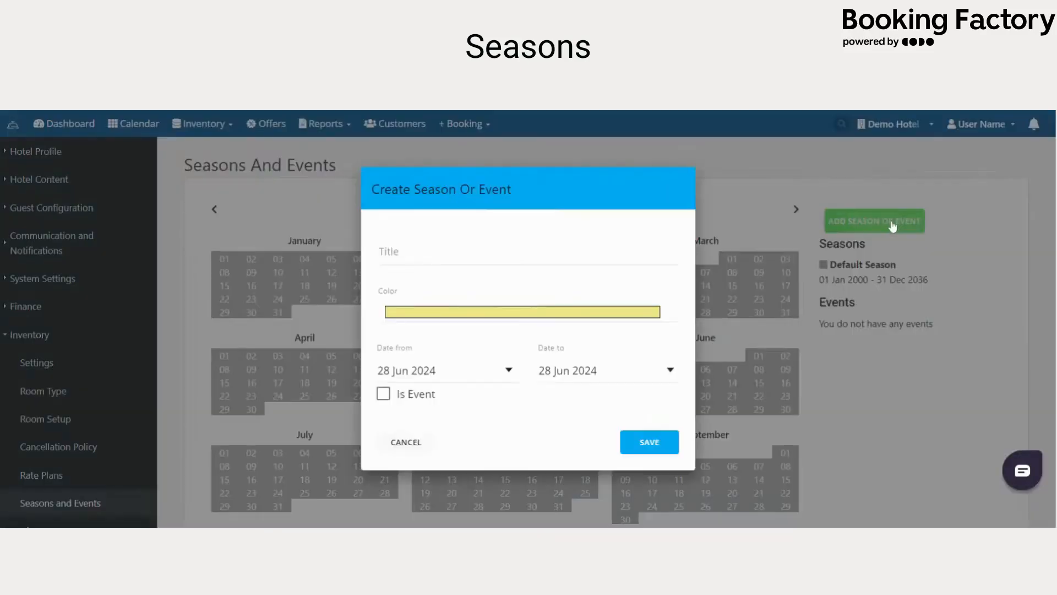
pyautogui.click(402, 448)
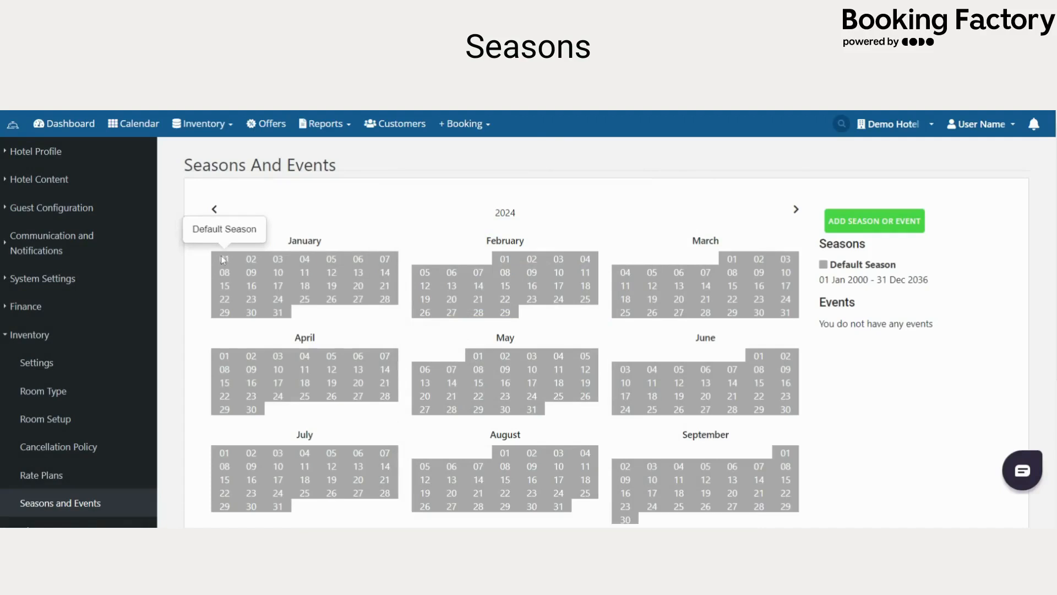
pyautogui.moveTo(215, 262); pyautogui.dragTo(262, 414)
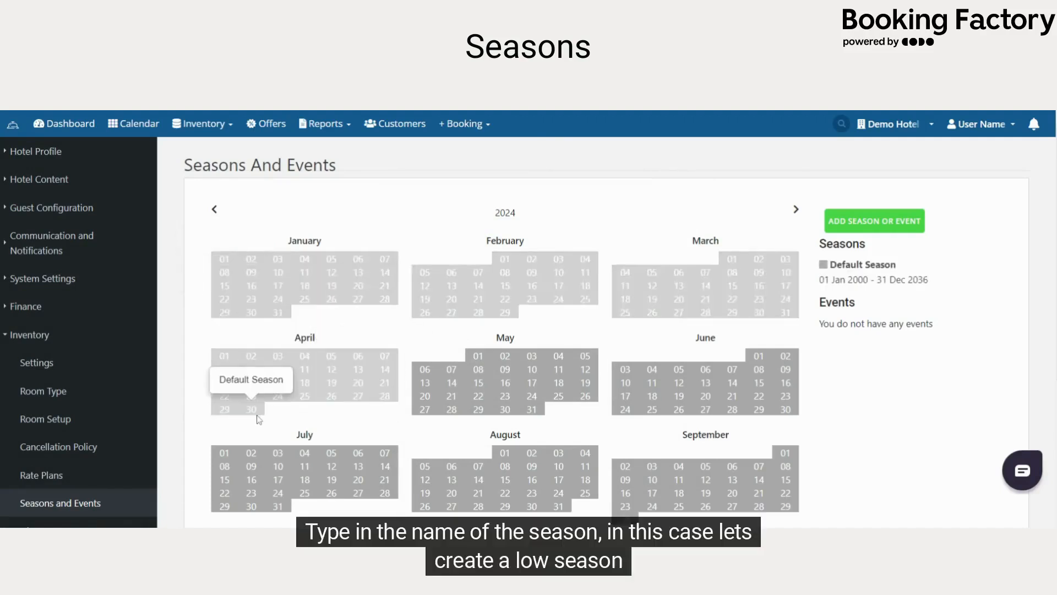
pyautogui.click(420, 257)
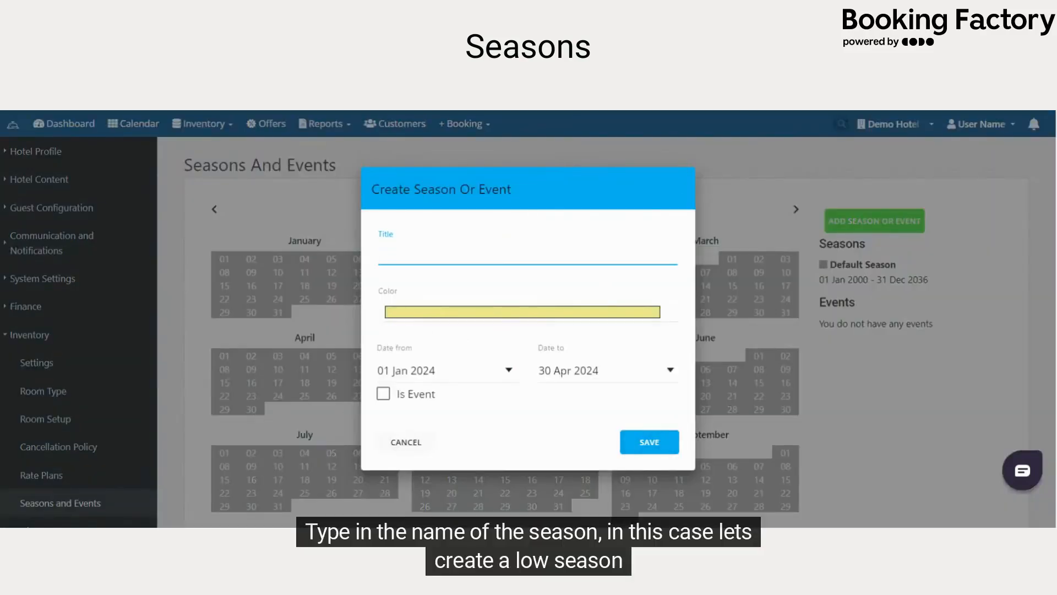
pyautogui.write('Low Season')
pyautogui.click(465, 319)
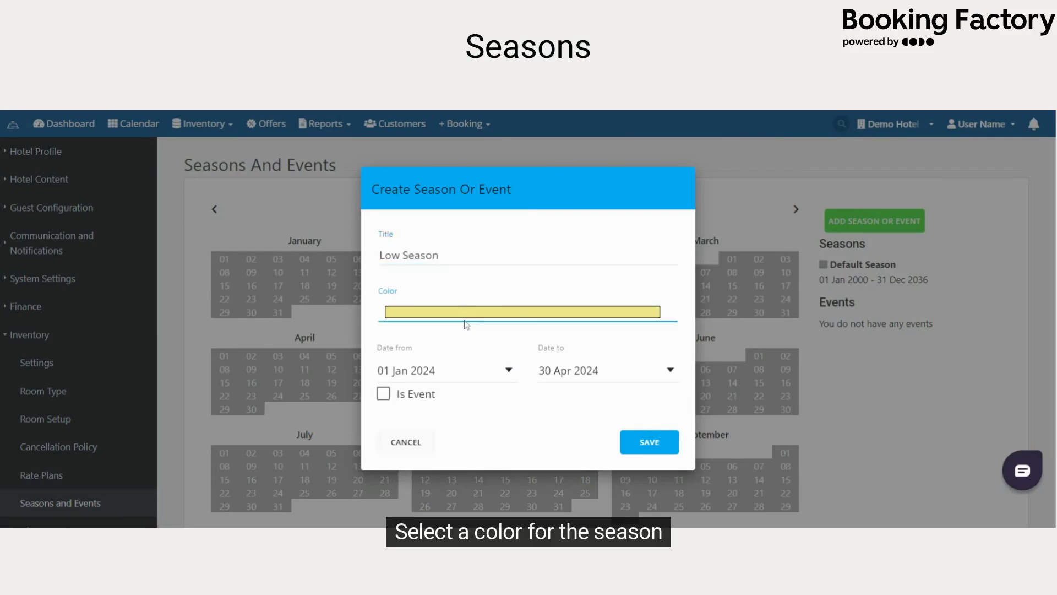
pyautogui.click(465, 325)
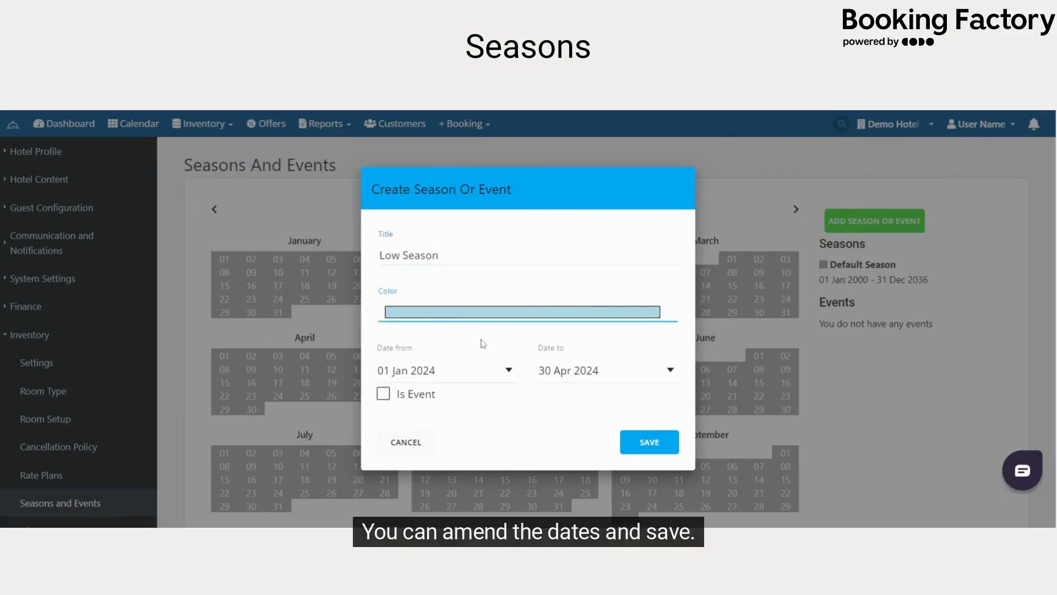
pyautogui.click(646, 442)
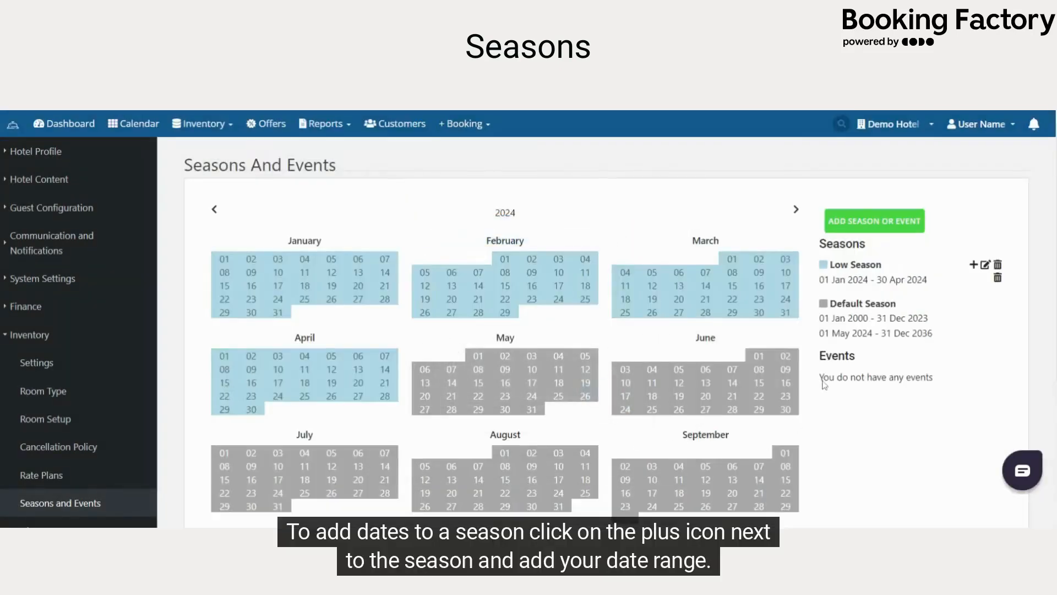
# Add the range 01 Oct 2024 to 31 Dec 2024 to the existing Low Season and save it.
pyautogui.click(974, 265)
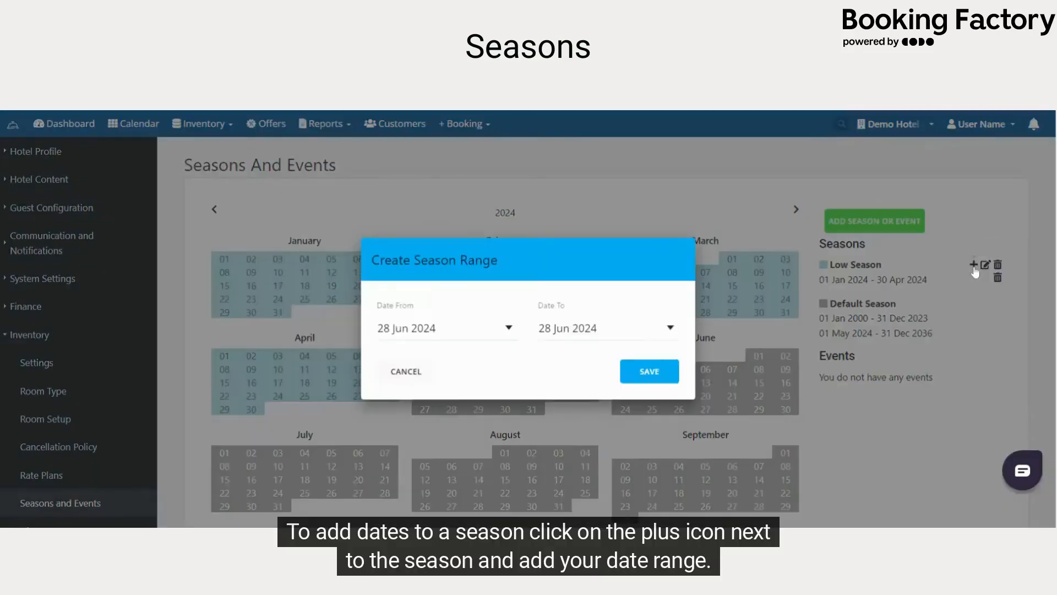
pyautogui.click(387, 369)
pyautogui.scroll(-2, 604, 348)
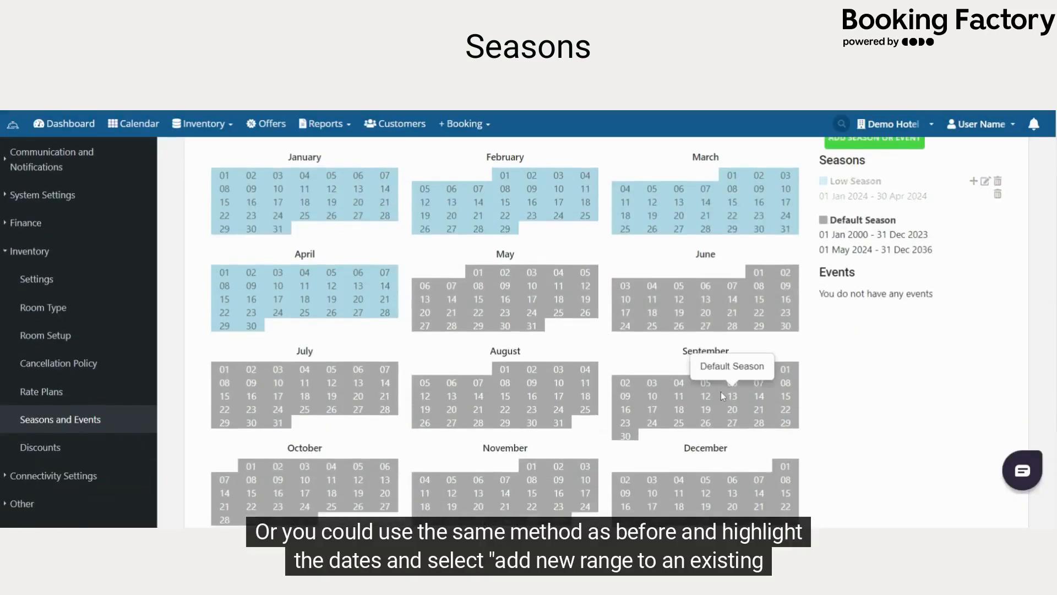
pyautogui.scroll(-2, 719, 393)
pyautogui.moveTo(255, 385); pyautogui.dragTo(652, 448)
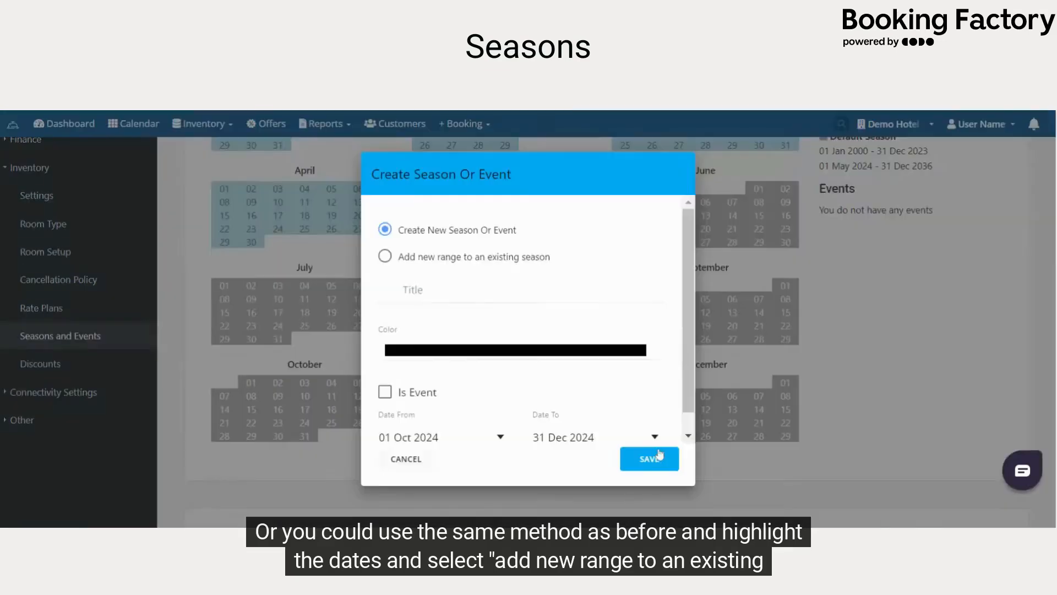
pyautogui.click(455, 258)
pyautogui.click(446, 339)
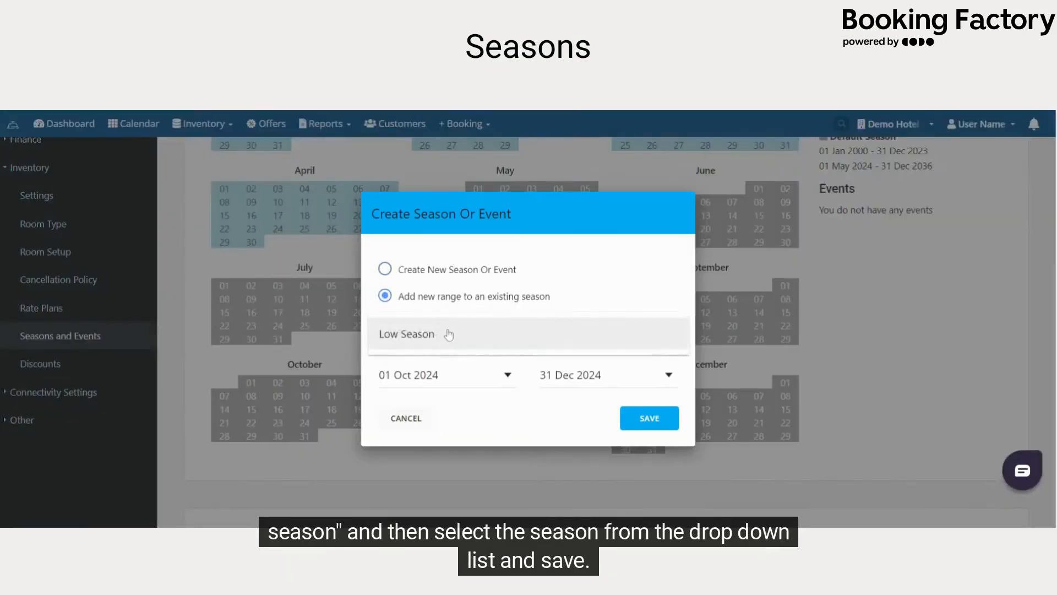
pyautogui.click(448, 337)
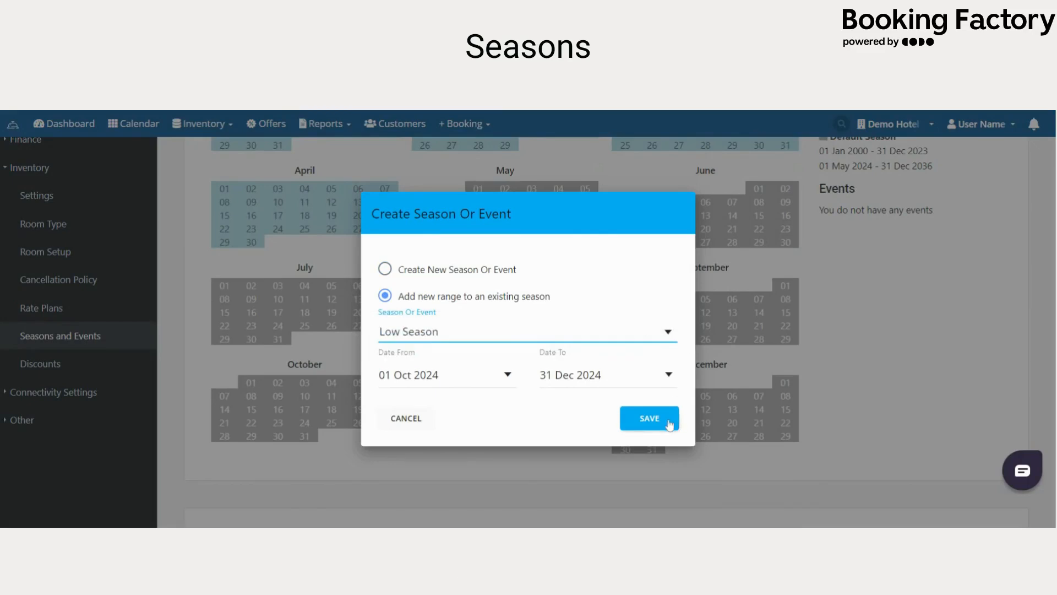
pyautogui.click(667, 420)
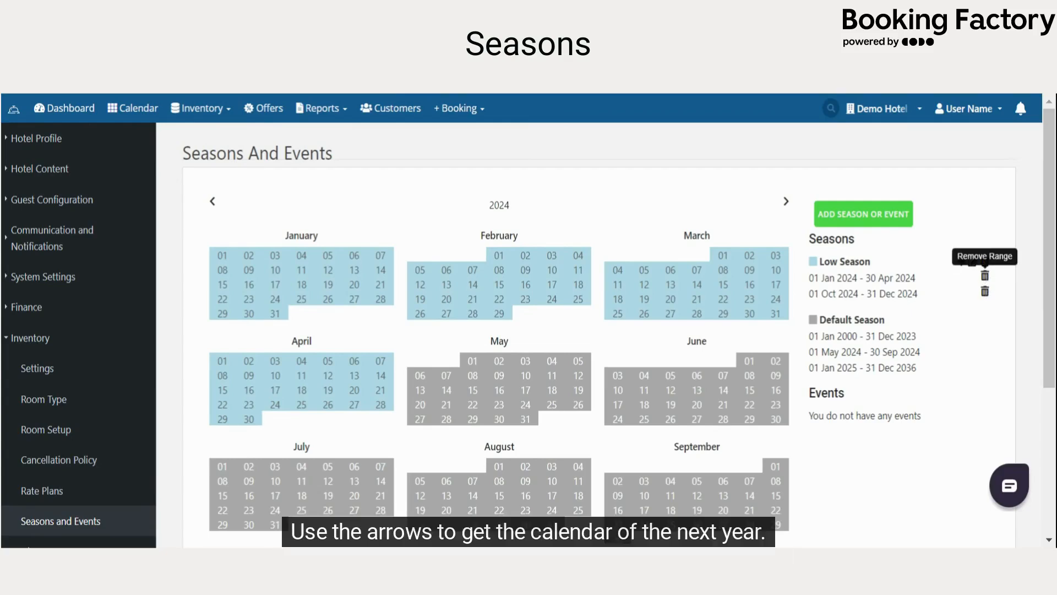
# Check the season coverage in the 2025 calendar and review Low Season's listed date ranges.
pyautogui.click(786, 202)
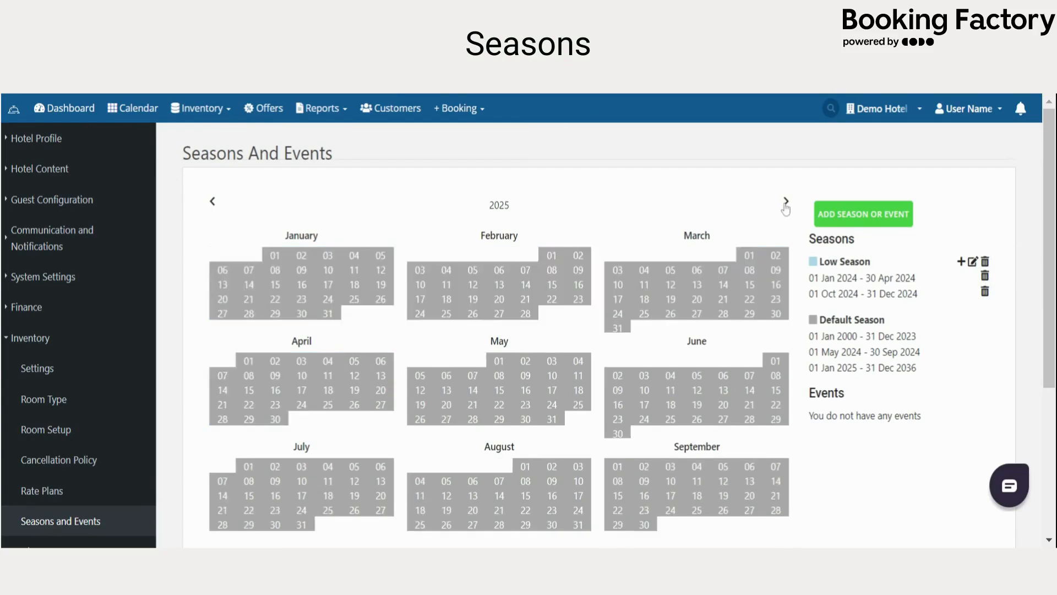
pyautogui.click(213, 204)
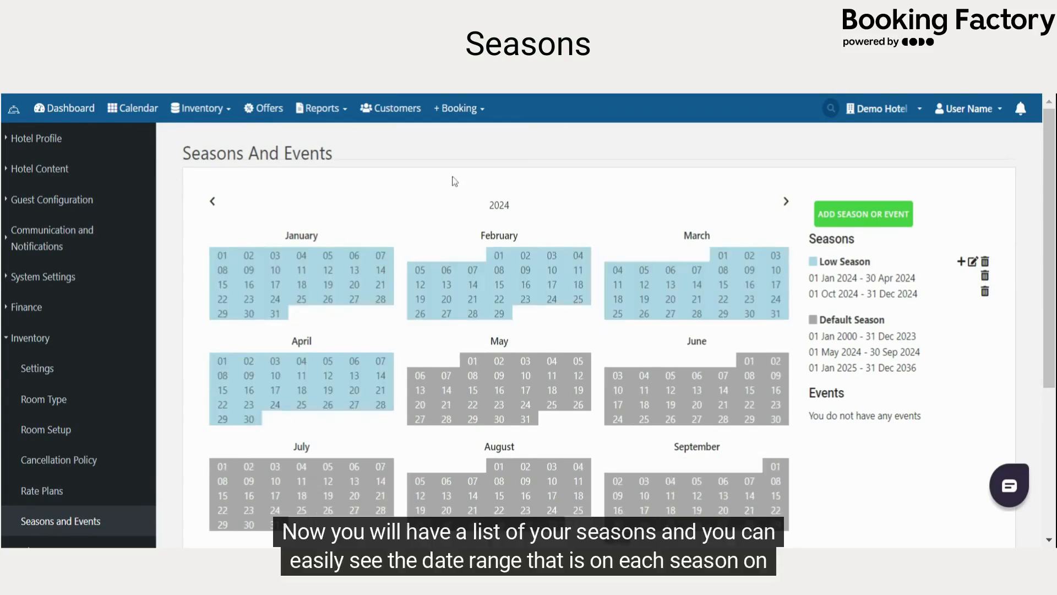
pyautogui.moveTo(925, 300); pyautogui.dragTo(811, 291)
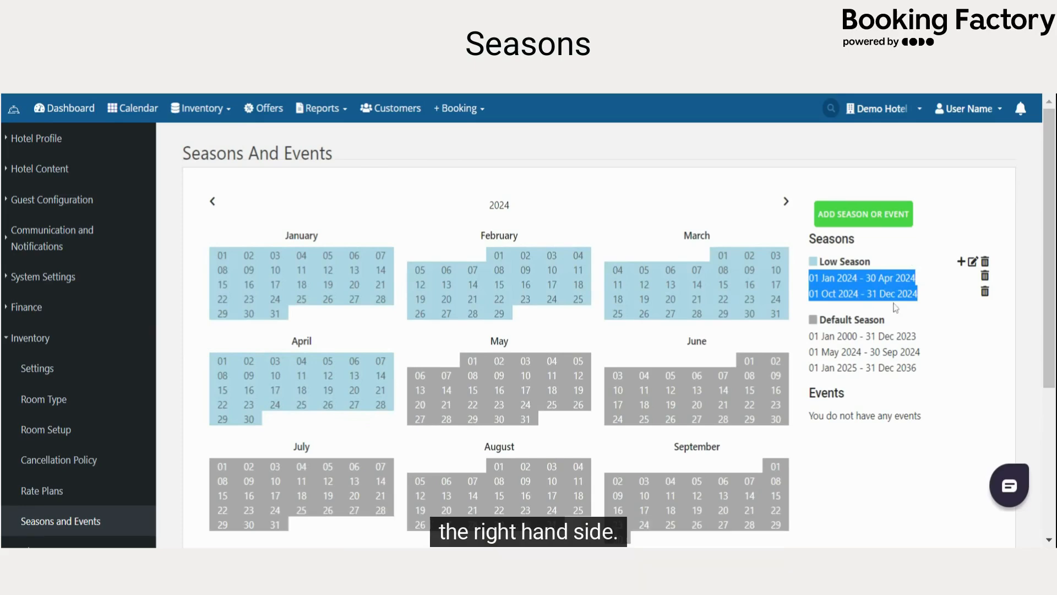
pyautogui.click(892, 499)
# Create a yellow season titled High Season covering 01 May 2024 to 30 Sep 2024 and save it.
pyautogui.scroll(-3, 572, 303)
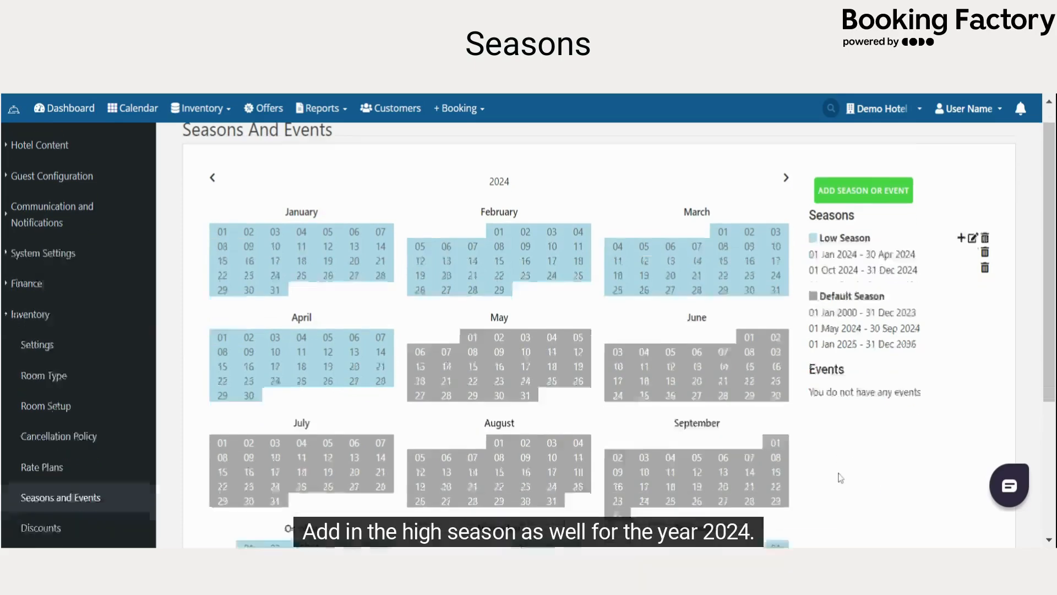
pyautogui.moveTo(471, 272); pyautogui.dragTo(619, 448)
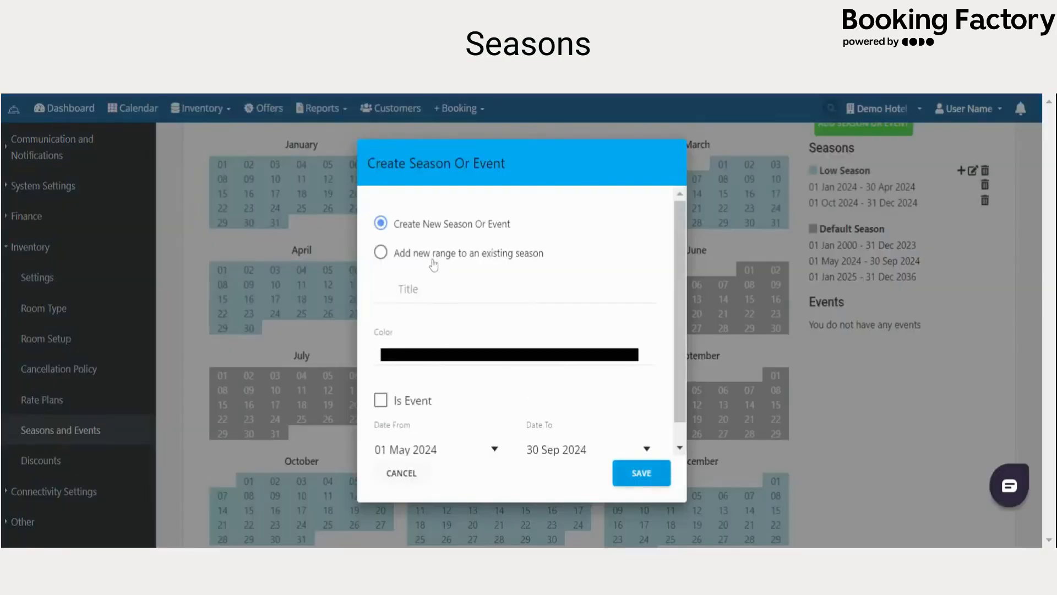
pyautogui.click(433, 287)
pyautogui.write('High Season')
pyautogui.click(451, 354)
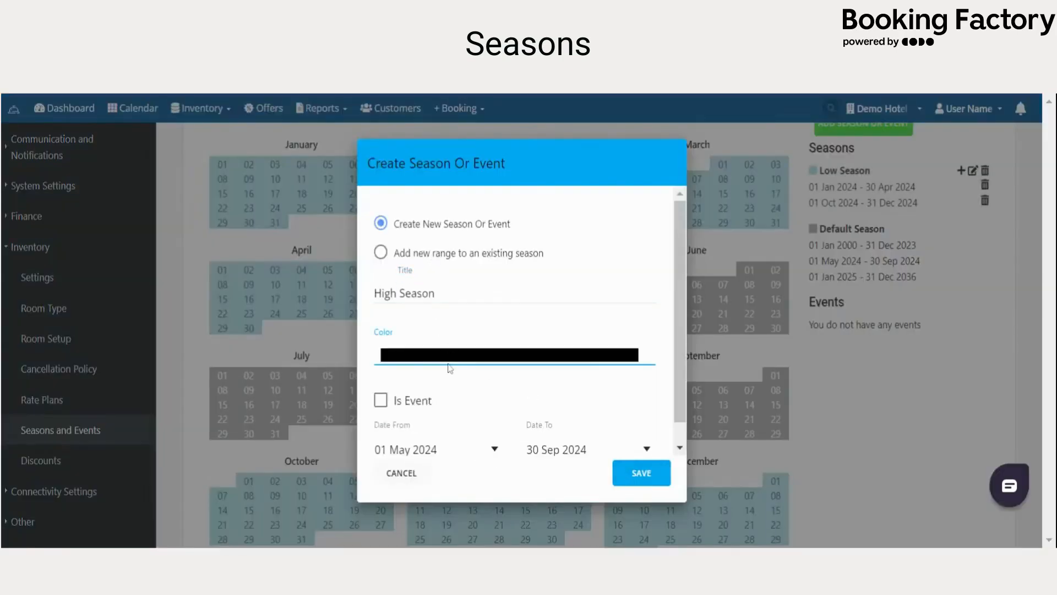
pyautogui.click(640, 472)
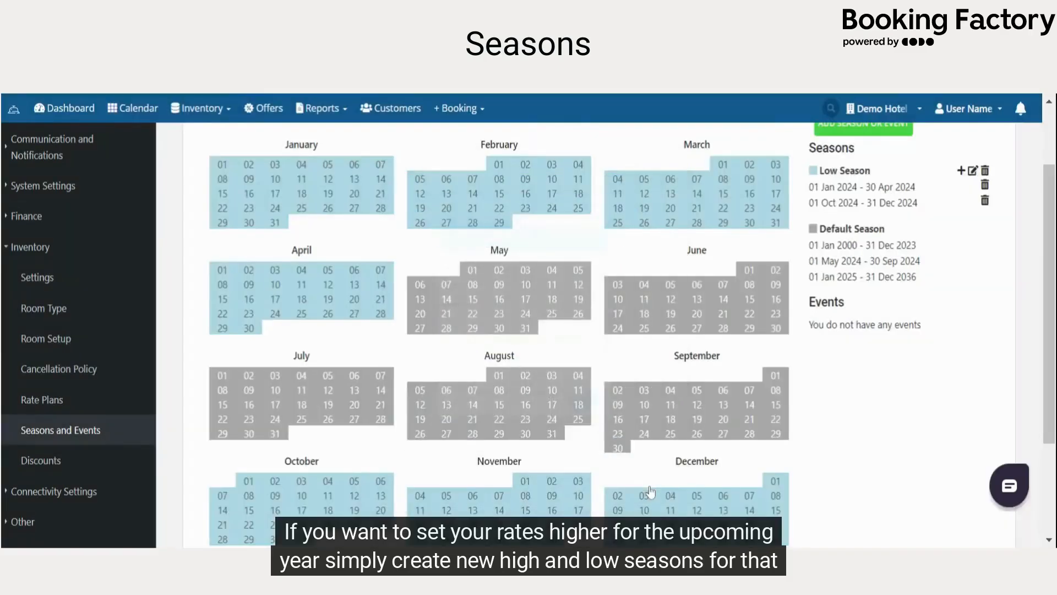
# Set Low Season's Double Room Base Rate to 200, copy the rate to all weekdays, and save the changes.
pyautogui.scroll(2, 671, 431)
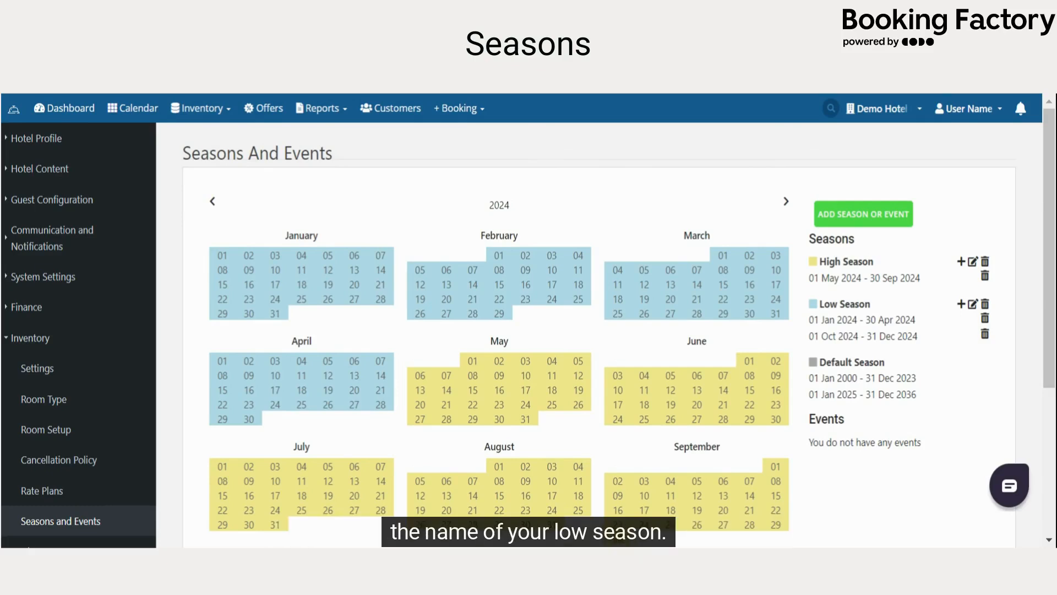
pyautogui.click(837, 306)
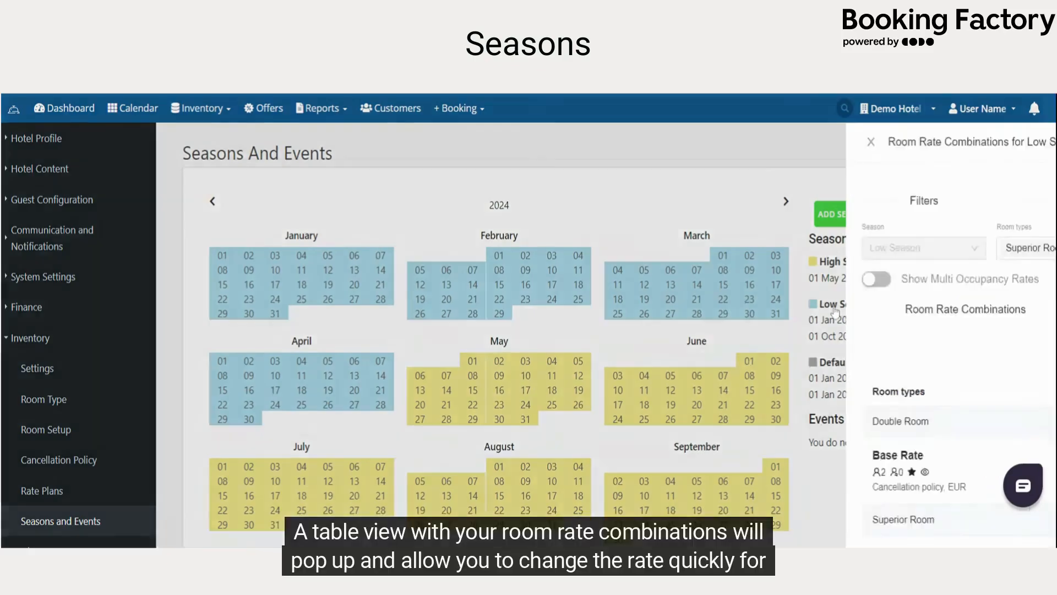
pyautogui.scroll(-3, 333, 388)
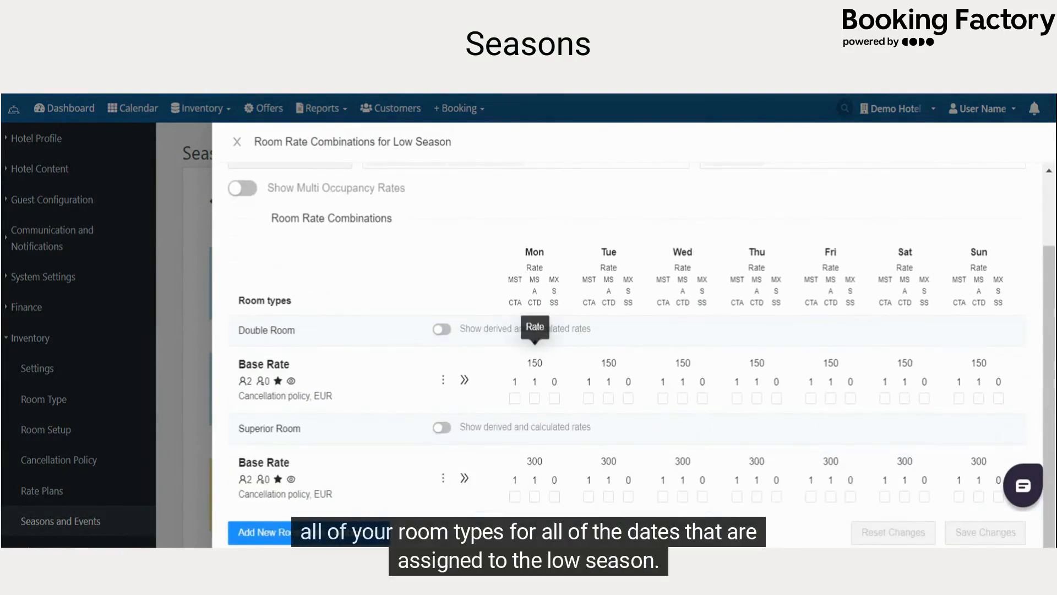
pyautogui.doubleClick(535, 363)
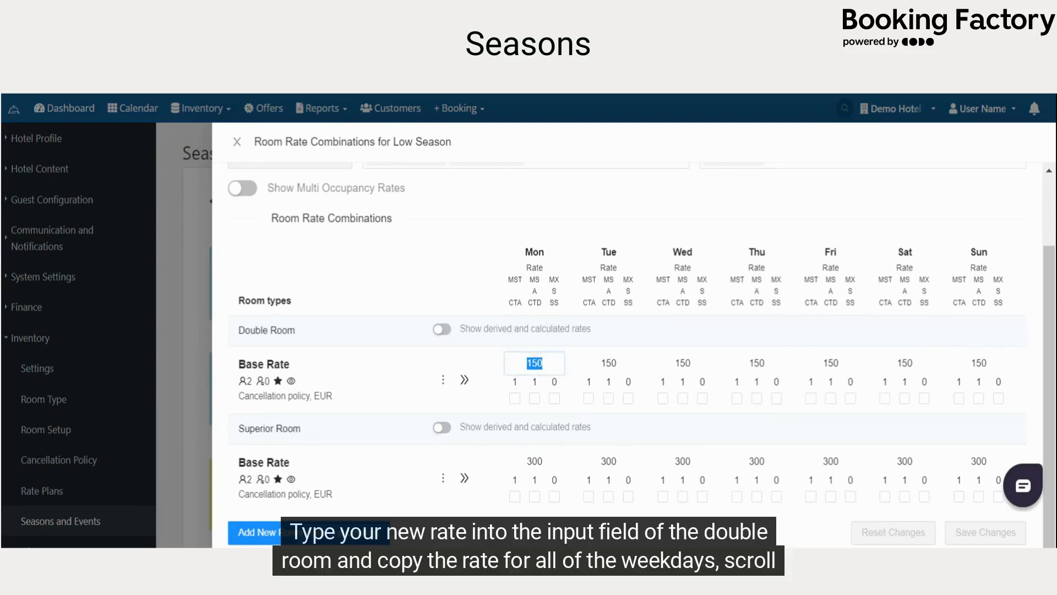
pyautogui.write('200')
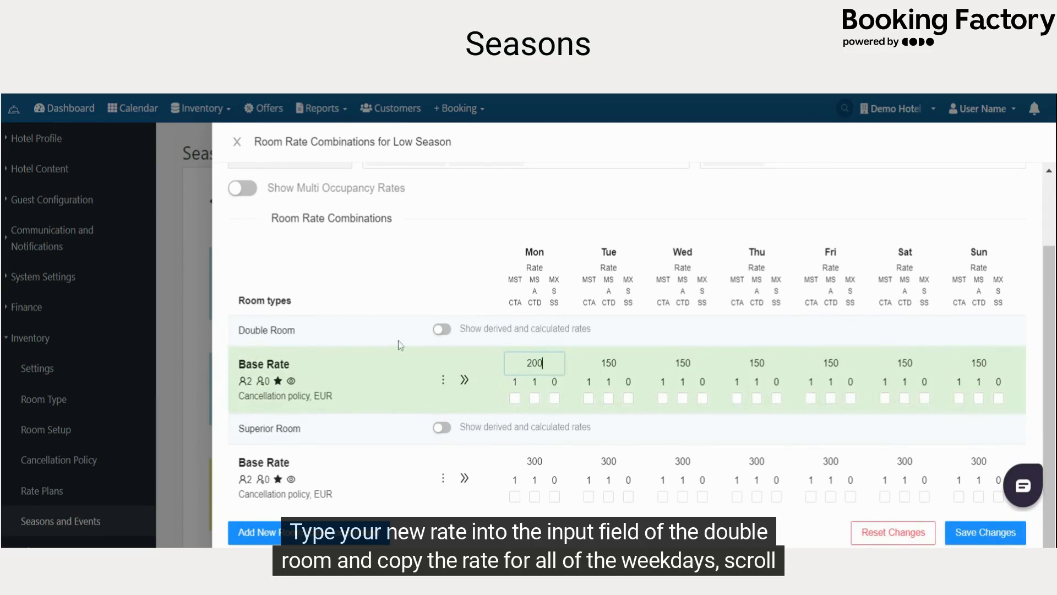
pyautogui.click(465, 382)
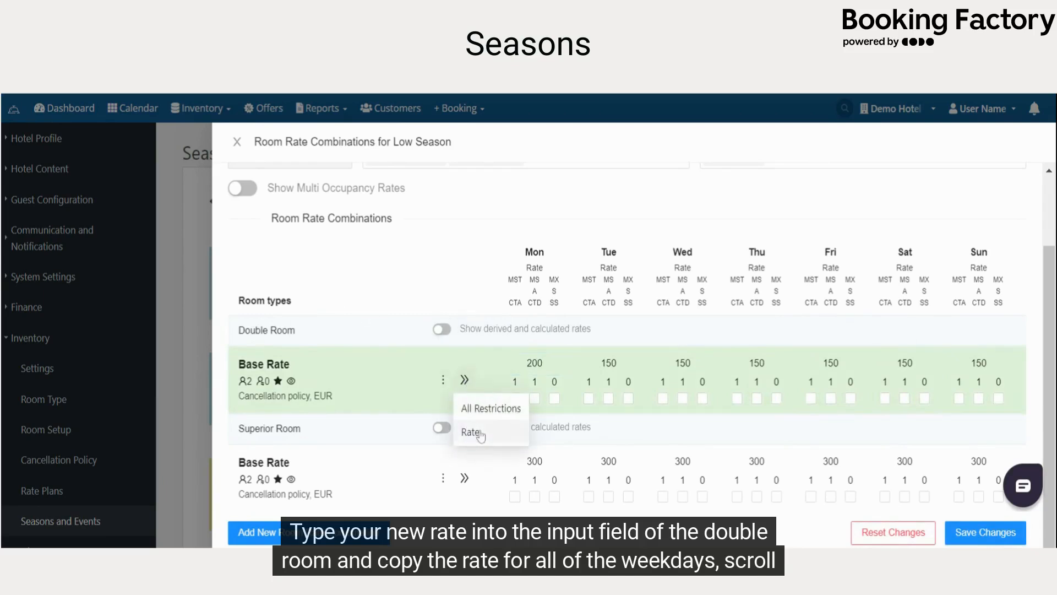
pyautogui.click(478, 434)
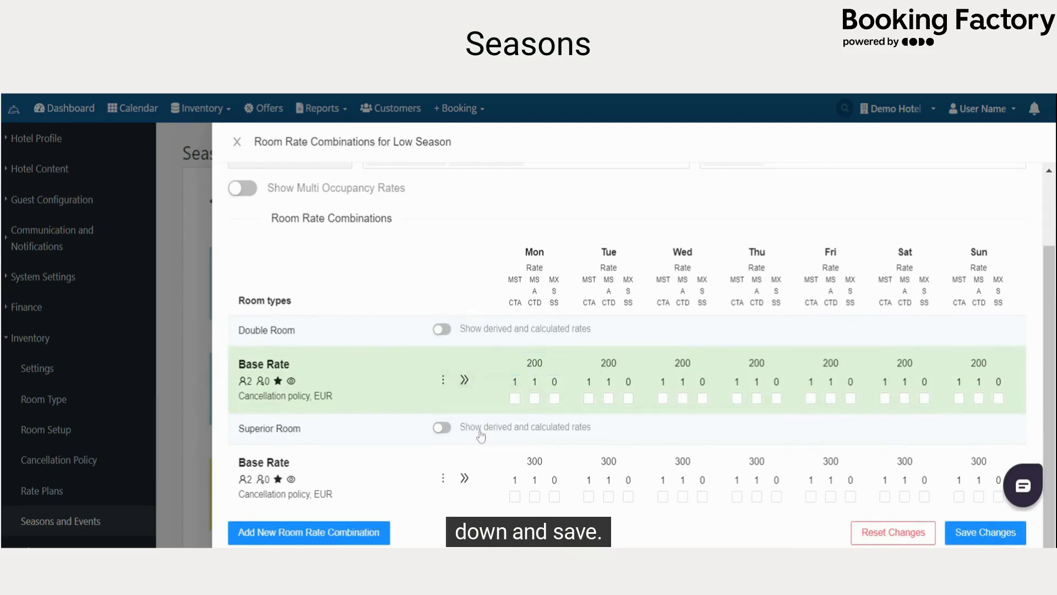
pyautogui.click(972, 532)
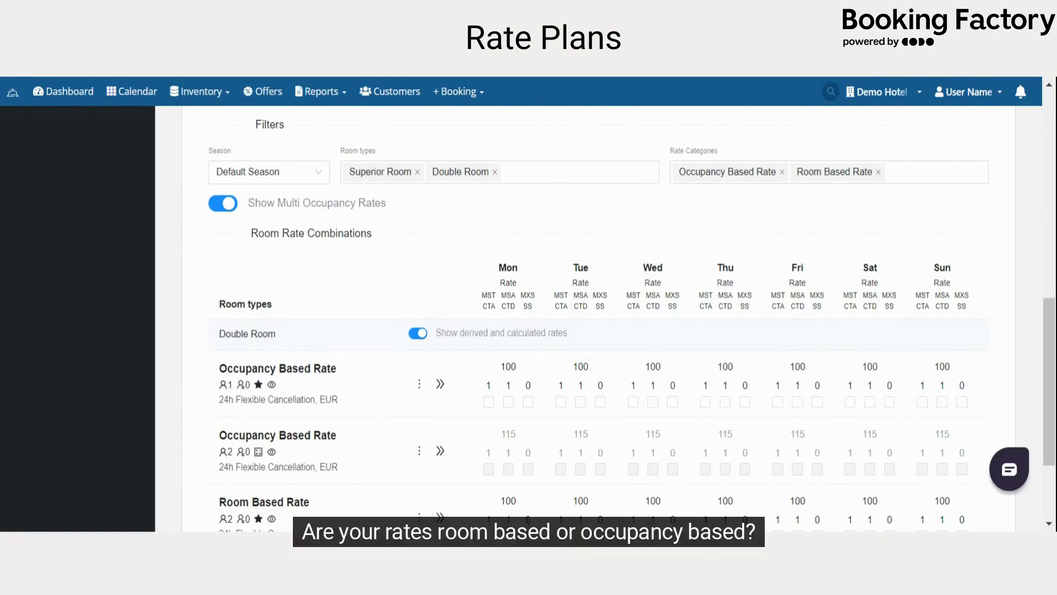
# Compare the Double Room's Occupancy Based Rate and Room Based Rate entries in the room rate combinations.
pyautogui.scroll(-2, 390, 246)
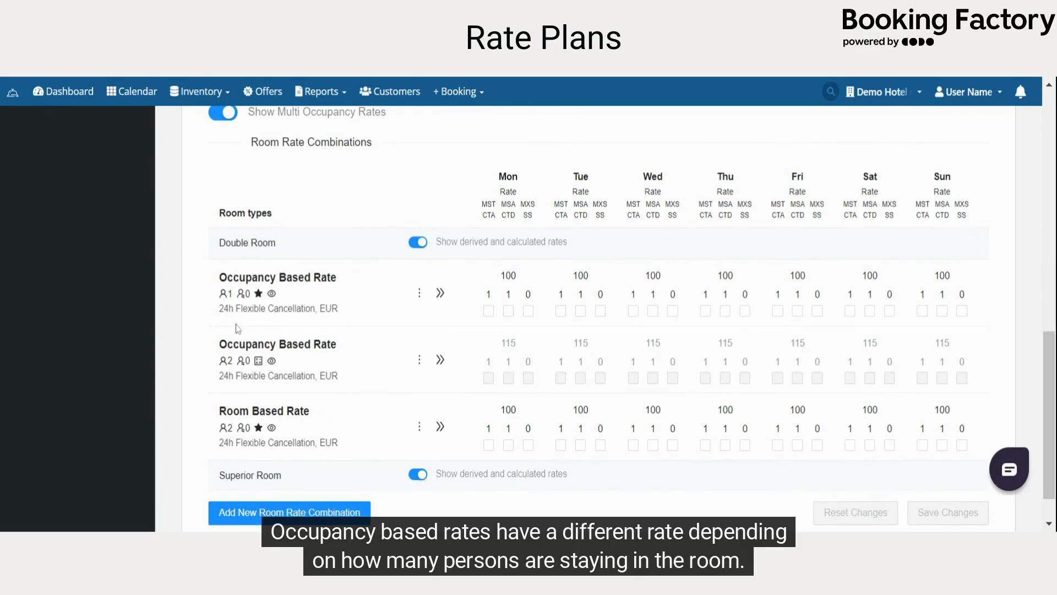
pyautogui.moveTo(225, 289)
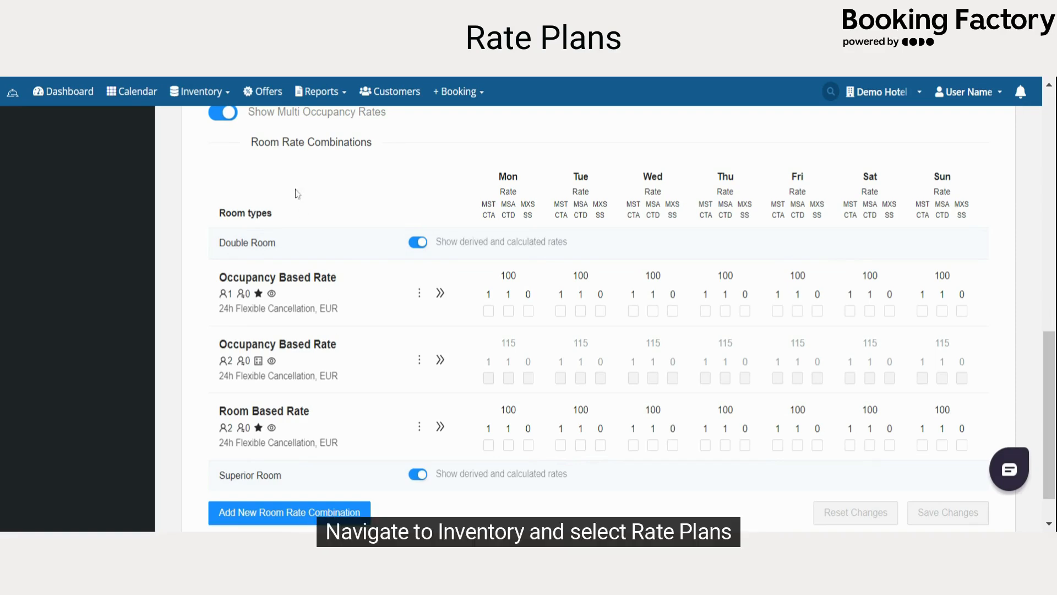
# Start a new rate plan titled Standard Rate with Room only meals, the 24h Flexible Cancellation policy and EUR currency.
pyautogui.scroll(7, 176, 270)
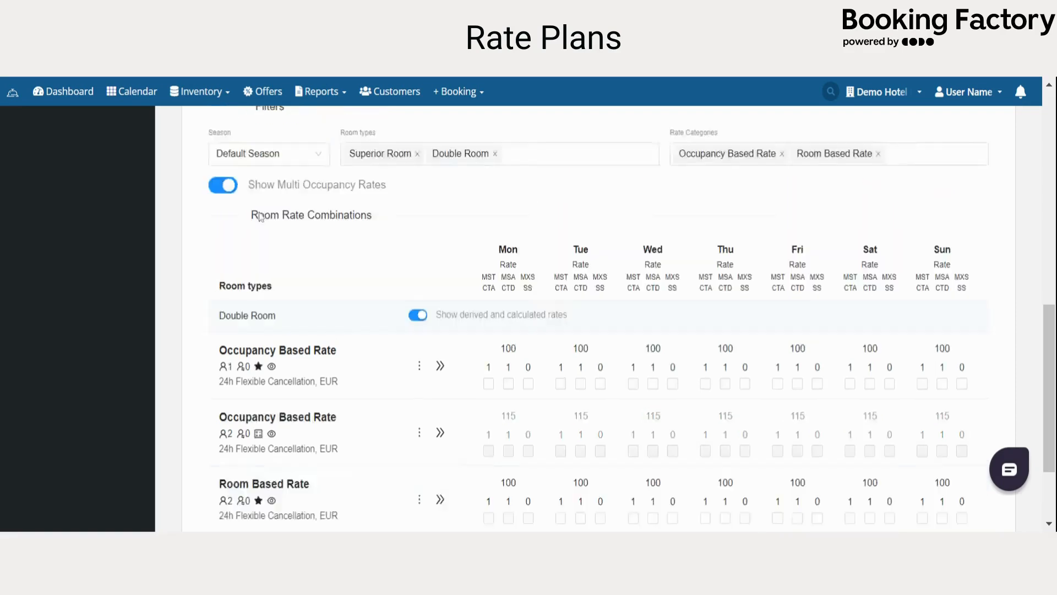
pyautogui.scroll(2, 77, 242)
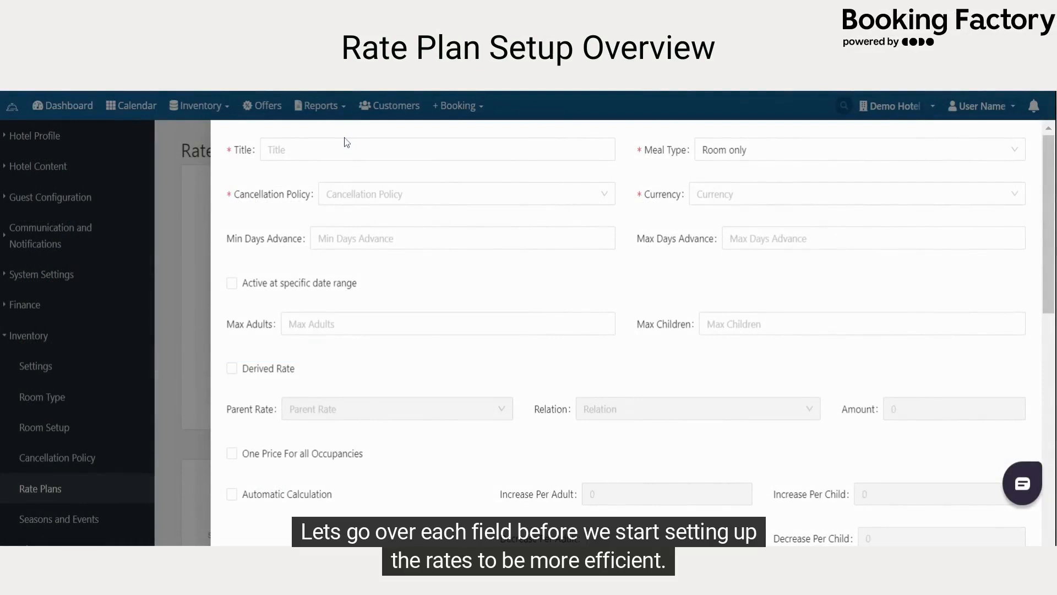
pyautogui.click(345, 138)
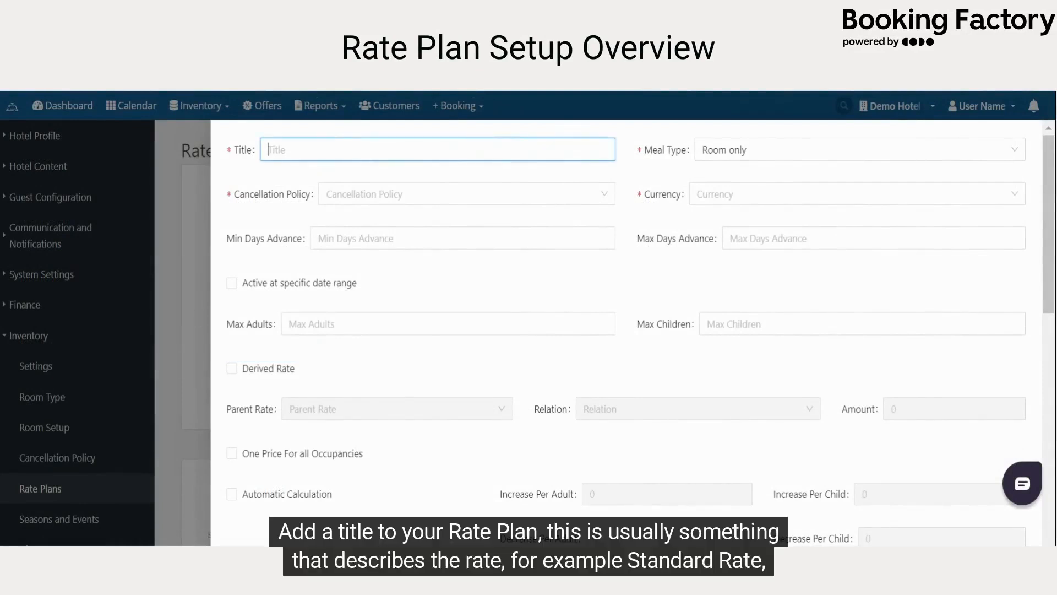
pyautogui.write('Standard Rate')
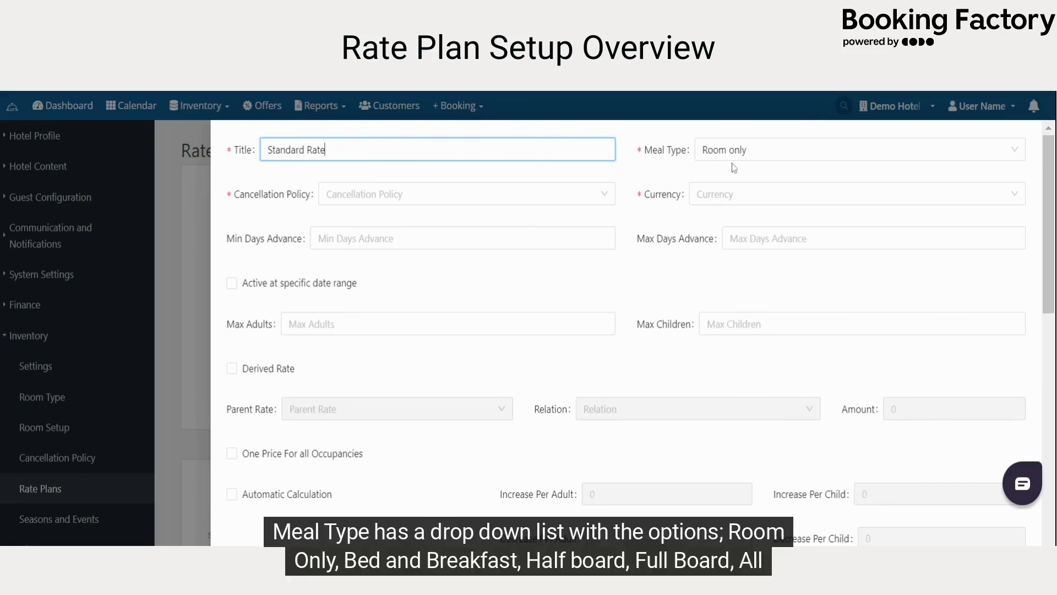
pyautogui.click(763, 149)
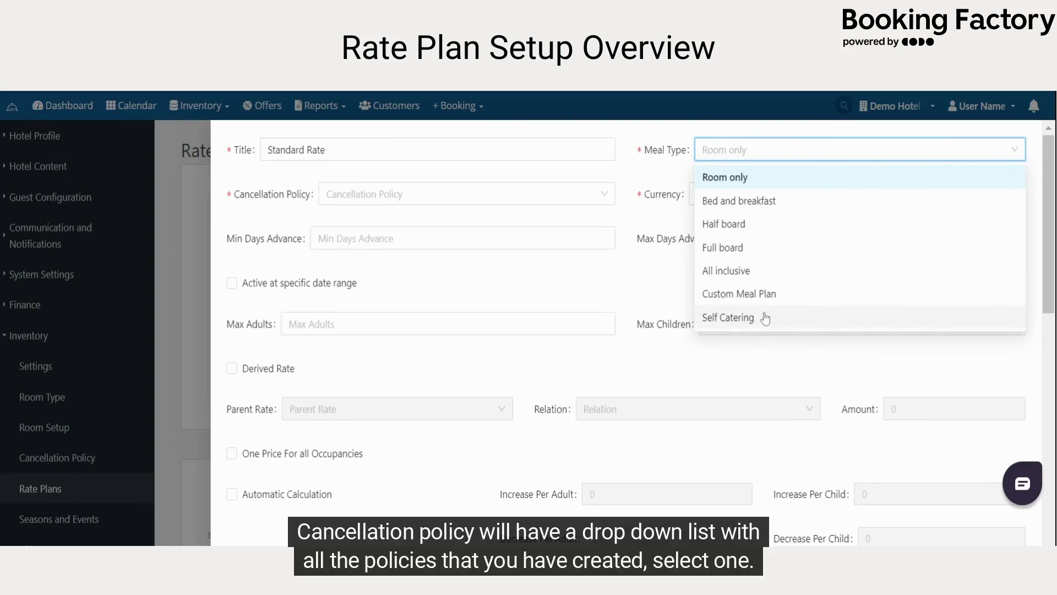
pyautogui.click(666, 280)
pyautogui.click(434, 196)
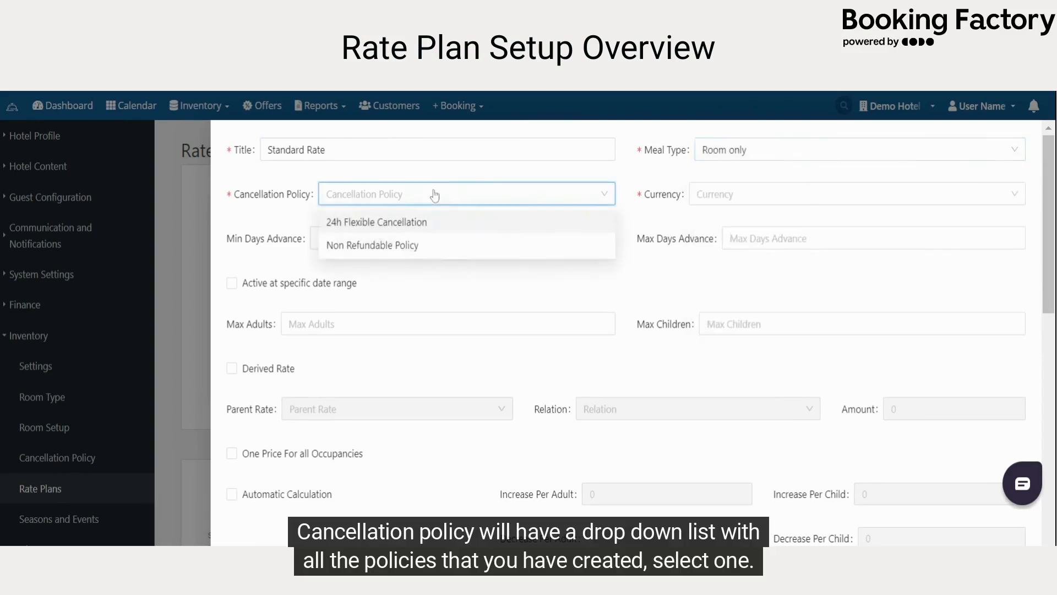
pyautogui.click(432, 224)
pyautogui.click(770, 205)
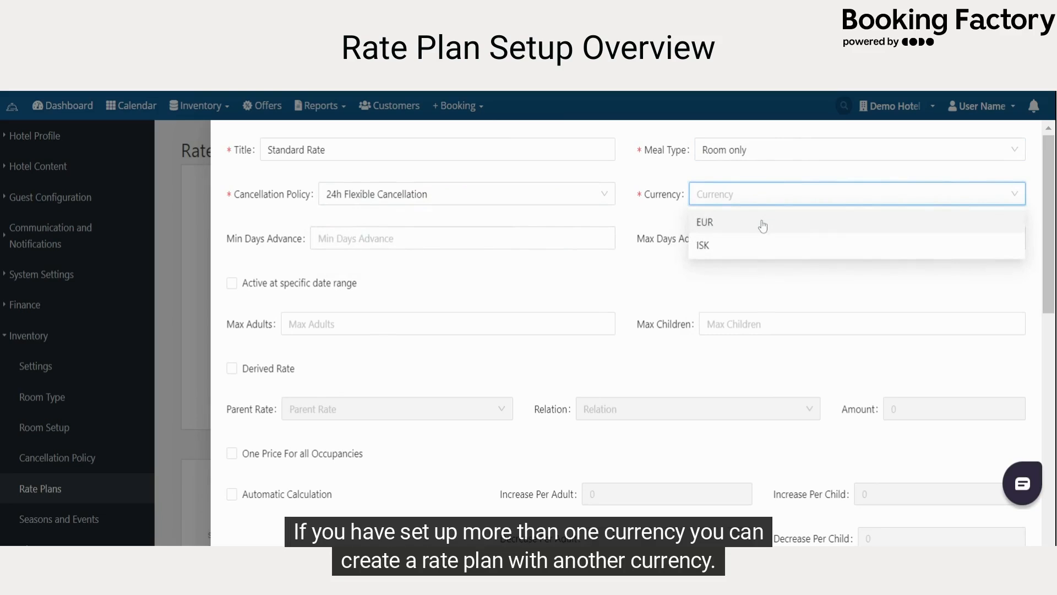
pyautogui.click(762, 223)
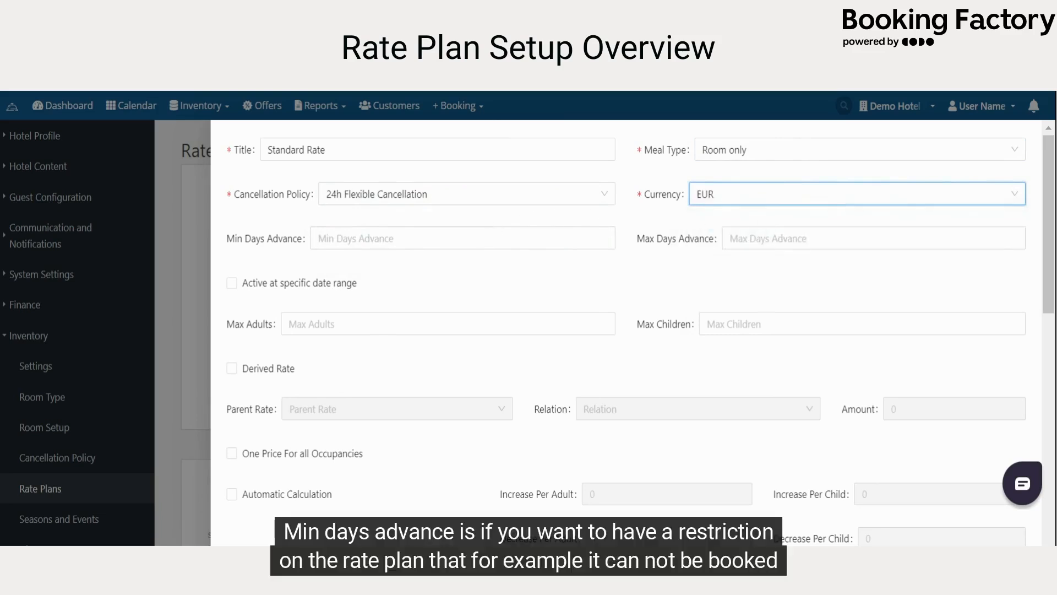
# Set the rate plan's minimum days in advance to 2 and maximum to 700, leaving it without a specific active date range.
pyautogui.click(385, 238)
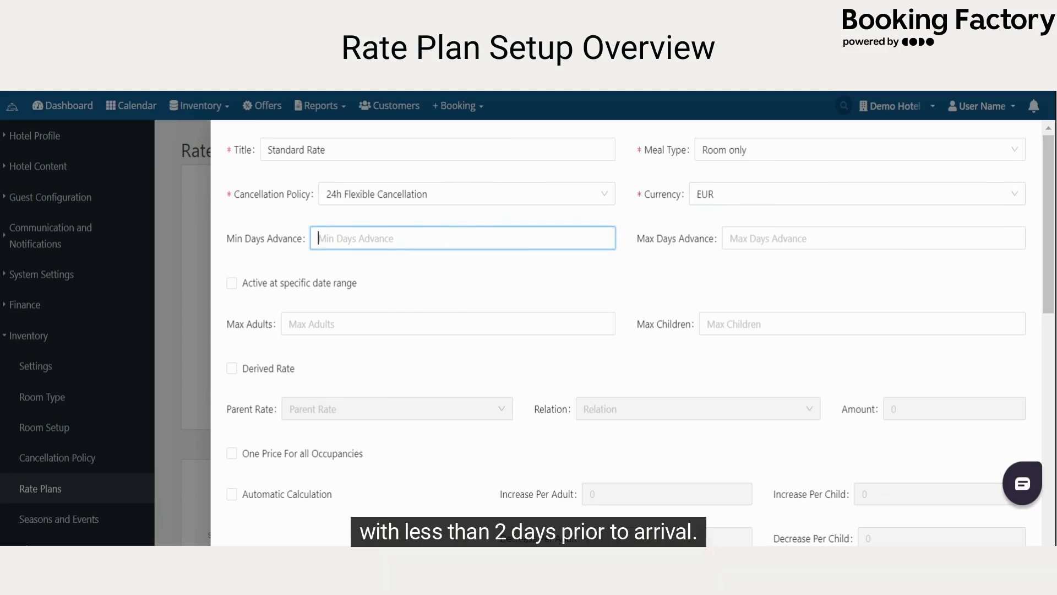
pyautogui.write('2')
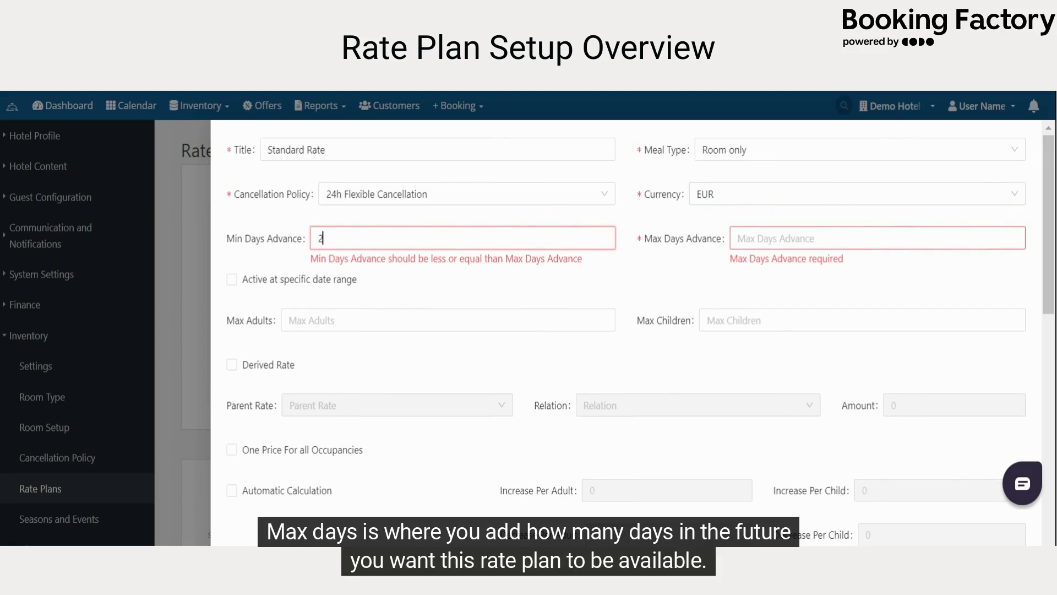
pyautogui.press('Tab')
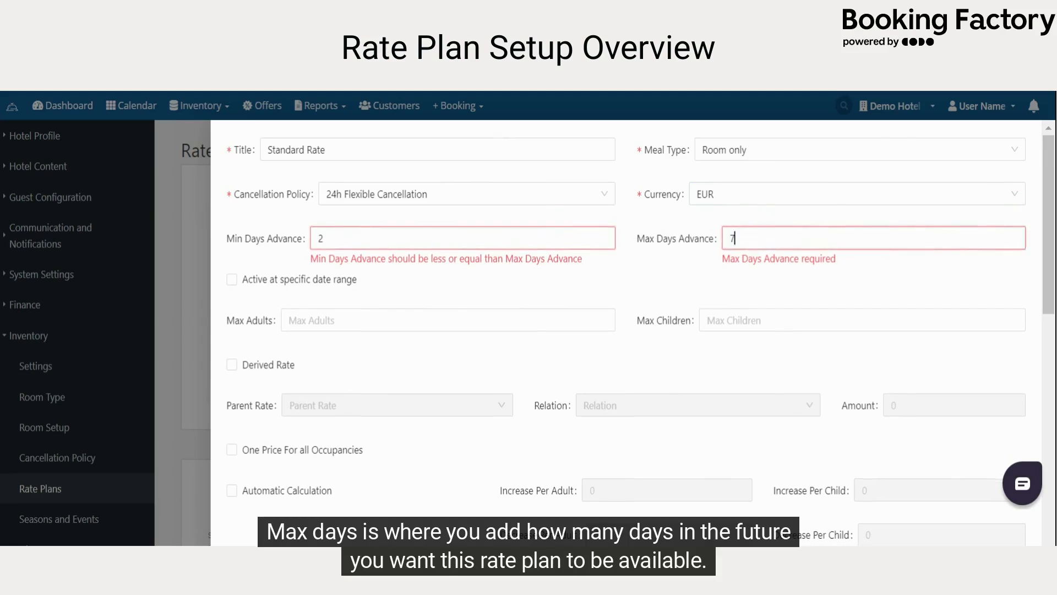
pyautogui.write('700')
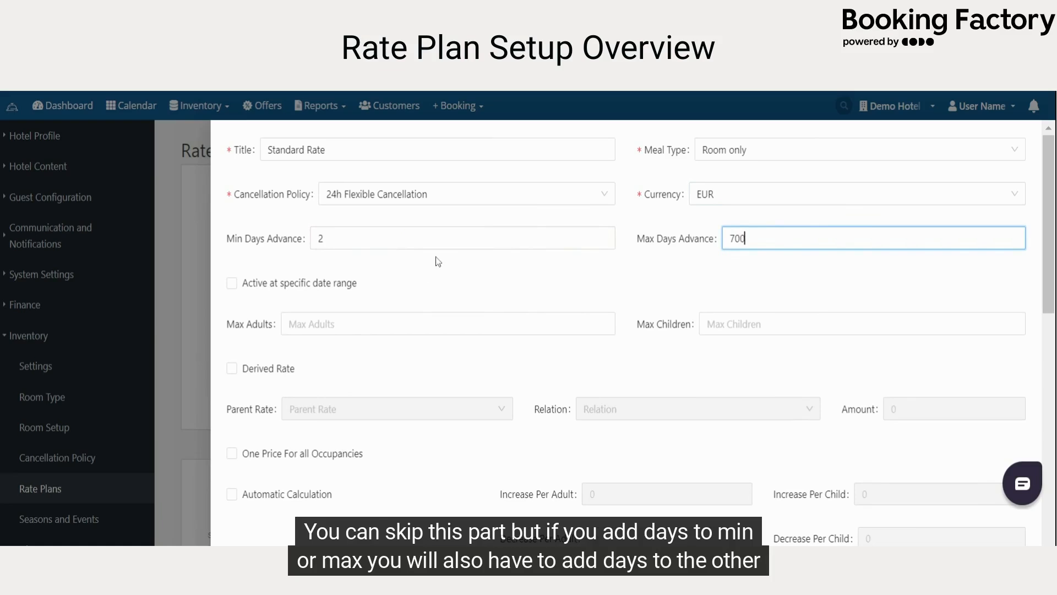
pyautogui.click(369, 242)
pyautogui.click(814, 238)
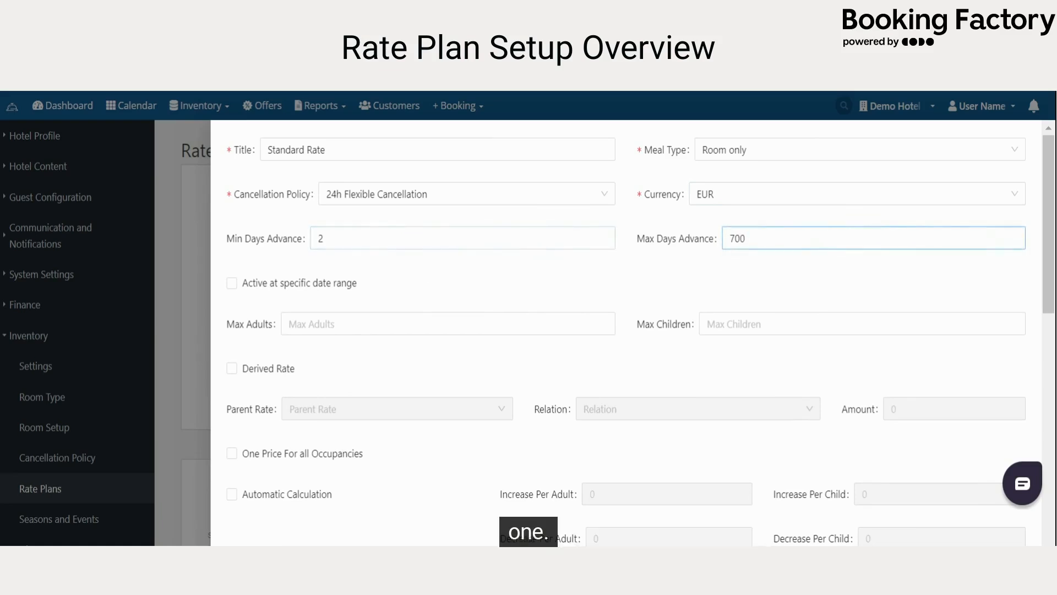
pyautogui.click(251, 284)
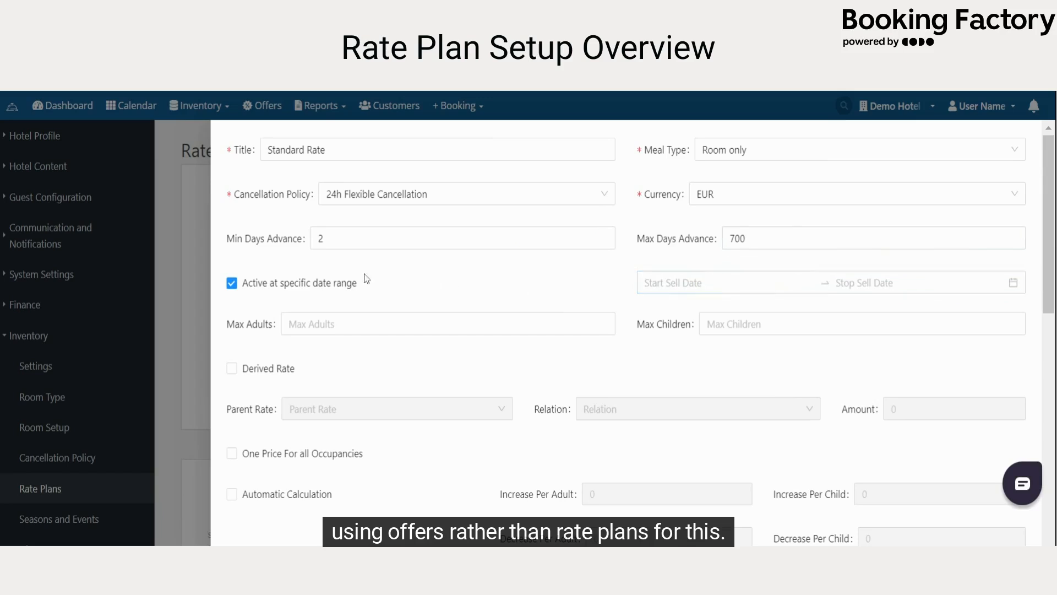
pyautogui.click(314, 284)
# Try deriving the rate from Base Rate with a Decrease by percentage relation and an amount of 10.
pyautogui.scroll(-2, 456, 274)
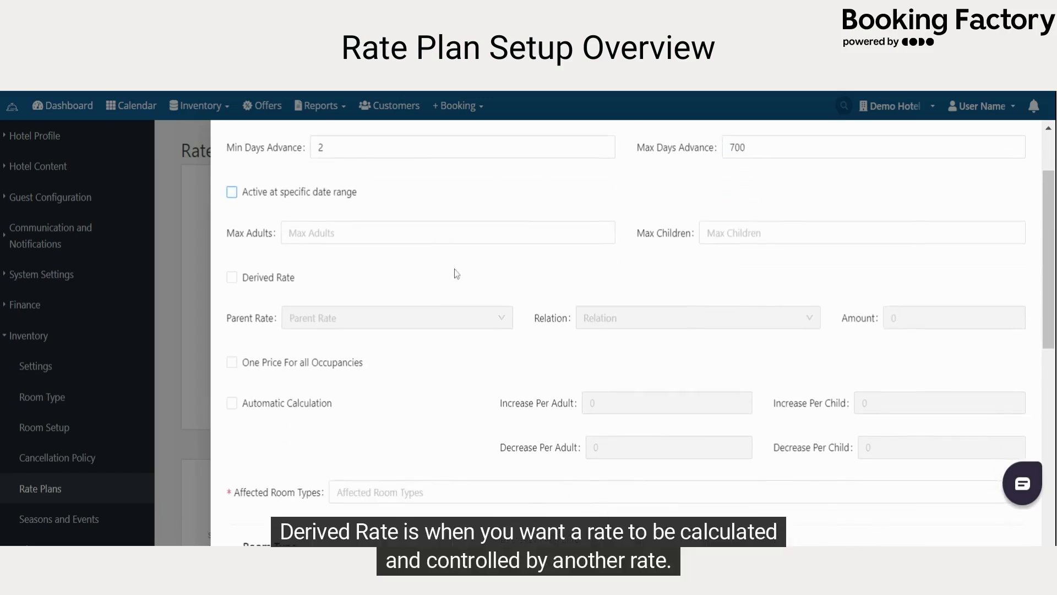
pyautogui.click(268, 281)
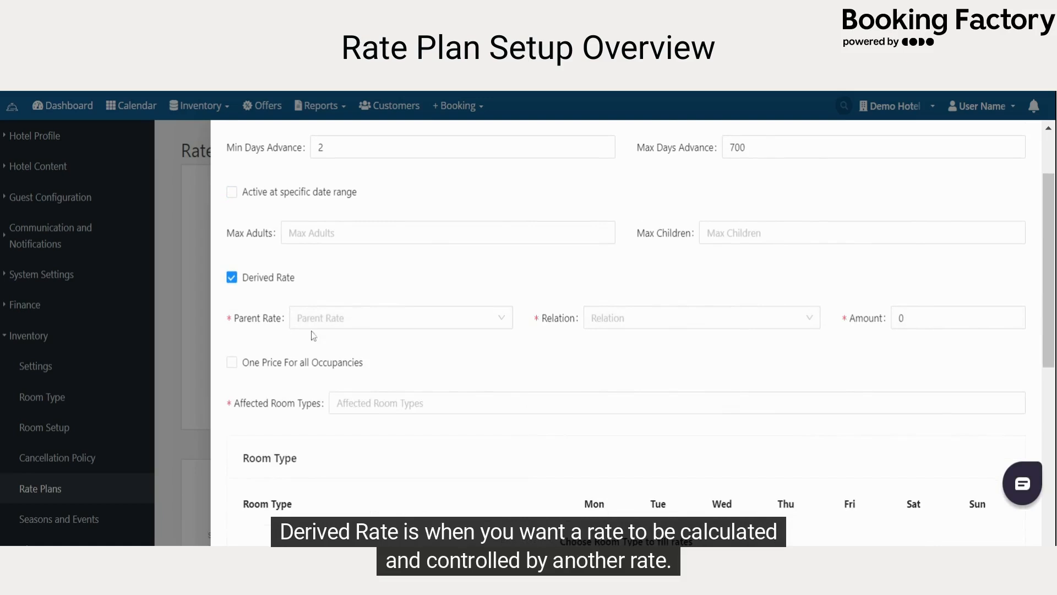
pyautogui.click(362, 322)
pyautogui.click(352, 348)
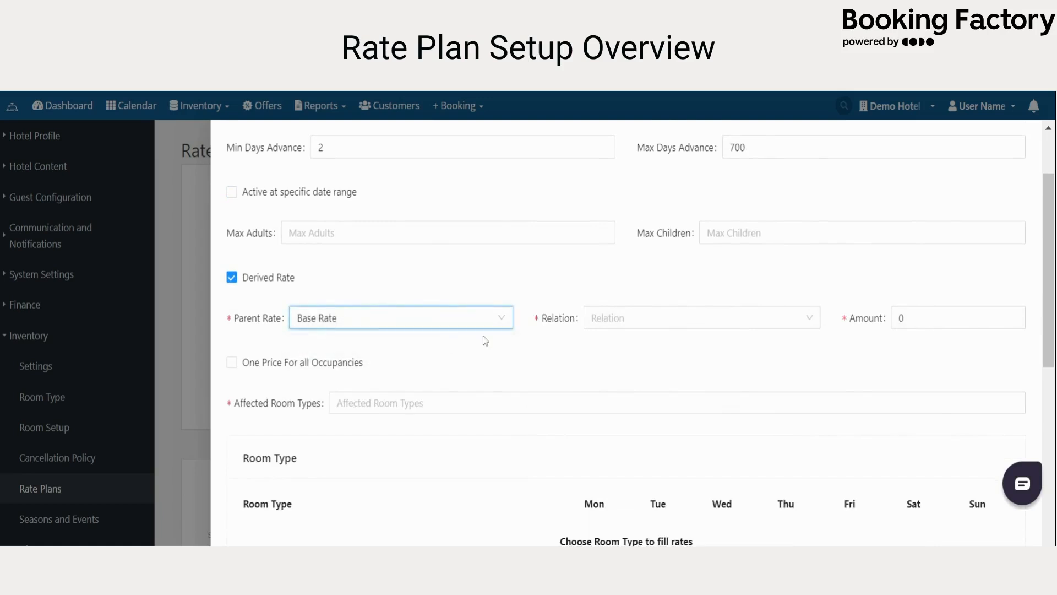
pyautogui.click(599, 327)
pyautogui.click(644, 416)
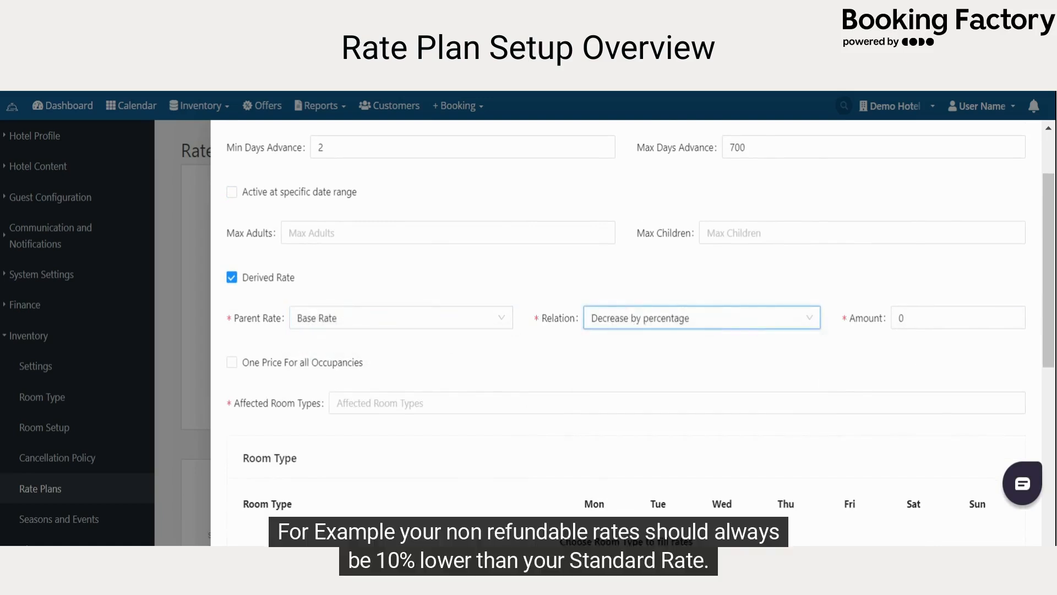
pyautogui.click(903, 318)
pyautogui.doubleClick(903, 317)
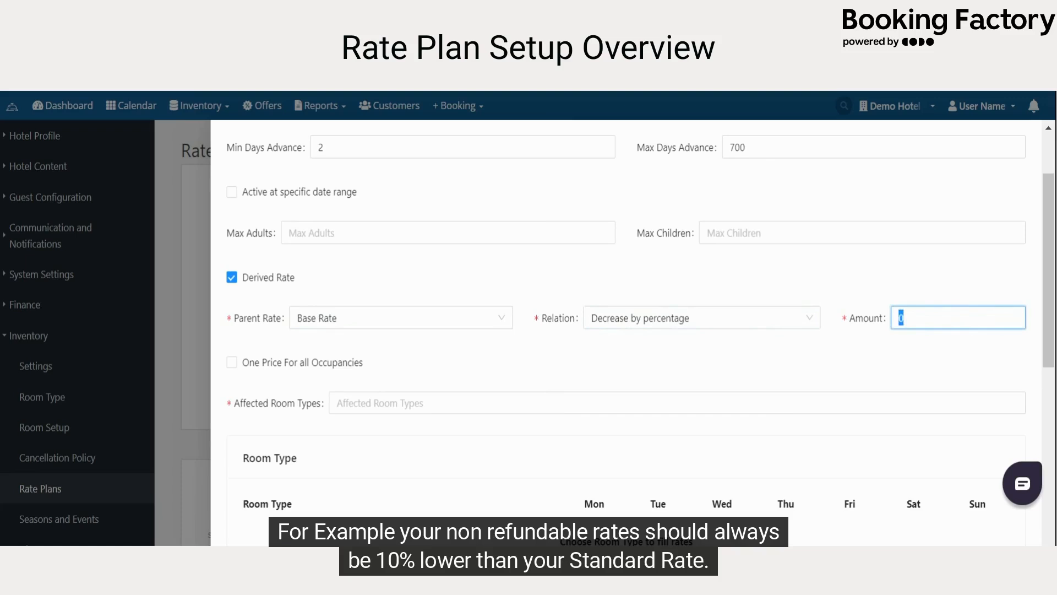
pyautogui.write('10')
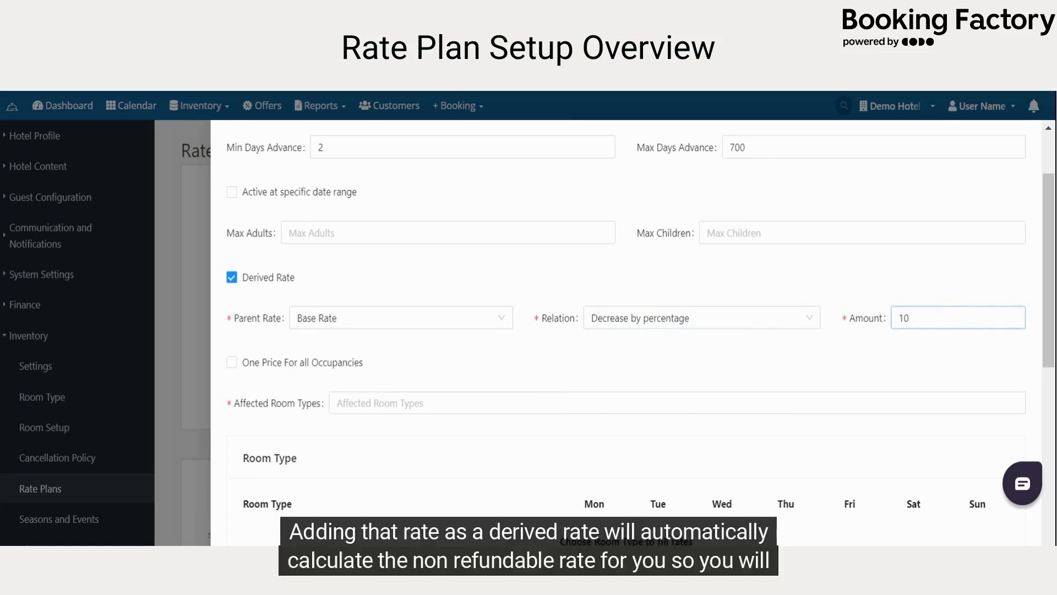
pyautogui.click(231, 277)
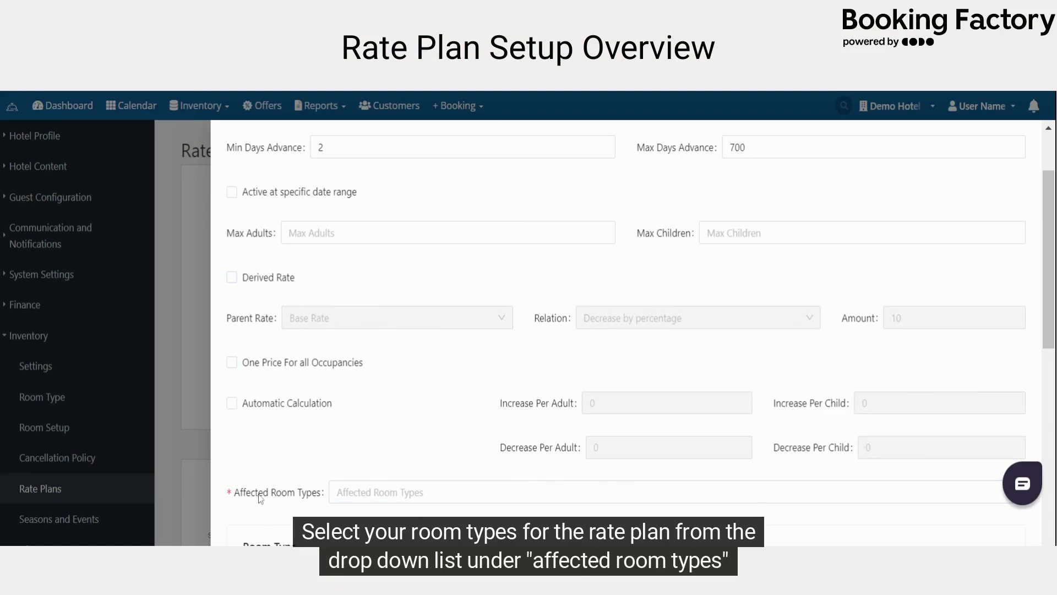
# Apply the rate plan to all room types, Superior Room and Double Room.
pyautogui.click(377, 491)
pyautogui.click(370, 422)
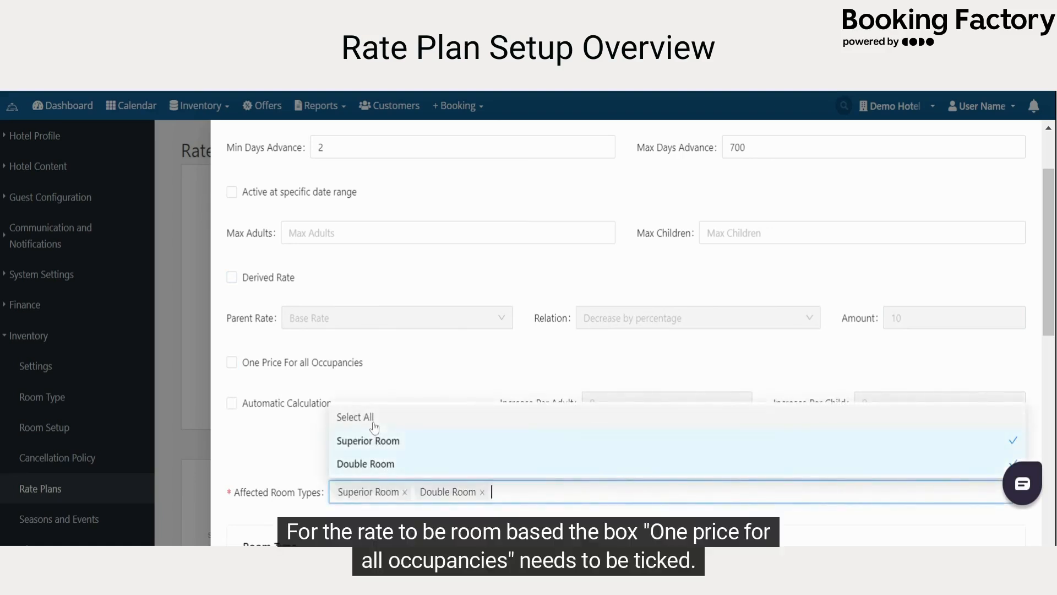
pyautogui.click(416, 373)
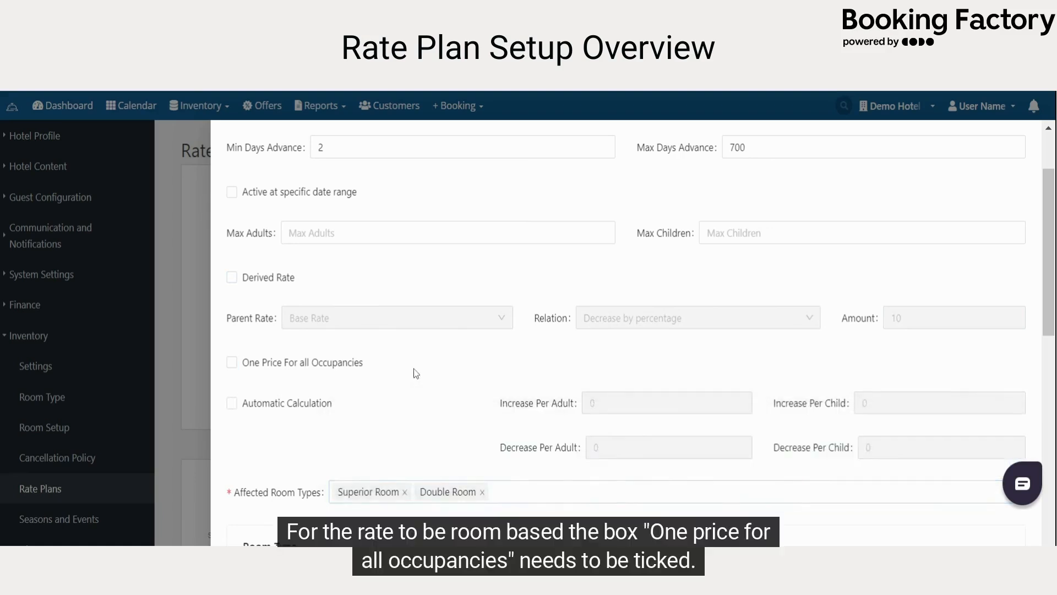
# Try One Price For all Occupancies on the rate plan and review the room type rates and restrictions.
pyautogui.click(231, 362)
pyautogui.scroll(-4, 231, 364)
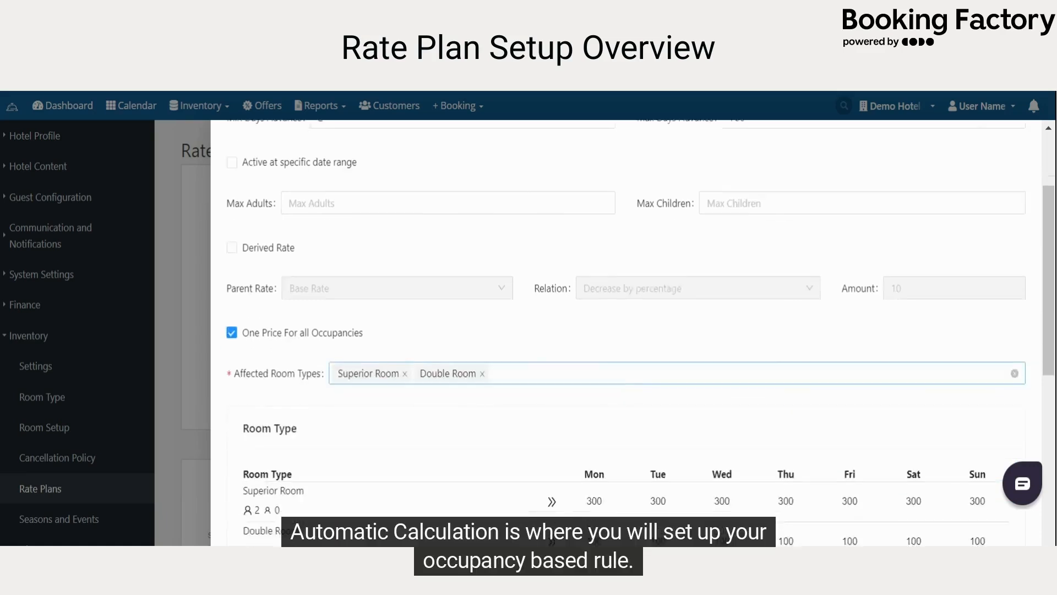
pyautogui.scroll(-4, 425, 396)
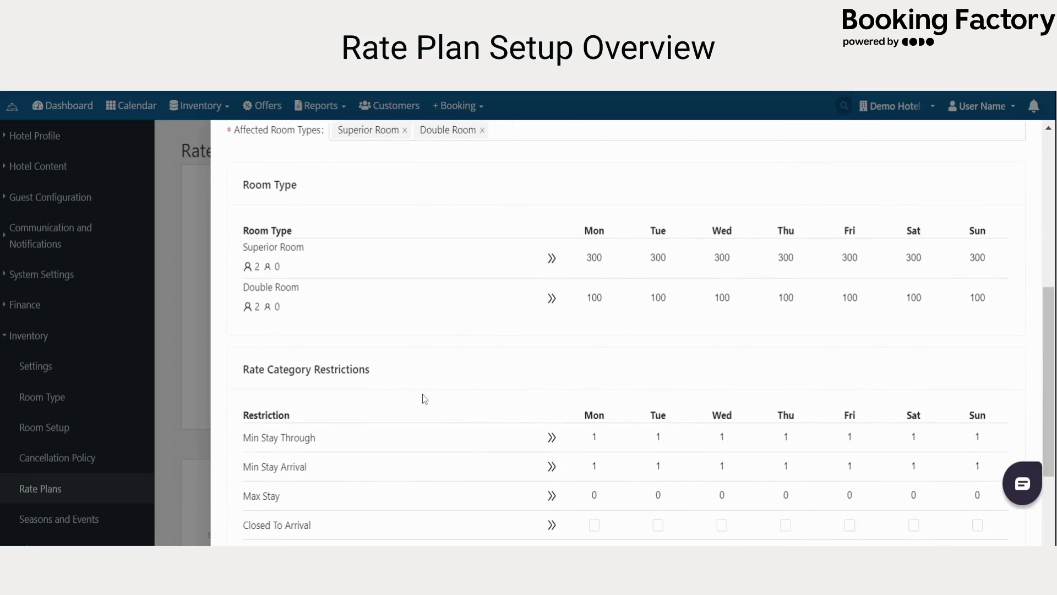
pyautogui.scroll(8, 425, 397)
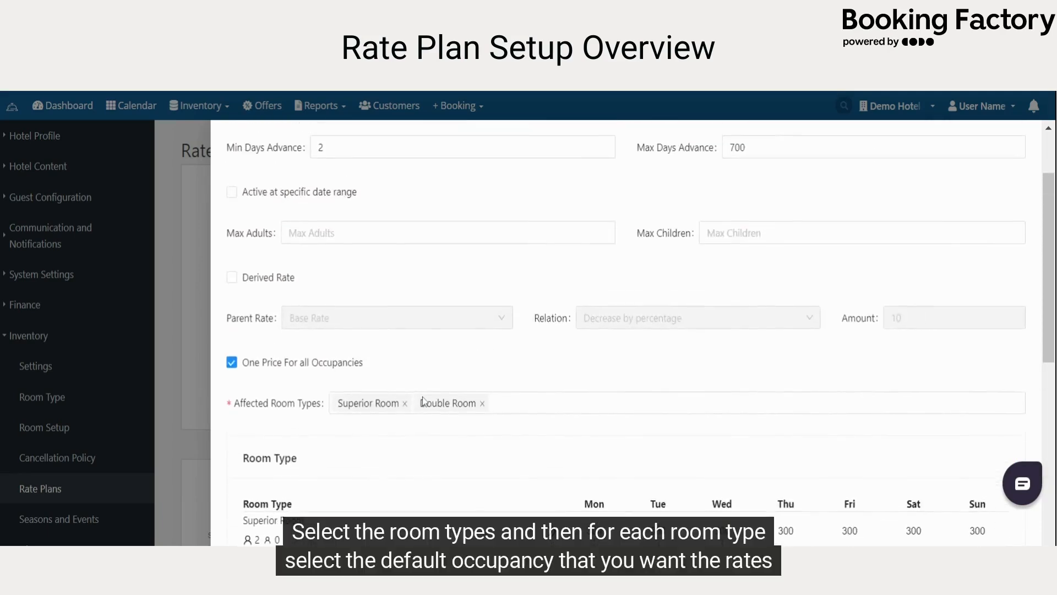
pyautogui.click(268, 370)
# Enable automatic occupancy calculation and make two adults the Superior Room's default occupancy.
pyautogui.click(257, 403)
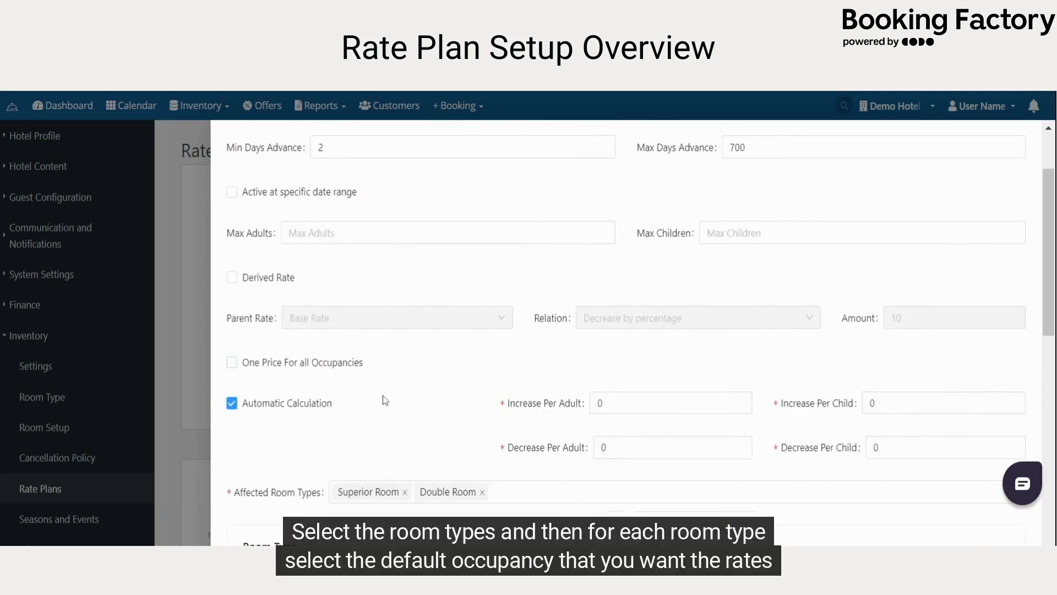
pyautogui.scroll(-2, 389, 397)
pyautogui.scroll(-3, 389, 395)
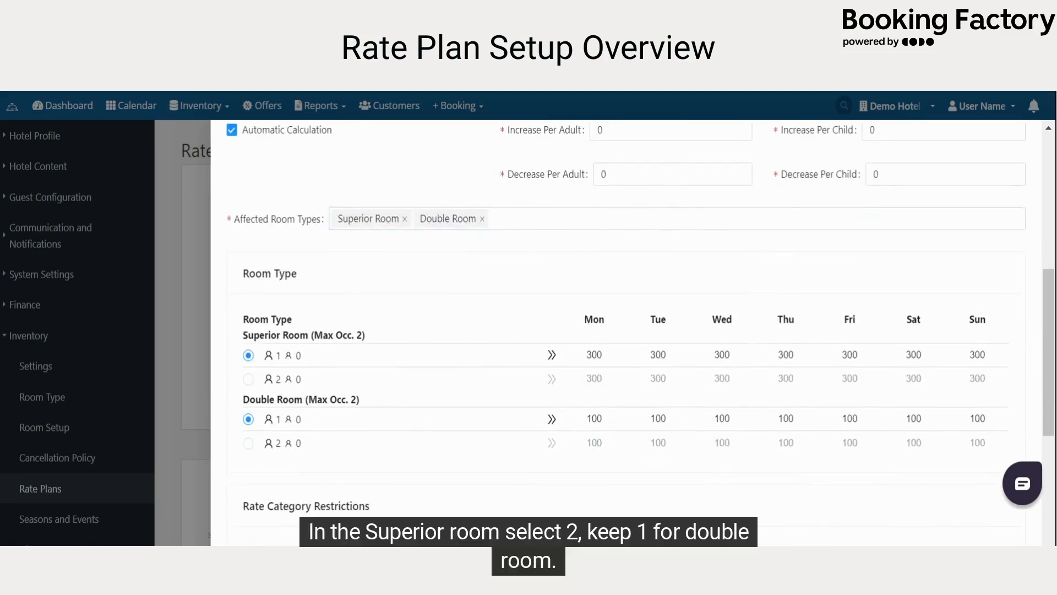
pyautogui.click(249, 382)
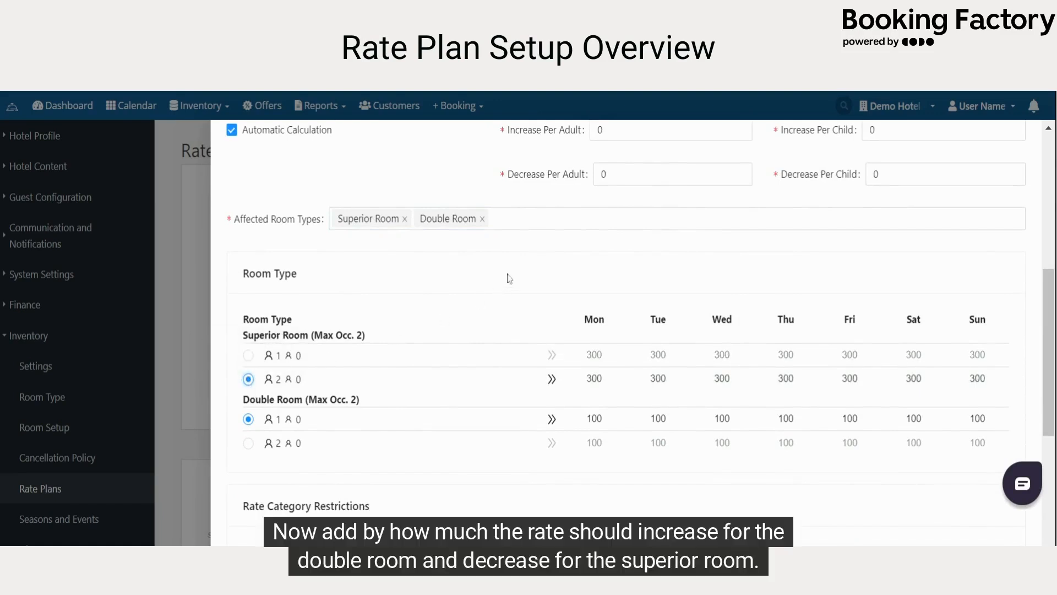
# Set both the decrease per adult and the increase per adult to 15.
pyautogui.scroll(2, 514, 254)
pyautogui.click(625, 259)
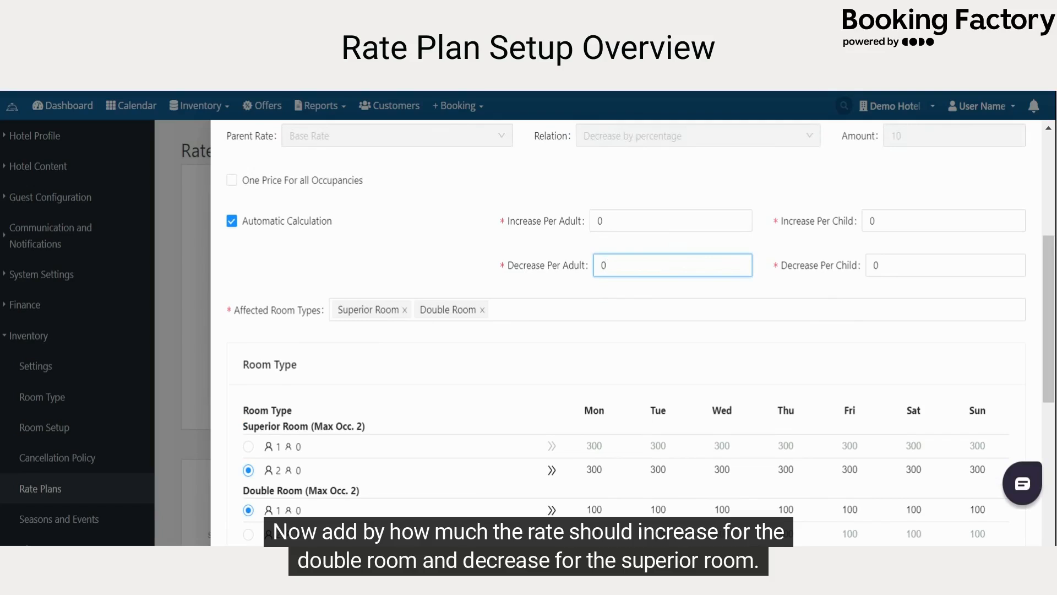
pyautogui.press('BackSpace')
pyautogui.write('15')
pyautogui.click(623, 221)
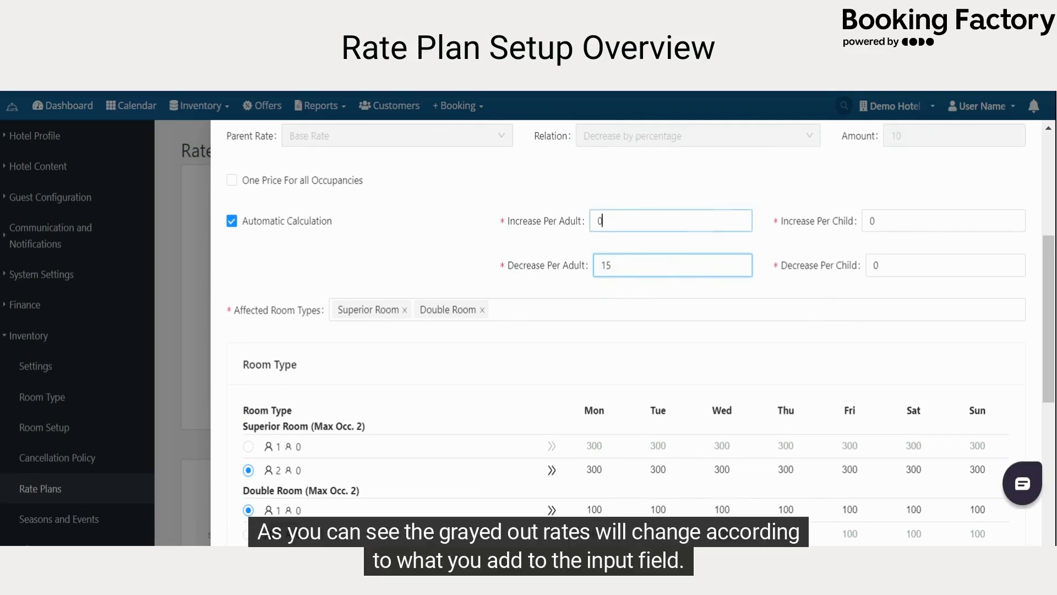
pyautogui.hotkey('ctrl', 'a')
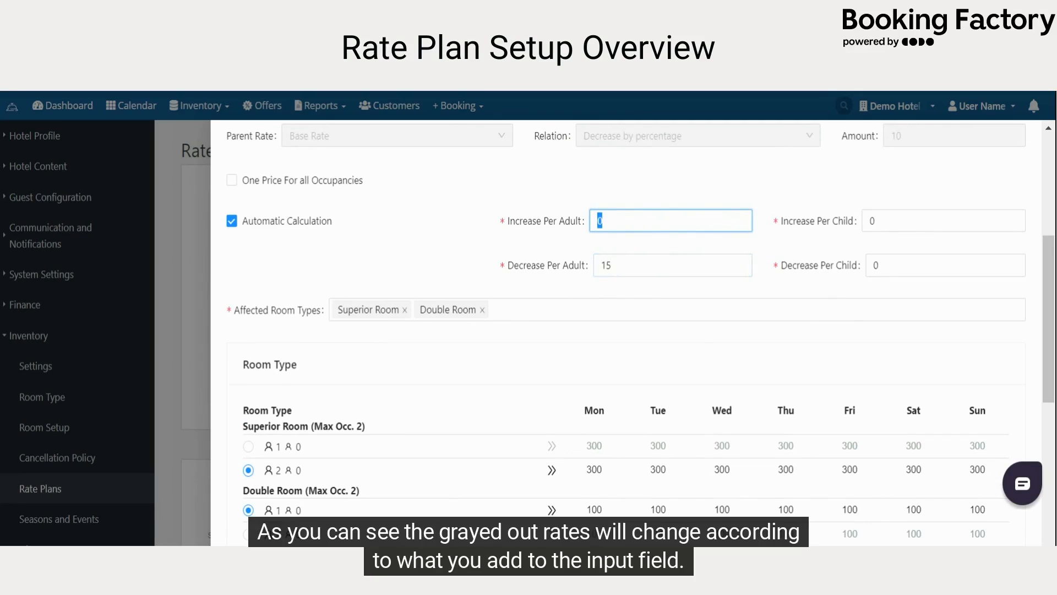
pyautogui.write('15')
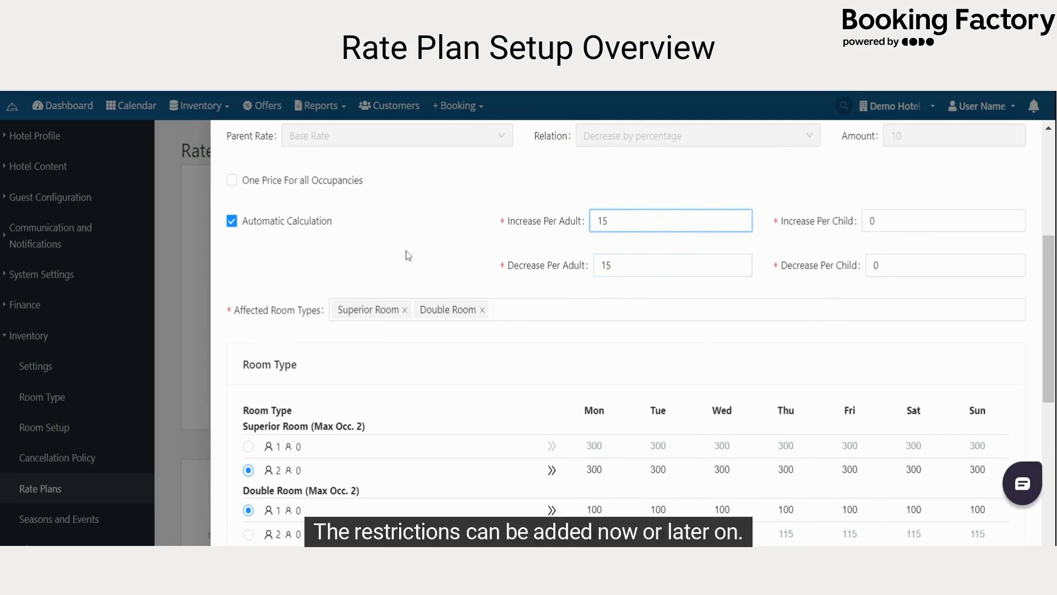
# Try one adult as the Superior Room's default occupancy, and switch it back to two adults.
pyautogui.click(402, 284)
pyautogui.click(249, 447)
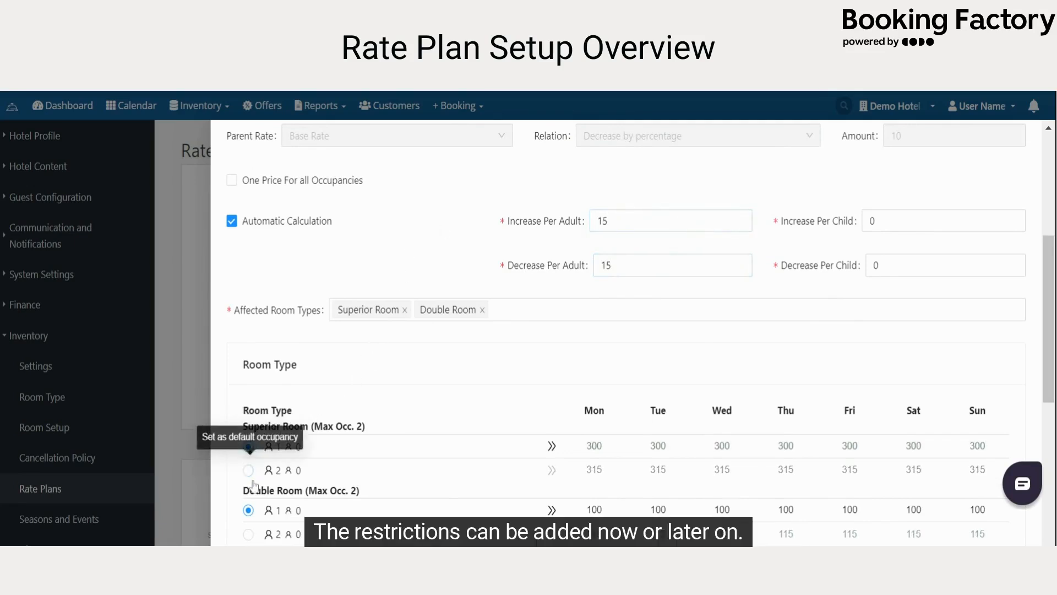
pyautogui.click(250, 472)
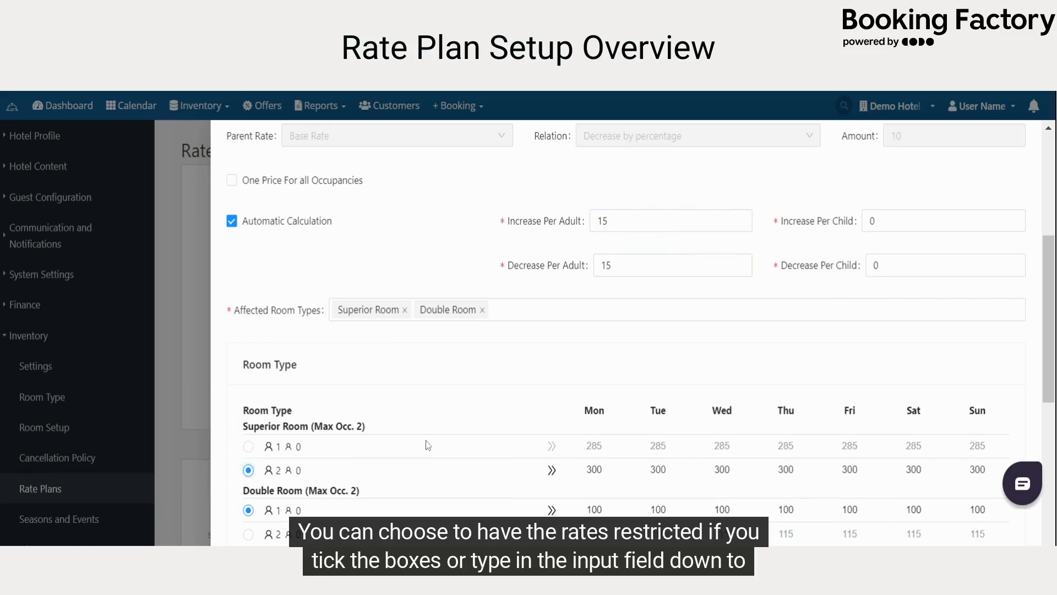
# Try the Closed To Arrival and Closed To Departure restrictions for Monday, and clear both again.
pyautogui.scroll(-6, 429, 445)
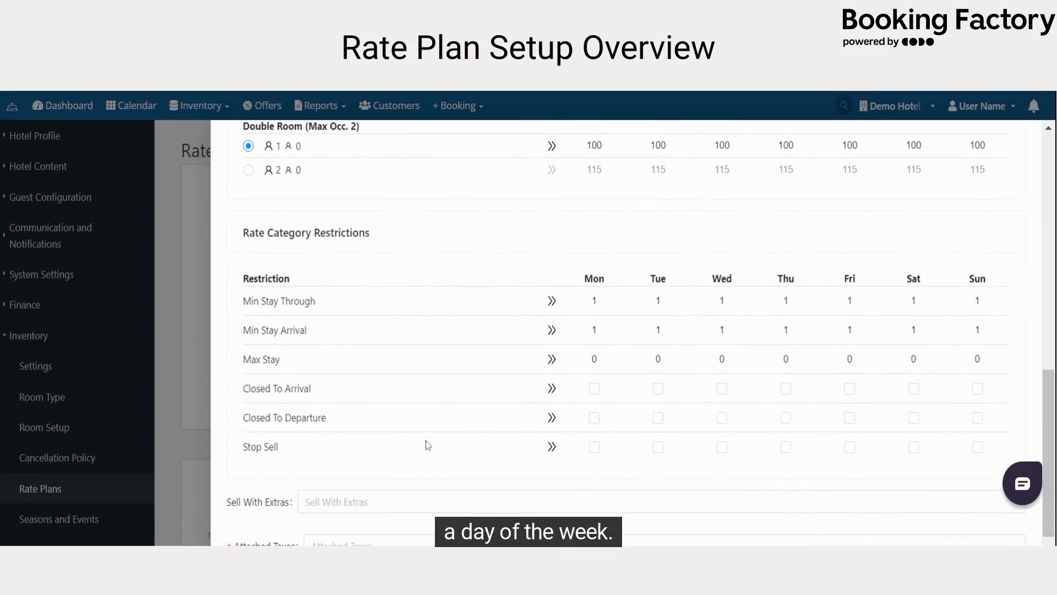
pyautogui.scroll(-1, 428, 444)
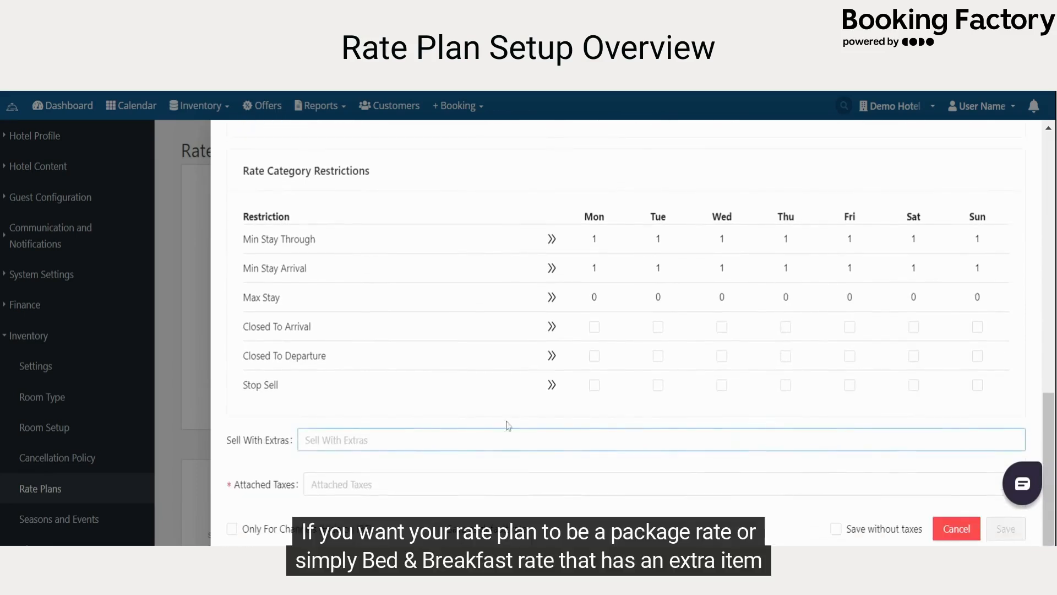
pyautogui.click(598, 329)
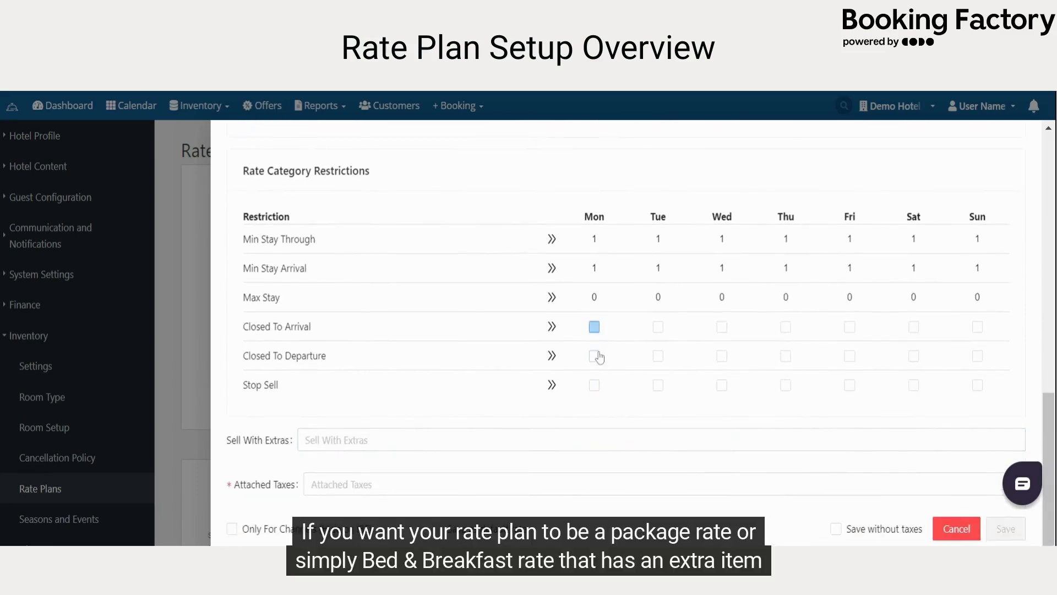
pyautogui.click(597, 356)
pyautogui.click(595, 329)
pyautogui.click(594, 356)
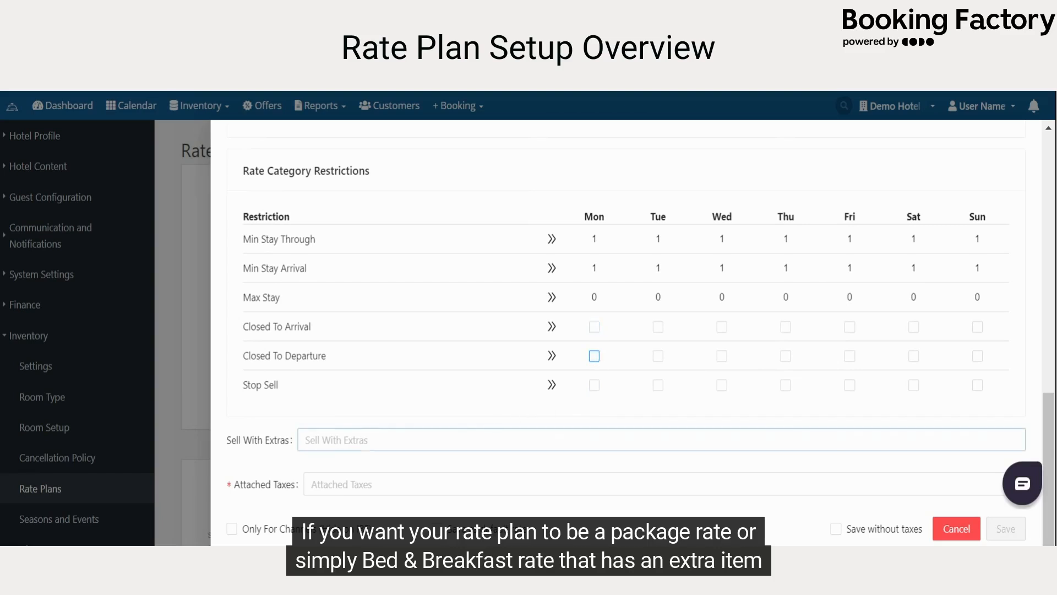
# Add Breakfast to the extras sold with the rate plan.
pyautogui.click(589, 440)
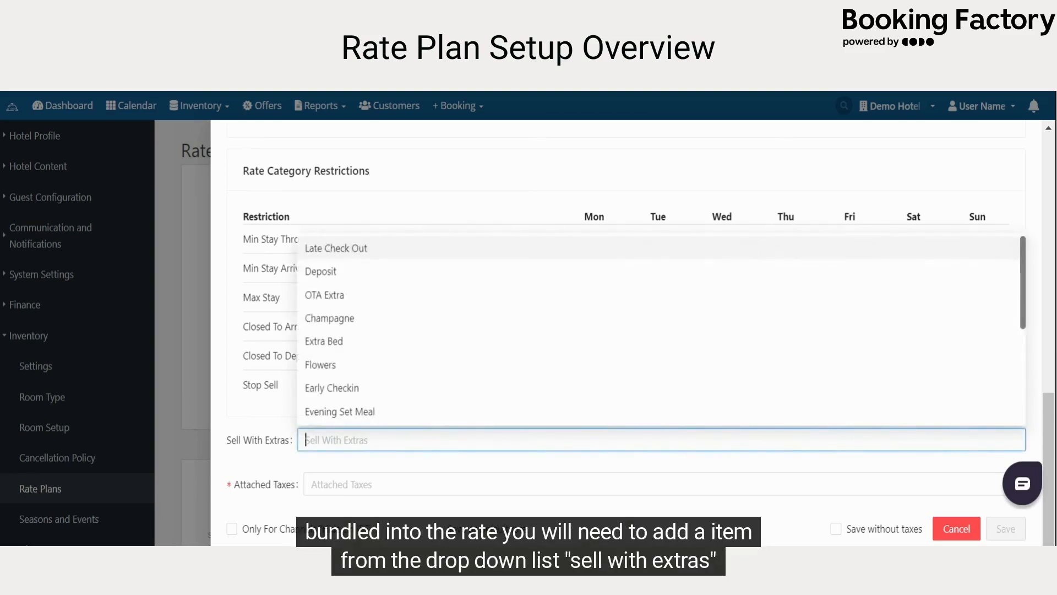
pyautogui.scroll(-1, 472, 382)
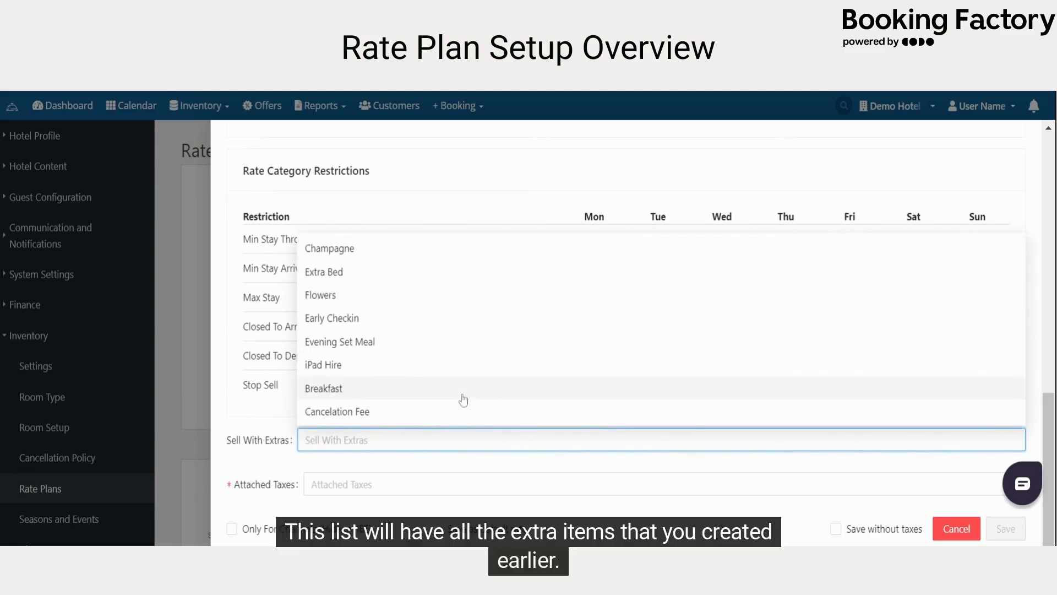
pyautogui.click(463, 388)
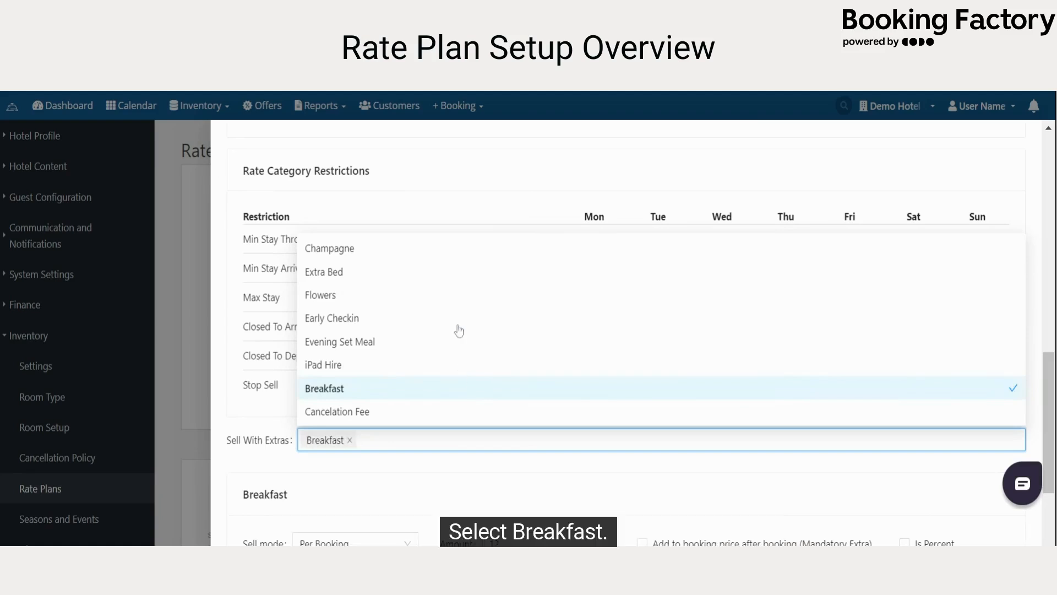
pyautogui.click(466, 481)
pyautogui.scroll(-3, 466, 481)
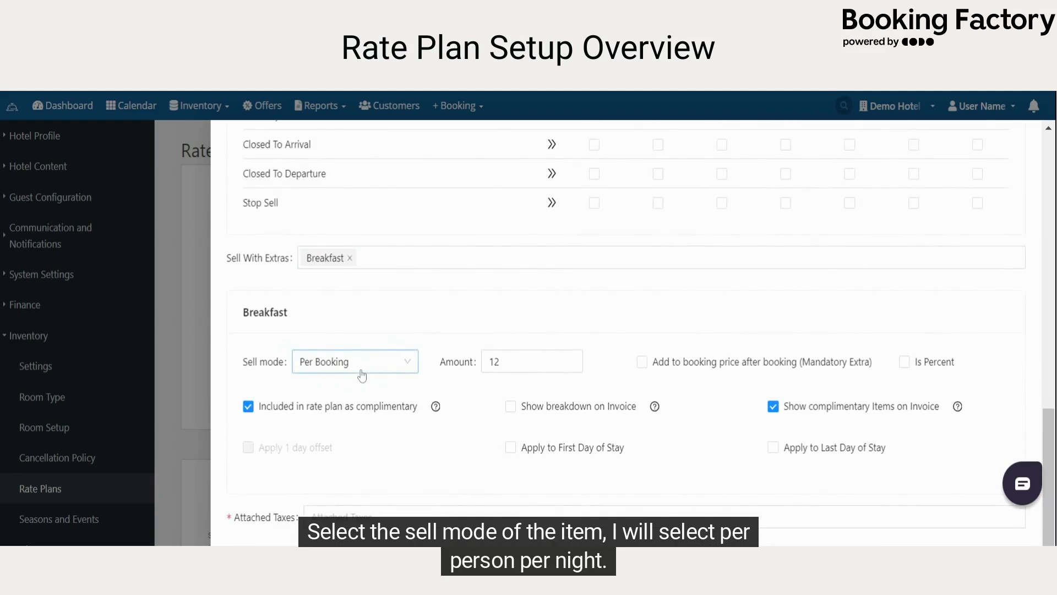
# Set Breakfast's sell mode to Per Person Per Night and try adding it to the booking price as a mandatory extra.
pyautogui.click(362, 375)
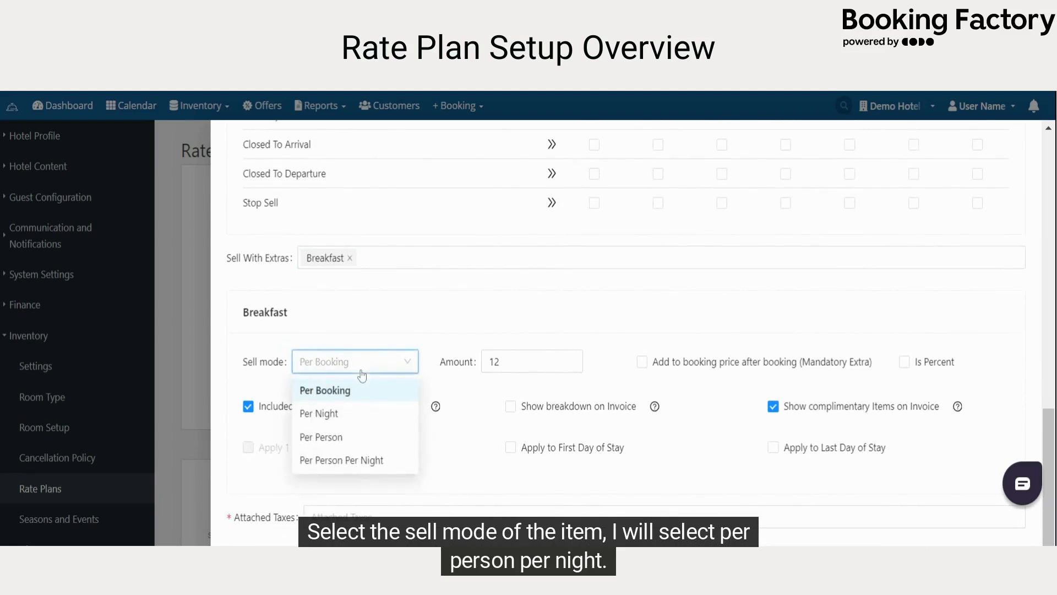
pyautogui.click(368, 463)
pyautogui.click(530, 364)
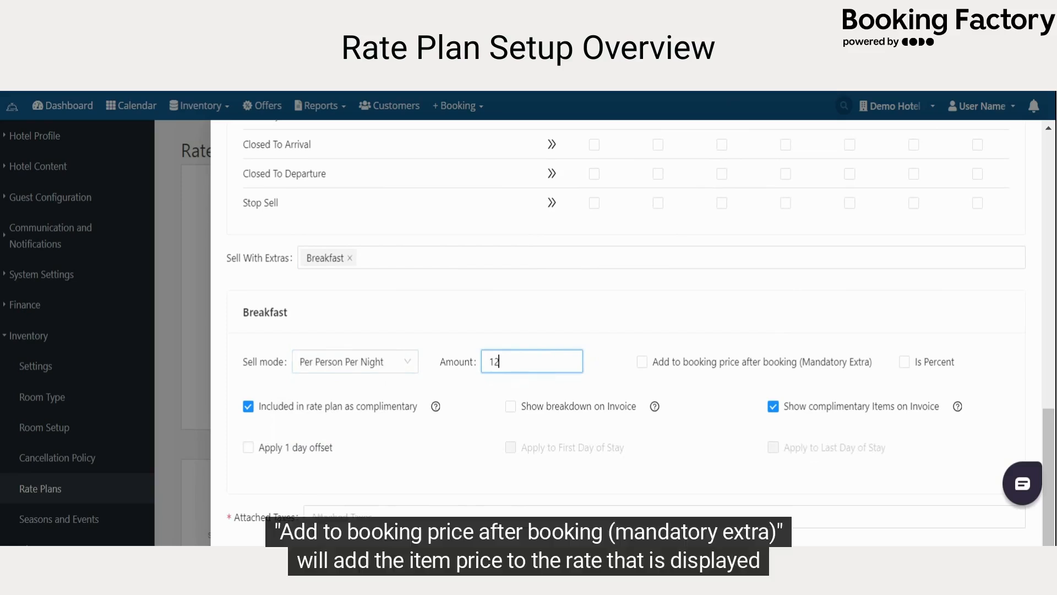
pyautogui.click(667, 367)
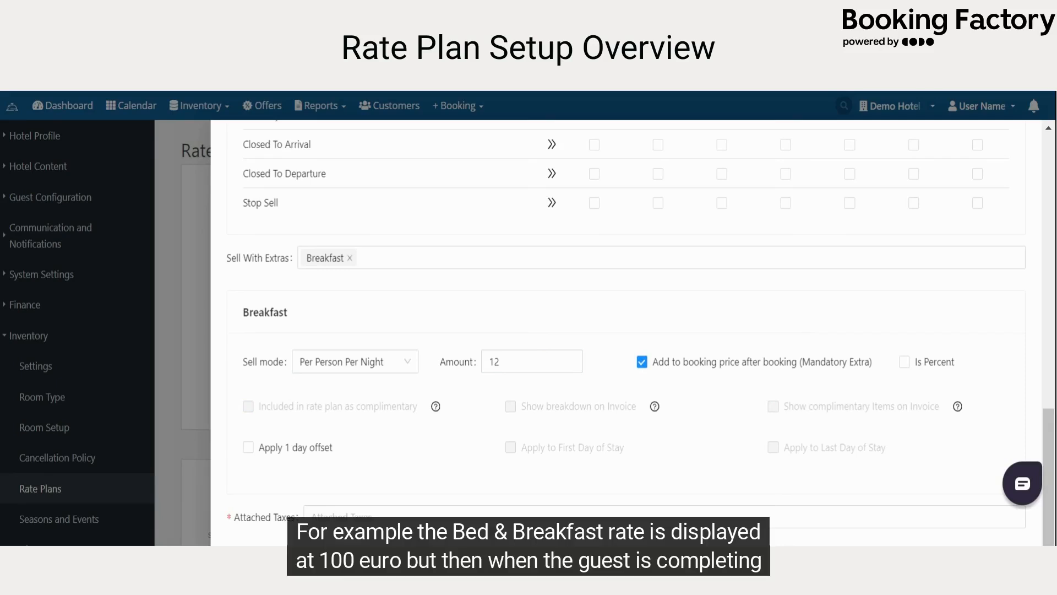
pyautogui.click(667, 365)
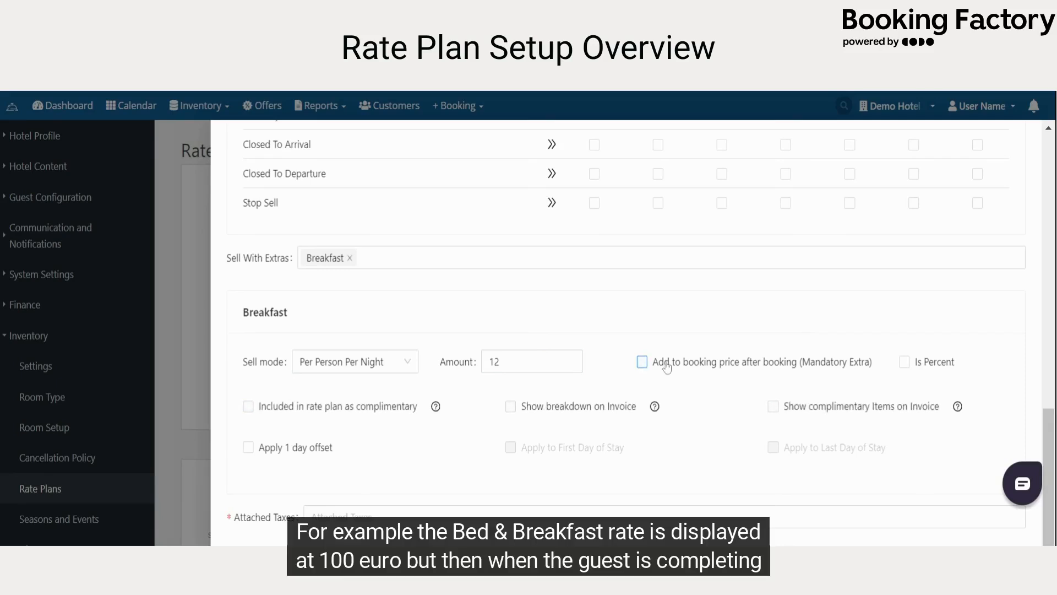
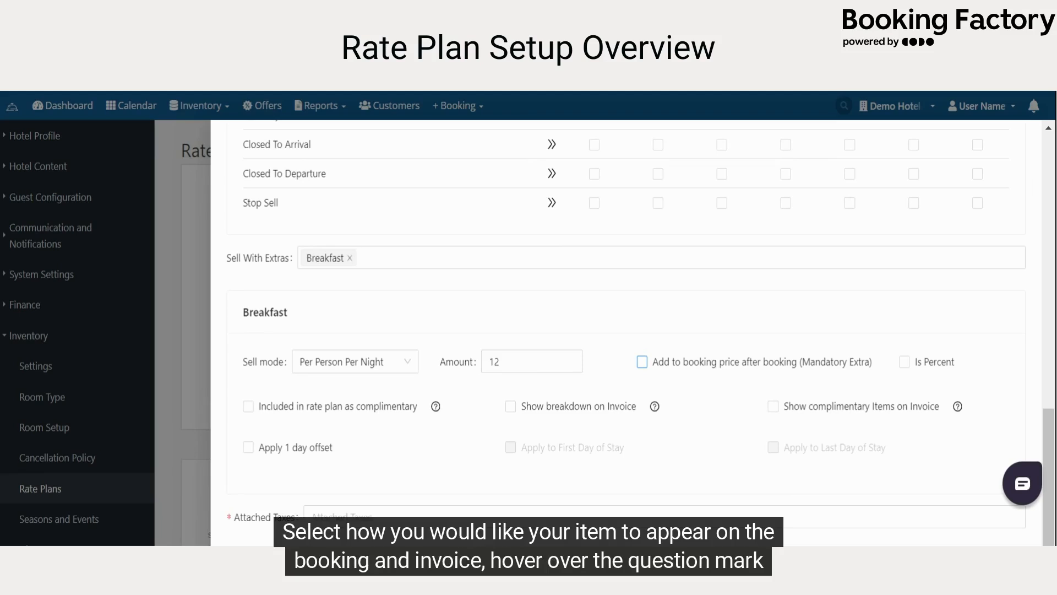
# Apply the 1 day offset to the Breakfast extra and attach the VAT 11% tax to the rate plan.
pyautogui.scroll(-1, 641, 333)
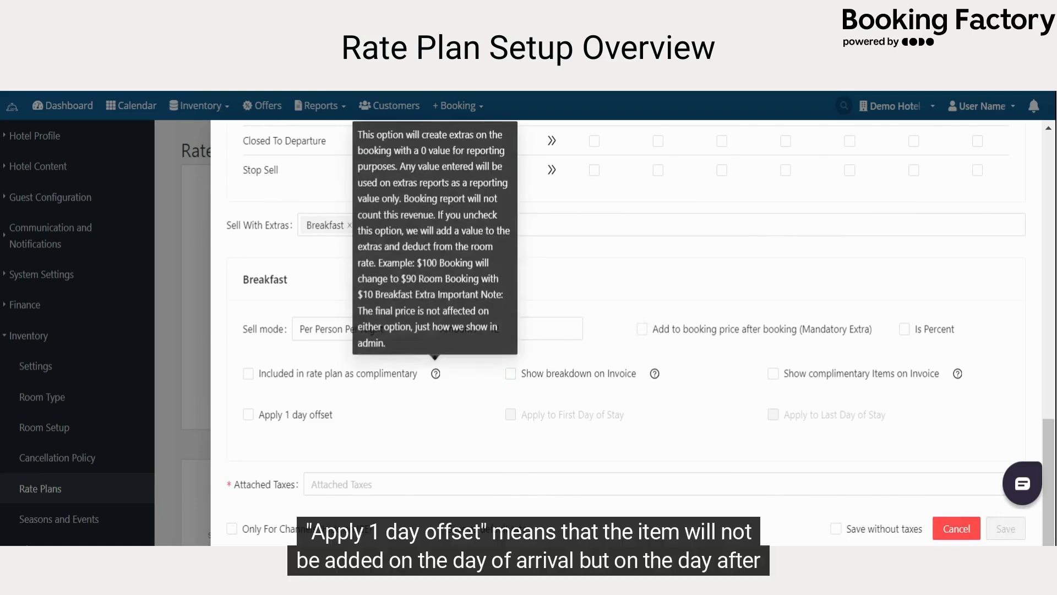
pyautogui.moveTo(655, 374)
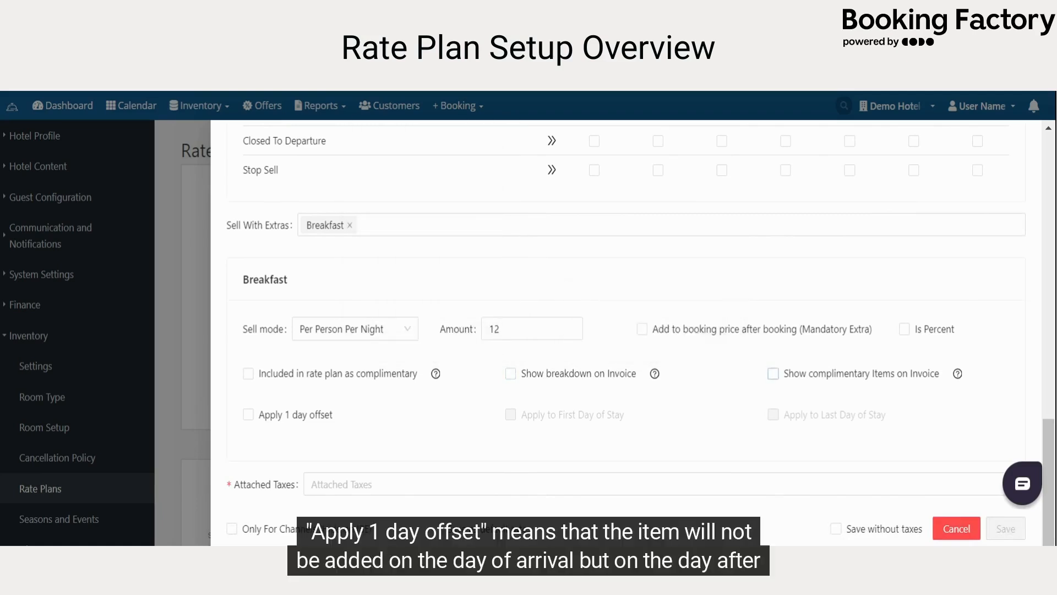
pyautogui.click(276, 415)
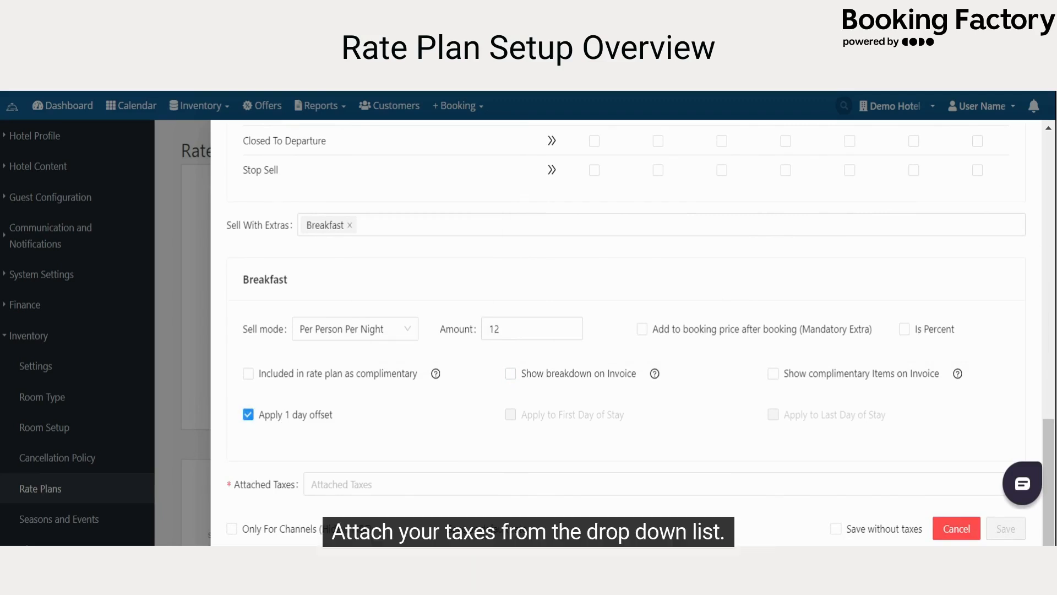
pyautogui.click(380, 484)
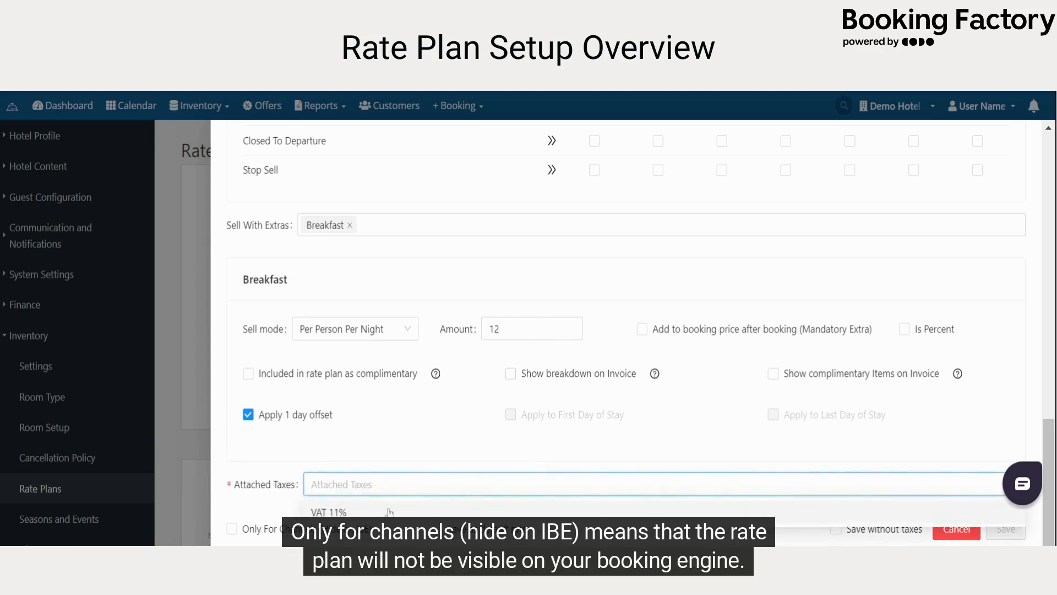
pyautogui.click(390, 513)
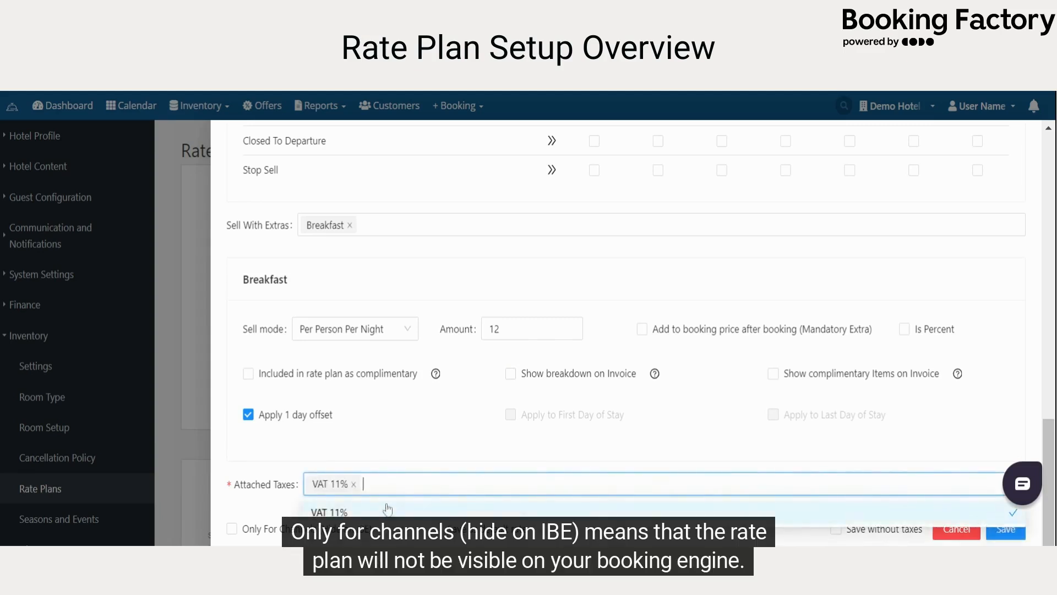
# Try the Only For Channels option, turn it off again, and save the rate plan.
pyautogui.click(232, 529)
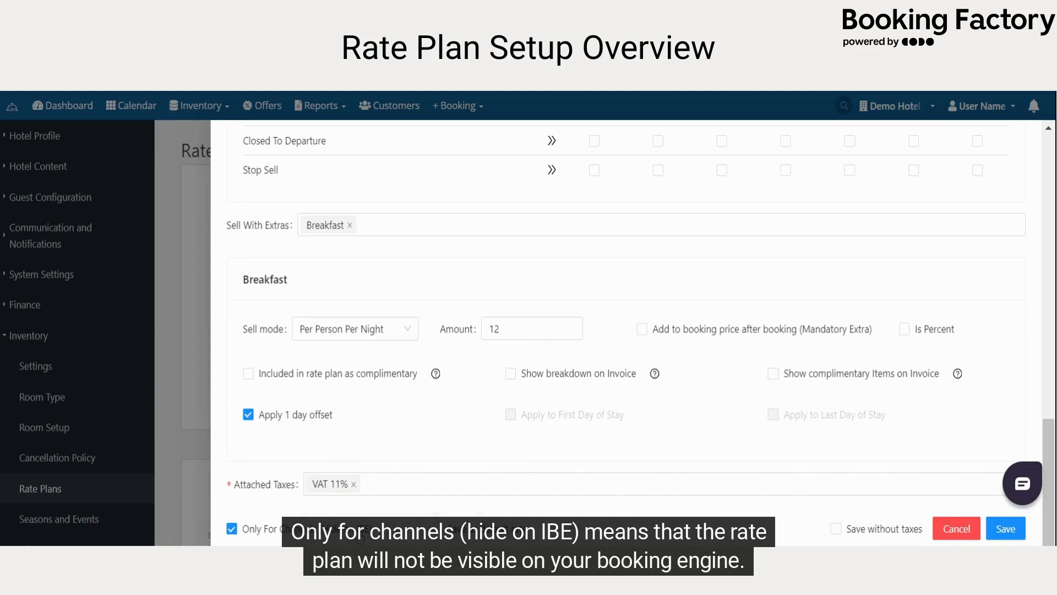
pyautogui.click(232, 528)
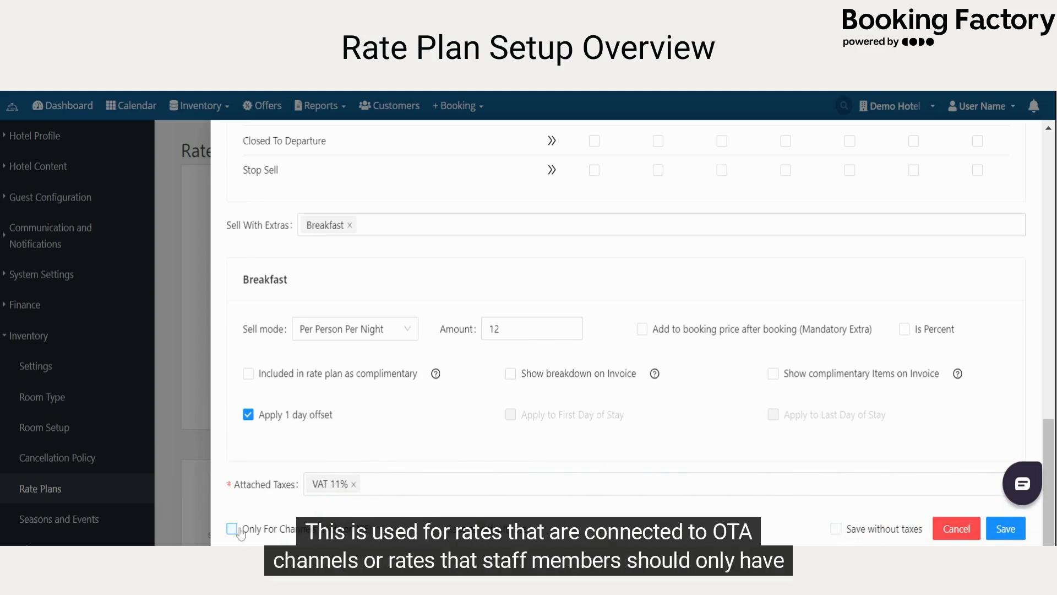
pyautogui.click(1001, 528)
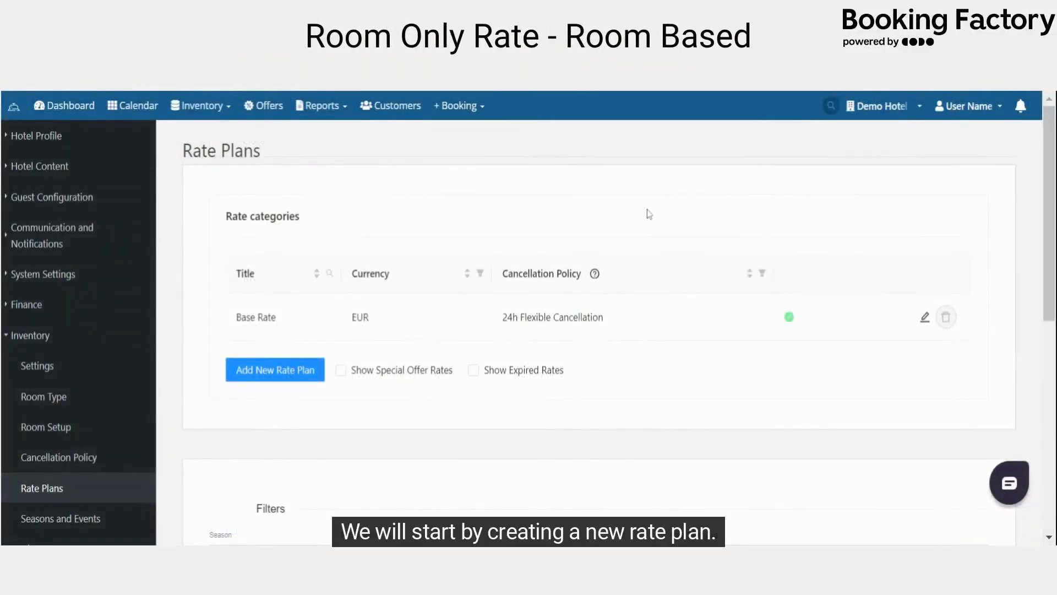
# Start a new rate plan titled Standard Rate with meal type Room only, 24h Flexible Cancellation and currency EUR.
pyautogui.click(280, 379)
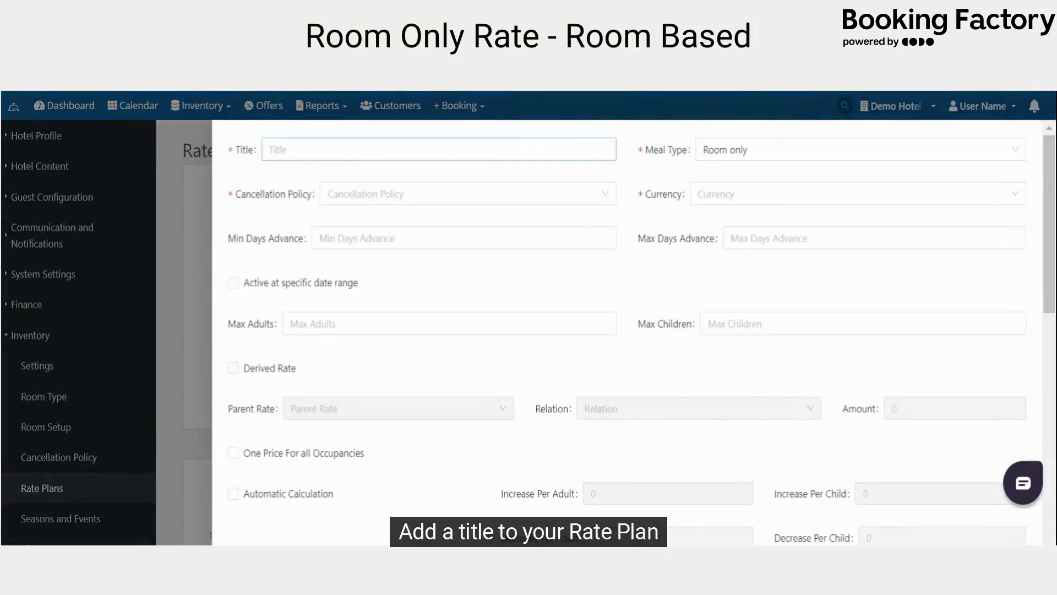
pyautogui.write('Standard Rate')
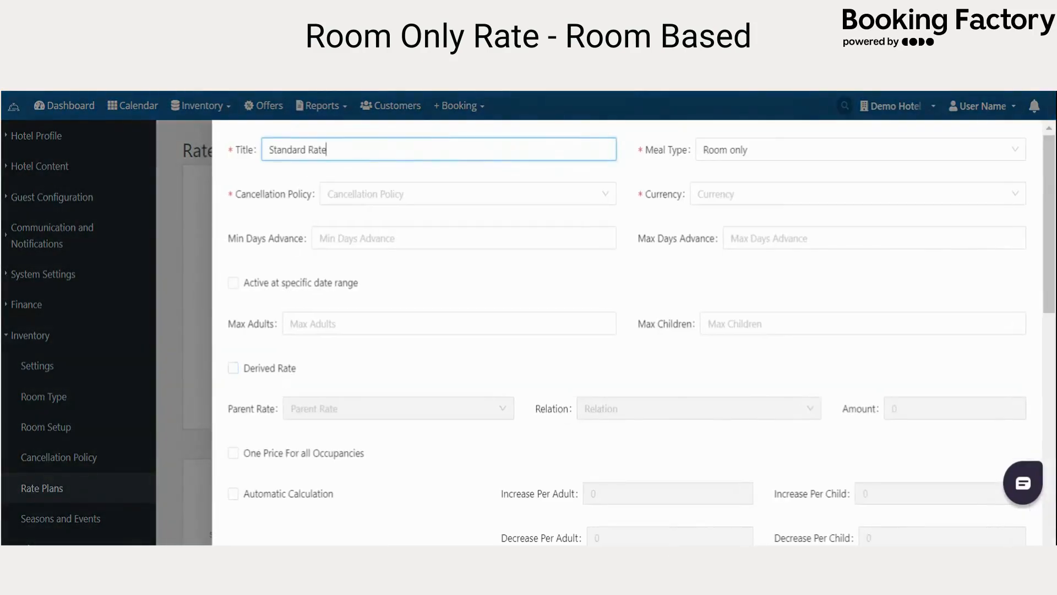
pyautogui.click(788, 151)
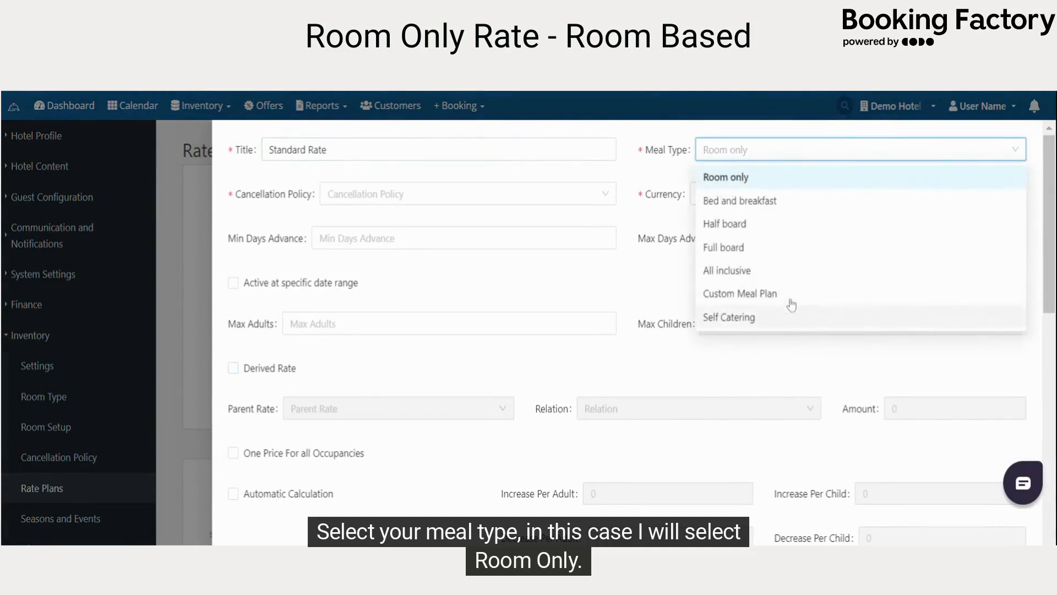
pyautogui.click(780, 189)
pyautogui.click(438, 201)
pyautogui.click(437, 219)
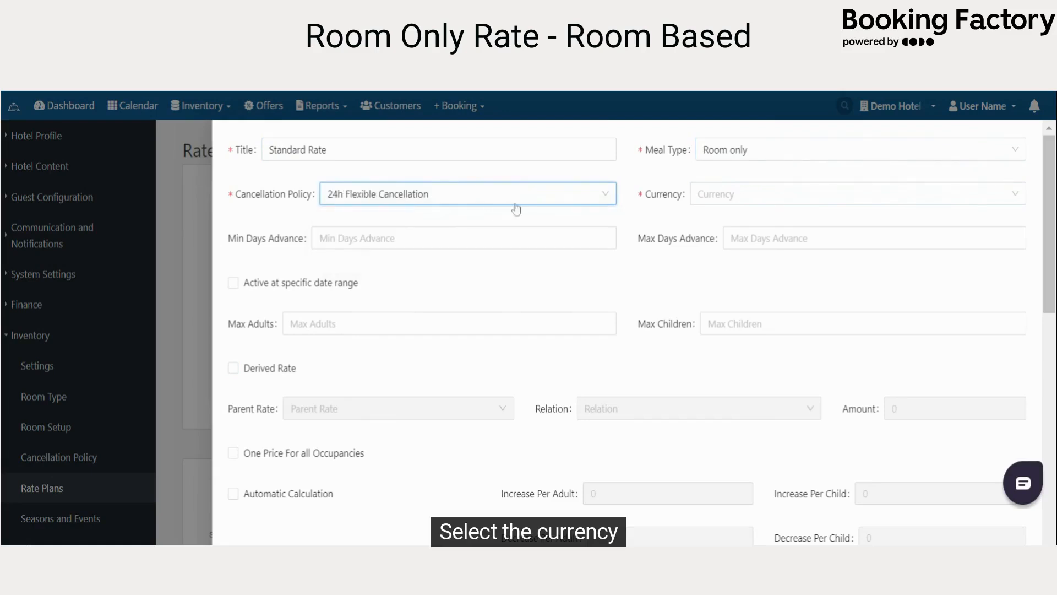
pyautogui.click(716, 200)
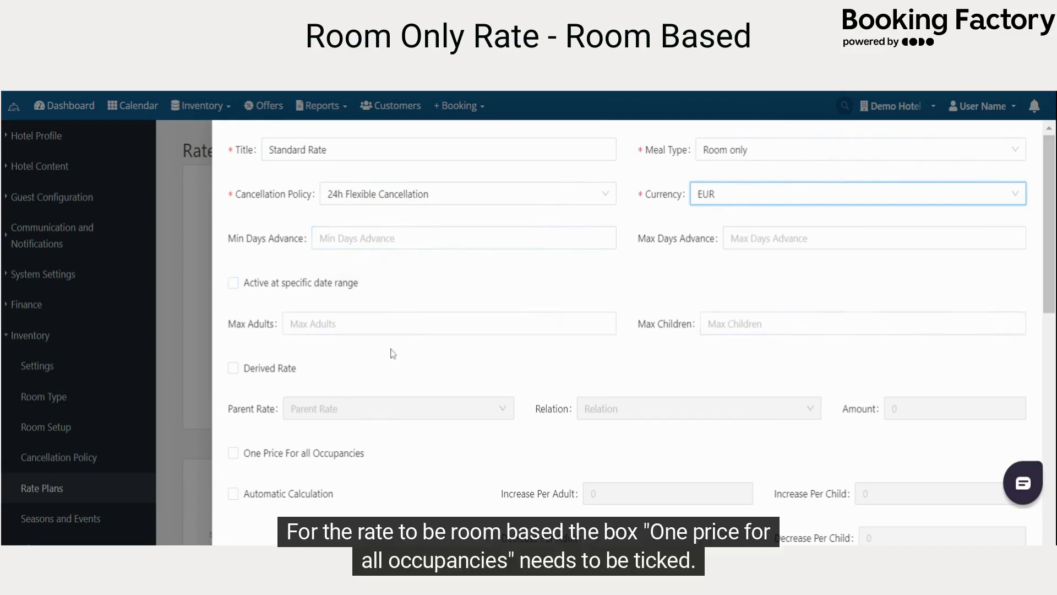
# Enable One Price For all Occupancies and apply the rate plan to all room types, Superior Room and Double Room.
pyautogui.scroll(-2, 391, 352)
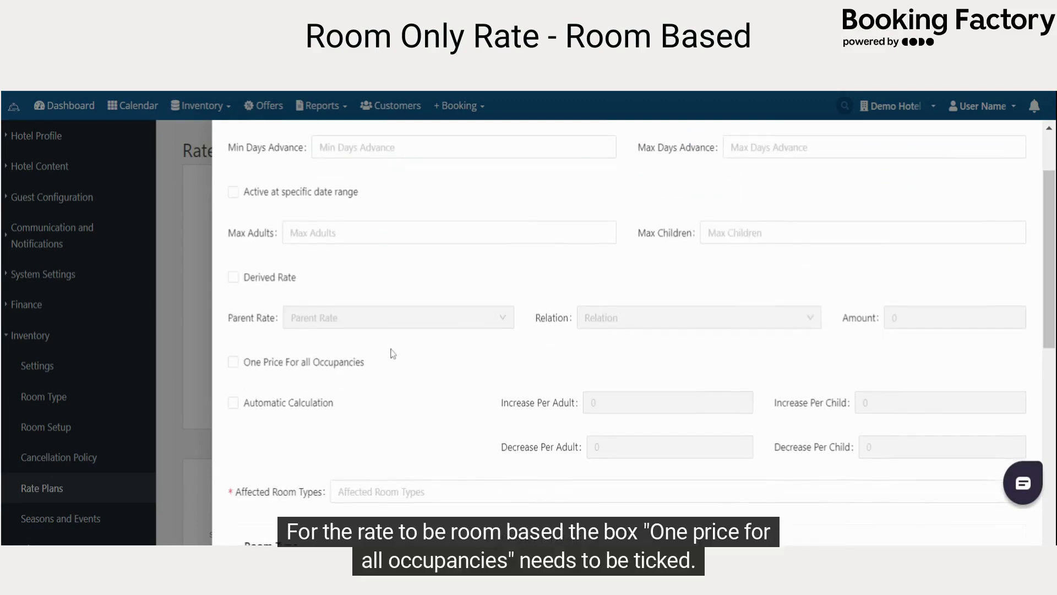
pyautogui.click(234, 362)
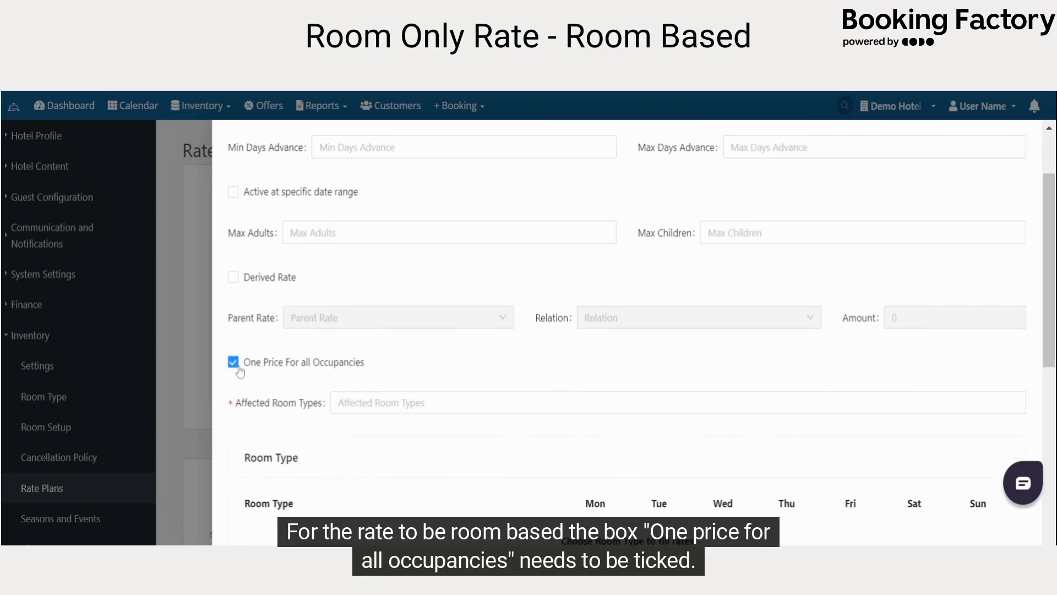
pyautogui.scroll(-2, 567, 377)
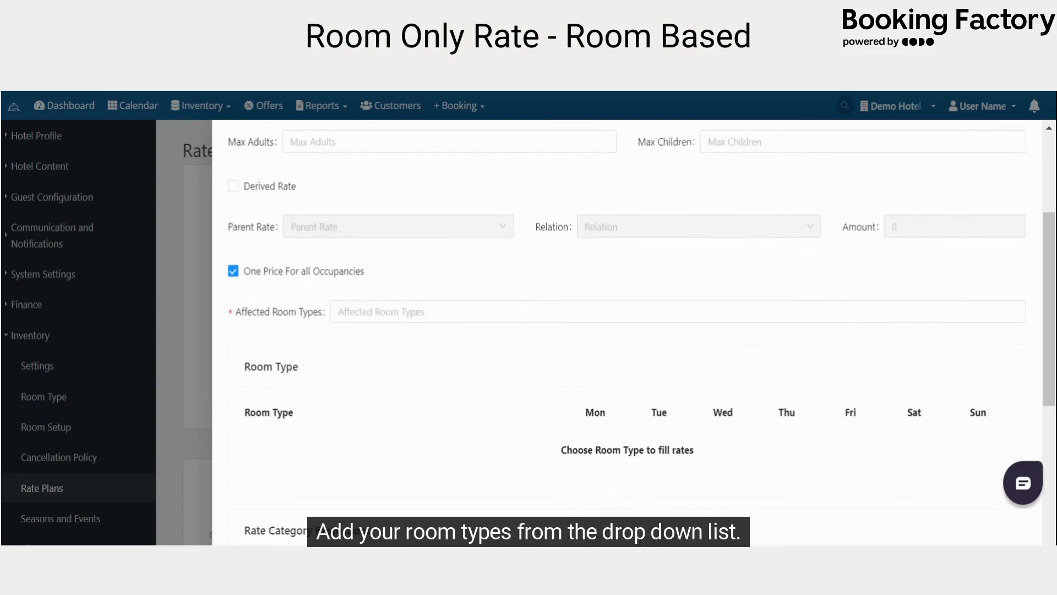
pyautogui.click(421, 311)
pyautogui.click(405, 344)
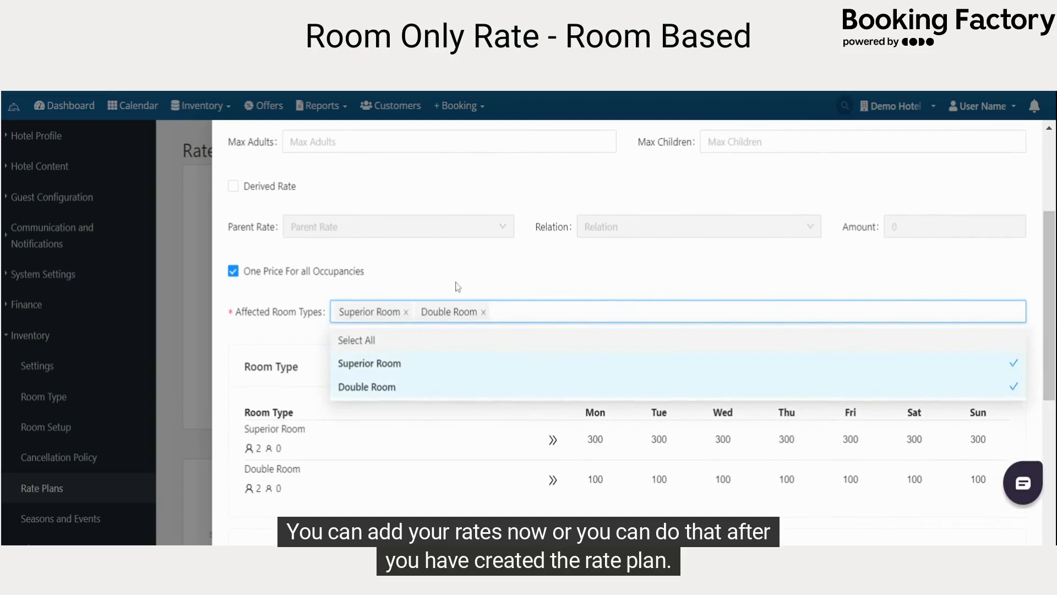
pyautogui.click(456, 286)
# Set the Double Room's rate to 200 for every day of the week.
pyautogui.scroll(-2, 523, 438)
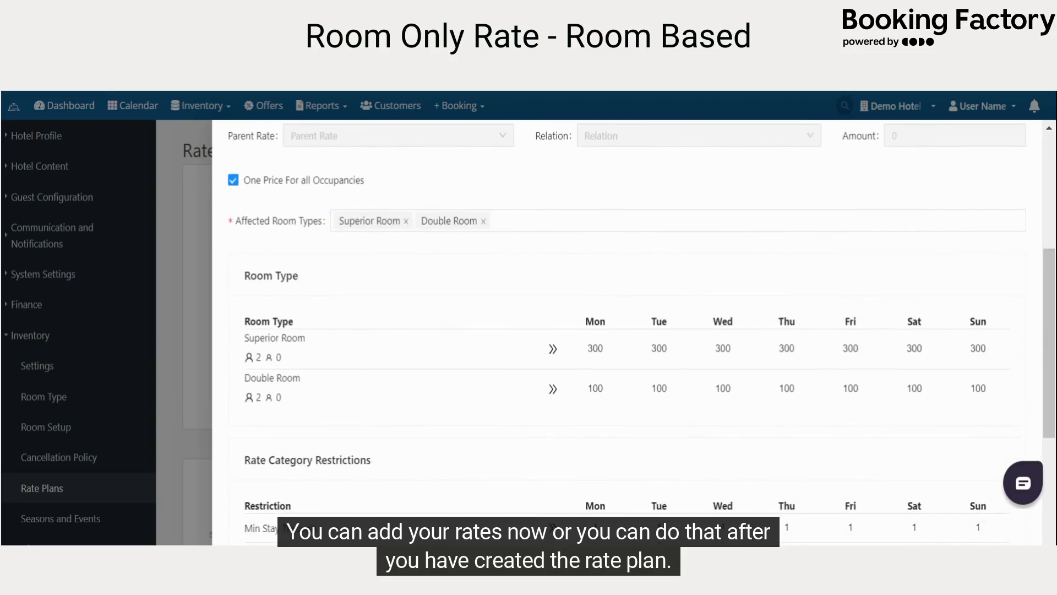
pyautogui.click(595, 388)
pyautogui.write('200')
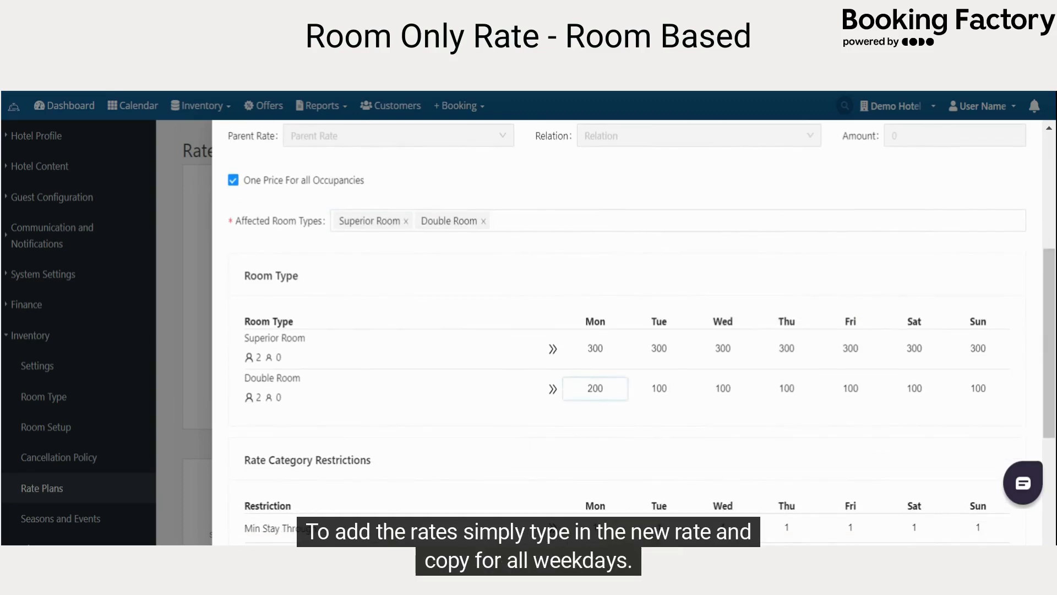
pyautogui.click(552, 390)
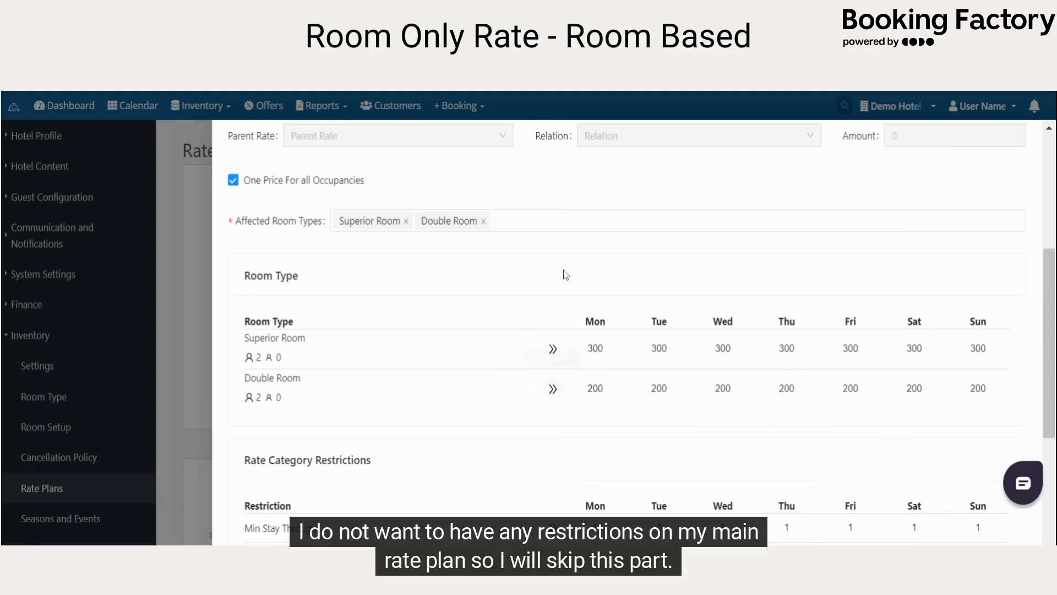
# Attach the VAT 11% tax to the Standard Rate plan, leaving restrictions and extras unset.
pyautogui.scroll(-4, 565, 274)
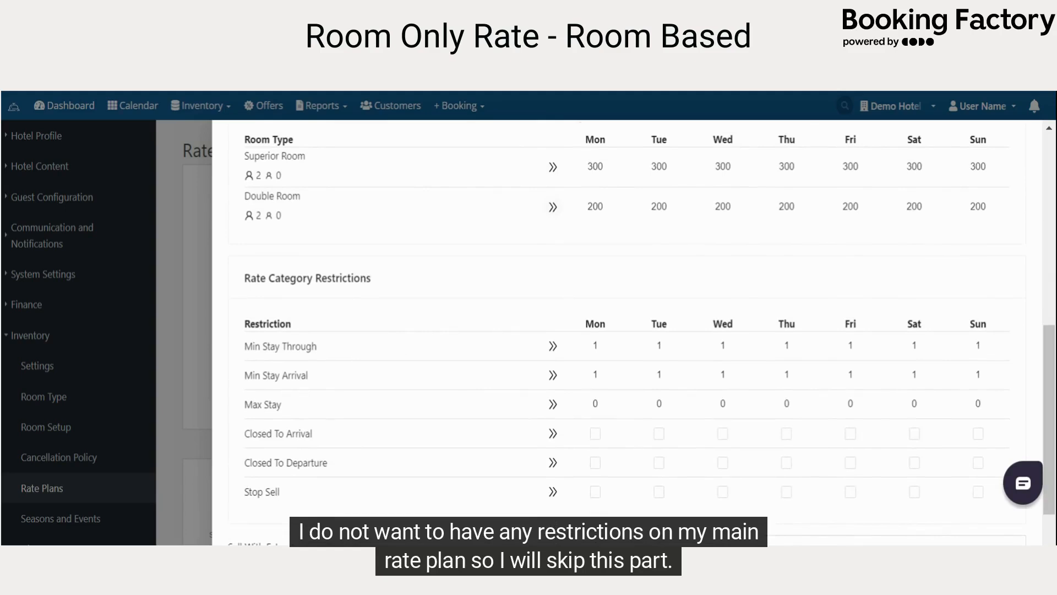
pyautogui.scroll(-2, 425, 415)
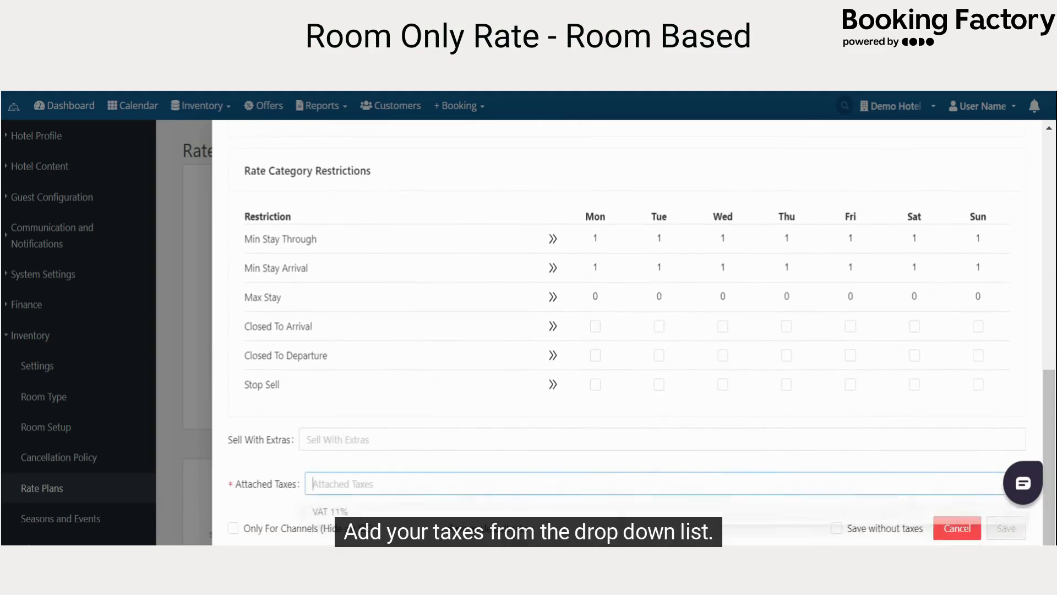
pyautogui.click(366, 483)
pyautogui.click(370, 513)
pyautogui.click(423, 441)
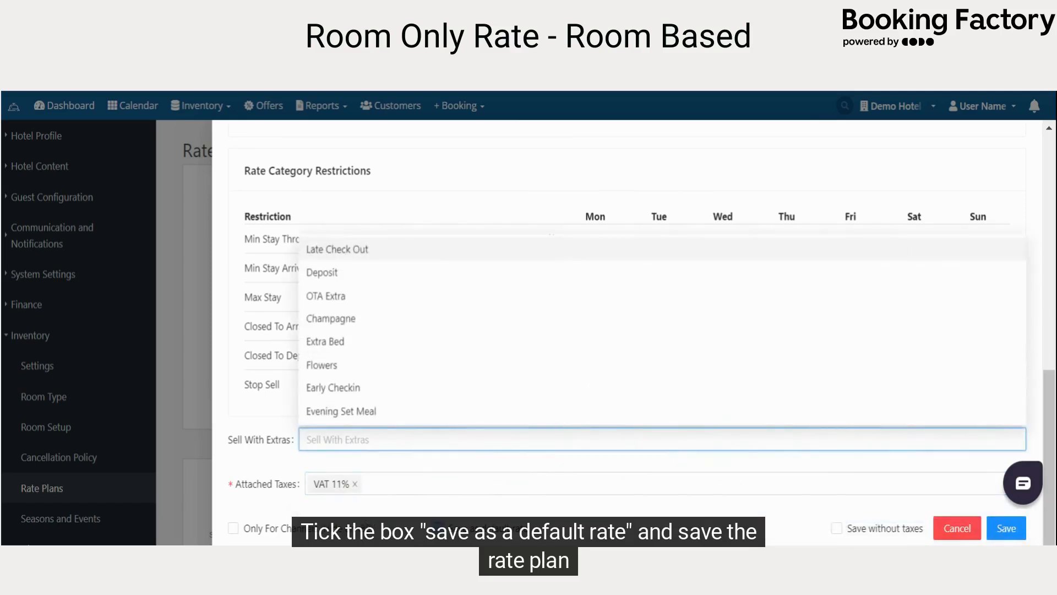
# Save the rate plan as the default rate and delete the preset Base Rate plan.
pyautogui.click(437, 528)
pyautogui.click(997, 534)
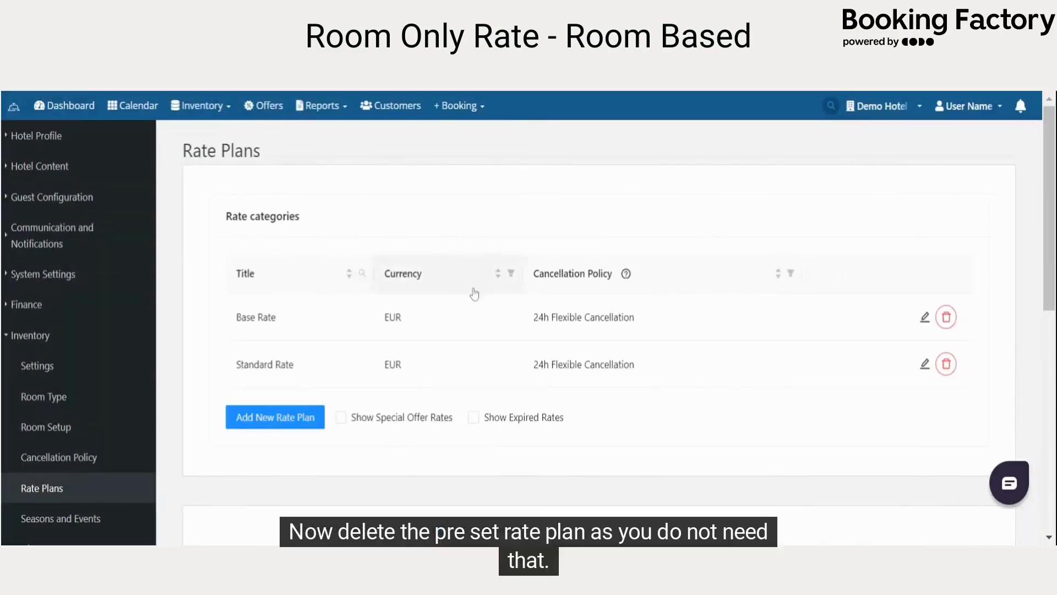
pyautogui.click(947, 318)
pyautogui.click(931, 420)
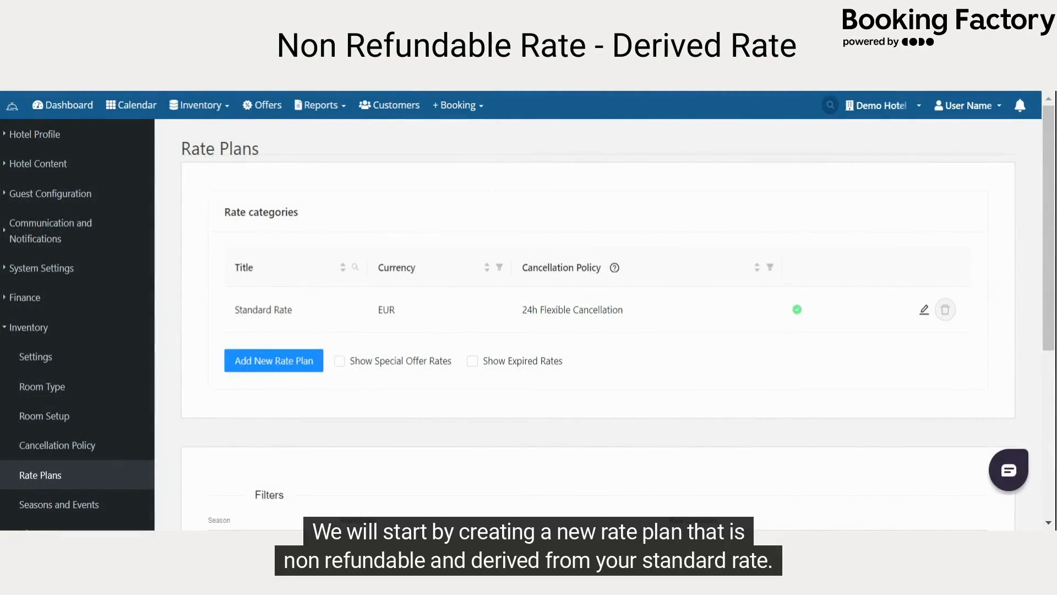
# Start a new rate plan titled Non Refundable with the Non Refundable Policy for cancellation and currency EUR.
pyautogui.click(265, 361)
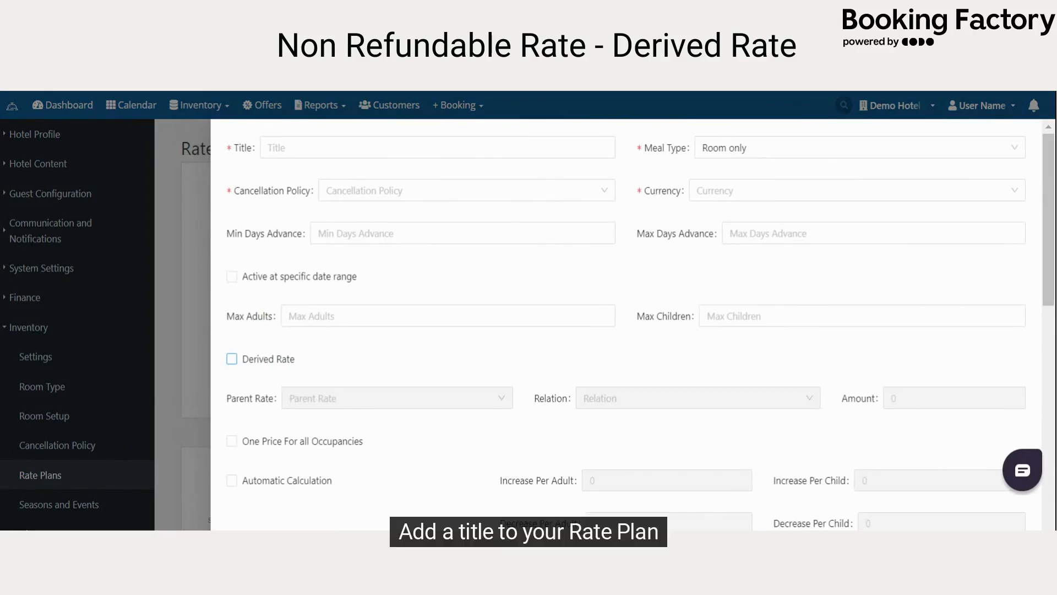
pyautogui.click(290, 148)
pyautogui.write('Non Refundable')
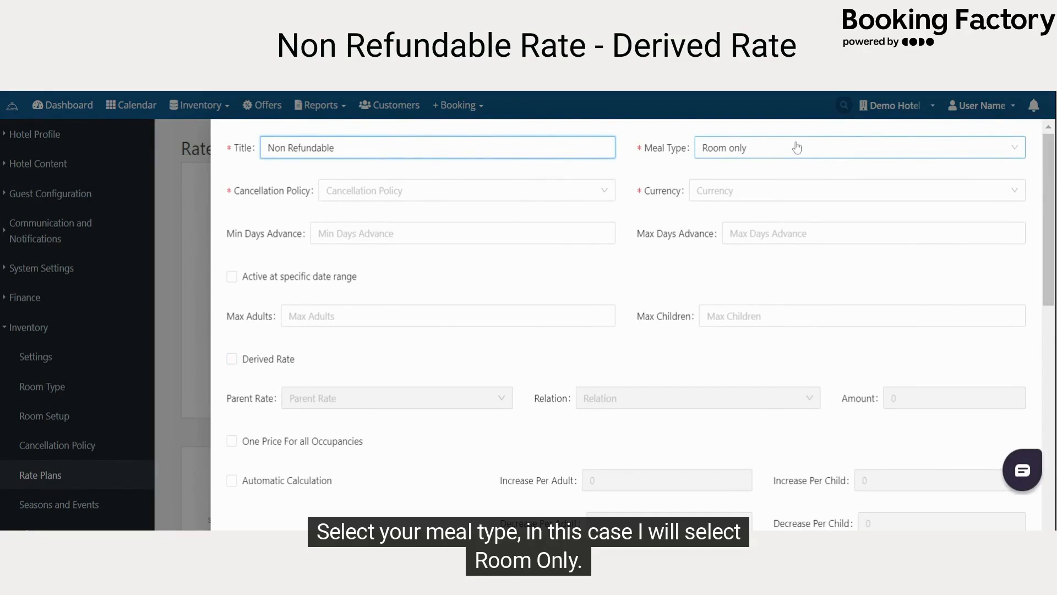
pyautogui.click(467, 194)
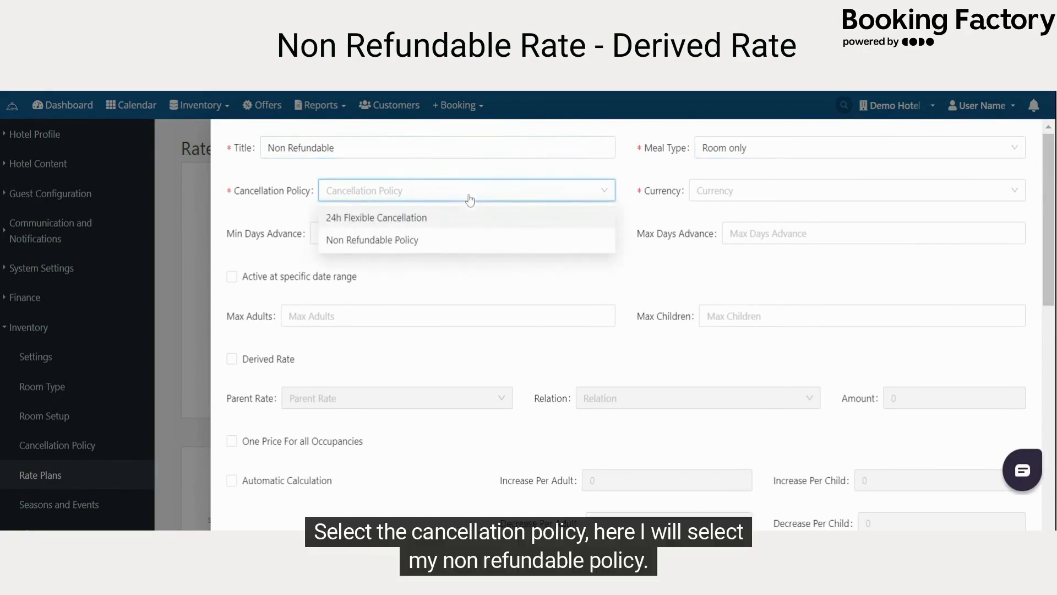
pyautogui.click(459, 240)
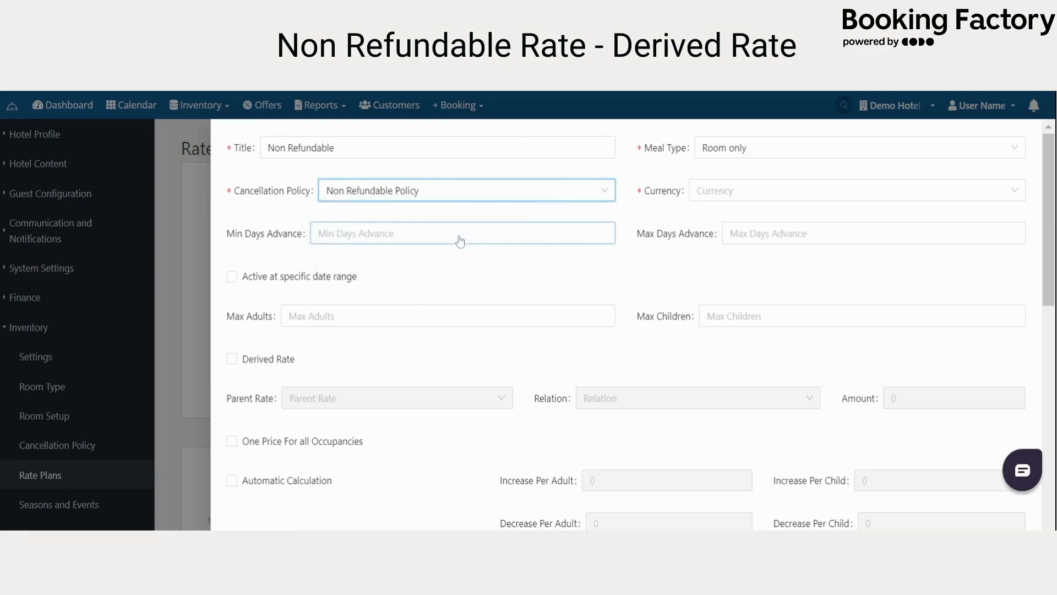
pyautogui.click(753, 192)
pyautogui.click(751, 216)
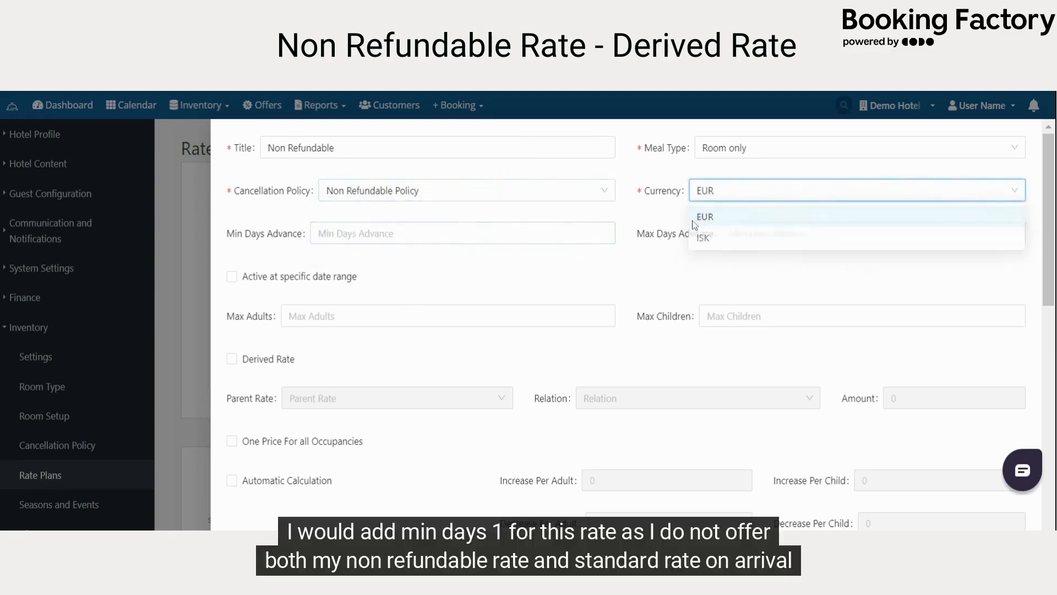
# Set the rate plan's Min Days Advance to 1 and Max Days Advance to 700.
pyautogui.click(482, 234)
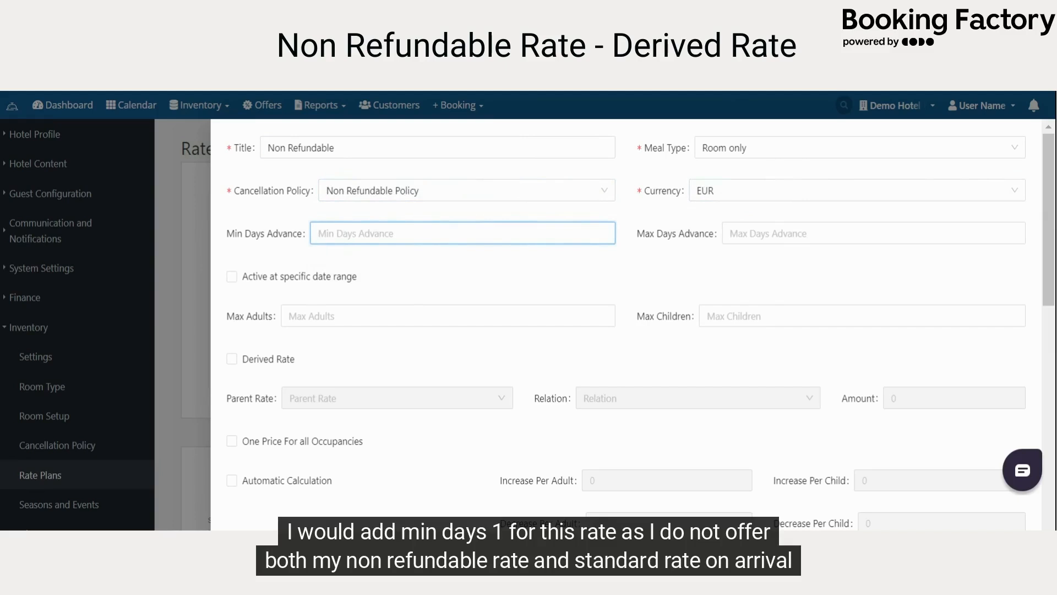
pyautogui.write('1')
pyautogui.click(738, 234)
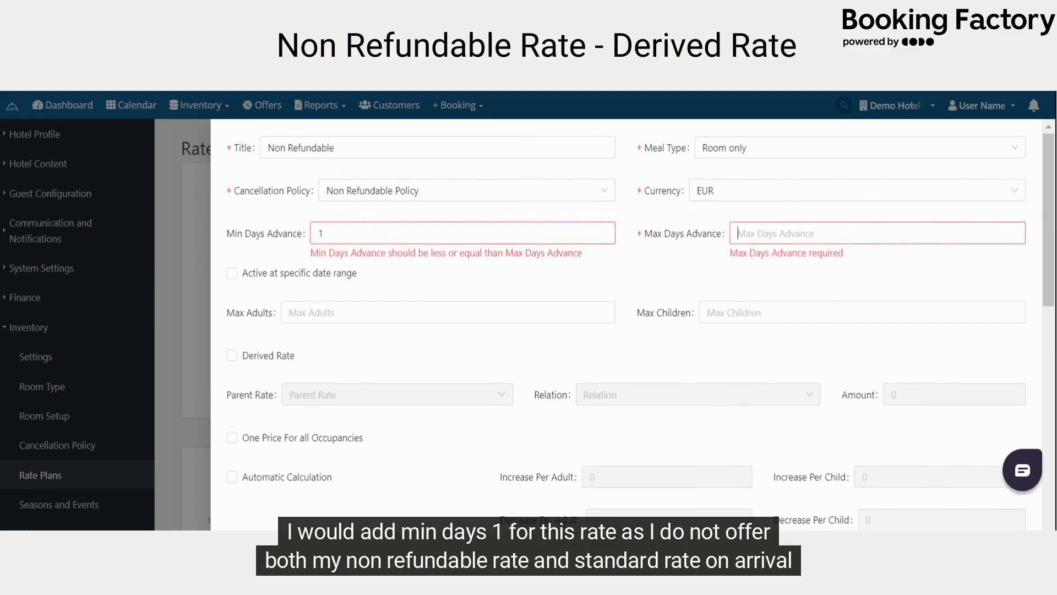
pyautogui.write('700')
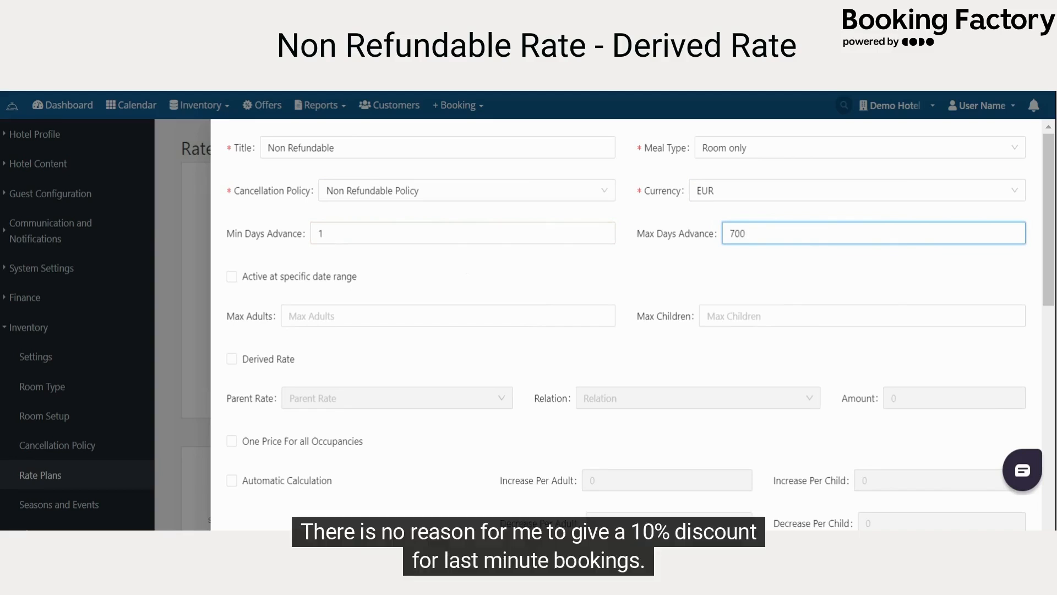
# Make the plan a Derived Rate from parent Standard Rate with relation Decrease by percentage and amount 10.
pyautogui.scroll(-2, 467, 268)
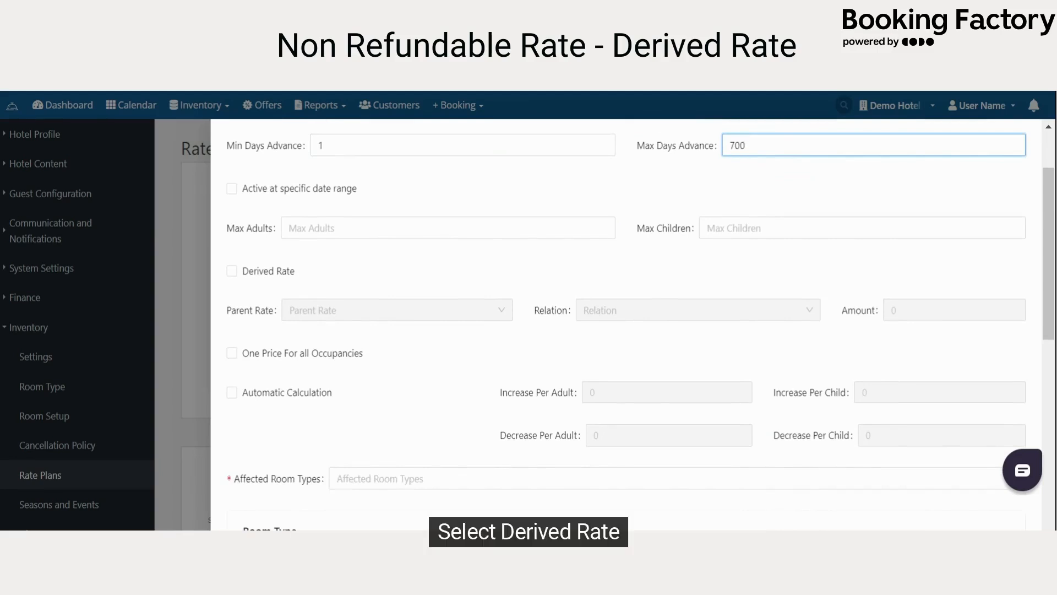
pyautogui.click(231, 271)
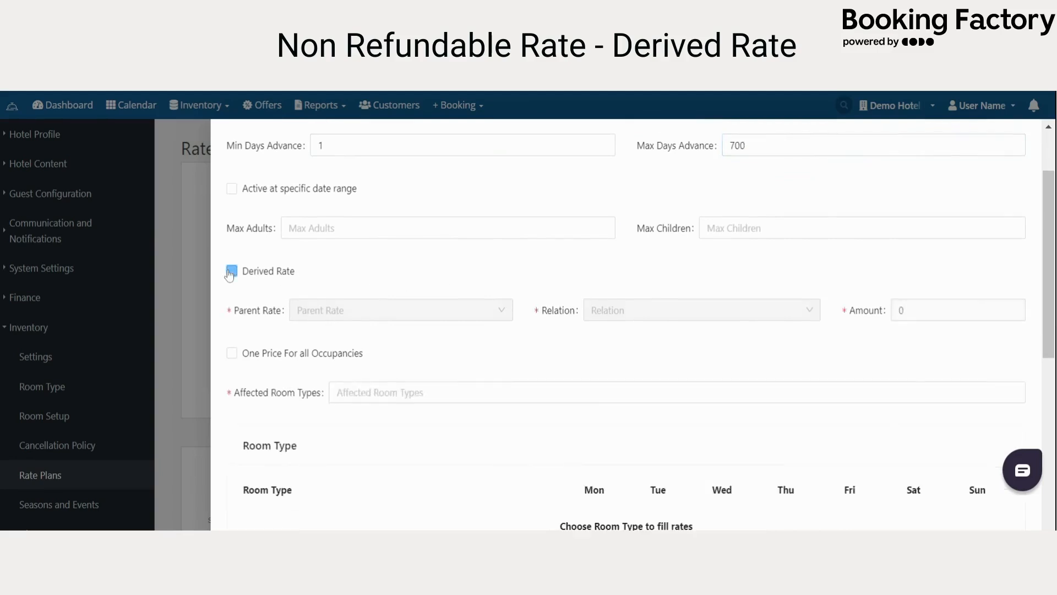
pyautogui.click(357, 316)
pyautogui.click(358, 336)
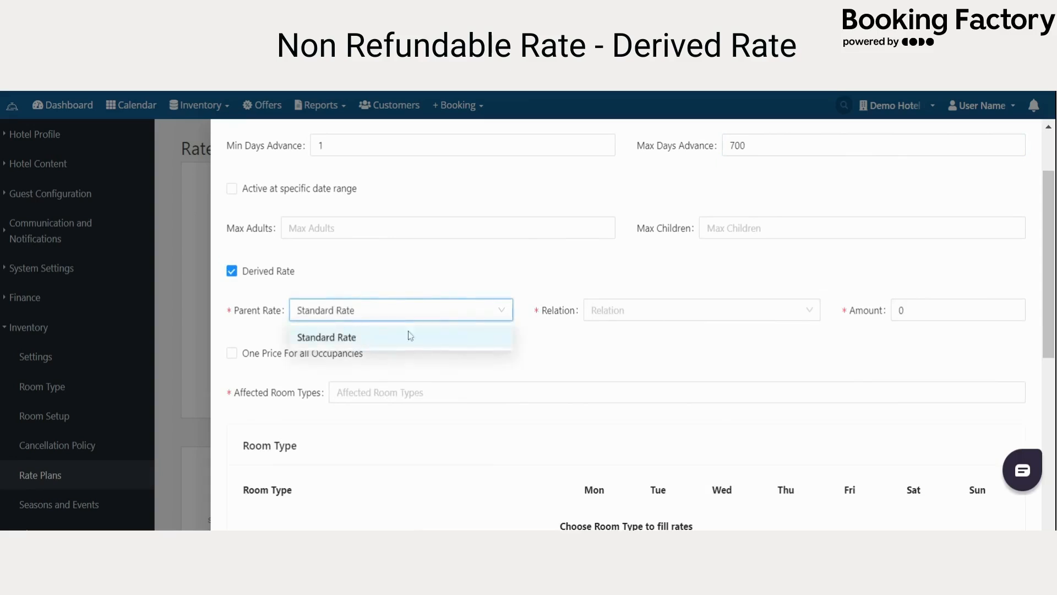
pyautogui.click(612, 314)
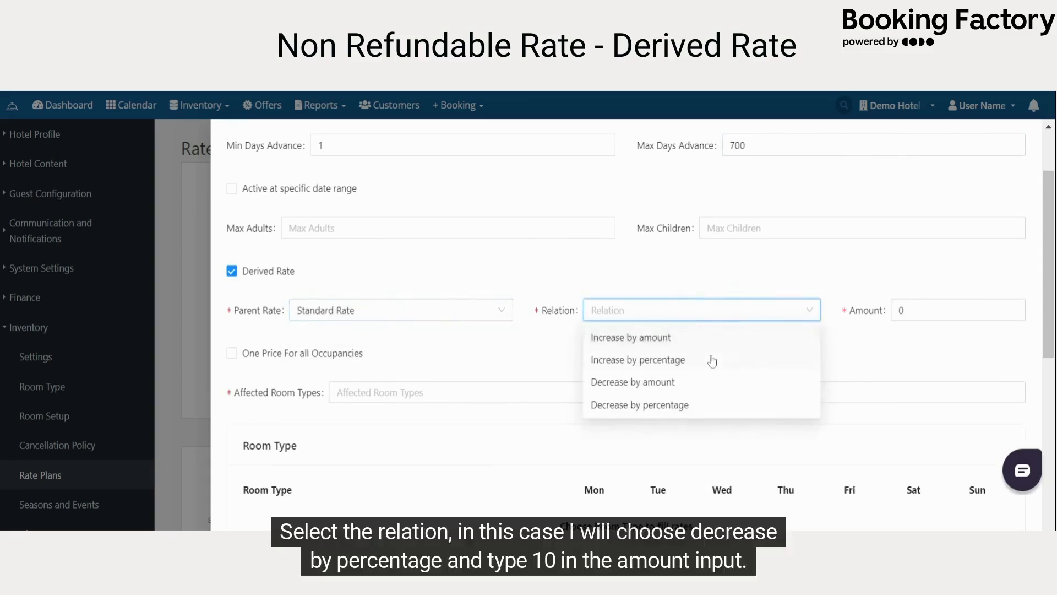
pyautogui.click(724, 406)
pyautogui.doubleClick(902, 310)
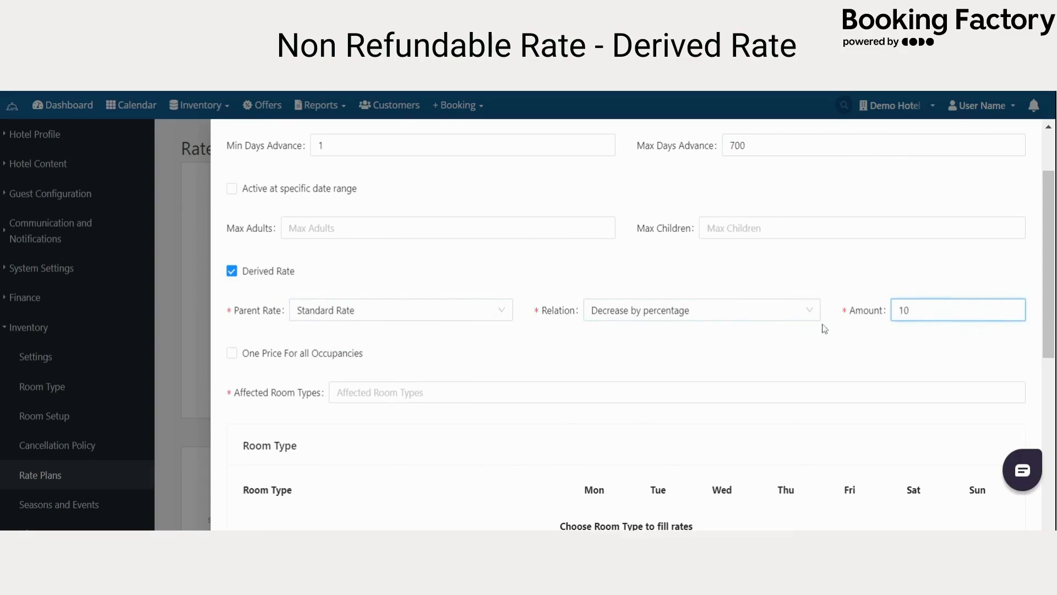
pyautogui.click(668, 350)
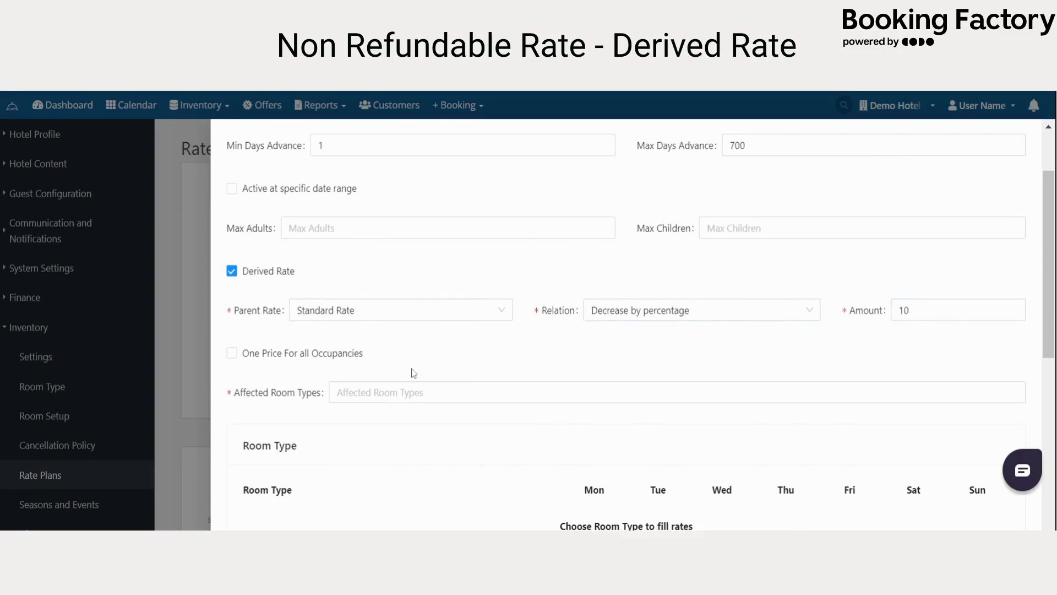
# Enable One Price For all Occupancies and apply the derived plan to all room types.
pyautogui.click(271, 362)
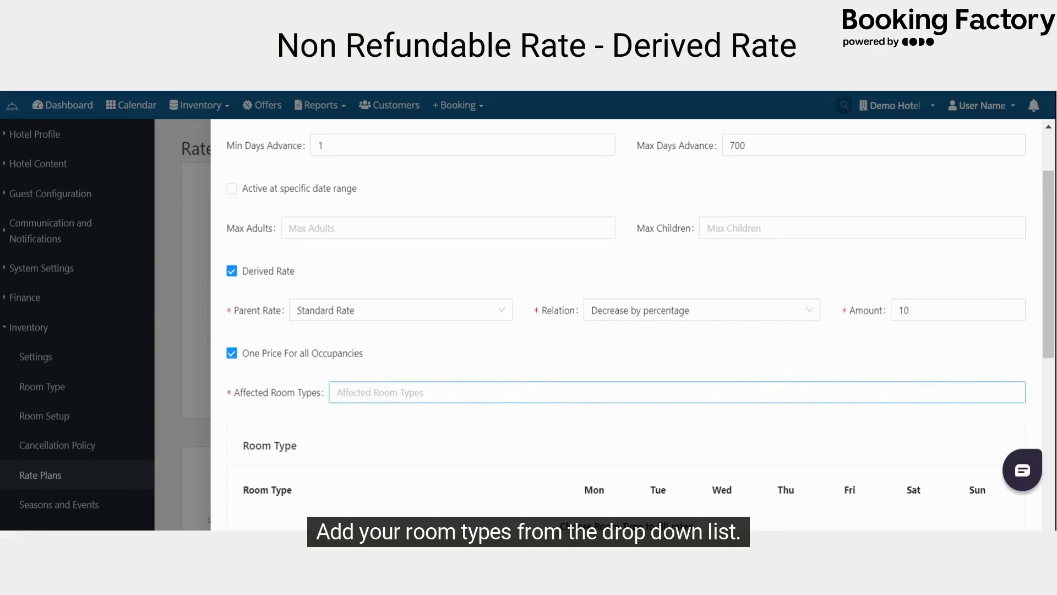
pyautogui.click(457, 392)
pyautogui.click(463, 423)
pyautogui.scroll(-6, 463, 423)
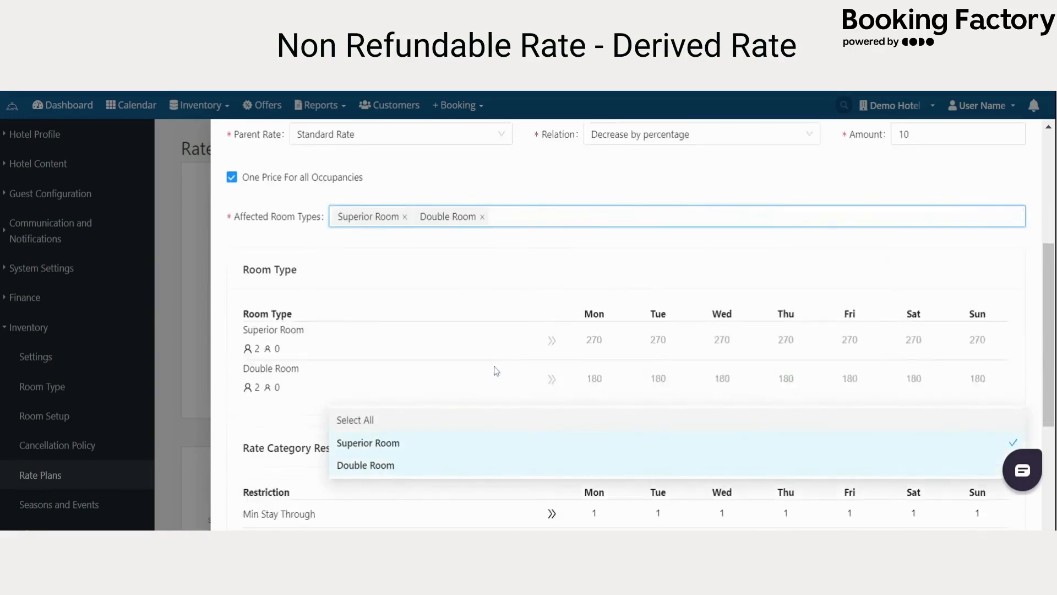
pyautogui.click(479, 270)
# Attach the VAT 11% tax to the Non Refundable rate plan and save it.
pyautogui.scroll(-2, 502, 325)
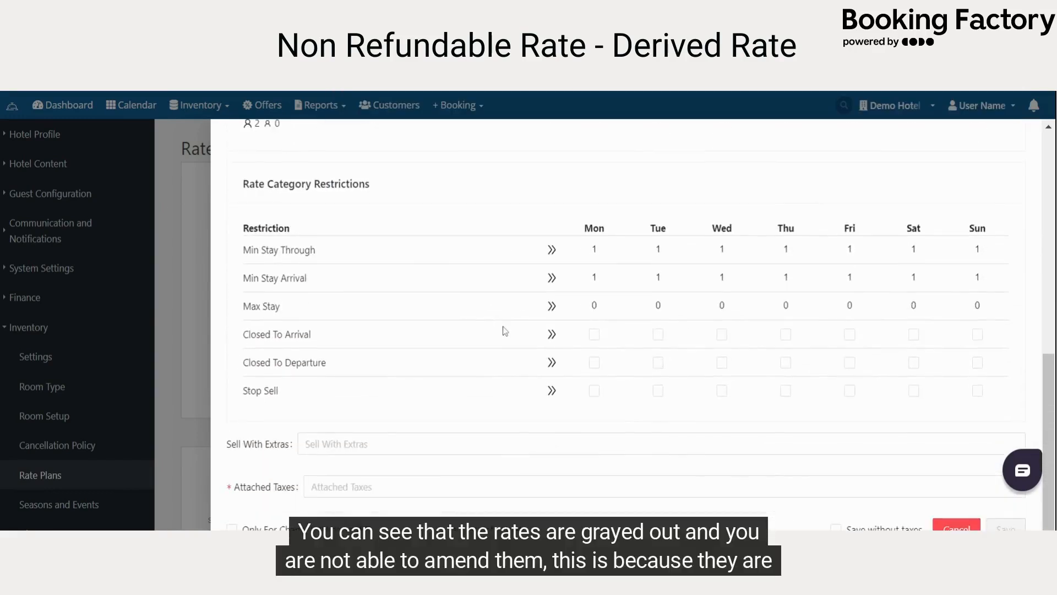
pyautogui.scroll(4, 503, 327)
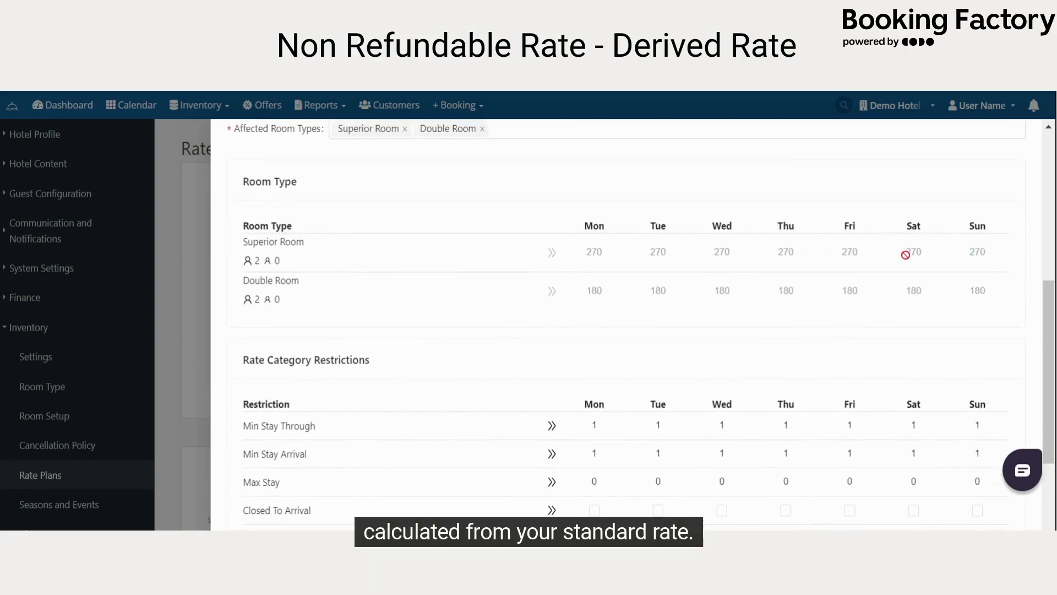
pyautogui.scroll(-2, 869, 267)
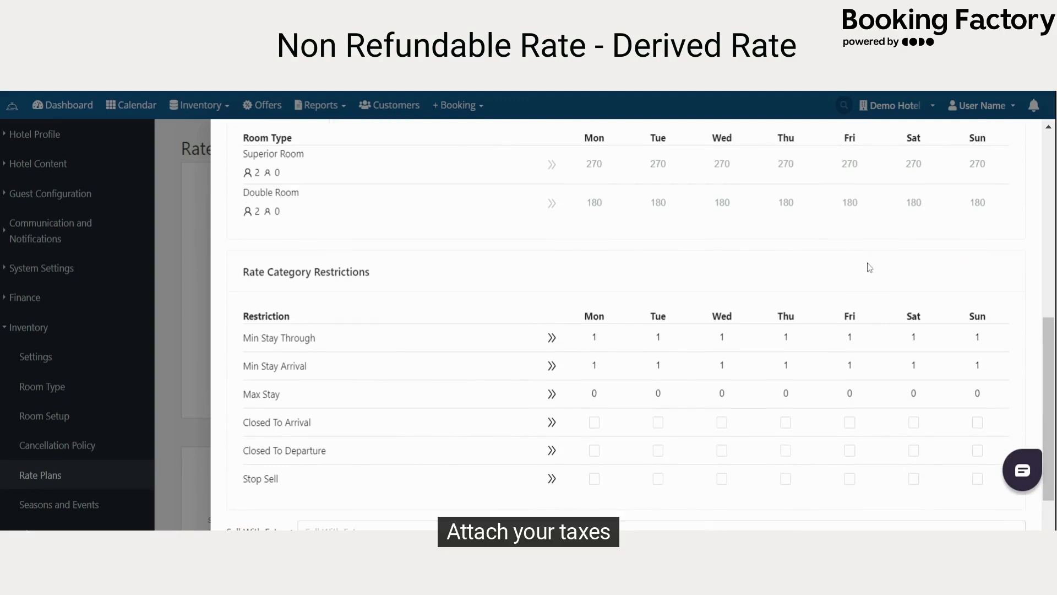
pyautogui.scroll(-2, 869, 267)
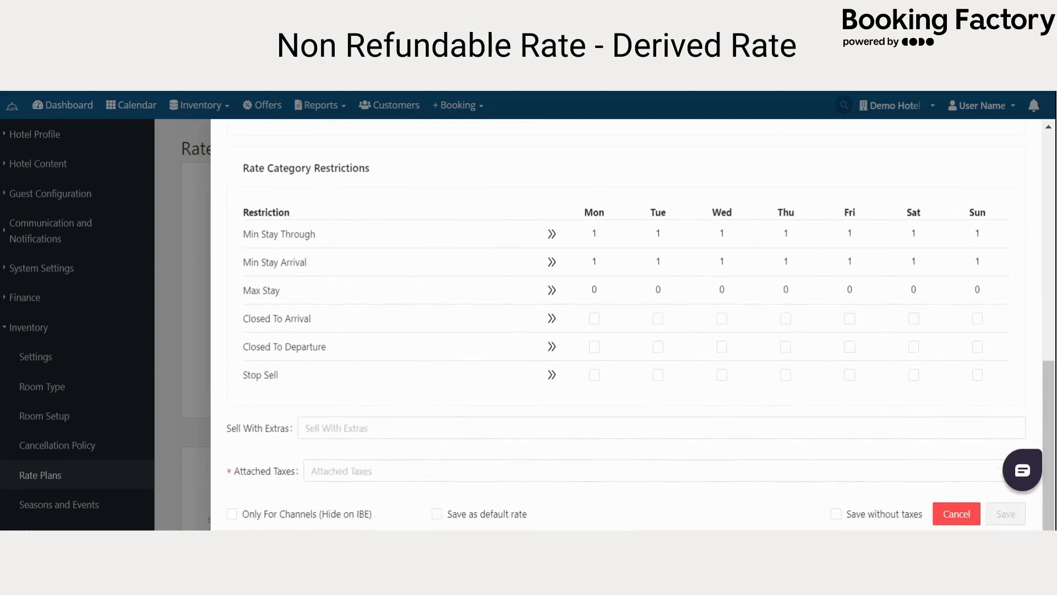
pyautogui.click(350, 471)
pyautogui.click(351, 497)
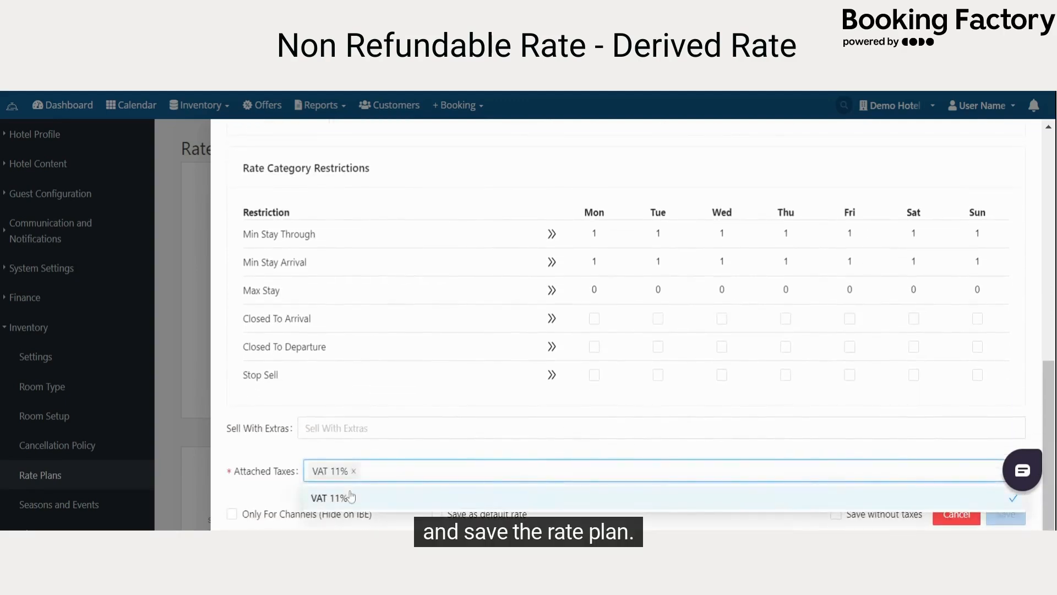
pyautogui.click(263, 500)
pyautogui.click(1005, 514)
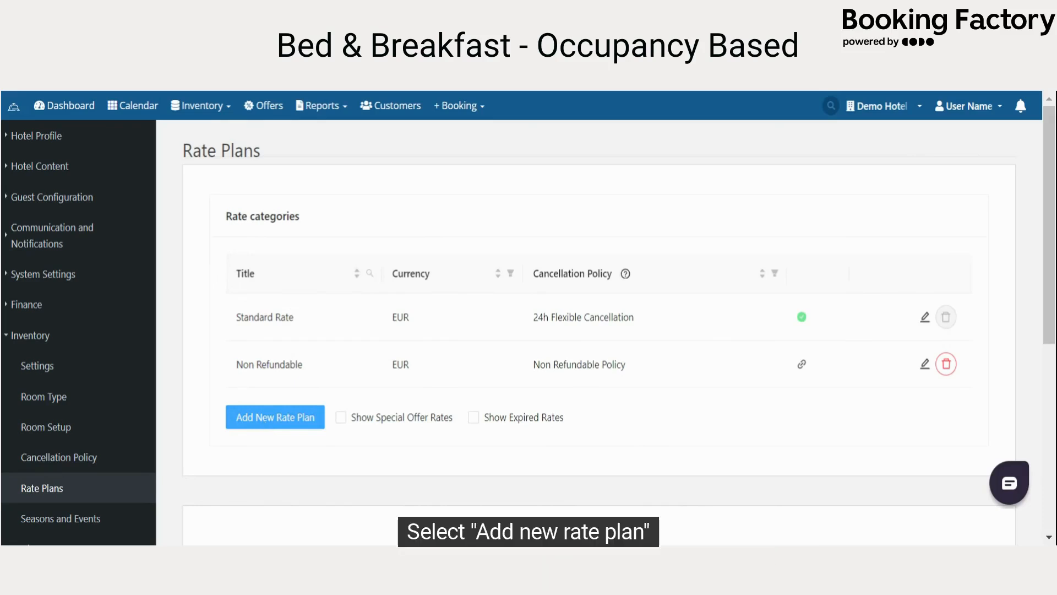
# Start a new rate plan titled Bed & Breakfast with meal type Bed and breakfast, 24h Flexible Cancellation and currency EUR.
pyautogui.click(275, 416)
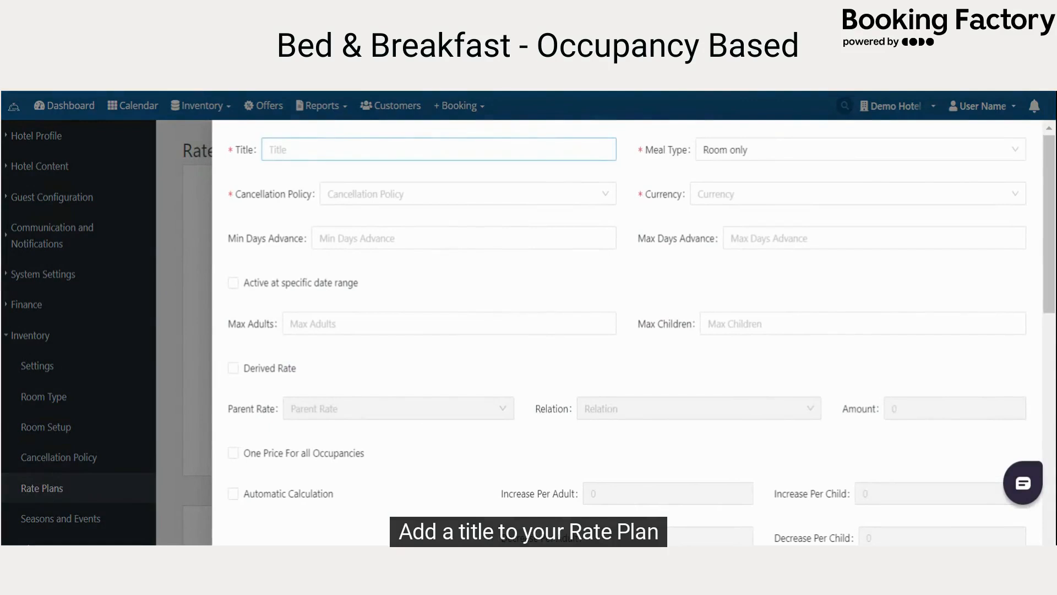
pyautogui.write('Bed & Breakfast')
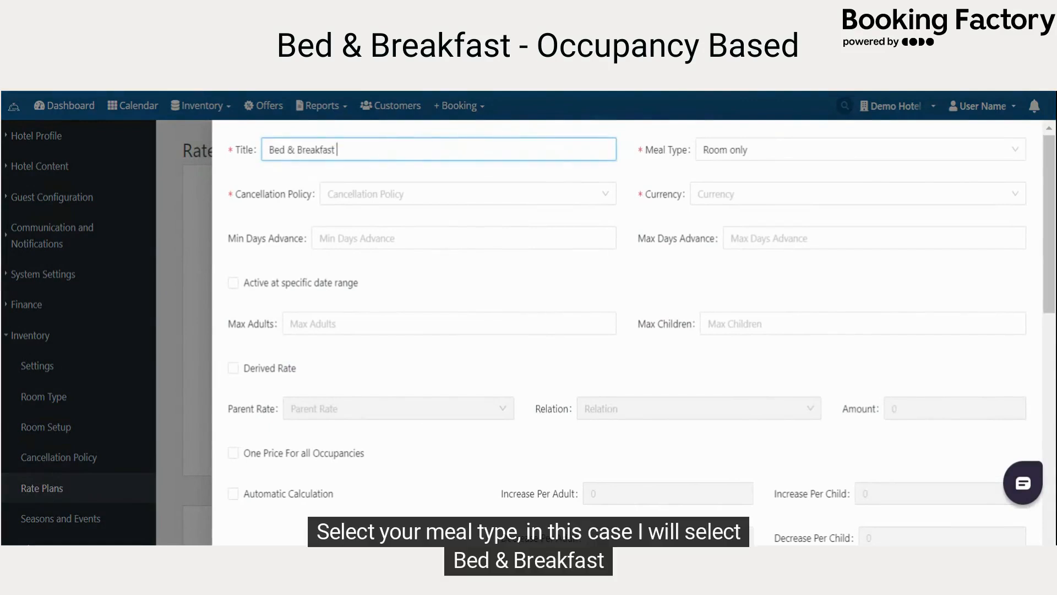
pyautogui.click(810, 151)
pyautogui.click(776, 201)
pyautogui.click(510, 201)
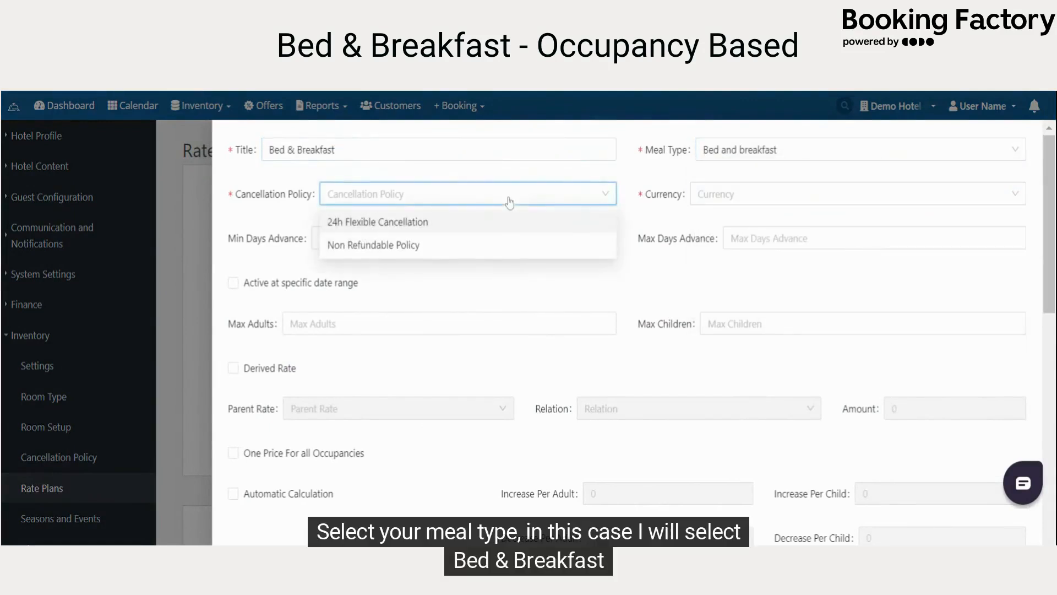
pyautogui.click(429, 223)
pyautogui.click(697, 201)
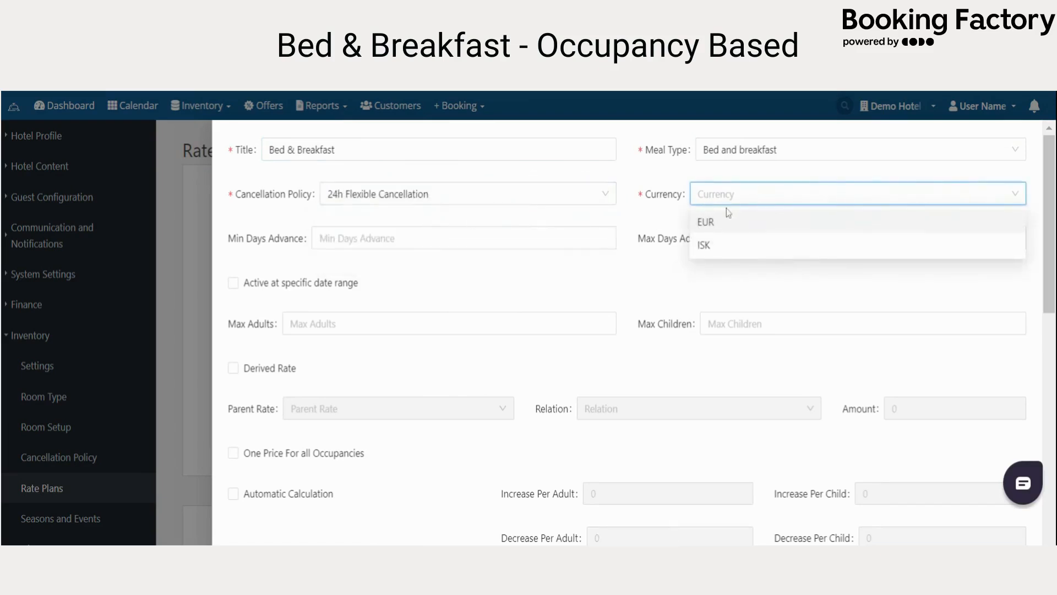
pyautogui.click(724, 224)
# Enable Automatic Calculation with an increase of 12 per adult and apply the Bed & Breakfast plan to all room types.
pyautogui.scroll(-2, 563, 280)
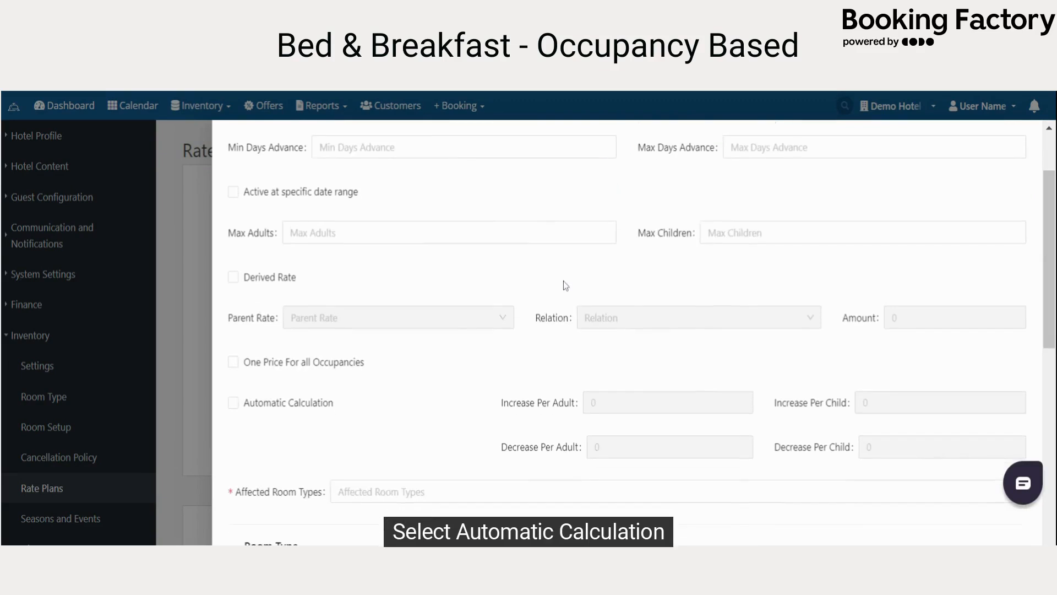
pyautogui.click(233, 403)
pyautogui.doubleClick(601, 403)
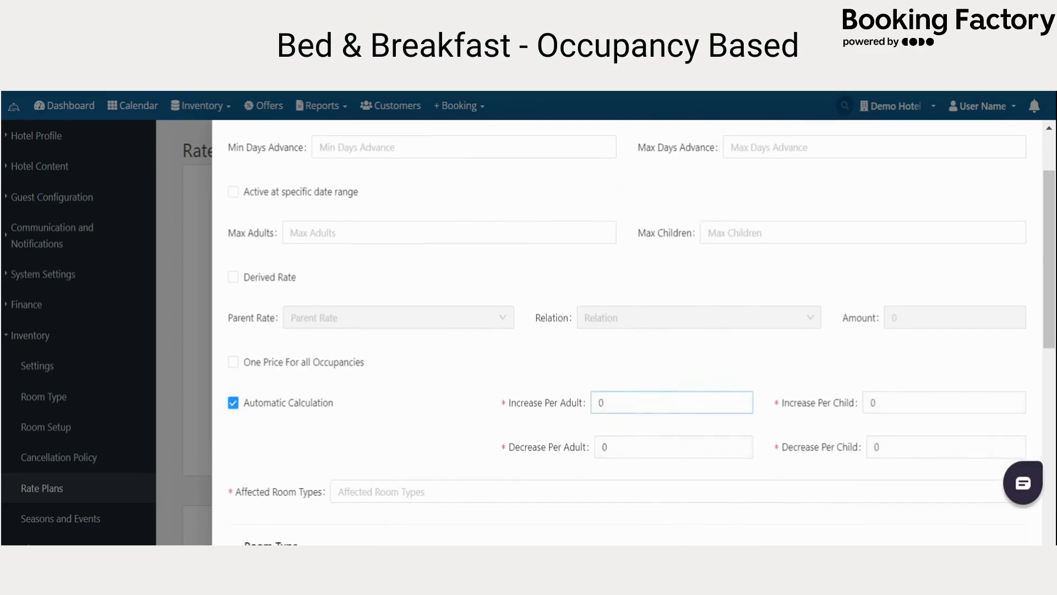
pyautogui.click(660, 491)
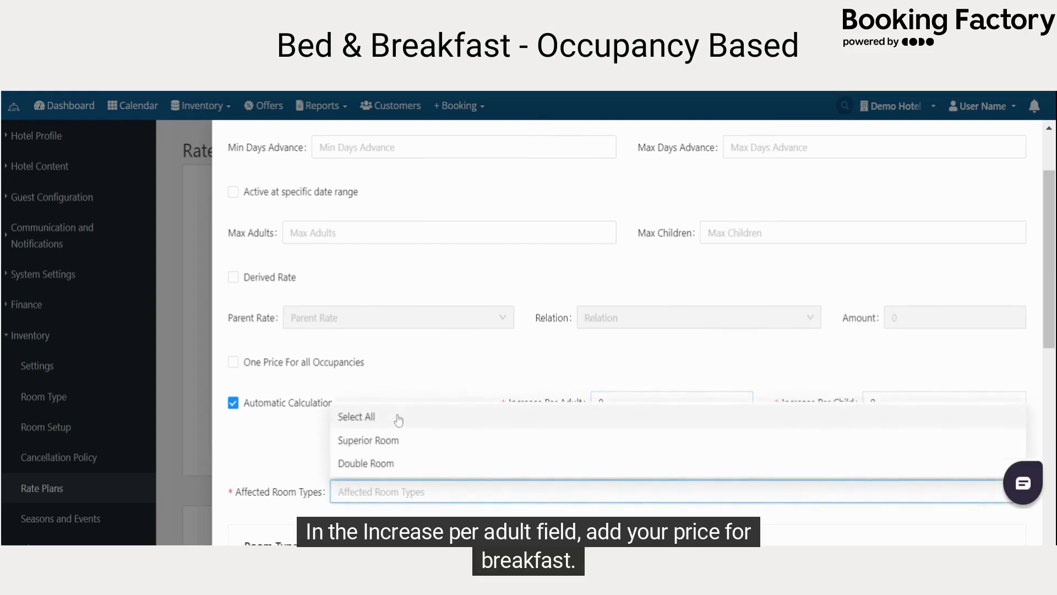
pyautogui.click(356, 416)
pyautogui.click(601, 402)
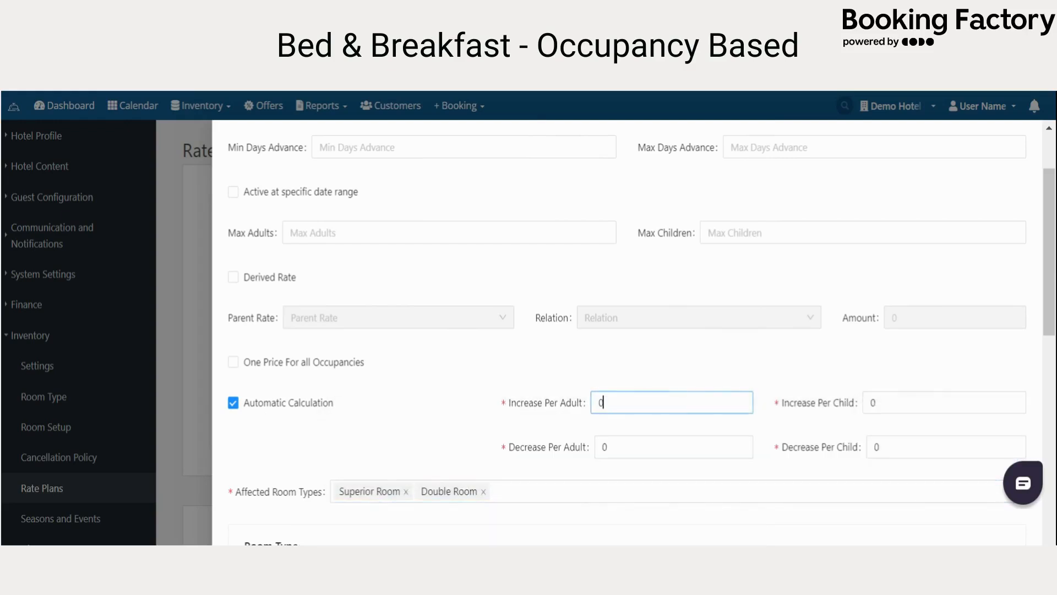
pyautogui.moveTo(606, 402); pyautogui.dragTo(580, 405)
pyautogui.write('12')
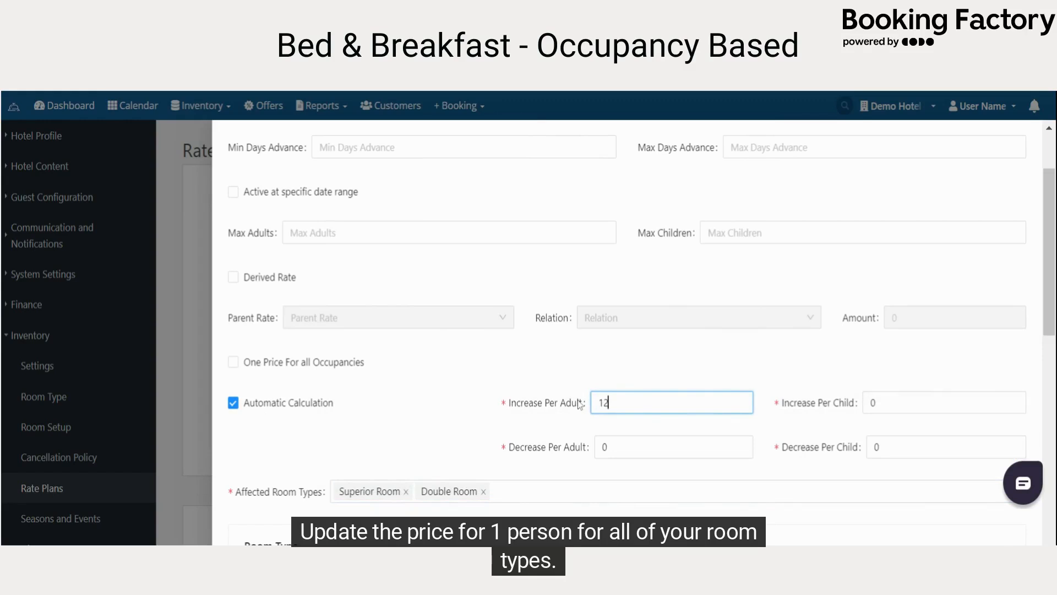
pyautogui.click(467, 446)
# Set the one-adult price to 312 for the Superior Room and 212 for the Double Room on all weekdays.
pyautogui.scroll(-3, 461, 447)
pyautogui.scroll(-2, 461, 447)
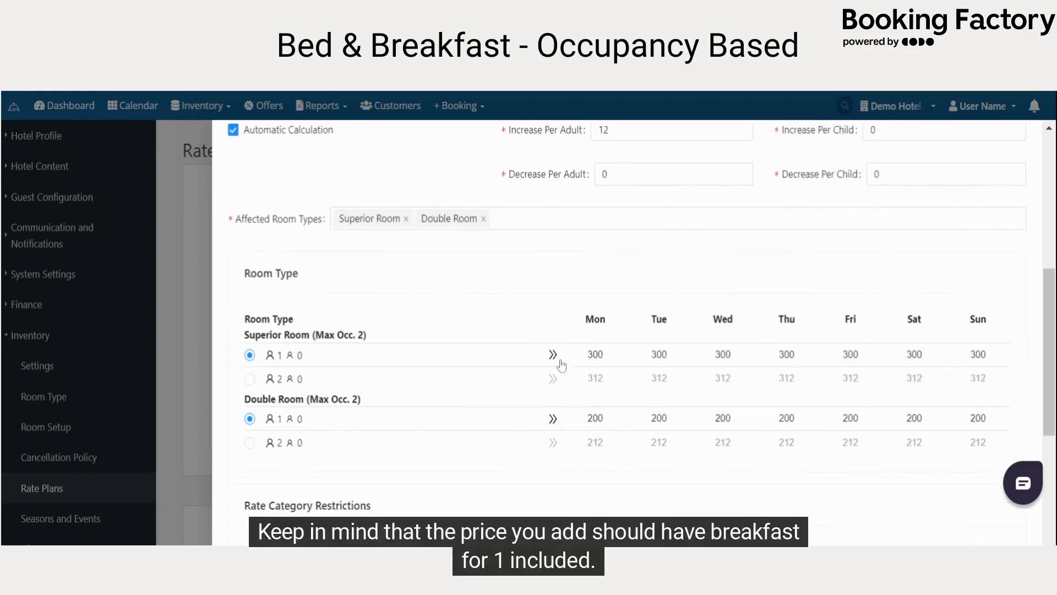
pyautogui.click(595, 354)
pyautogui.write('312')
pyautogui.click(553, 354)
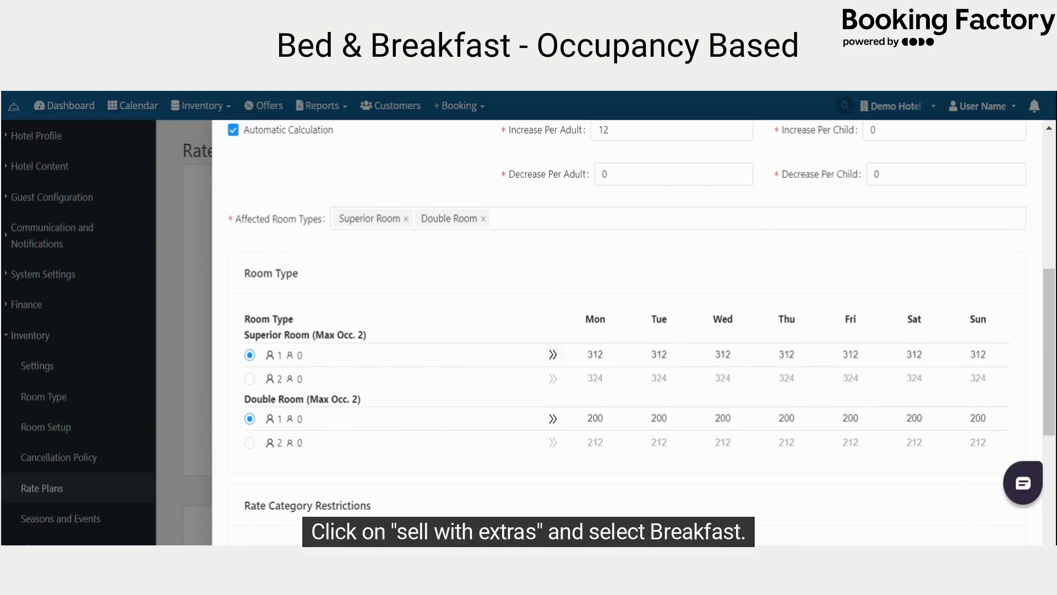
pyautogui.click(595, 418)
pyautogui.write('212')
pyautogui.click(553, 419)
# Add Breakfast as an extra sold with the Bed & Breakfast rate plan.
pyautogui.scroll(-5, 513, 309)
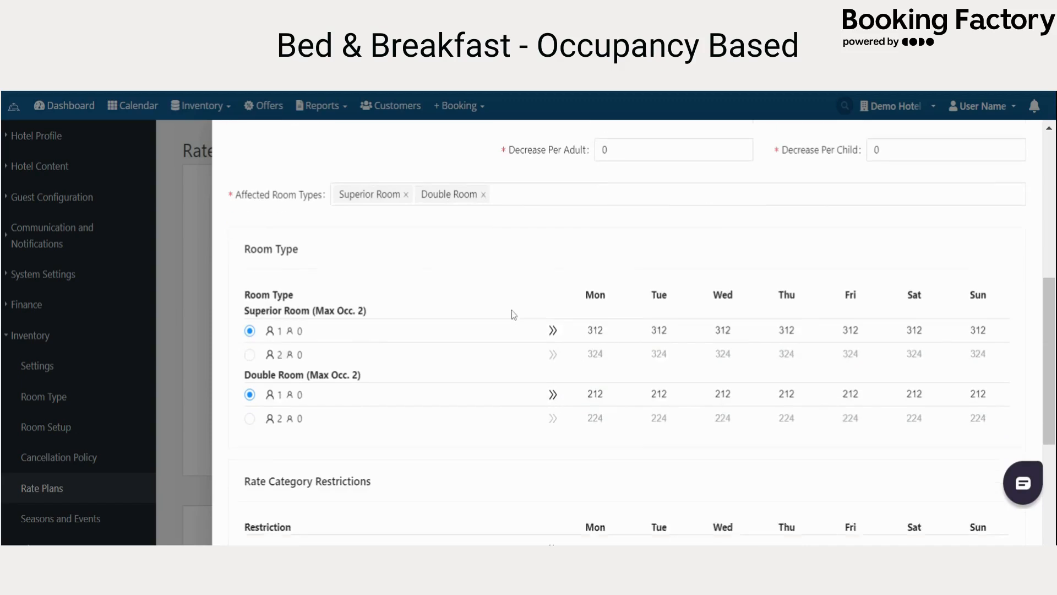
pyautogui.click(352, 439)
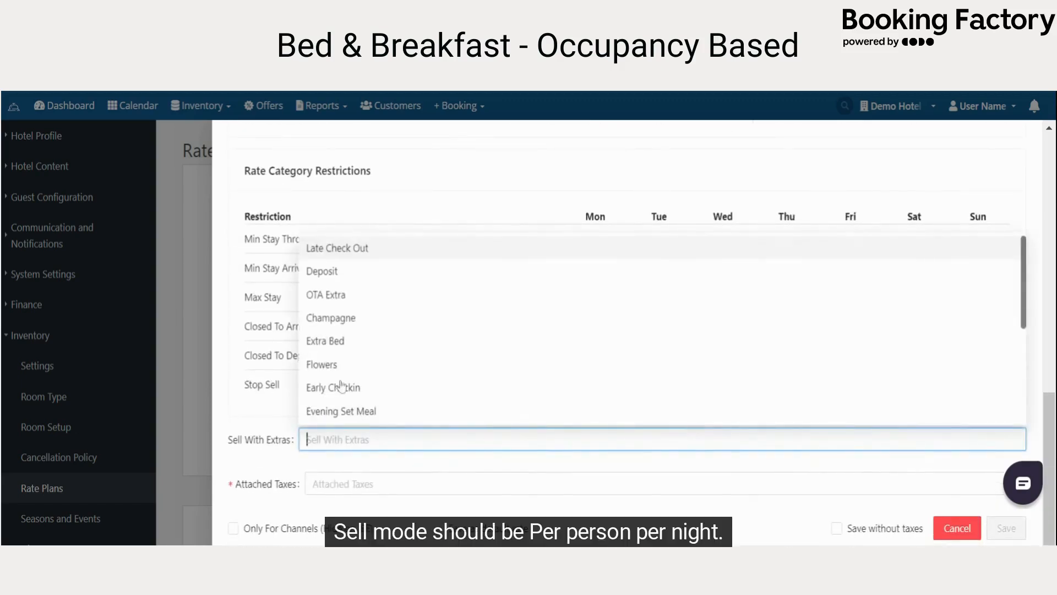
pyautogui.scroll(-2, 355, 347)
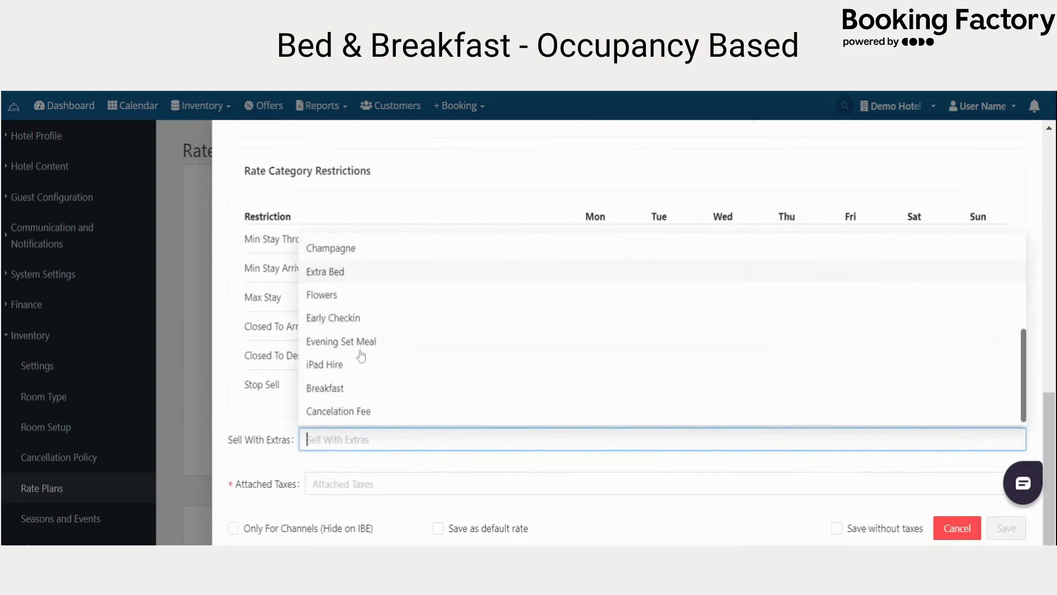
pyautogui.click(364, 390)
# Set the Breakfast extra's sell mode to Per Person Per Night and enable Apply 1 day offset.
pyautogui.scroll(-3, 353, 440)
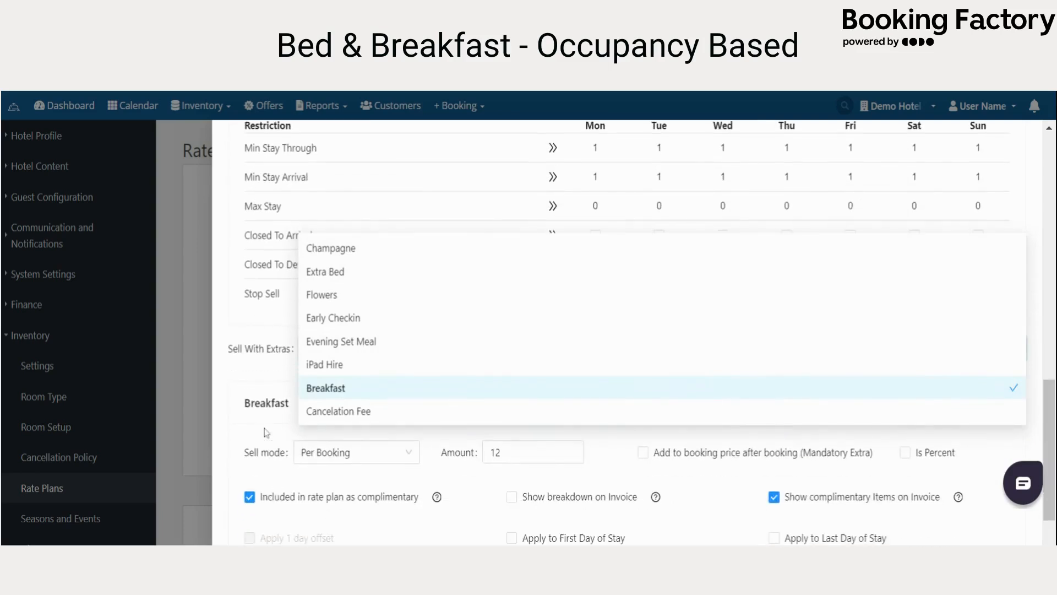
pyautogui.click(336, 457)
pyautogui.click(353, 425)
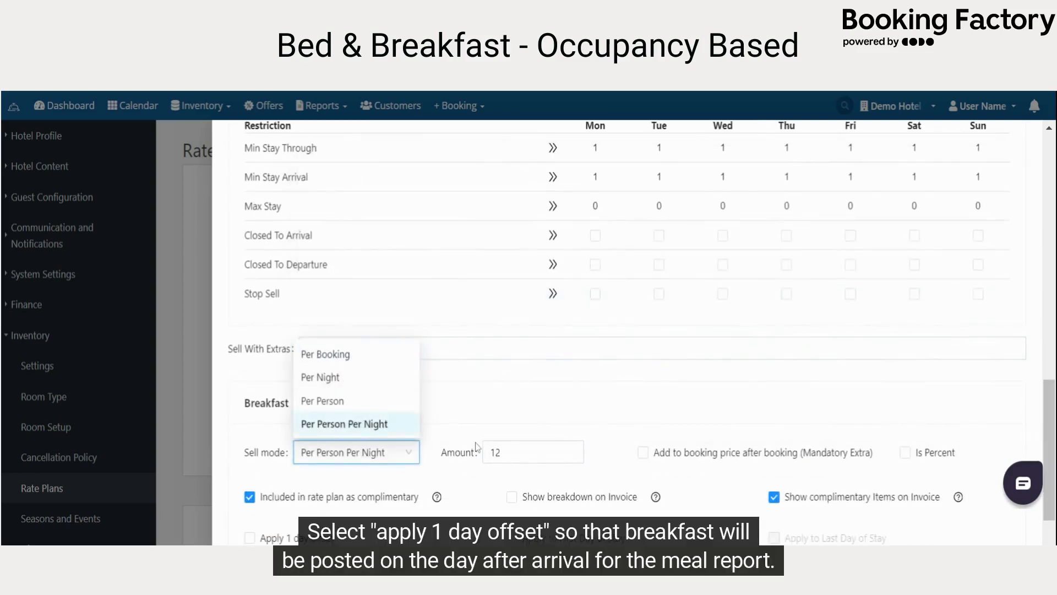
pyautogui.scroll(-2, 352, 452)
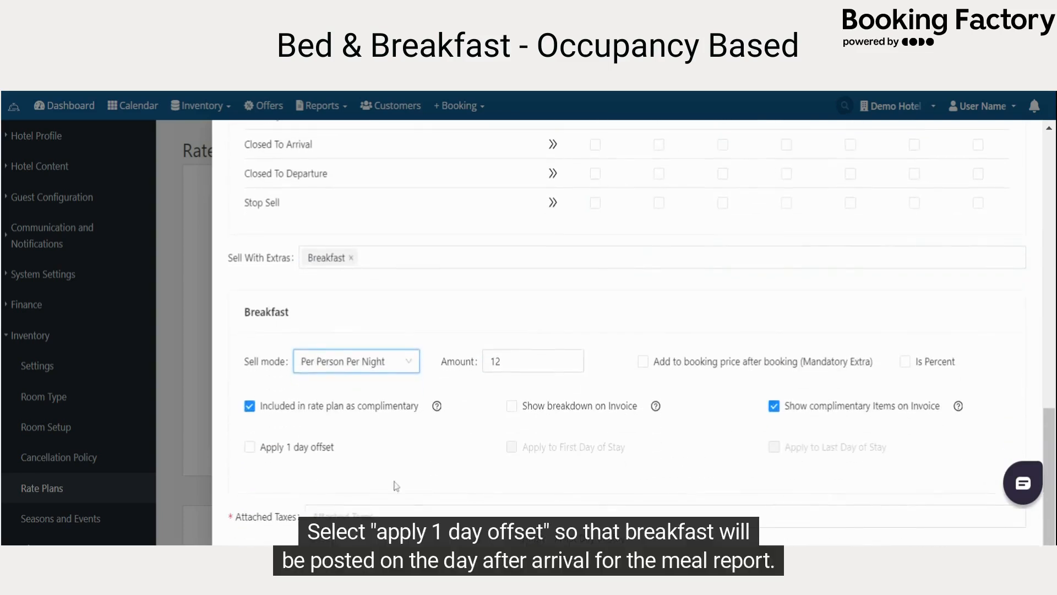
pyautogui.click(250, 447)
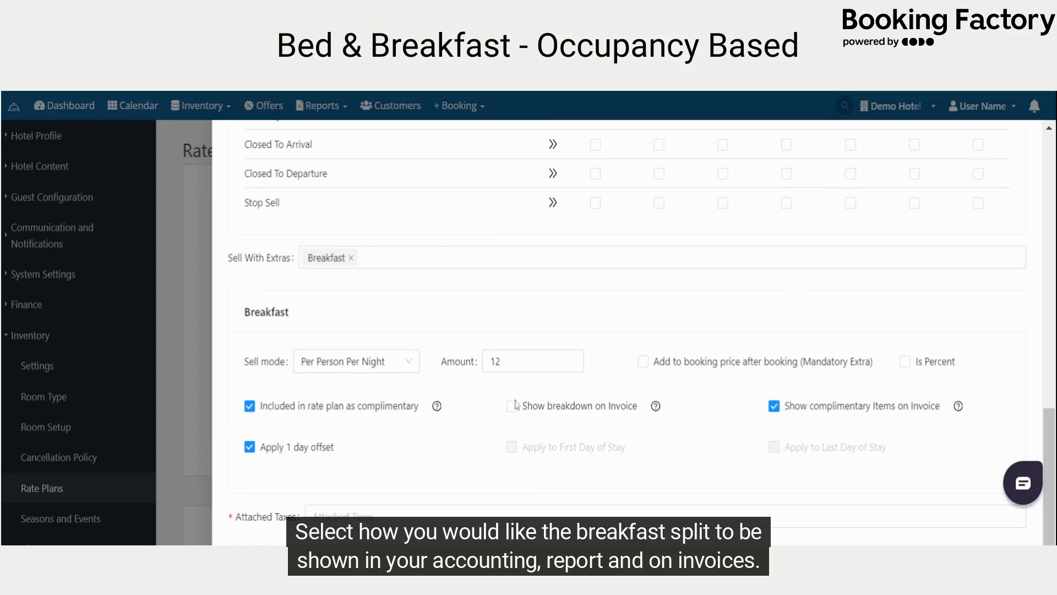
# Attach the VAT 11% tax to the Bed & Breakfast rate plan and save it.
pyautogui.scroll(-1, 896, 406)
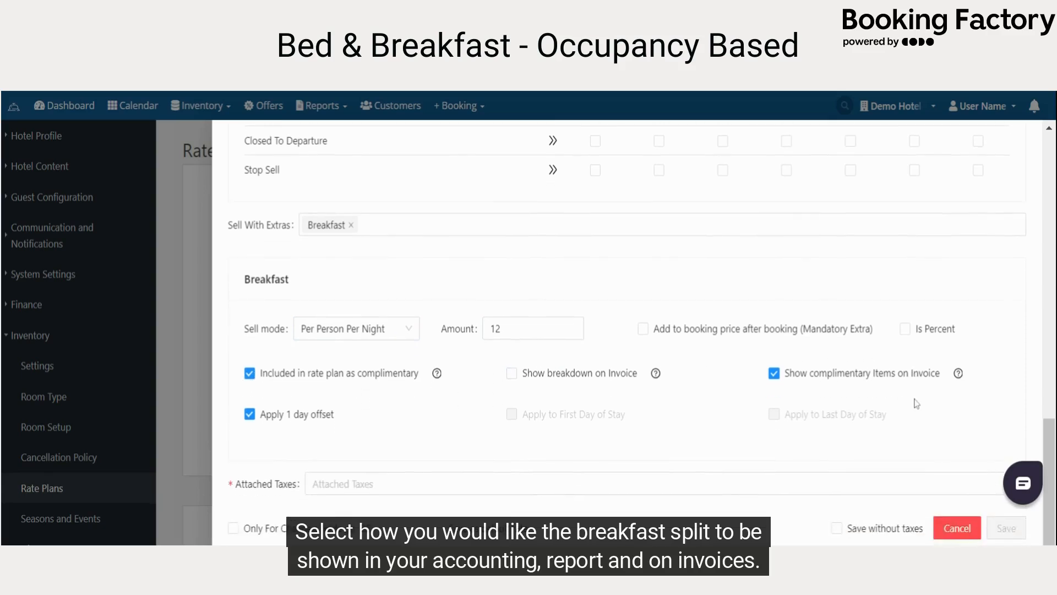
pyautogui.click(655, 484)
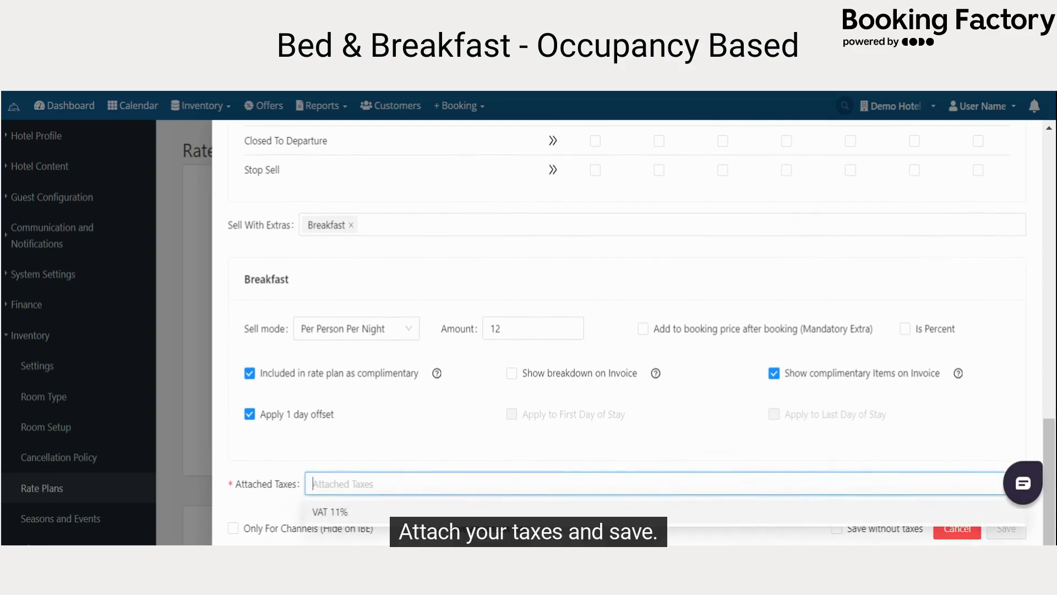
pyautogui.click(364, 513)
pyautogui.click(403, 448)
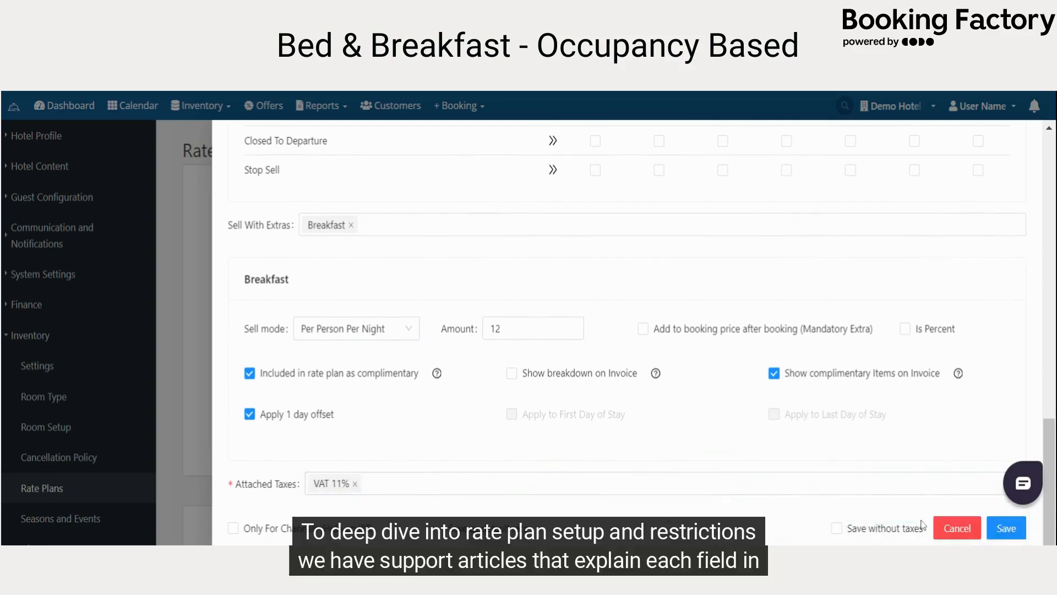
pyautogui.click(1005, 529)
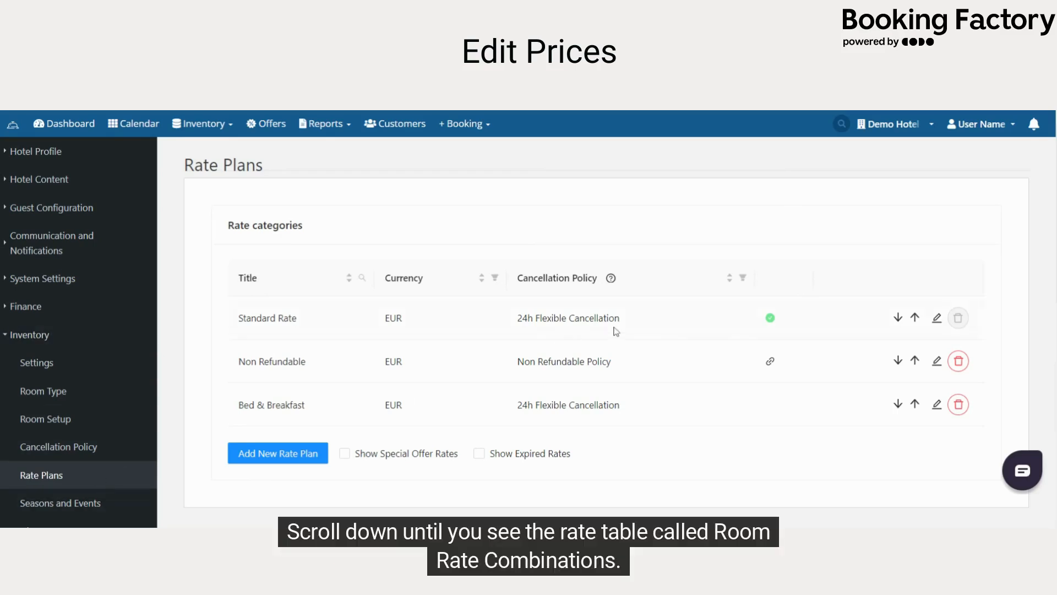
# Include the Non Refundable and Bed & Breakfast rates in the Room Rate Combinations table and turn on Show Multi Occupancy Rates.
pyautogui.scroll(-8, 618, 333)
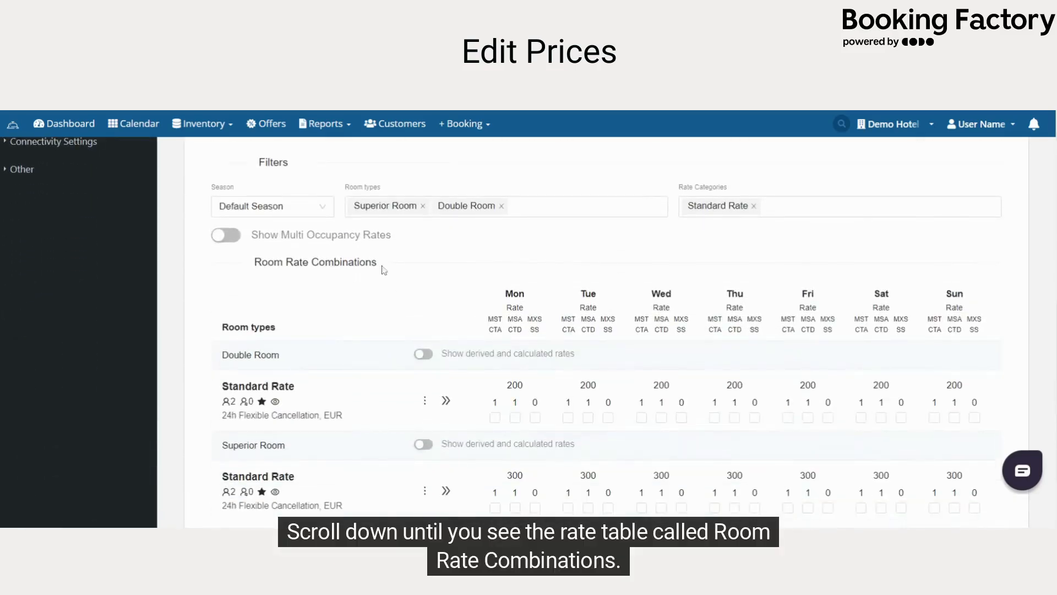
pyautogui.moveTo(384, 269); pyautogui.dragTo(251, 269)
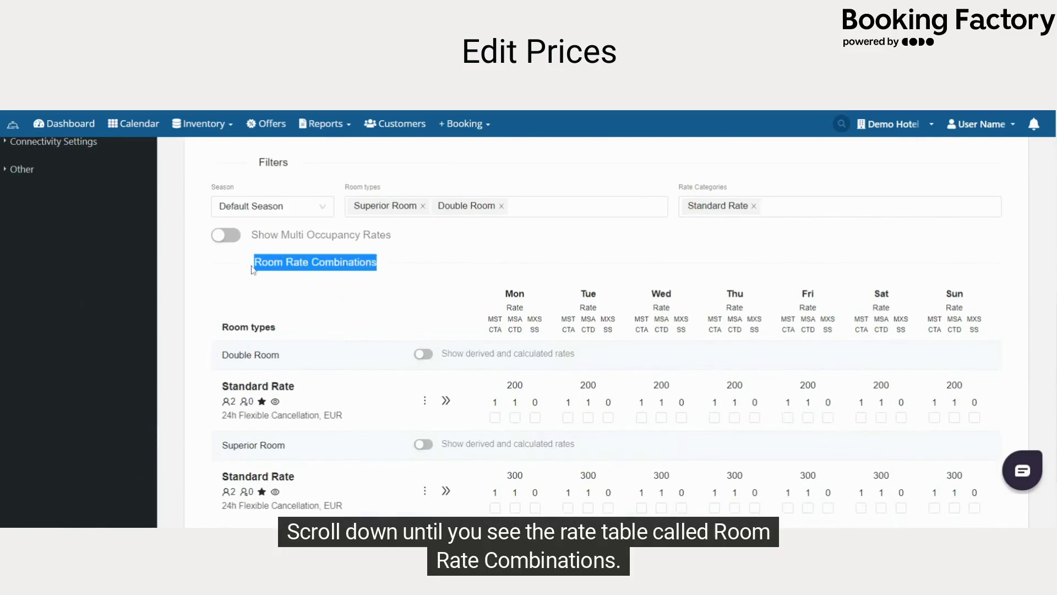
pyautogui.click(365, 299)
pyautogui.click(289, 215)
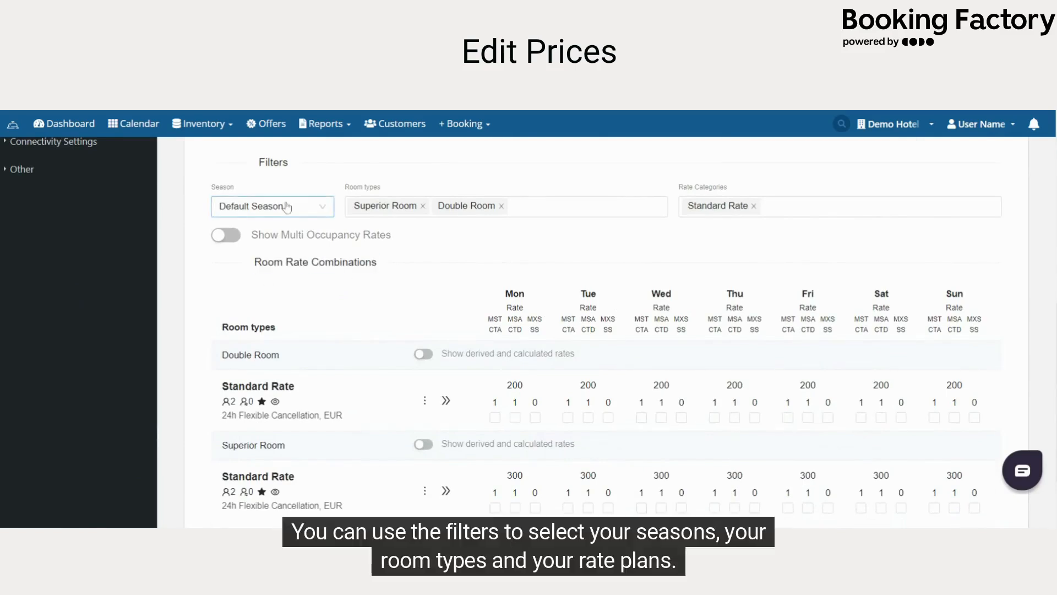
pyautogui.click(509, 208)
pyautogui.click(782, 207)
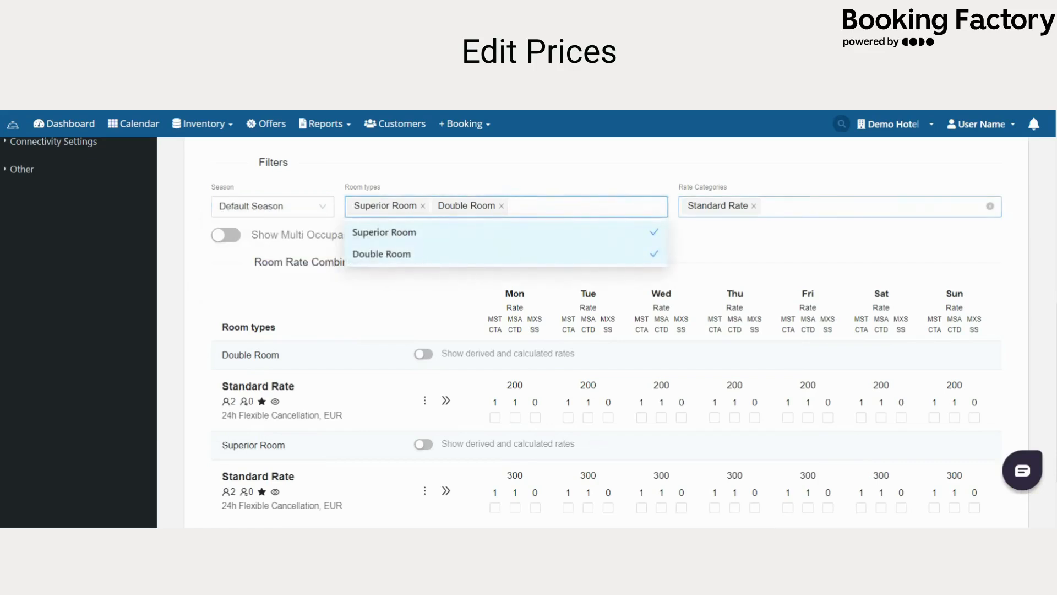
pyautogui.click(733, 253)
pyautogui.click(737, 275)
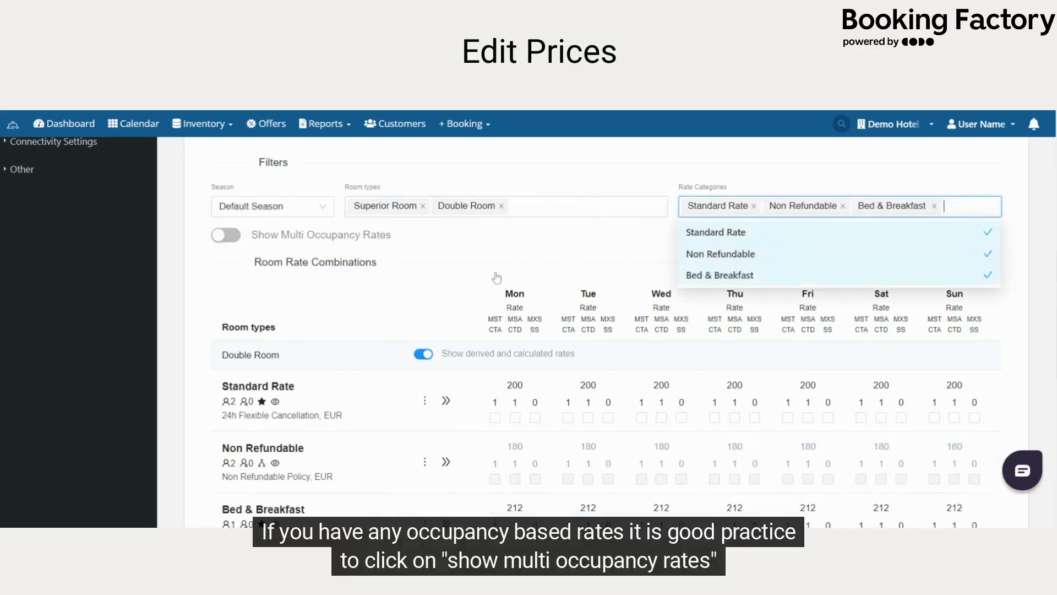
pyautogui.click(484, 259)
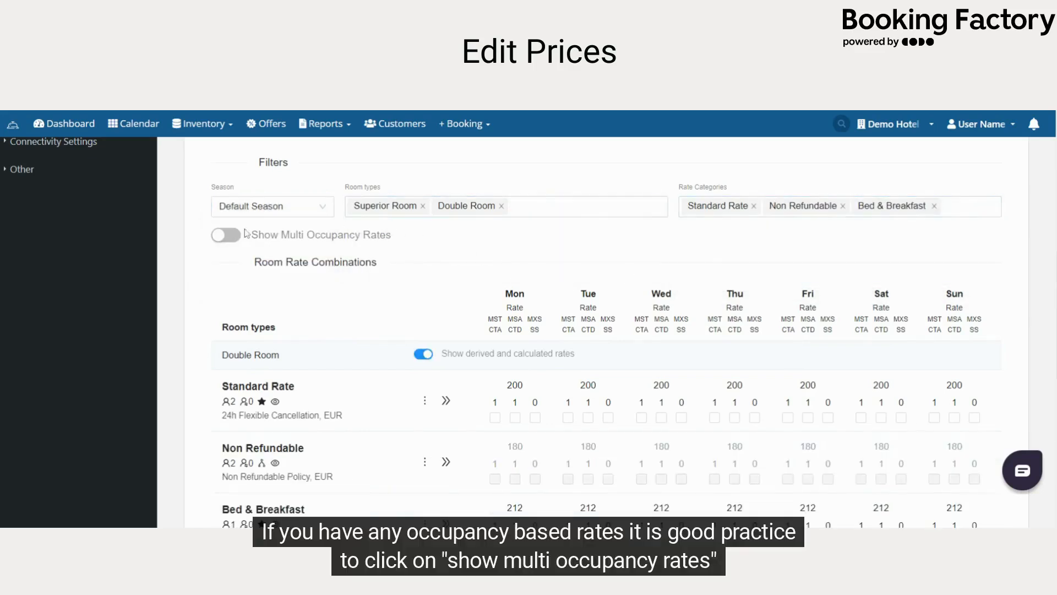
pyautogui.click(226, 235)
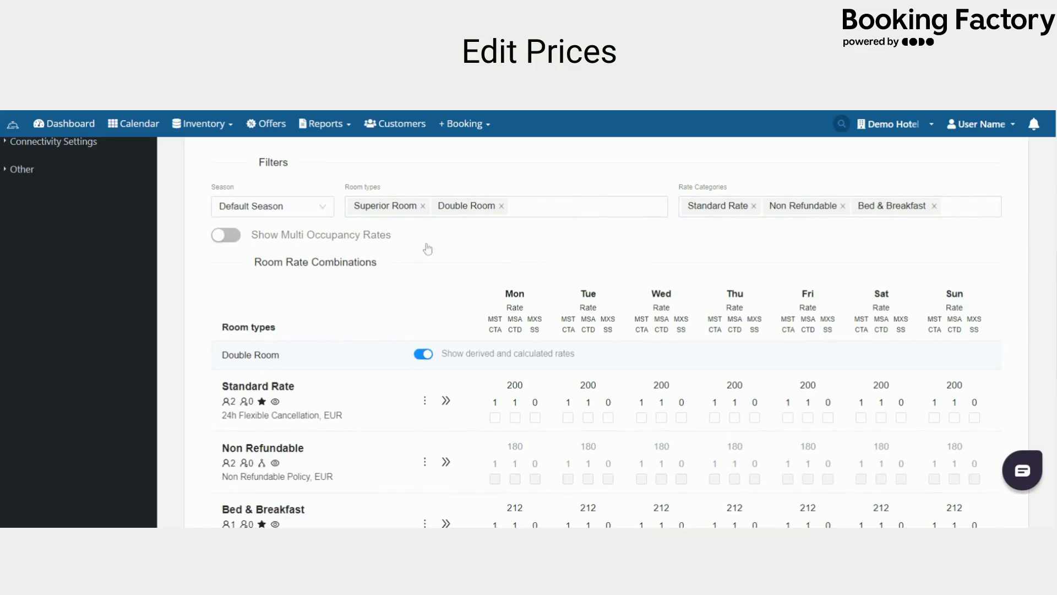
# Set the Double Room's Standard Rate to 300 on Monday and copy the rate to all weekdays.
pyautogui.scroll(-2, 376, 284)
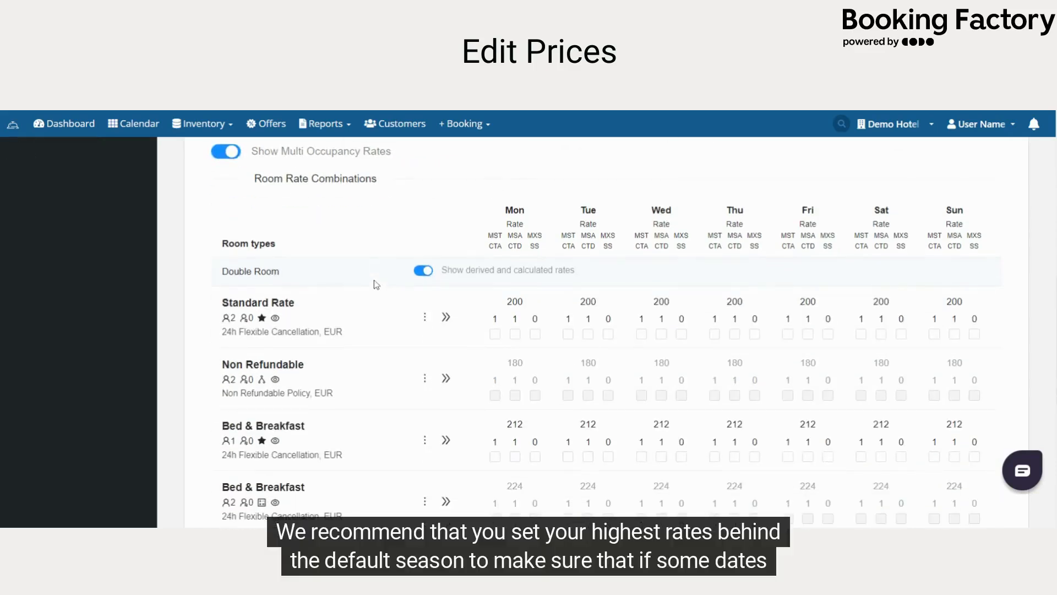
pyautogui.scroll(-2, 369, 278)
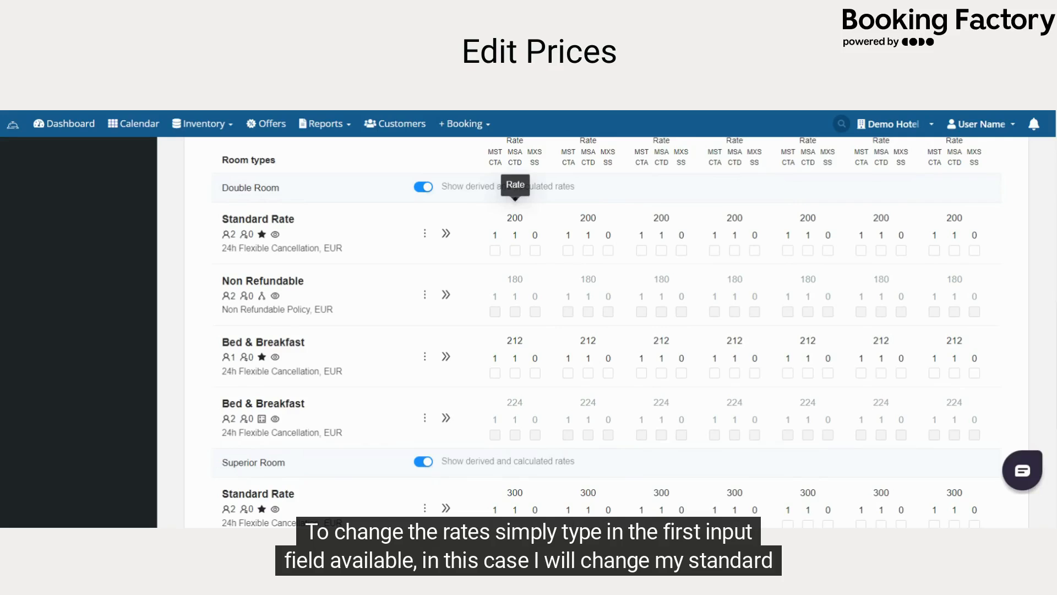
pyautogui.click(515, 218)
pyautogui.write('300')
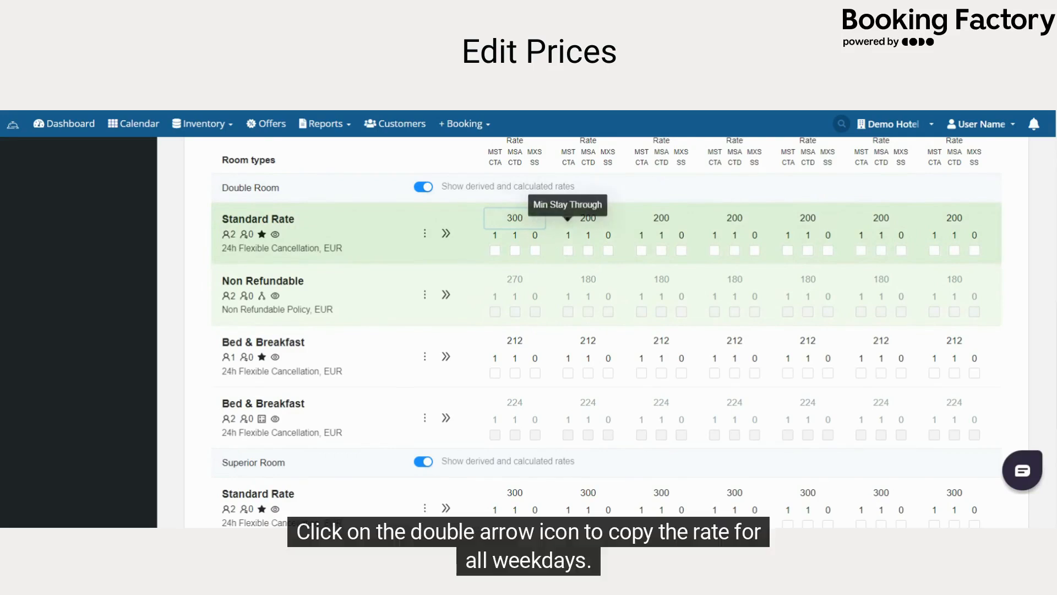
pyautogui.click(447, 235)
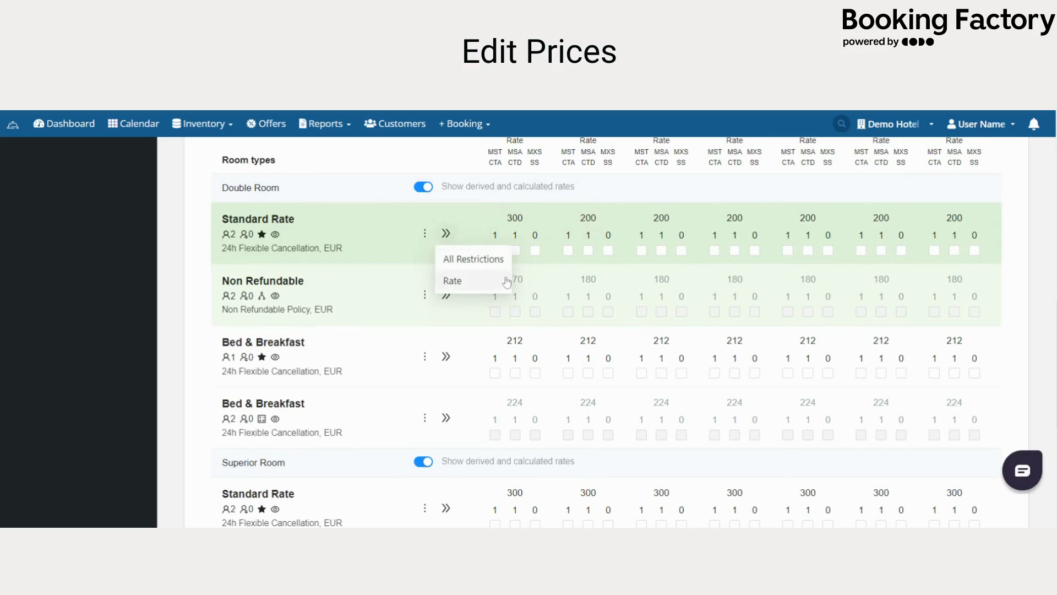
# Set the Double Room's Standard Rate to 350 for Friday and Saturday.
pyautogui.scroll(1, 805, 231)
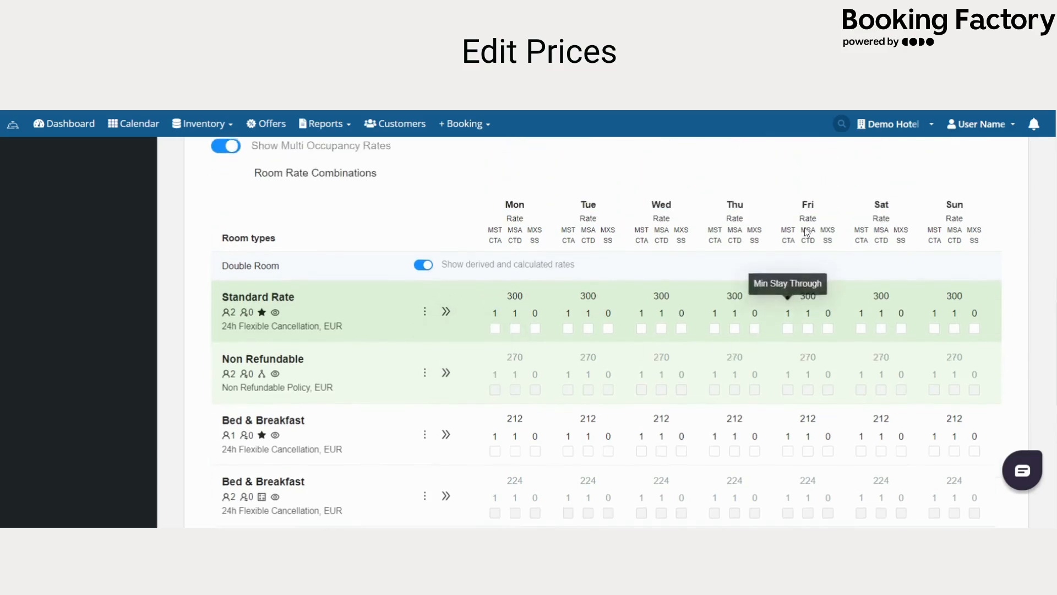
pyautogui.doubleClick(807, 302)
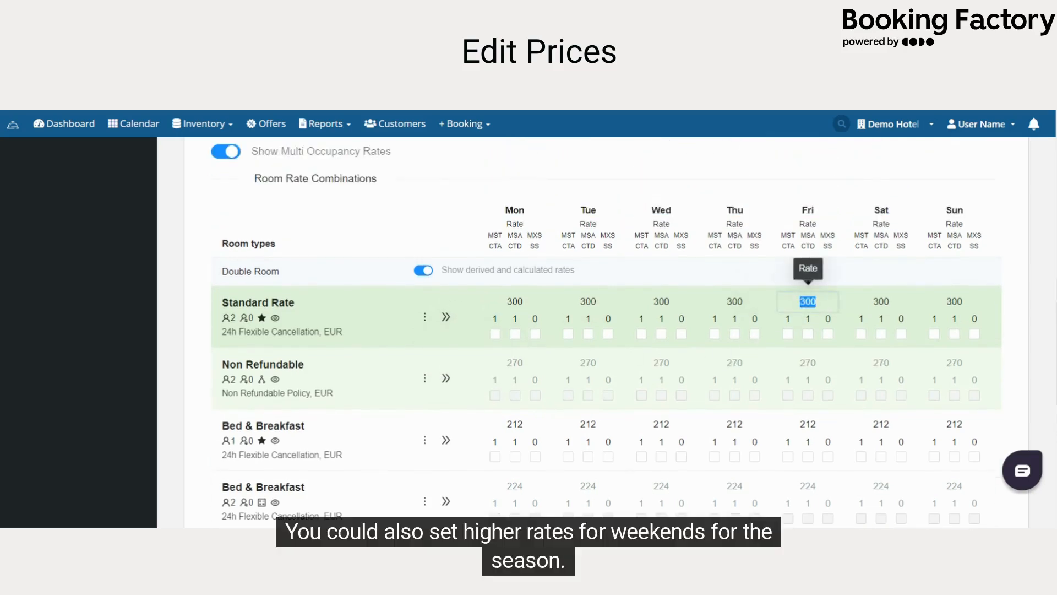
pyautogui.write('350')
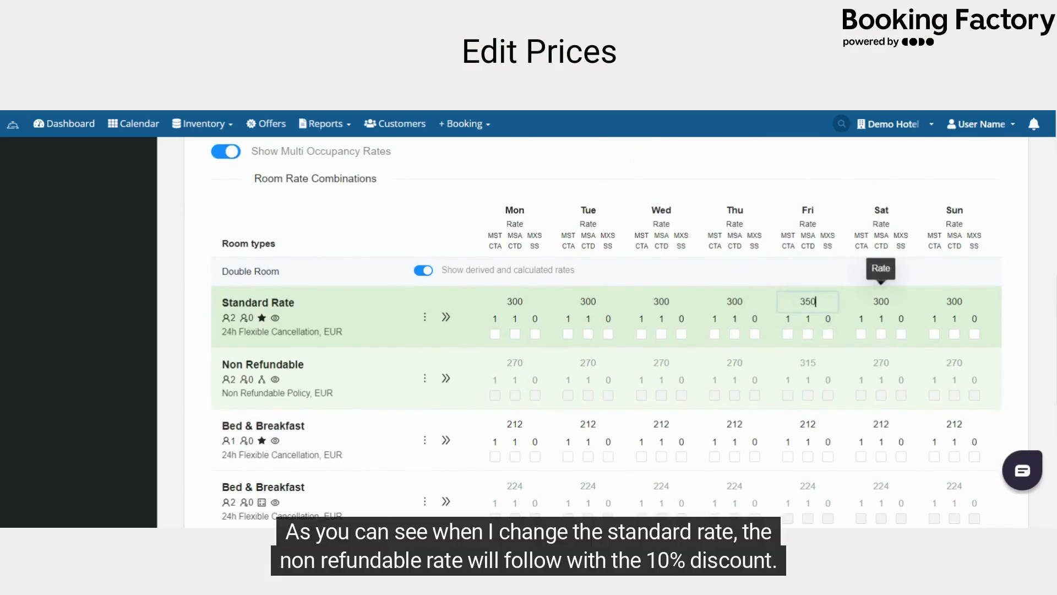
pyautogui.doubleClick(881, 302)
pyautogui.write('350')
pyautogui.click(813, 249)
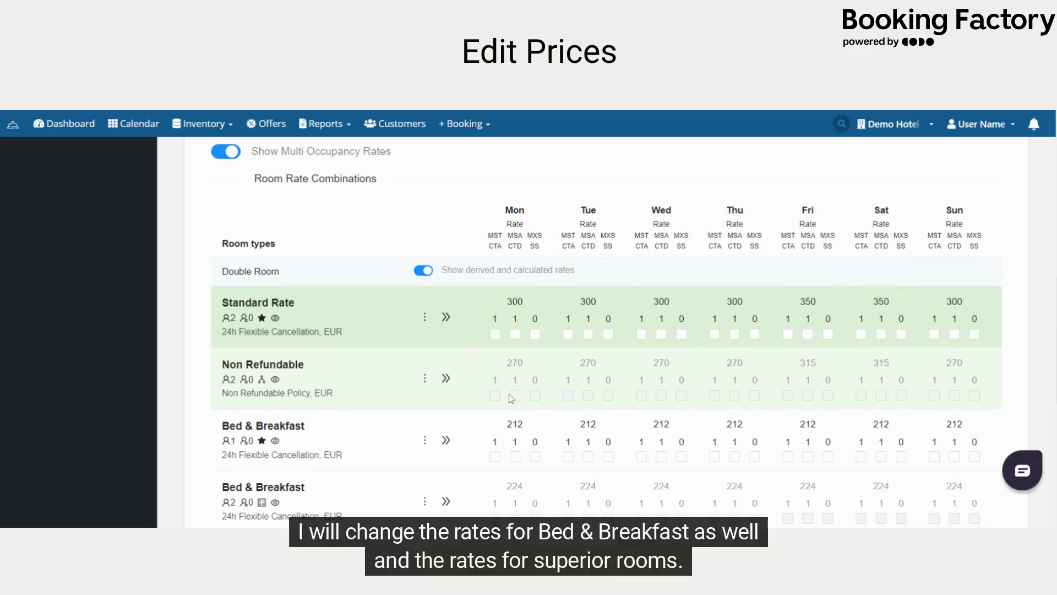
# Set the Double Room's single-occupancy Bed & Breakfast rate to 312 on Monday and copy the rate to all weekdays.
pyautogui.scroll(-2, 509, 394)
pyautogui.scroll(-2, 510, 396)
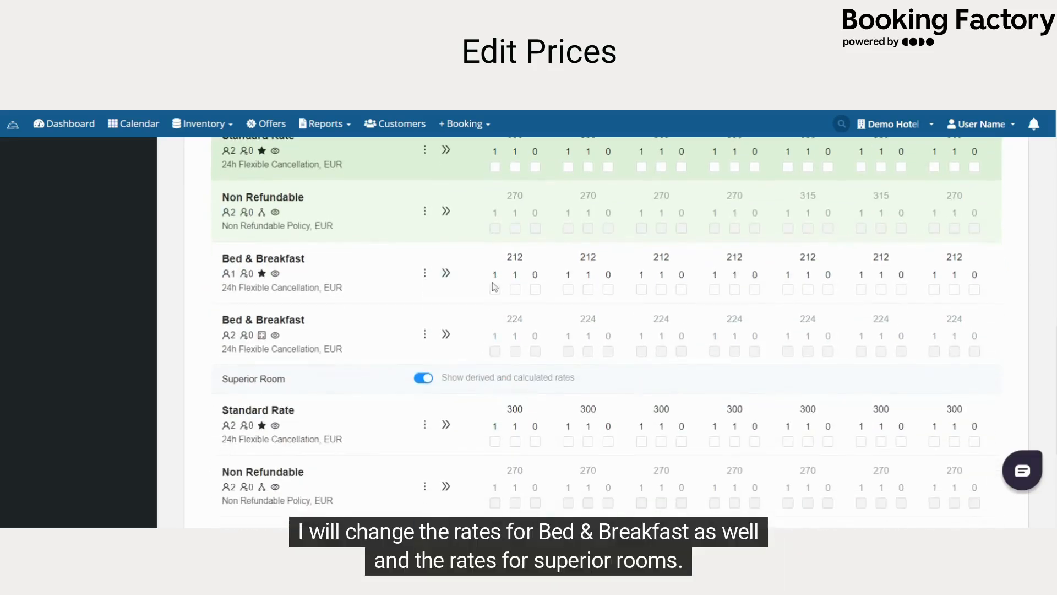
pyautogui.doubleClick(515, 257)
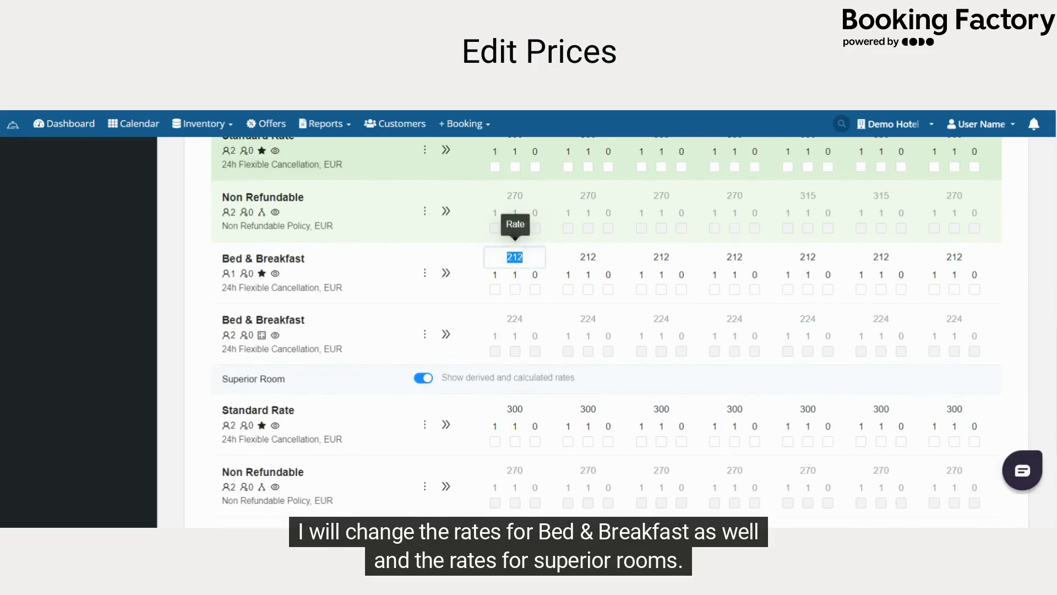
pyautogui.write('312')
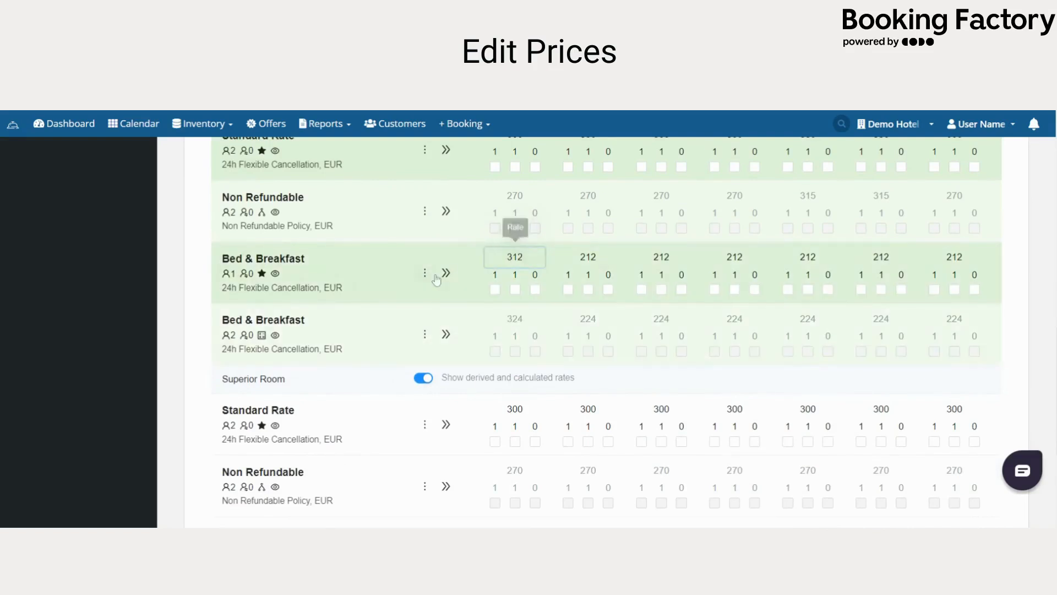
pyautogui.click(446, 273)
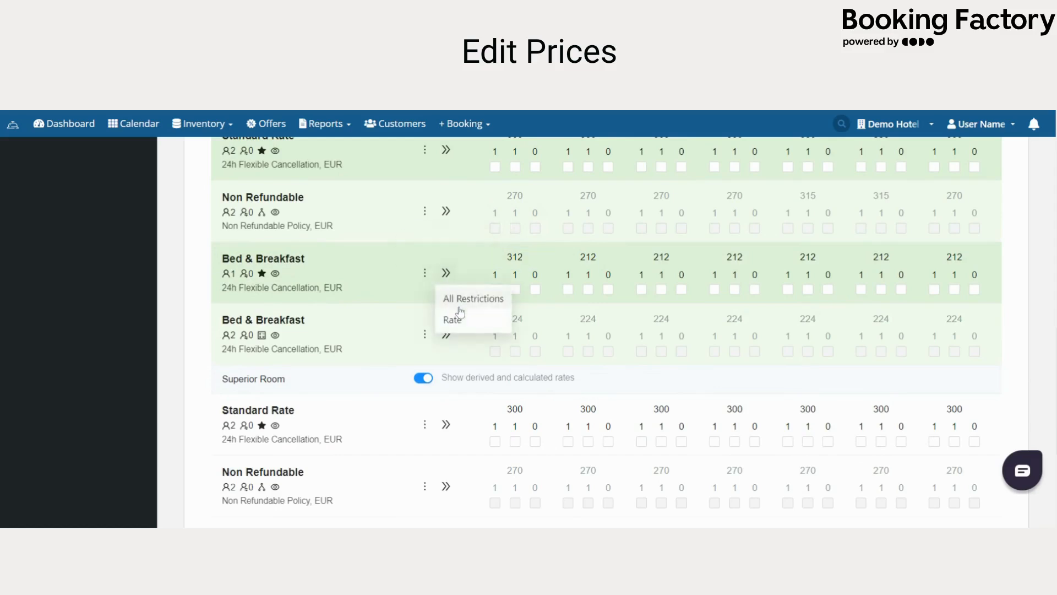
pyautogui.click(460, 311)
# Save the room rate changes for the default season.
pyautogui.scroll(-3, 518, 408)
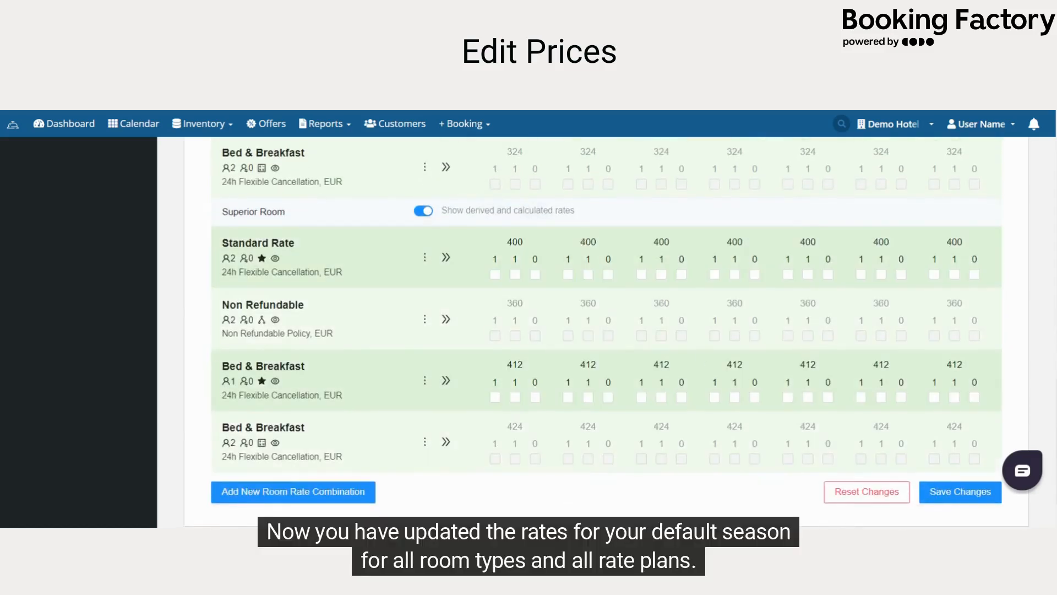
pyautogui.scroll(-1, 700, 359)
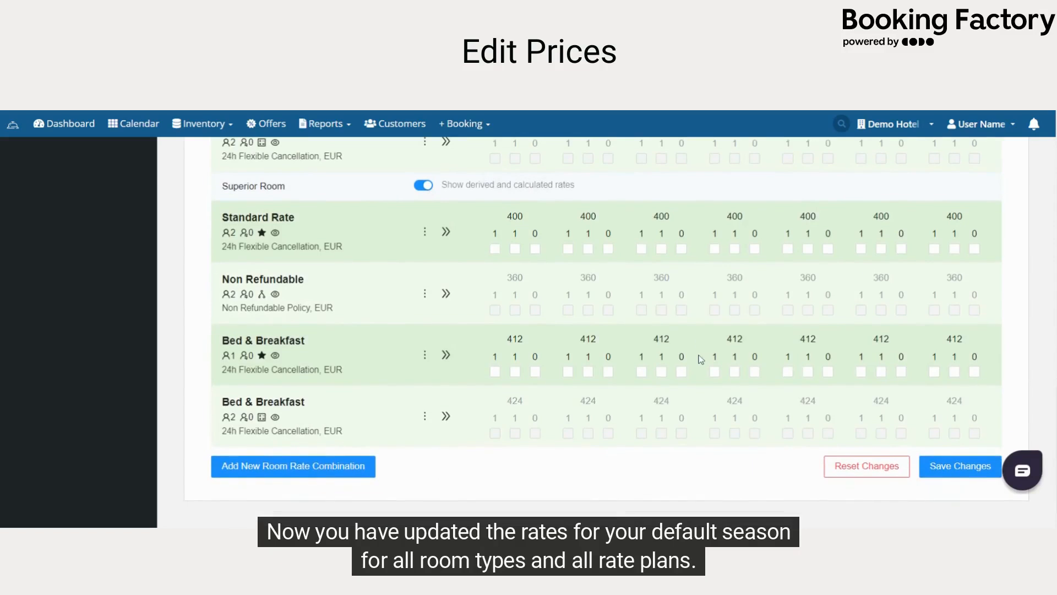
pyautogui.click(963, 472)
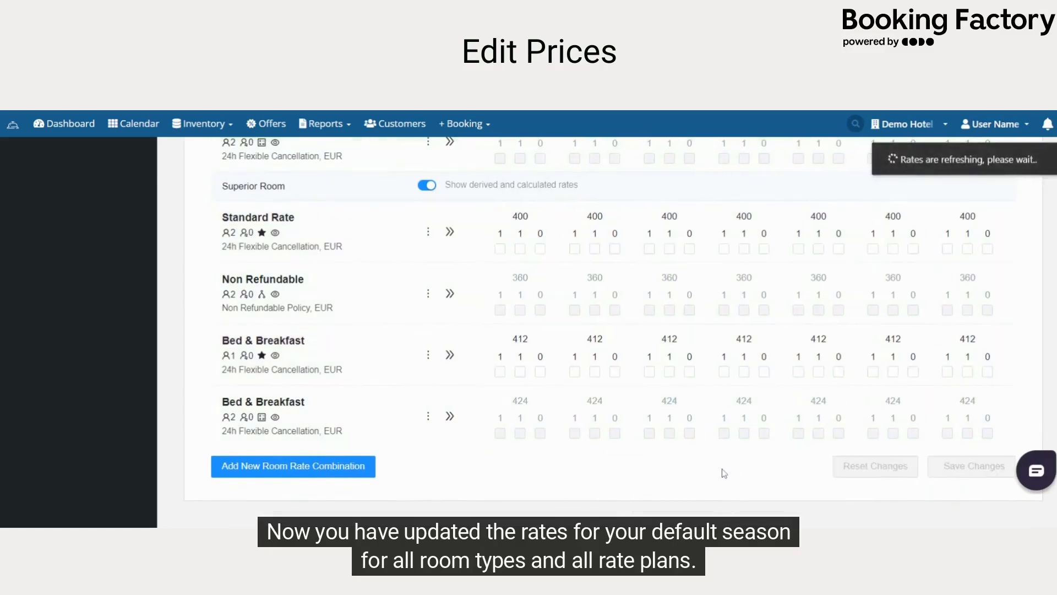
# Switch the season filter of the room rate combinations to High Season.
pyautogui.scroll(10, 688, 414)
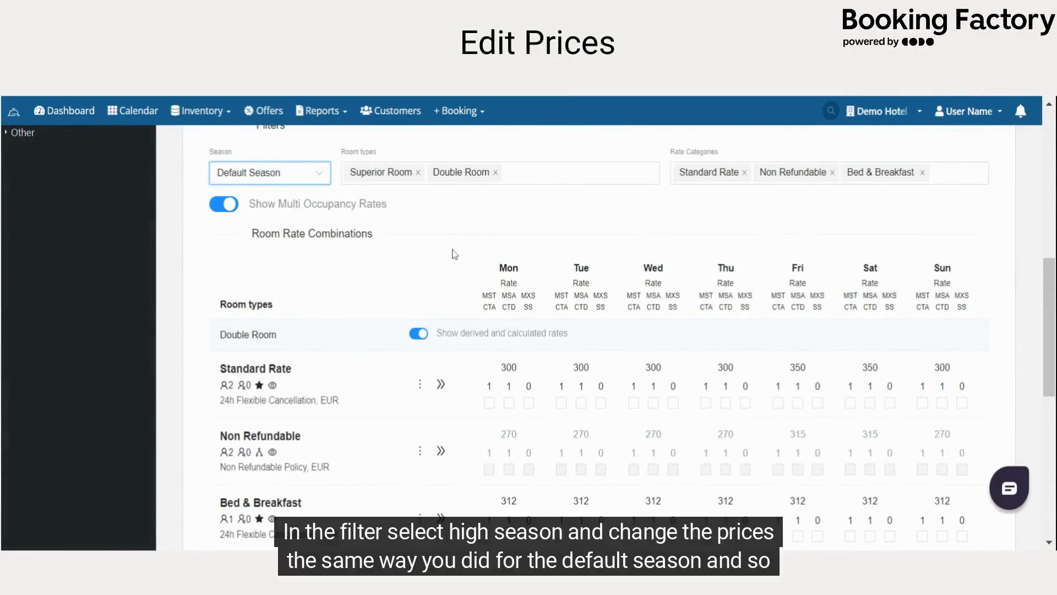
pyautogui.click(295, 173)
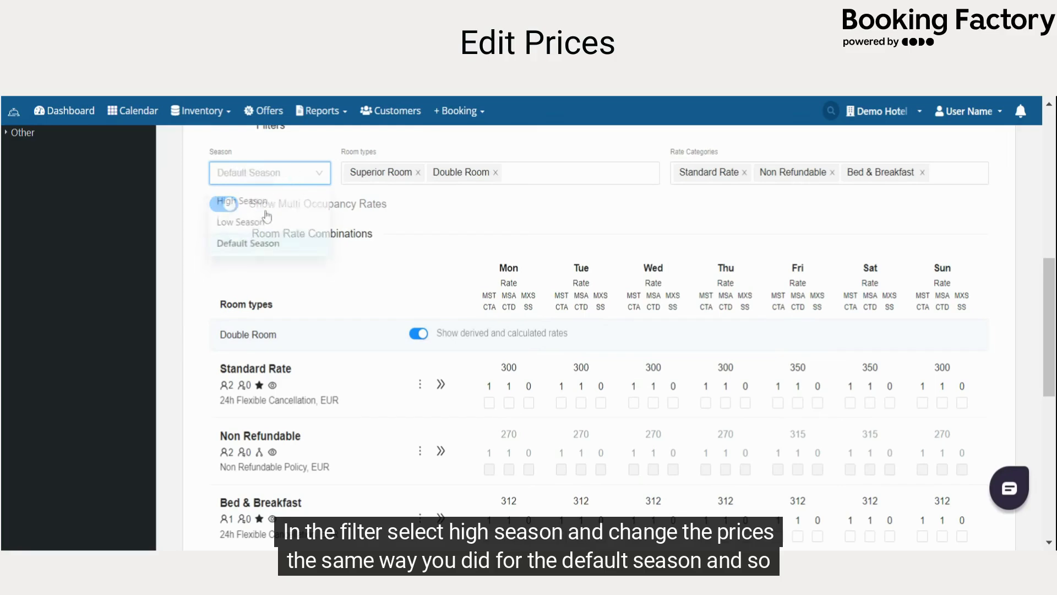
pyautogui.click(263, 204)
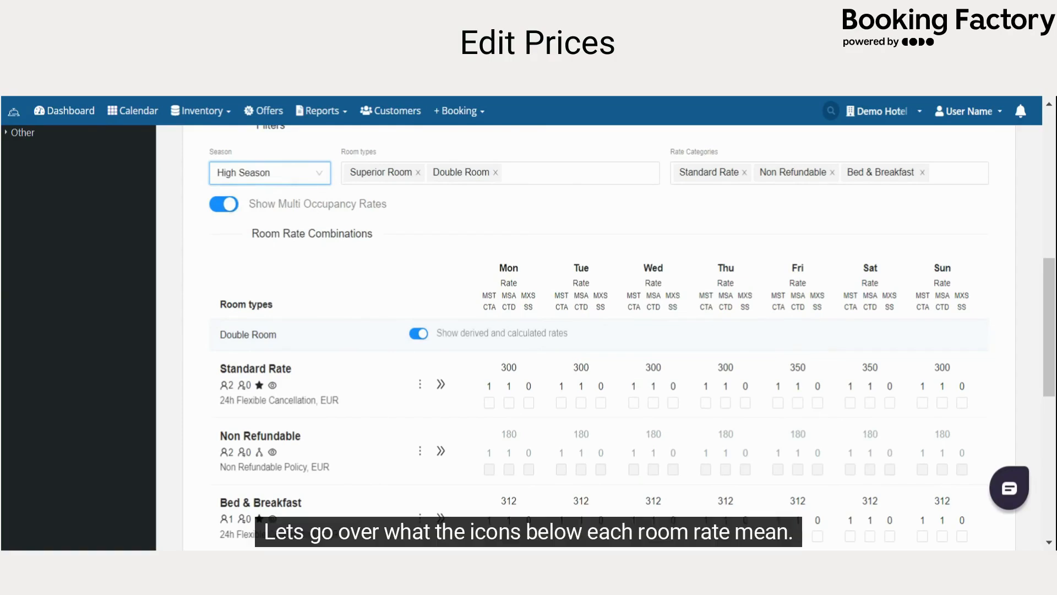
# Toggle the IBE visibility of the Double Room's Standard Rate in the High Season combinations.
pyautogui.scroll(-3, 489, 283)
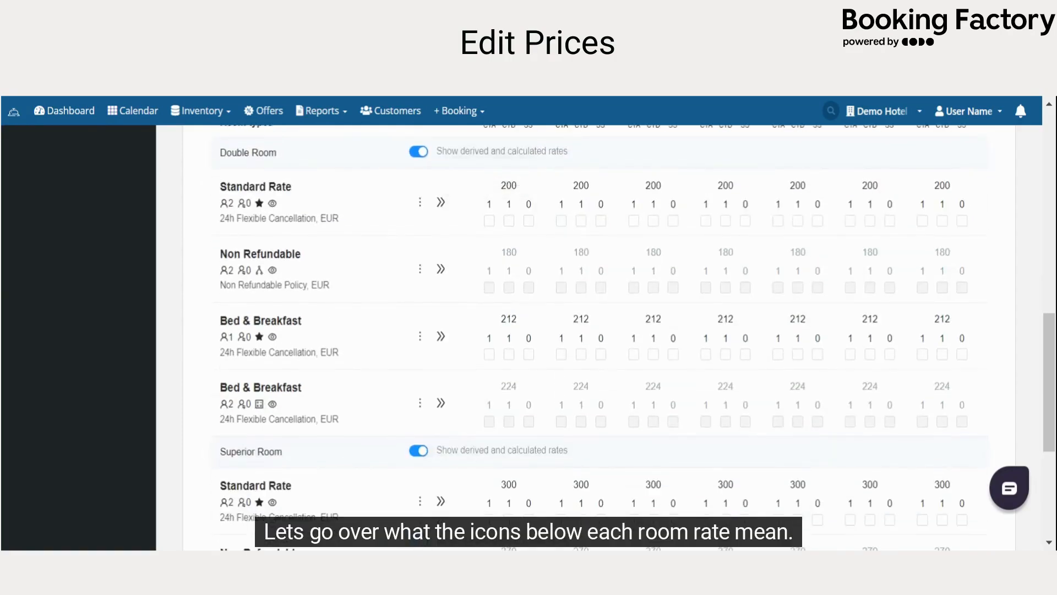
pyautogui.scroll(2, 458, 306)
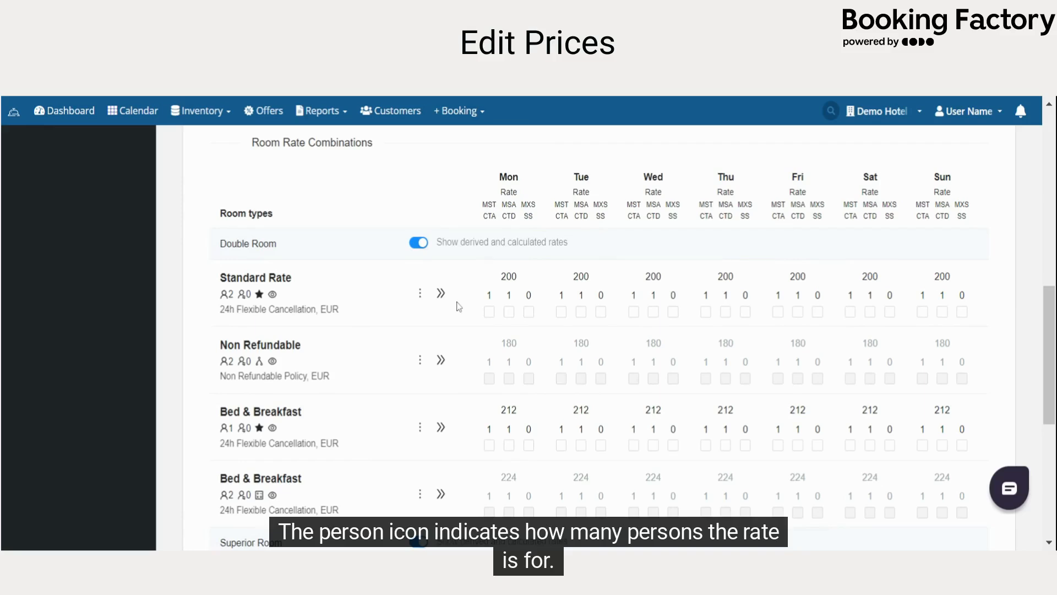
pyautogui.moveTo(226, 292)
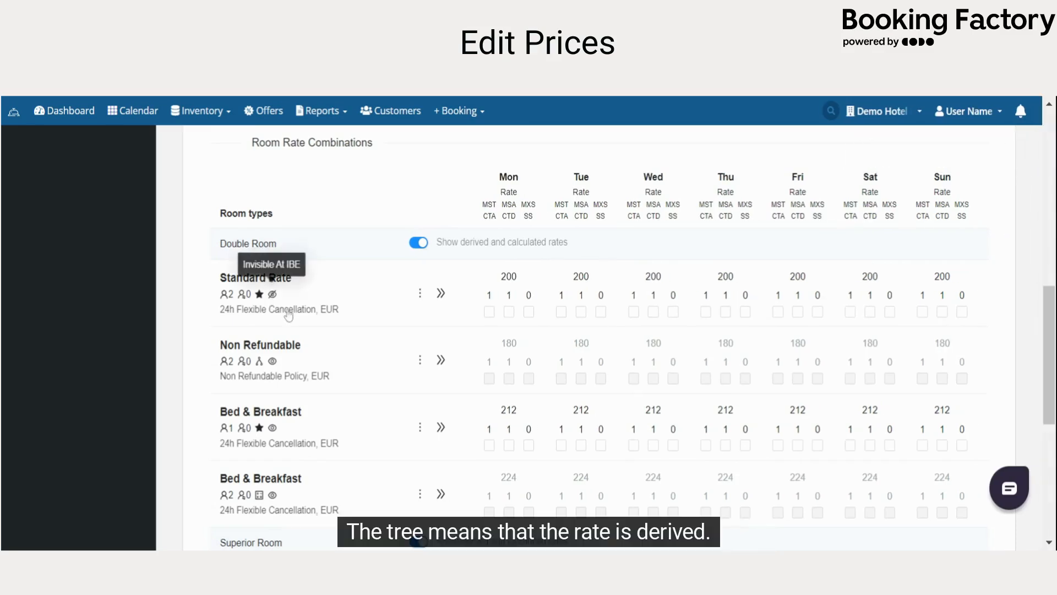
pyautogui.click(272, 293)
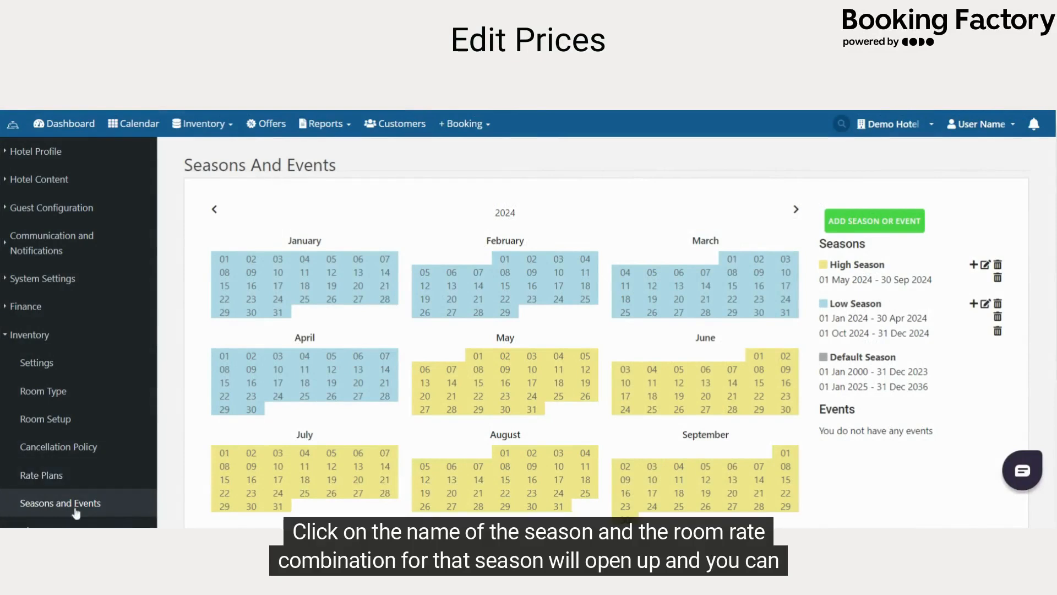
# View the High Season room rate combinations from Seasons and Events and close them.
pyautogui.click(863, 270)
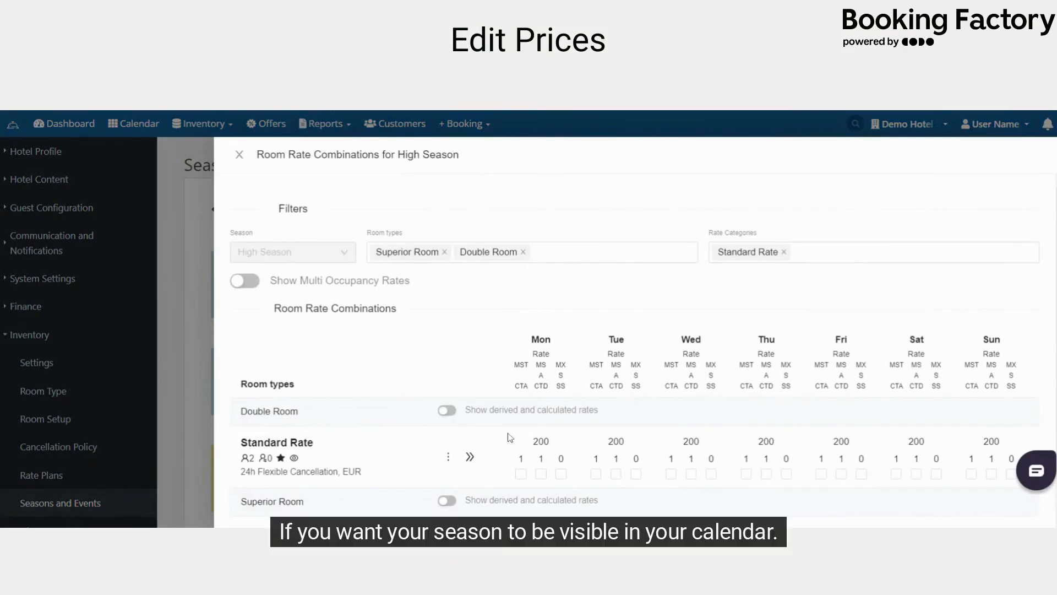
pyautogui.click(240, 155)
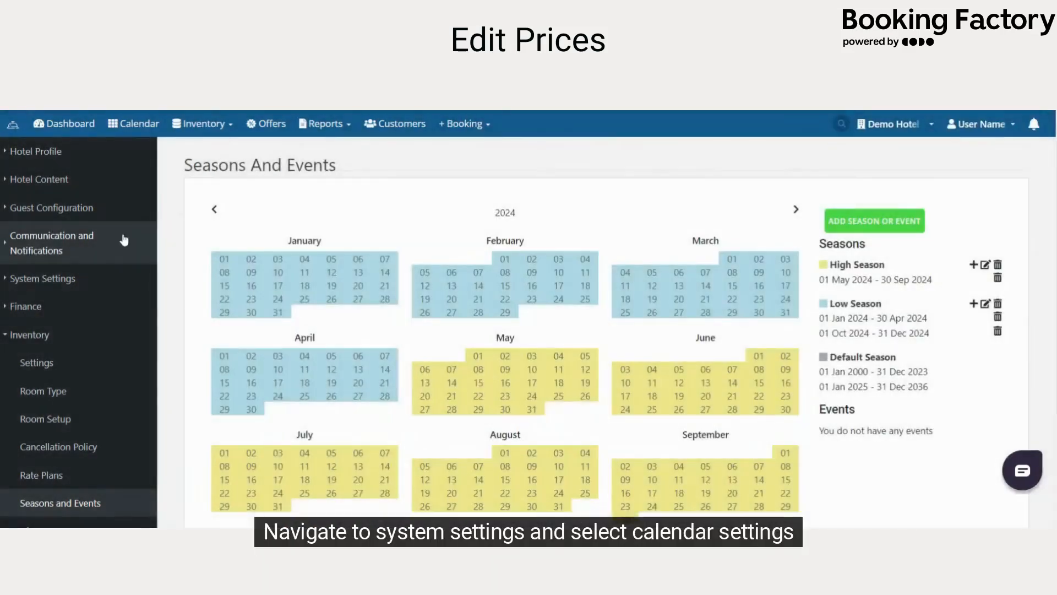
# Enable Show seasons in calendar in the Calendar Settings and save the settings.
pyautogui.click(98, 279)
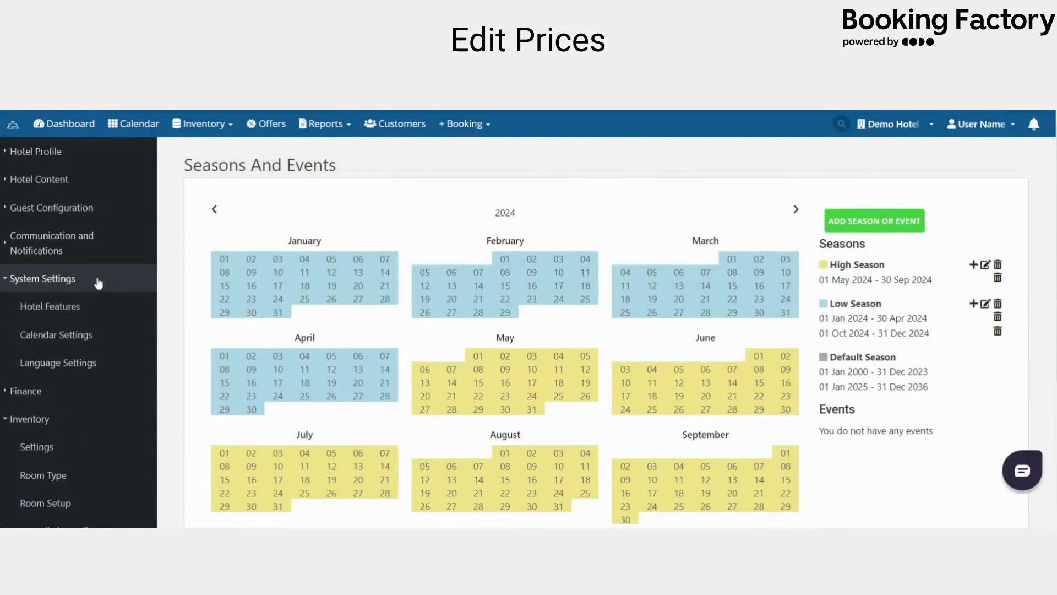
pyautogui.click(104, 335)
pyautogui.scroll(-6, 322, 385)
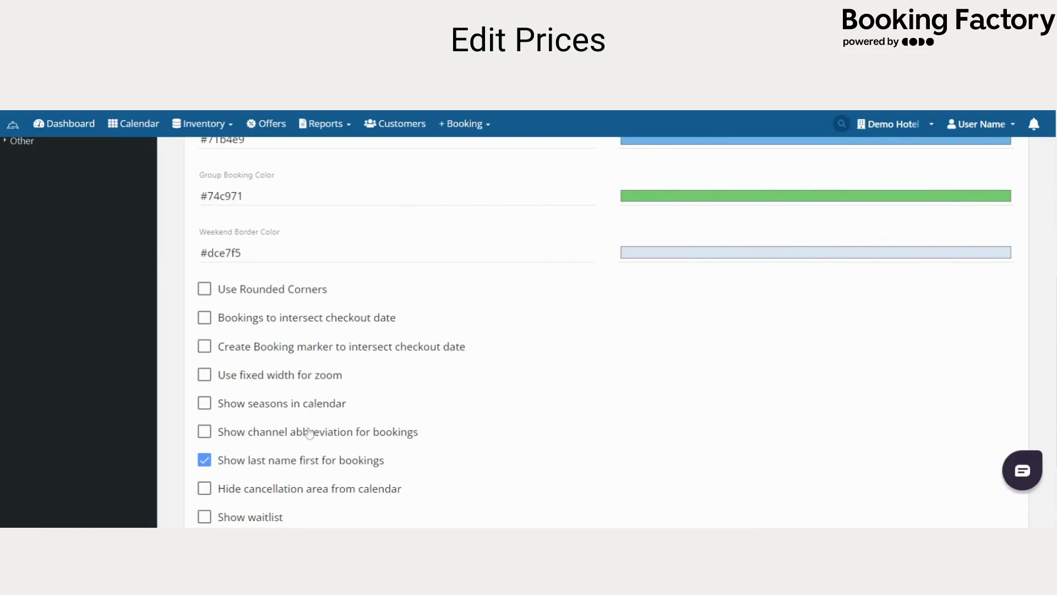
pyautogui.click(306, 403)
pyautogui.scroll(-2, 760, 427)
pyautogui.click(964, 479)
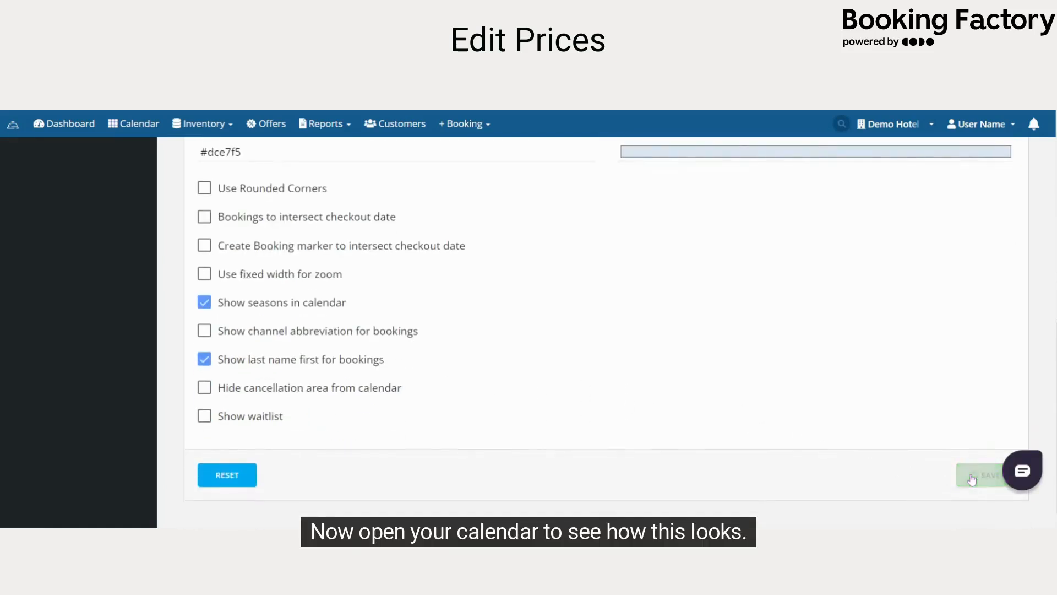
# Check the season display in the booking calendar and open the inventory table to review the prices.
pyautogui.click(140, 125)
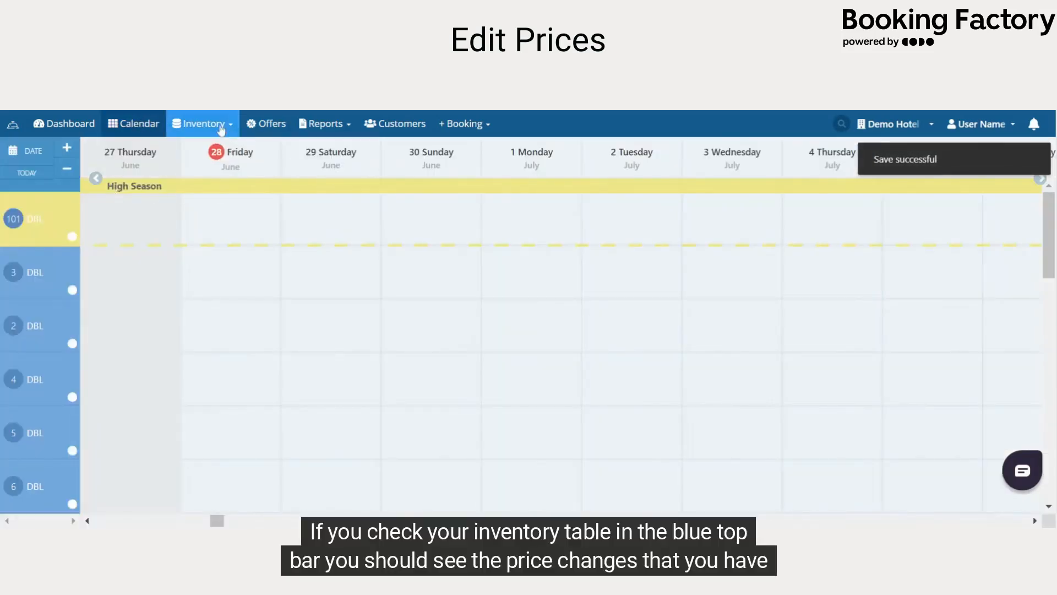
pyautogui.click(220, 129)
pyautogui.click(242, 207)
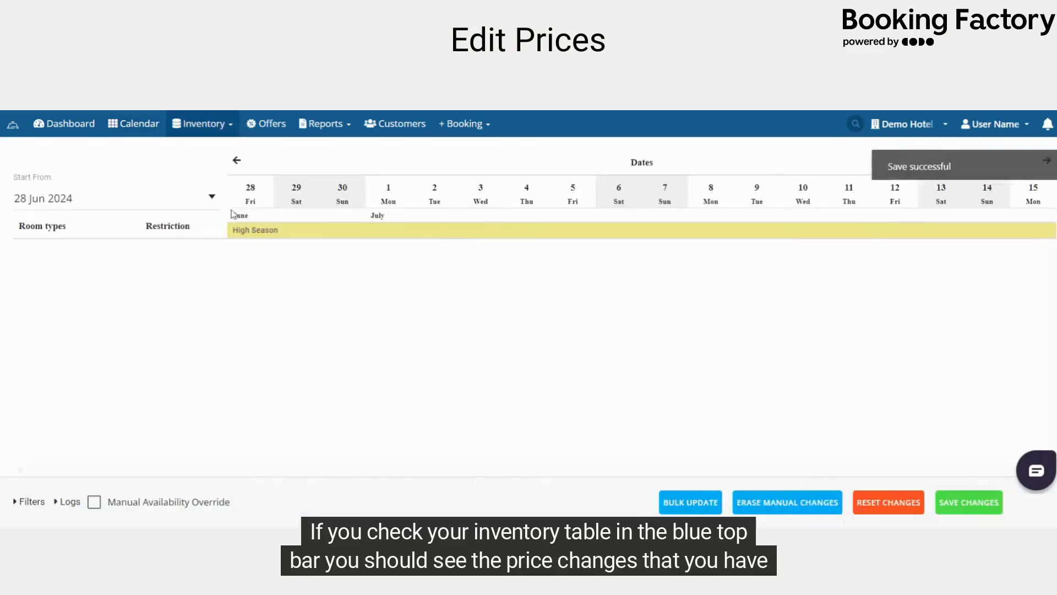